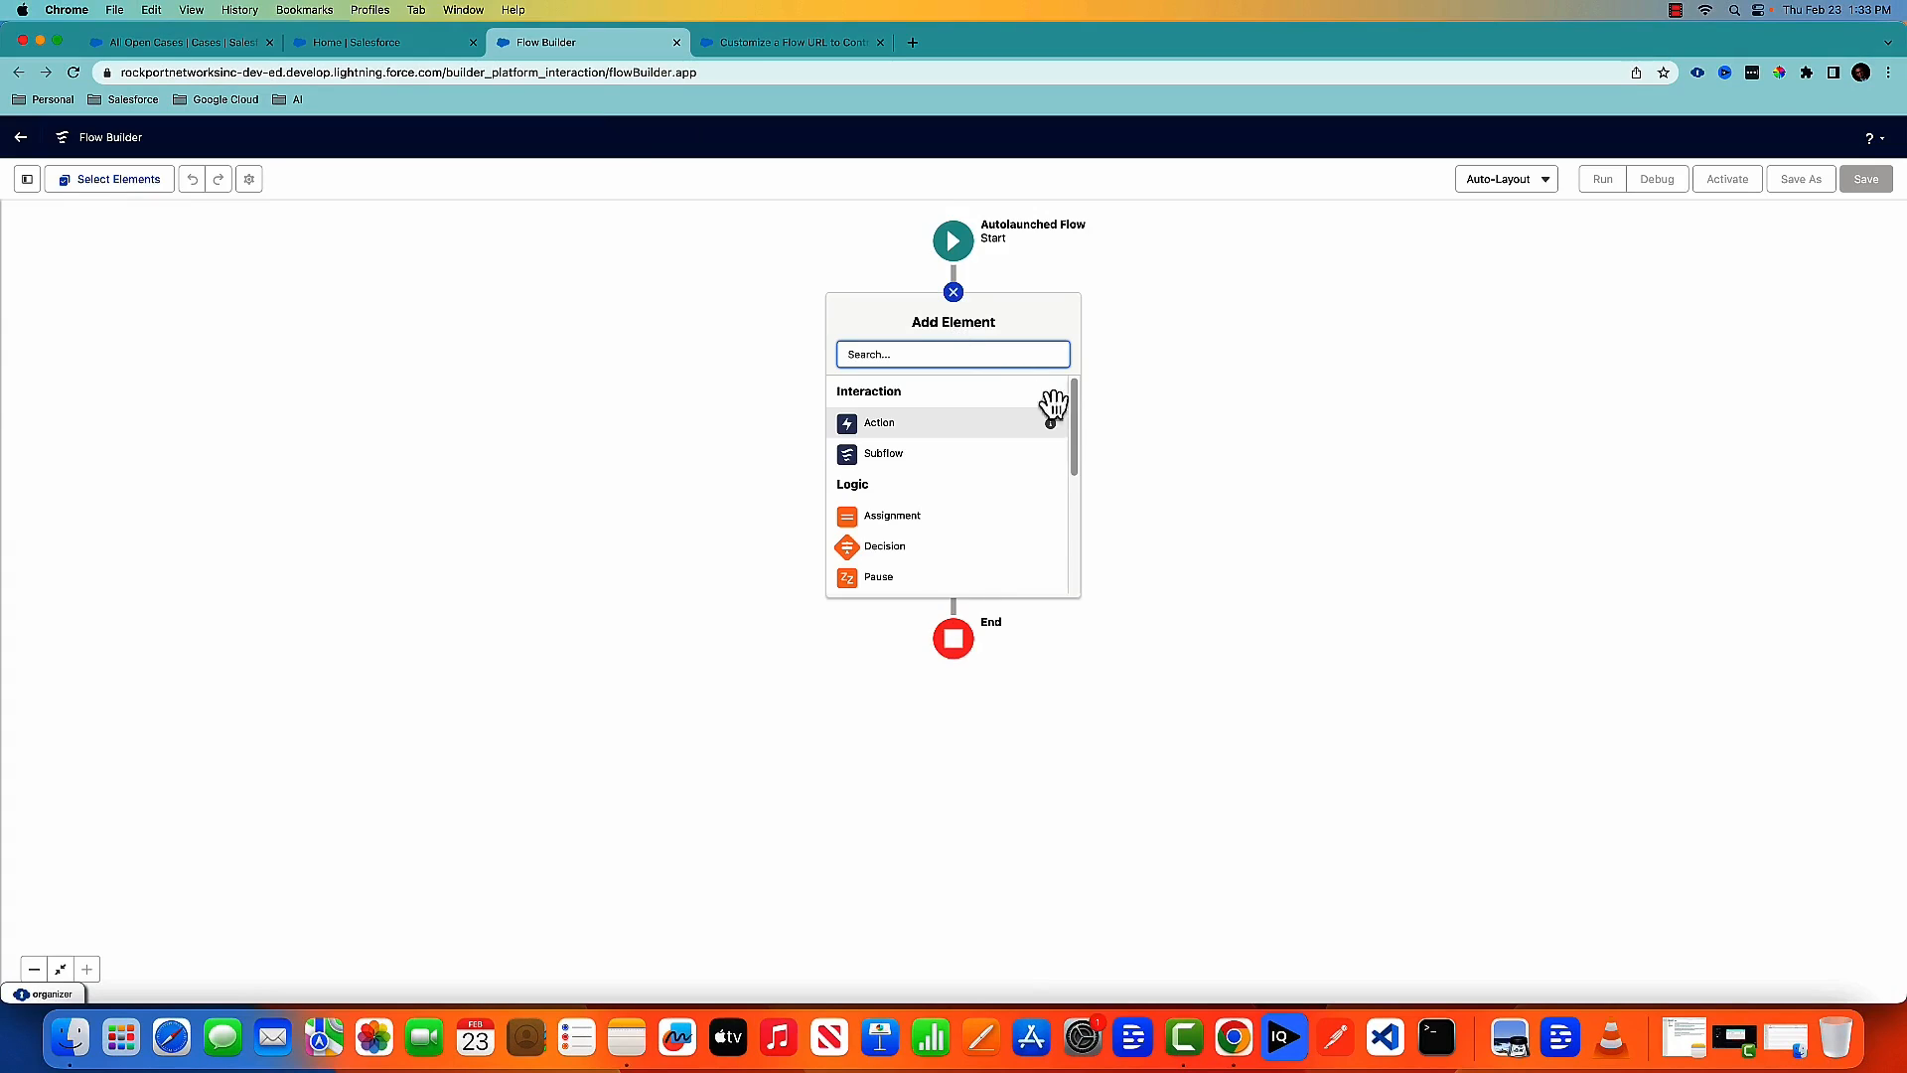
Step: Add a Get Records element directly after the start of the autolaunched flow
{"action": "left_click_drag", "start_coordinate": [1073, 409], "coordinate": [1076, 590]}
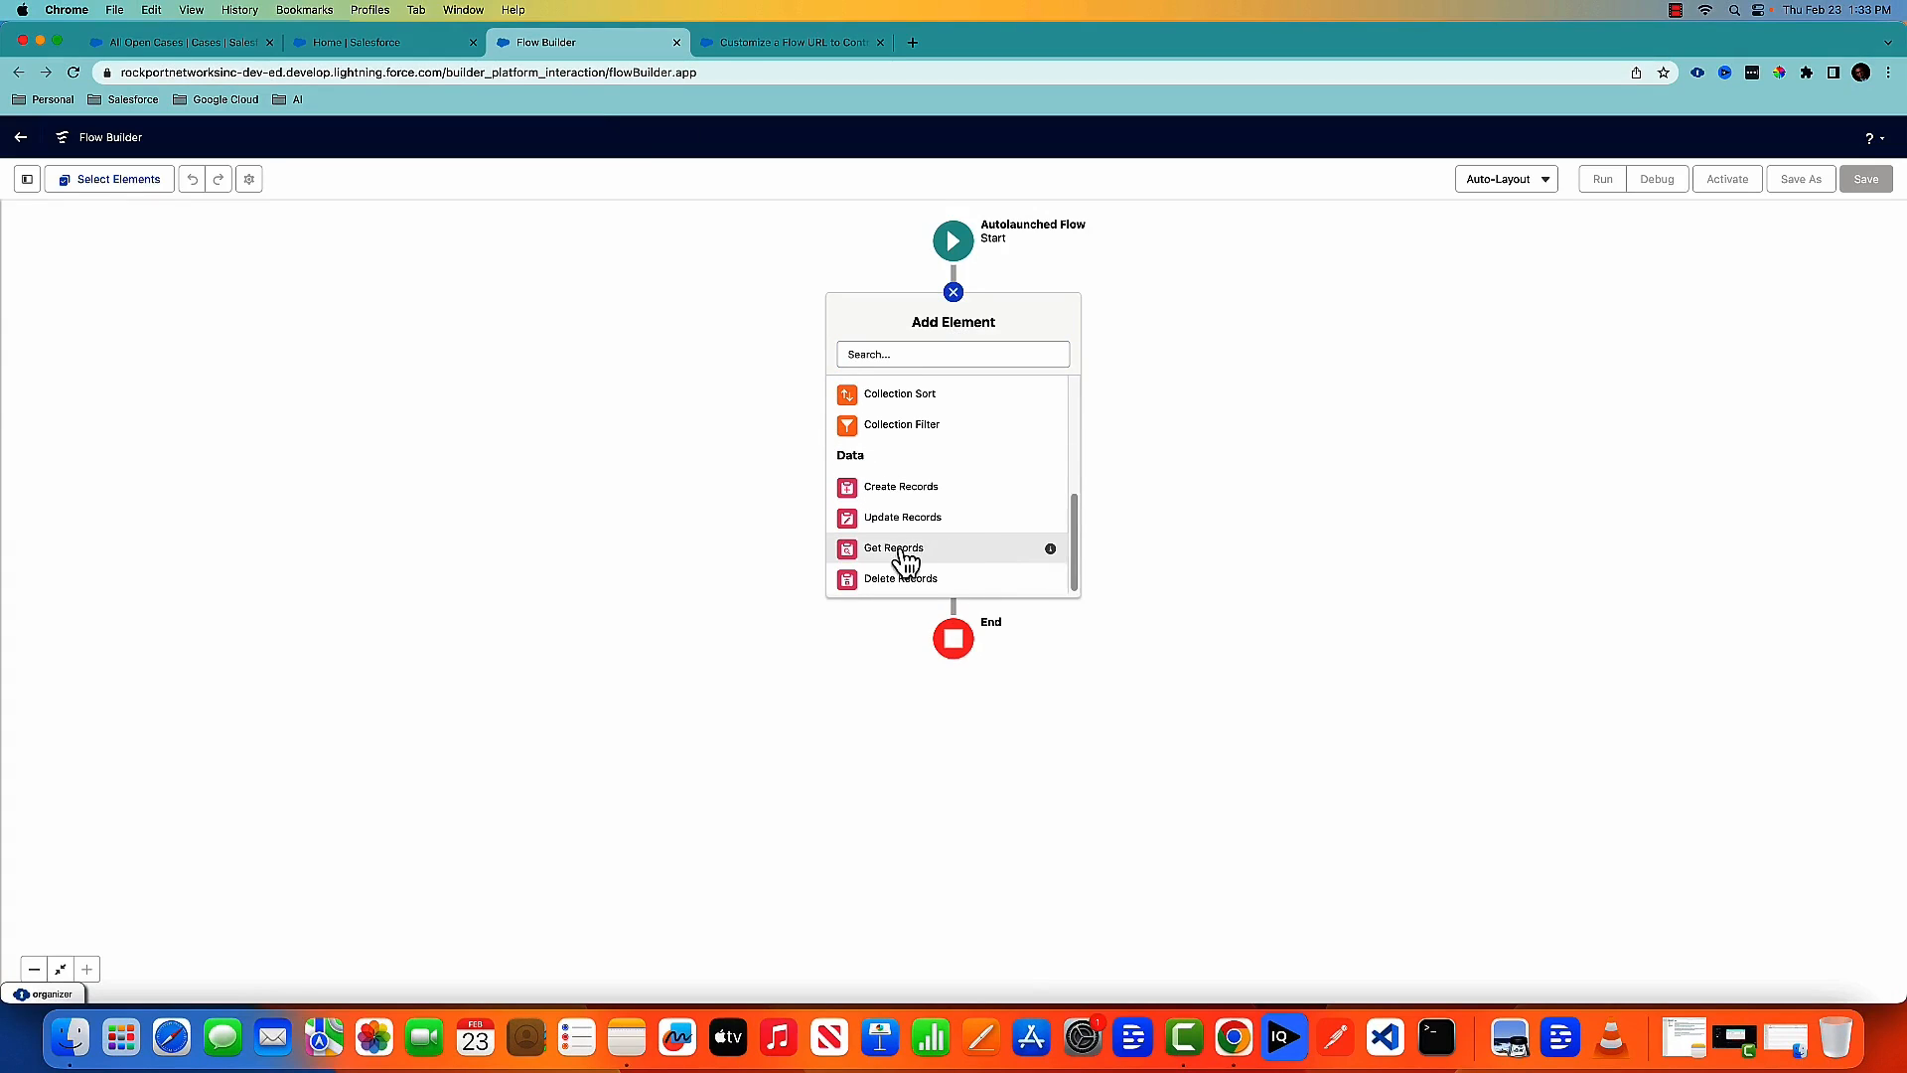
{"action": "left_click", "coordinate": [87, 44]}
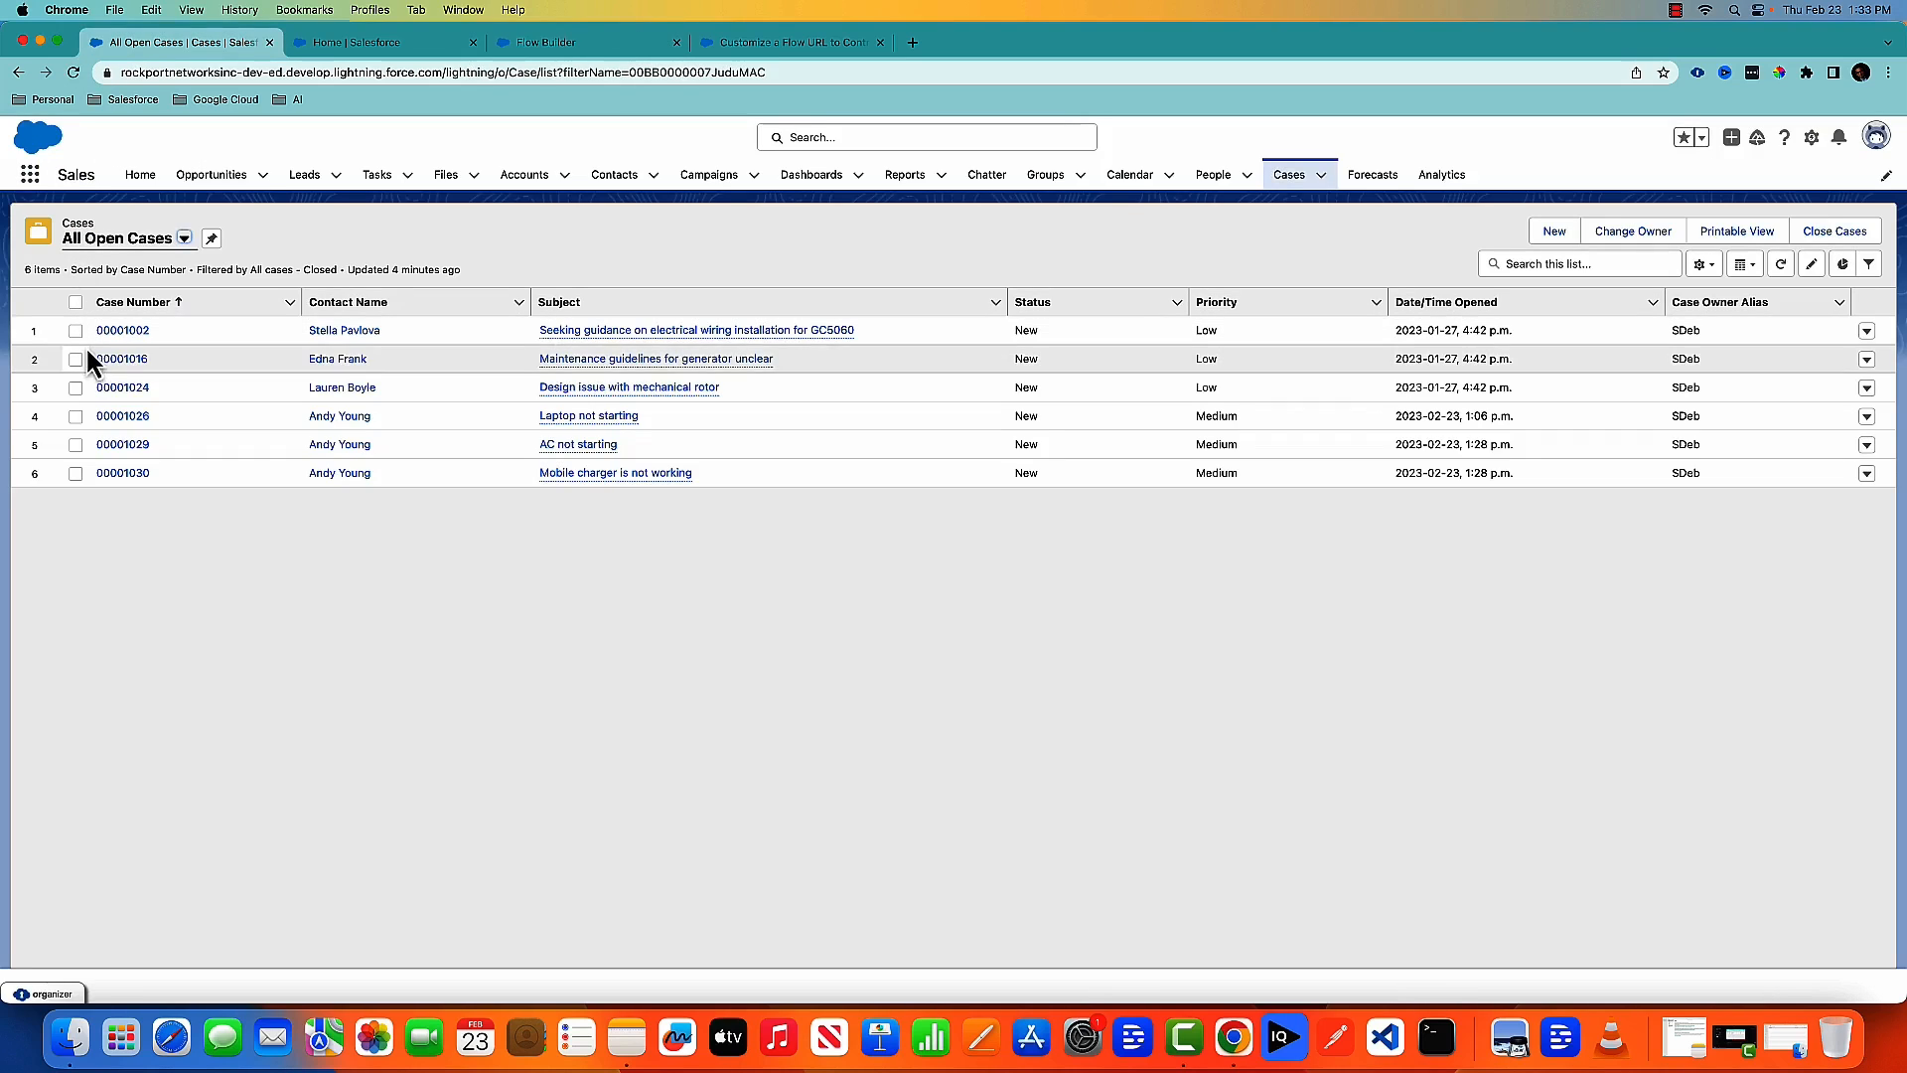
{"action": "left_click", "coordinate": [565, 43]}
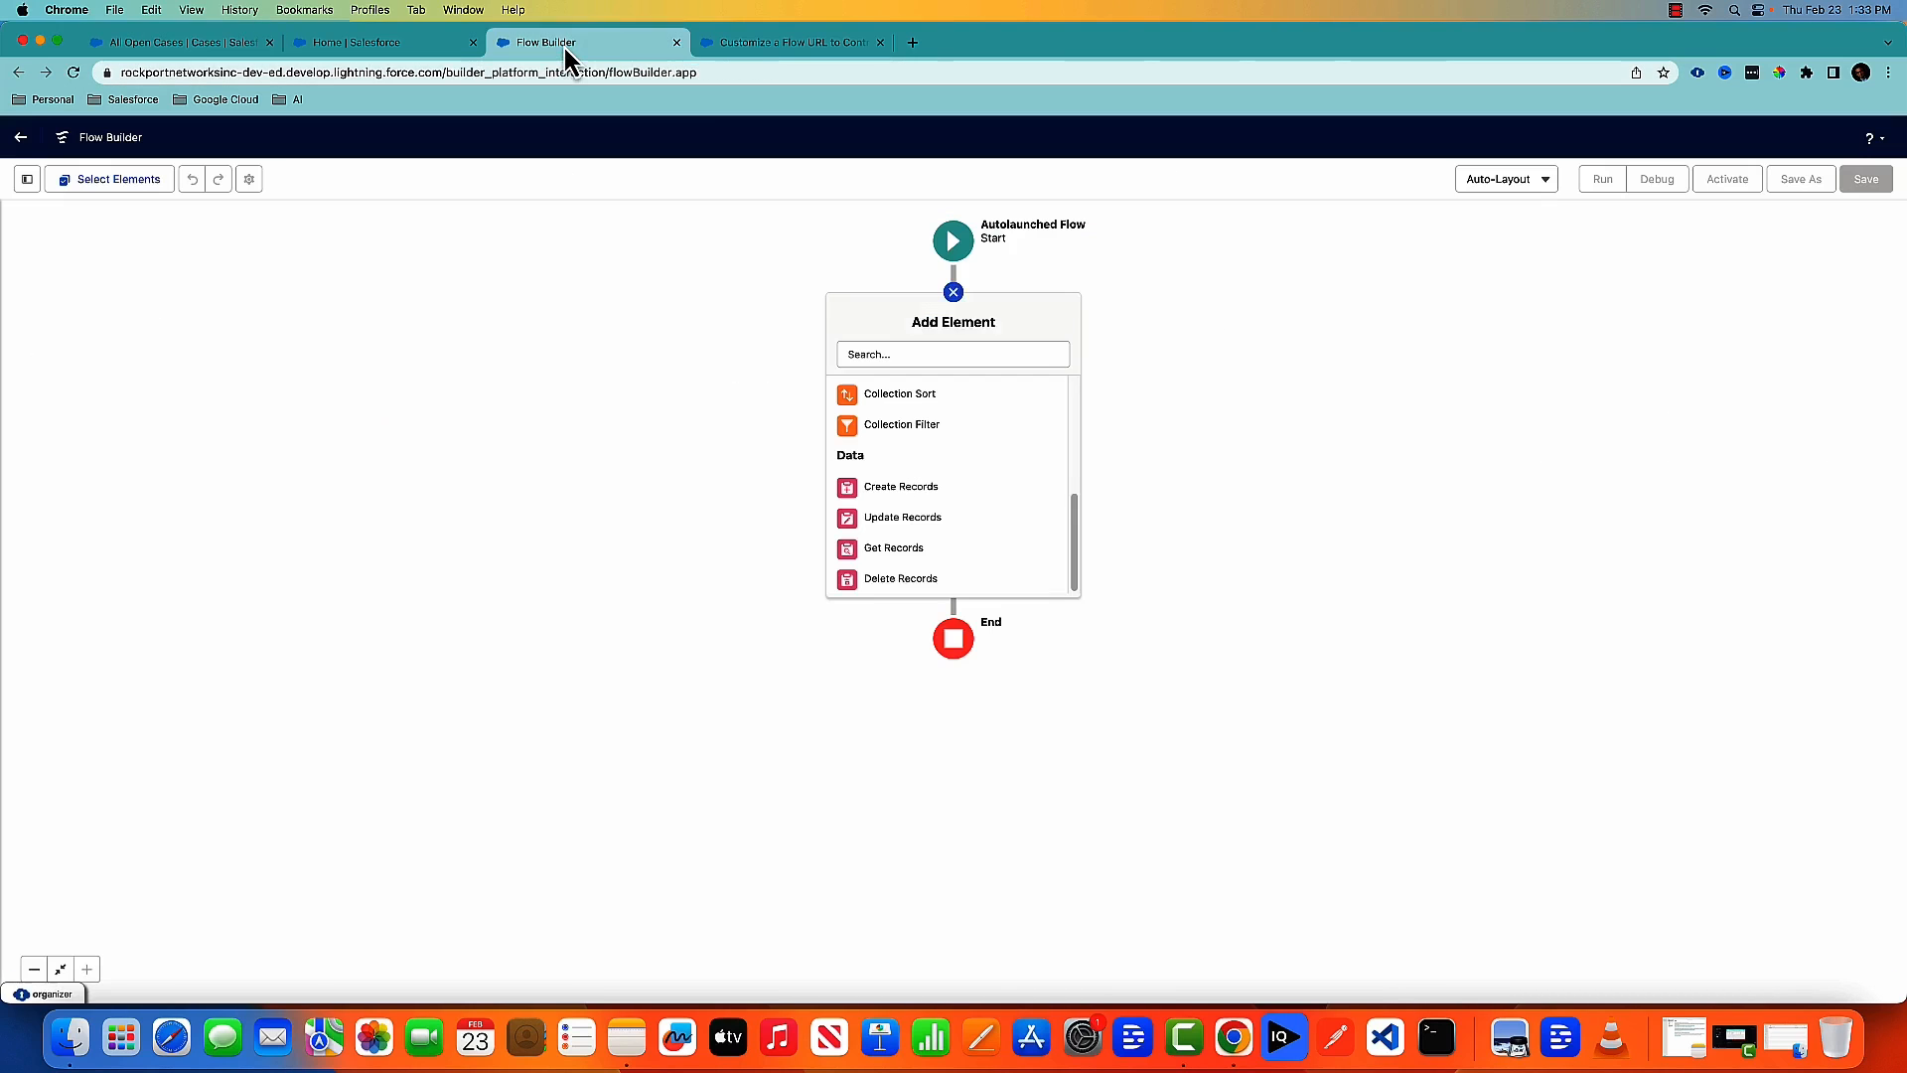
{"action": "left_click", "coordinate": [937, 563]}
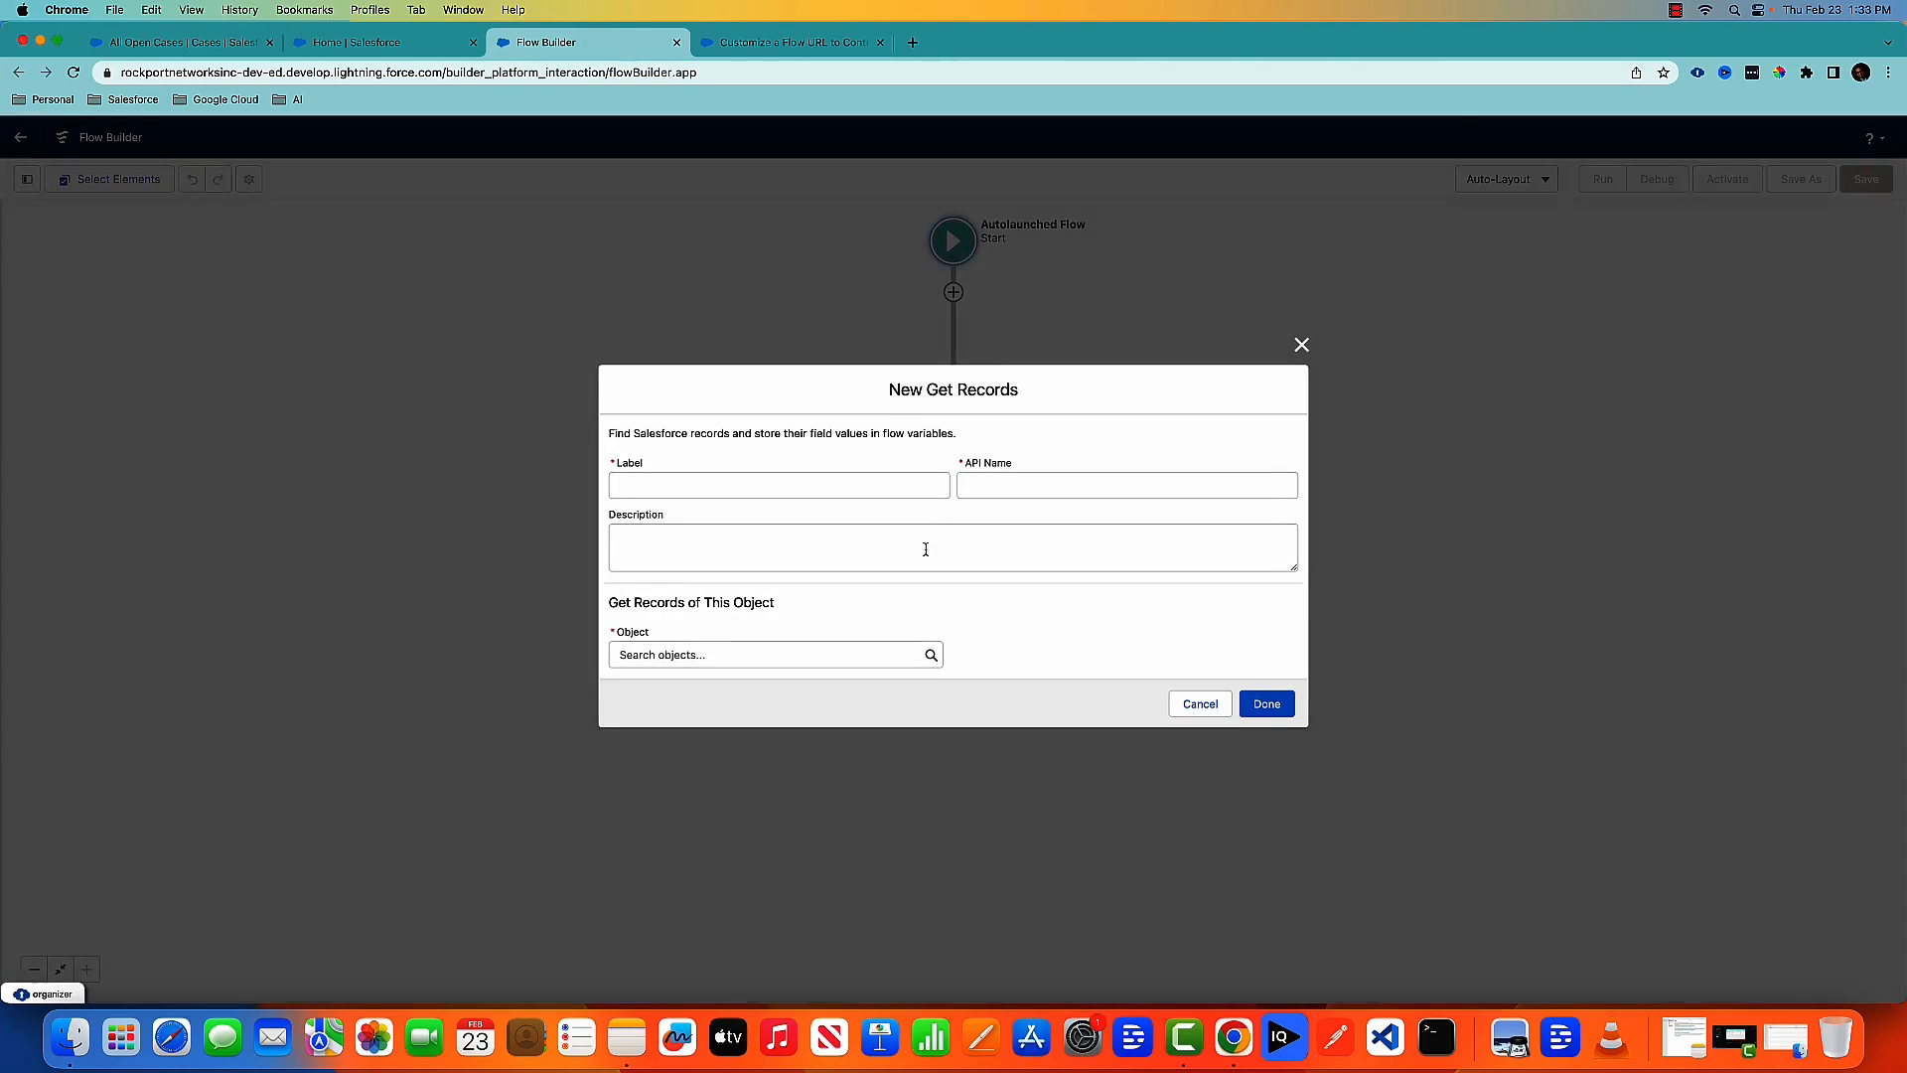
Step: Label the Get Records element Get Selected Cases and set its object to Case
{"action": "type", "text": "Get S"}
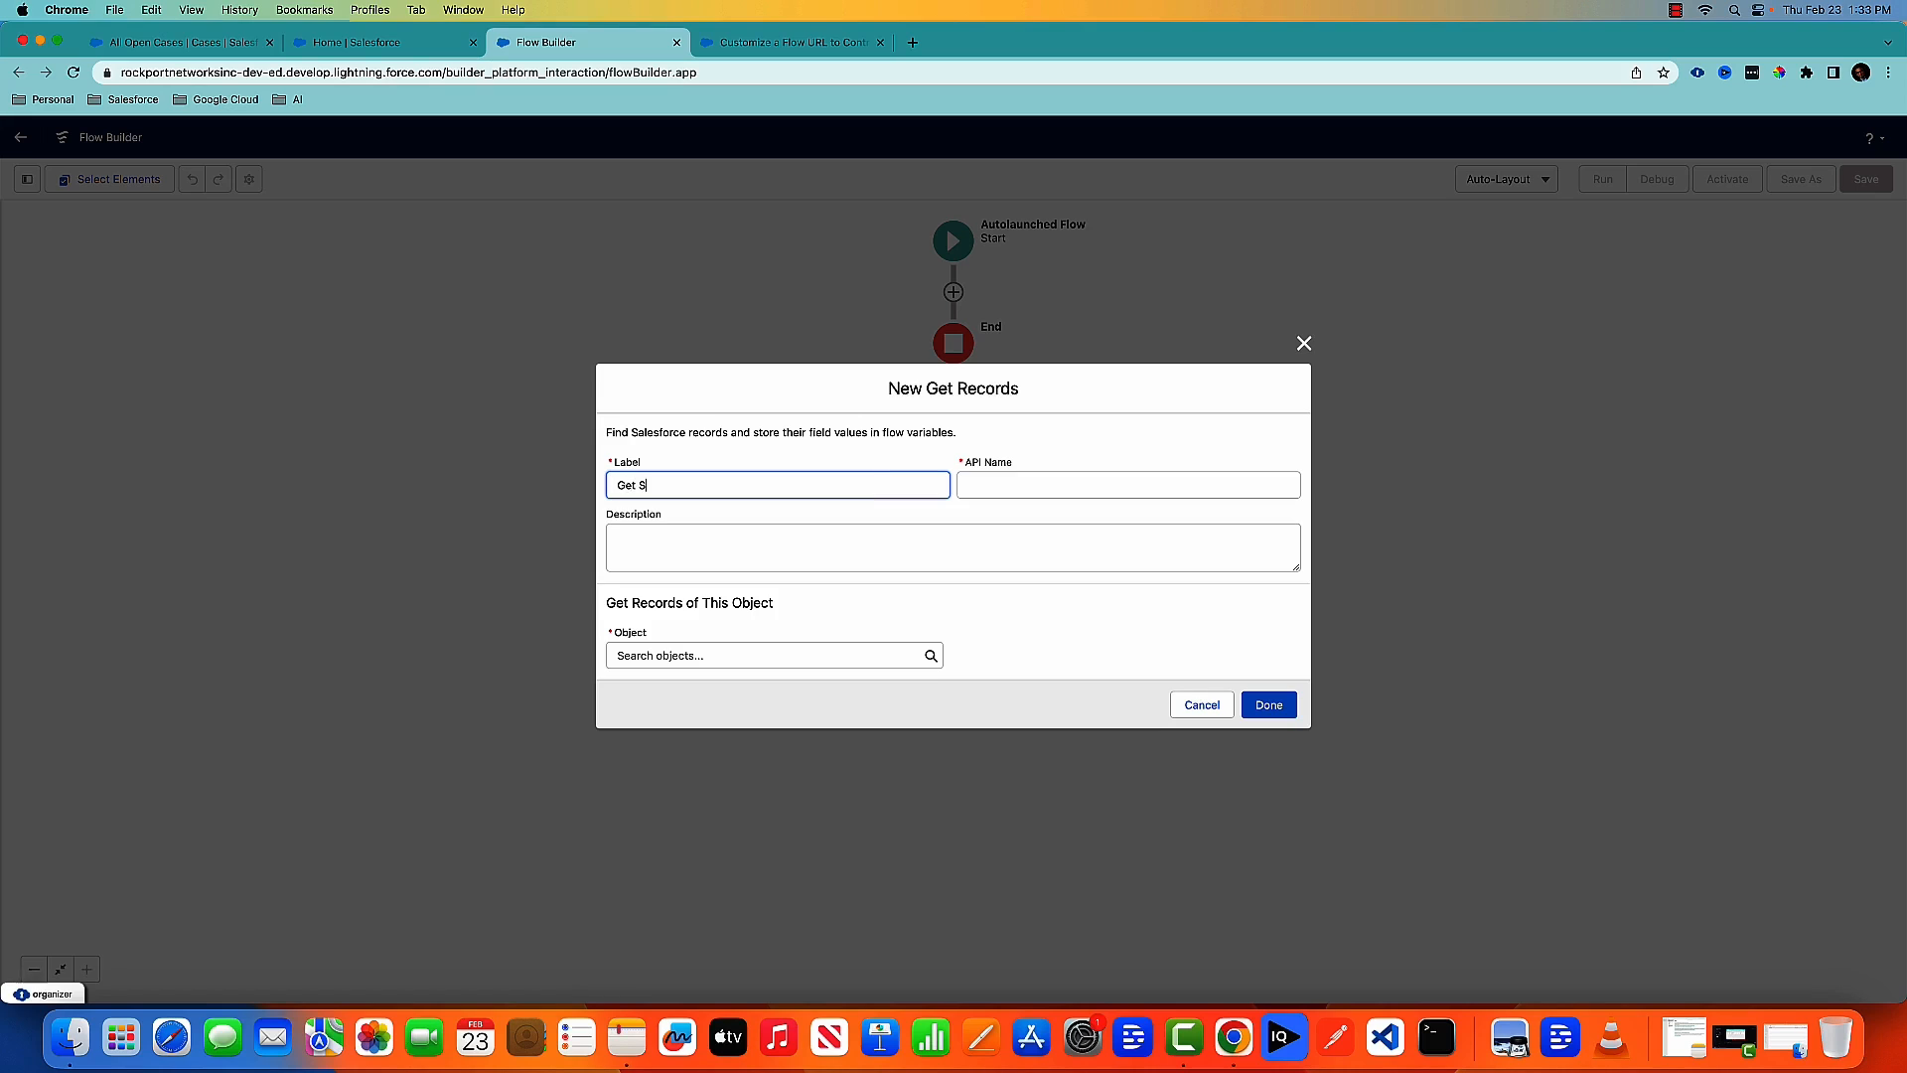
{"action": "type", "text": "elected Cas"}
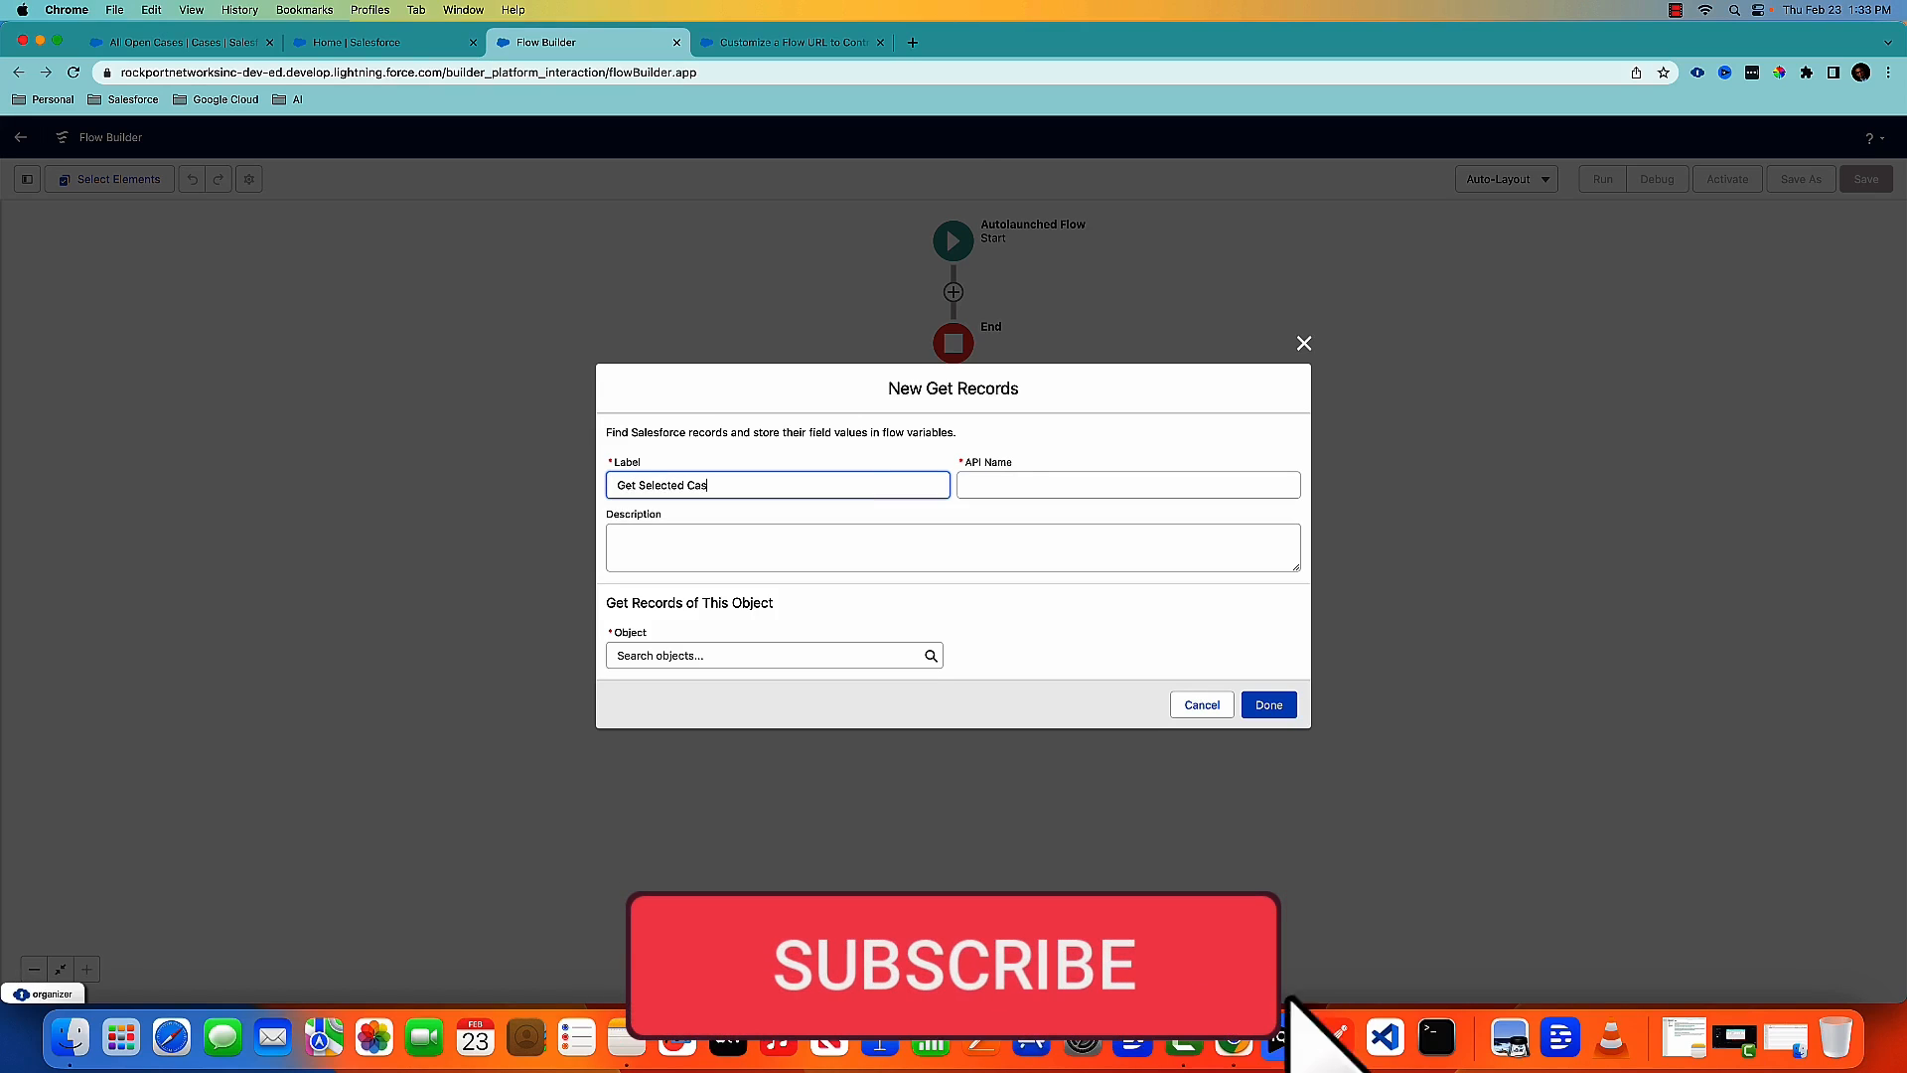
{"action": "type", "text": "es"}
{"action": "key", "text": "Tab"}
{"action": "left_click", "coordinate": [872, 651]}
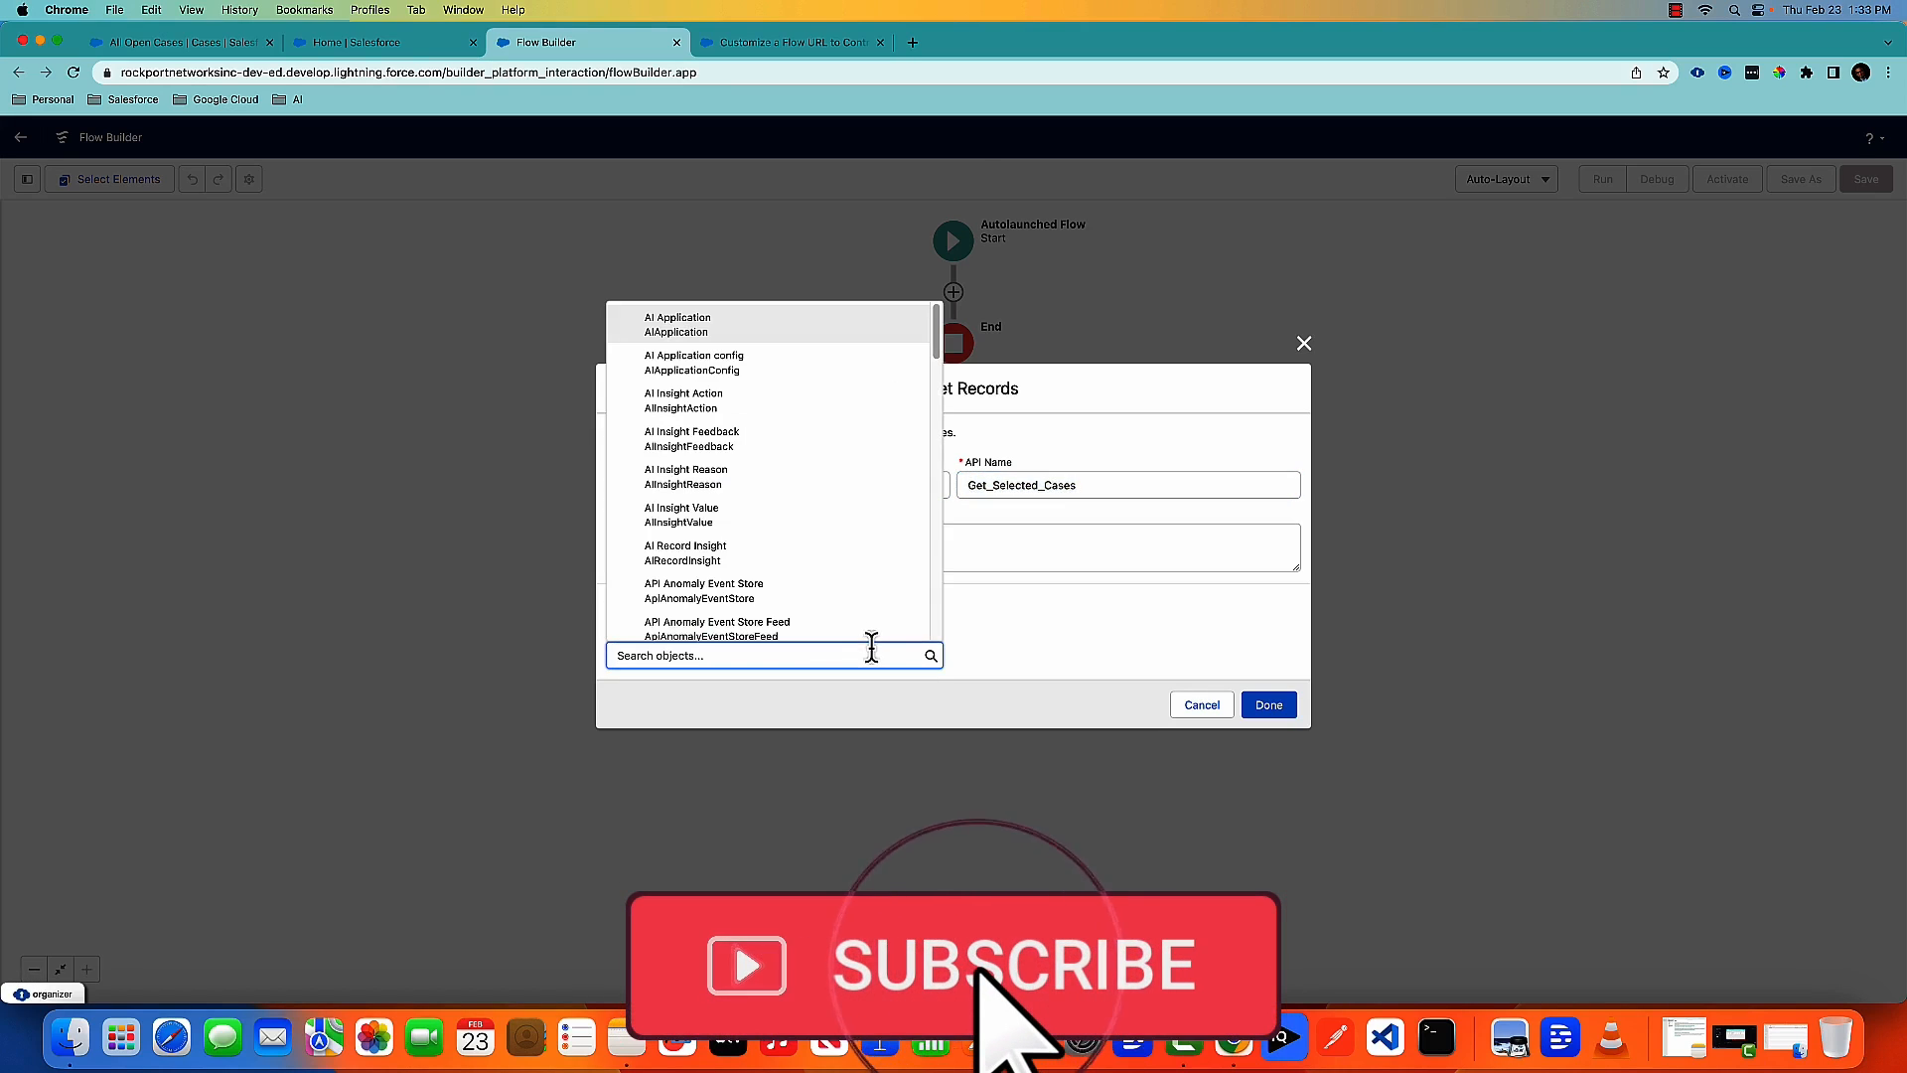
{"action": "type", "text": "Case"}
{"action": "left_click", "coordinate": [878, 489]}
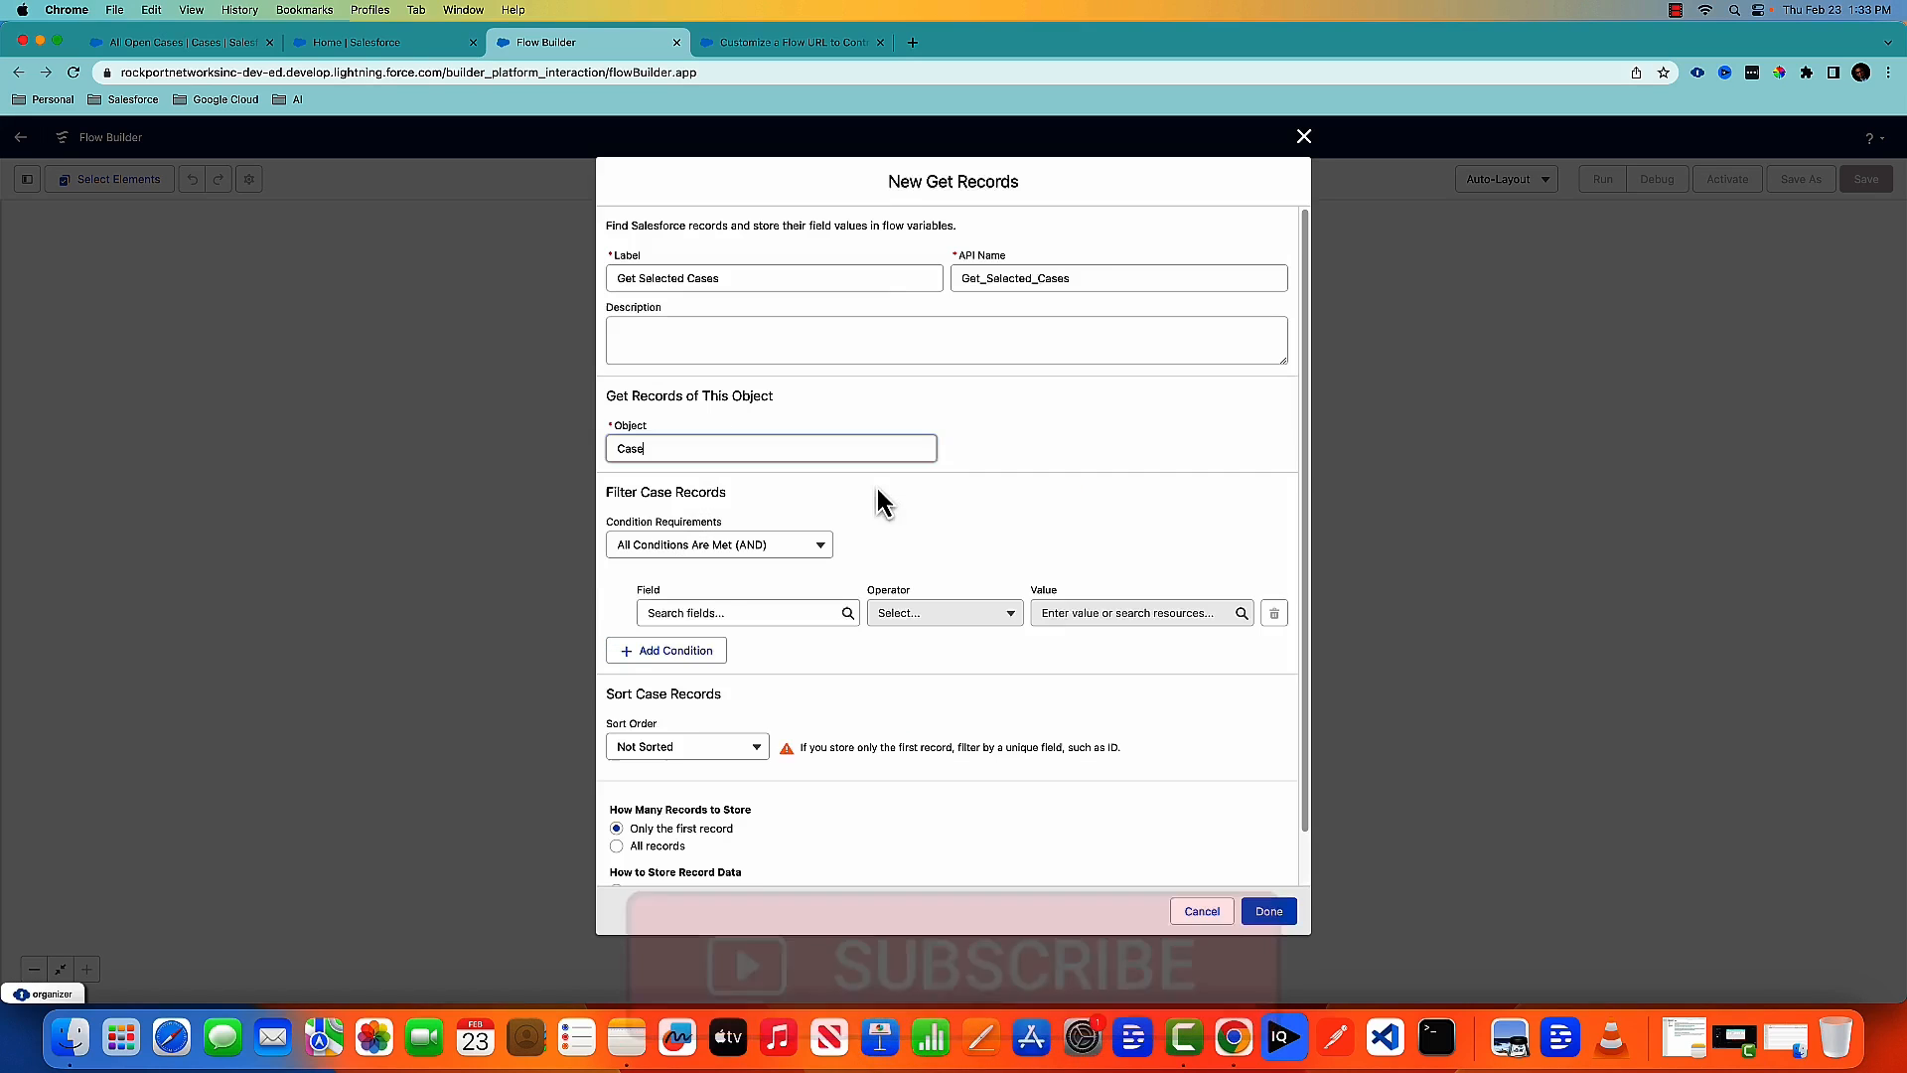
Step: Set the first filter condition to the Id field with the In operator
{"action": "left_click", "coordinate": [745, 612]}
{"action": "type", "text": "Id"}
{"action": "left_click", "coordinate": [958, 608]}
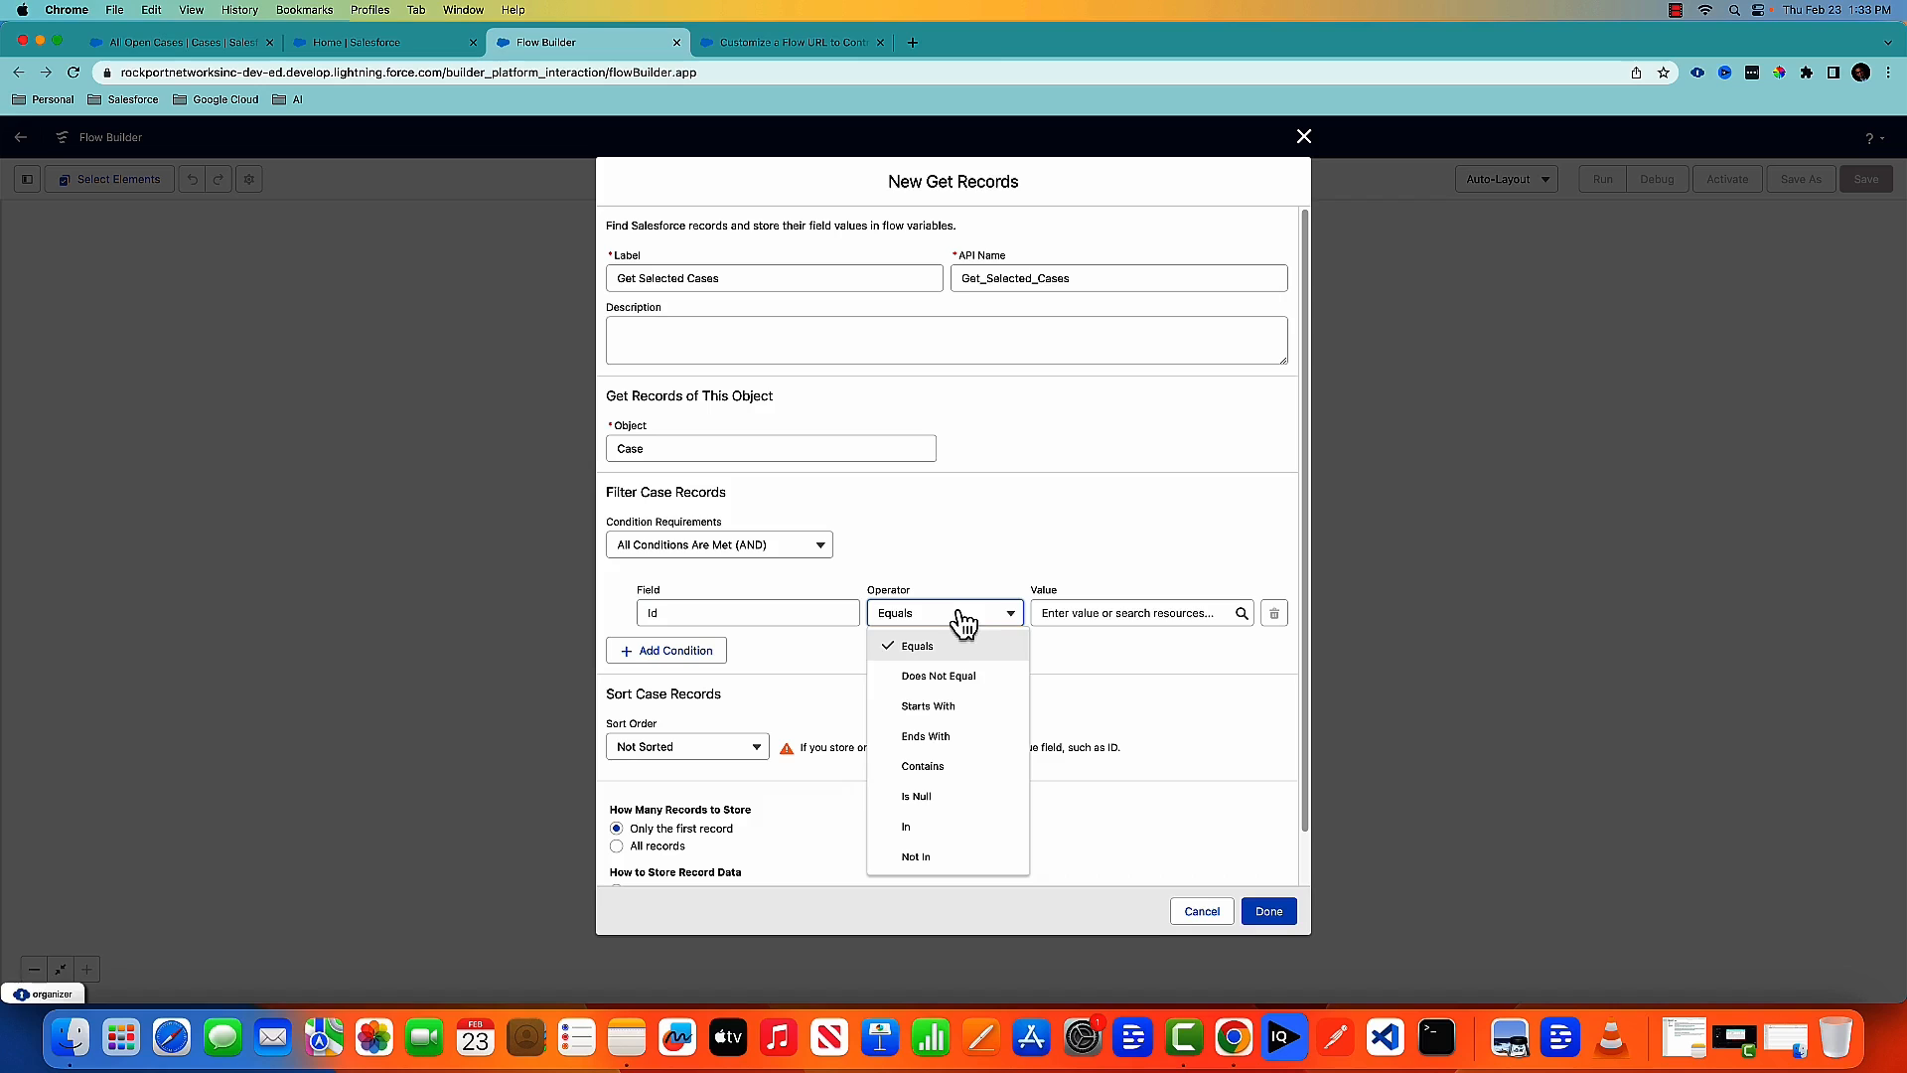
{"action": "left_click", "coordinate": [934, 827]}
Step: Create a Text variable named ids, allowing multiple values and available for input, as the value of the Id condition
{"action": "left_click", "coordinate": [1069, 613]}
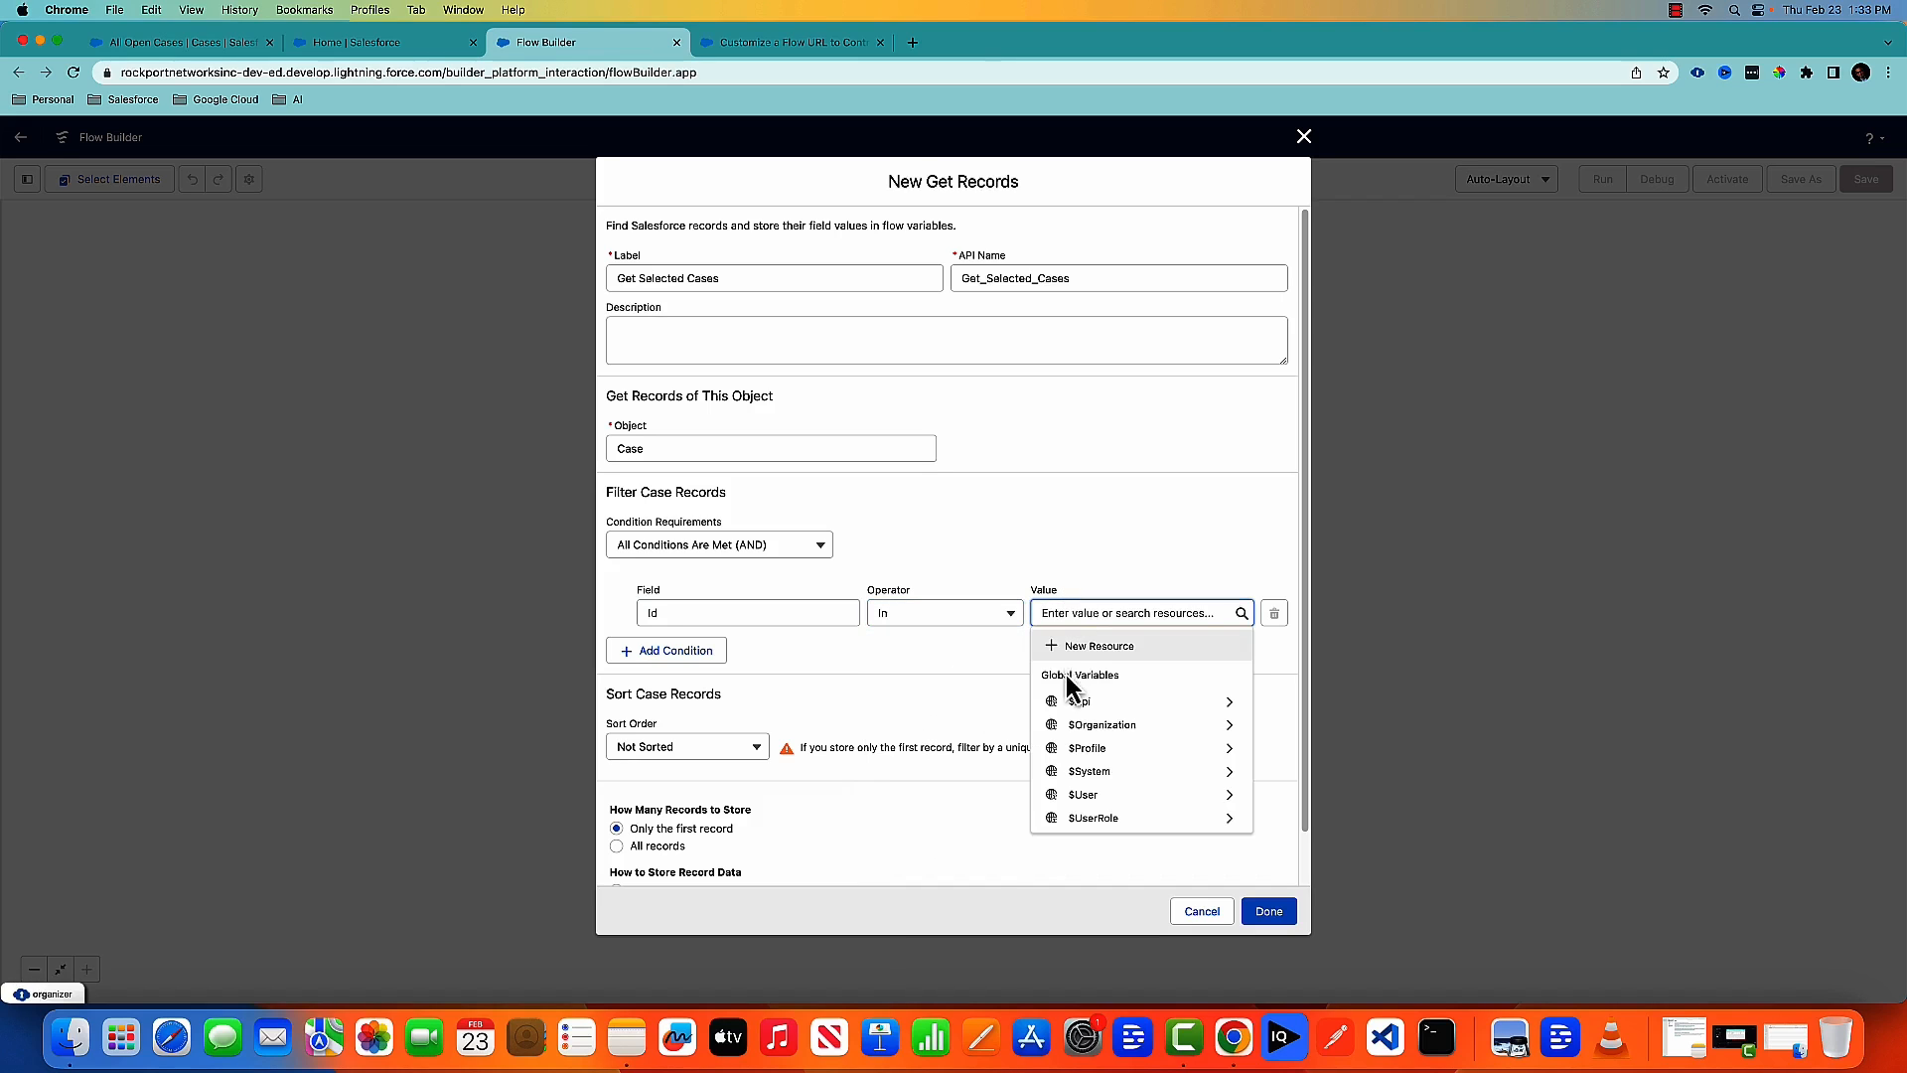
{"action": "left_click", "coordinate": [1069, 648]}
{"action": "left_click", "coordinate": [745, 491]}
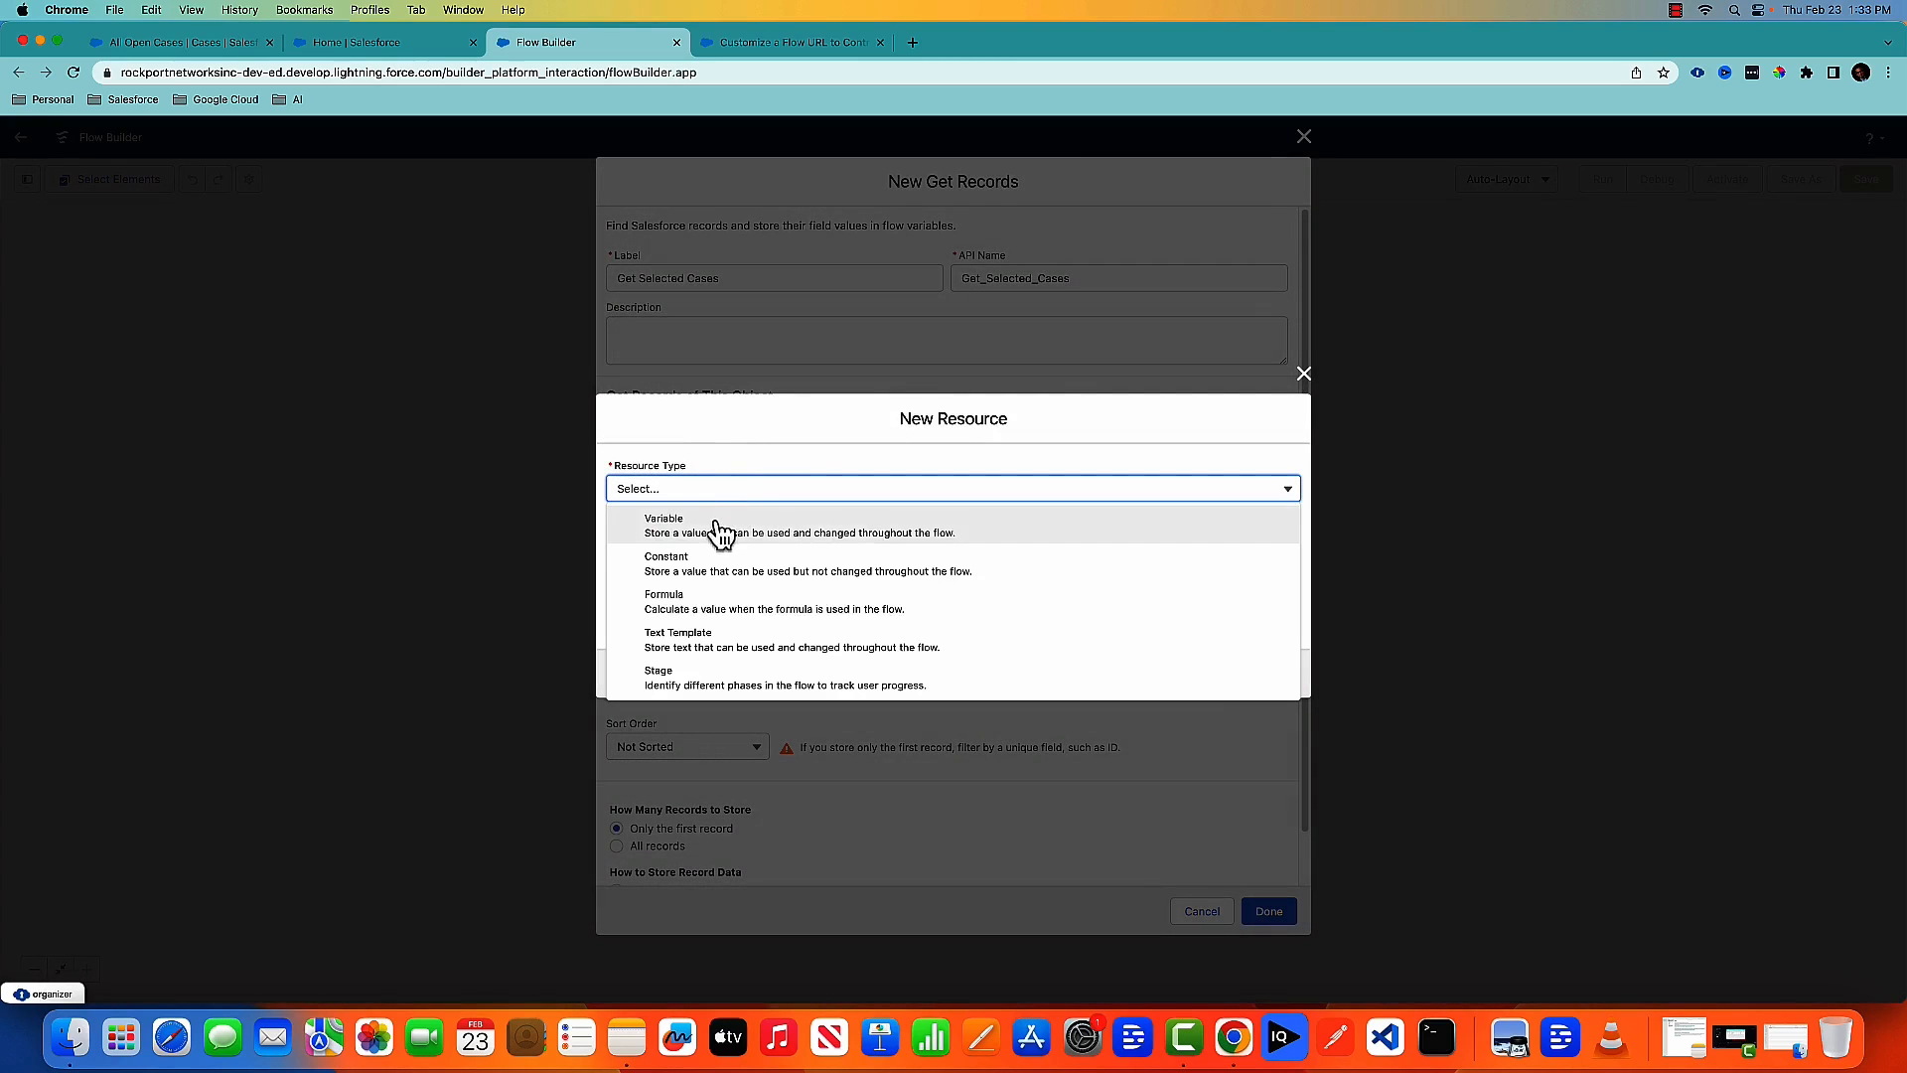
{"action": "left_click", "coordinate": [724, 525]}
{"action": "left_click", "coordinate": [681, 520]}
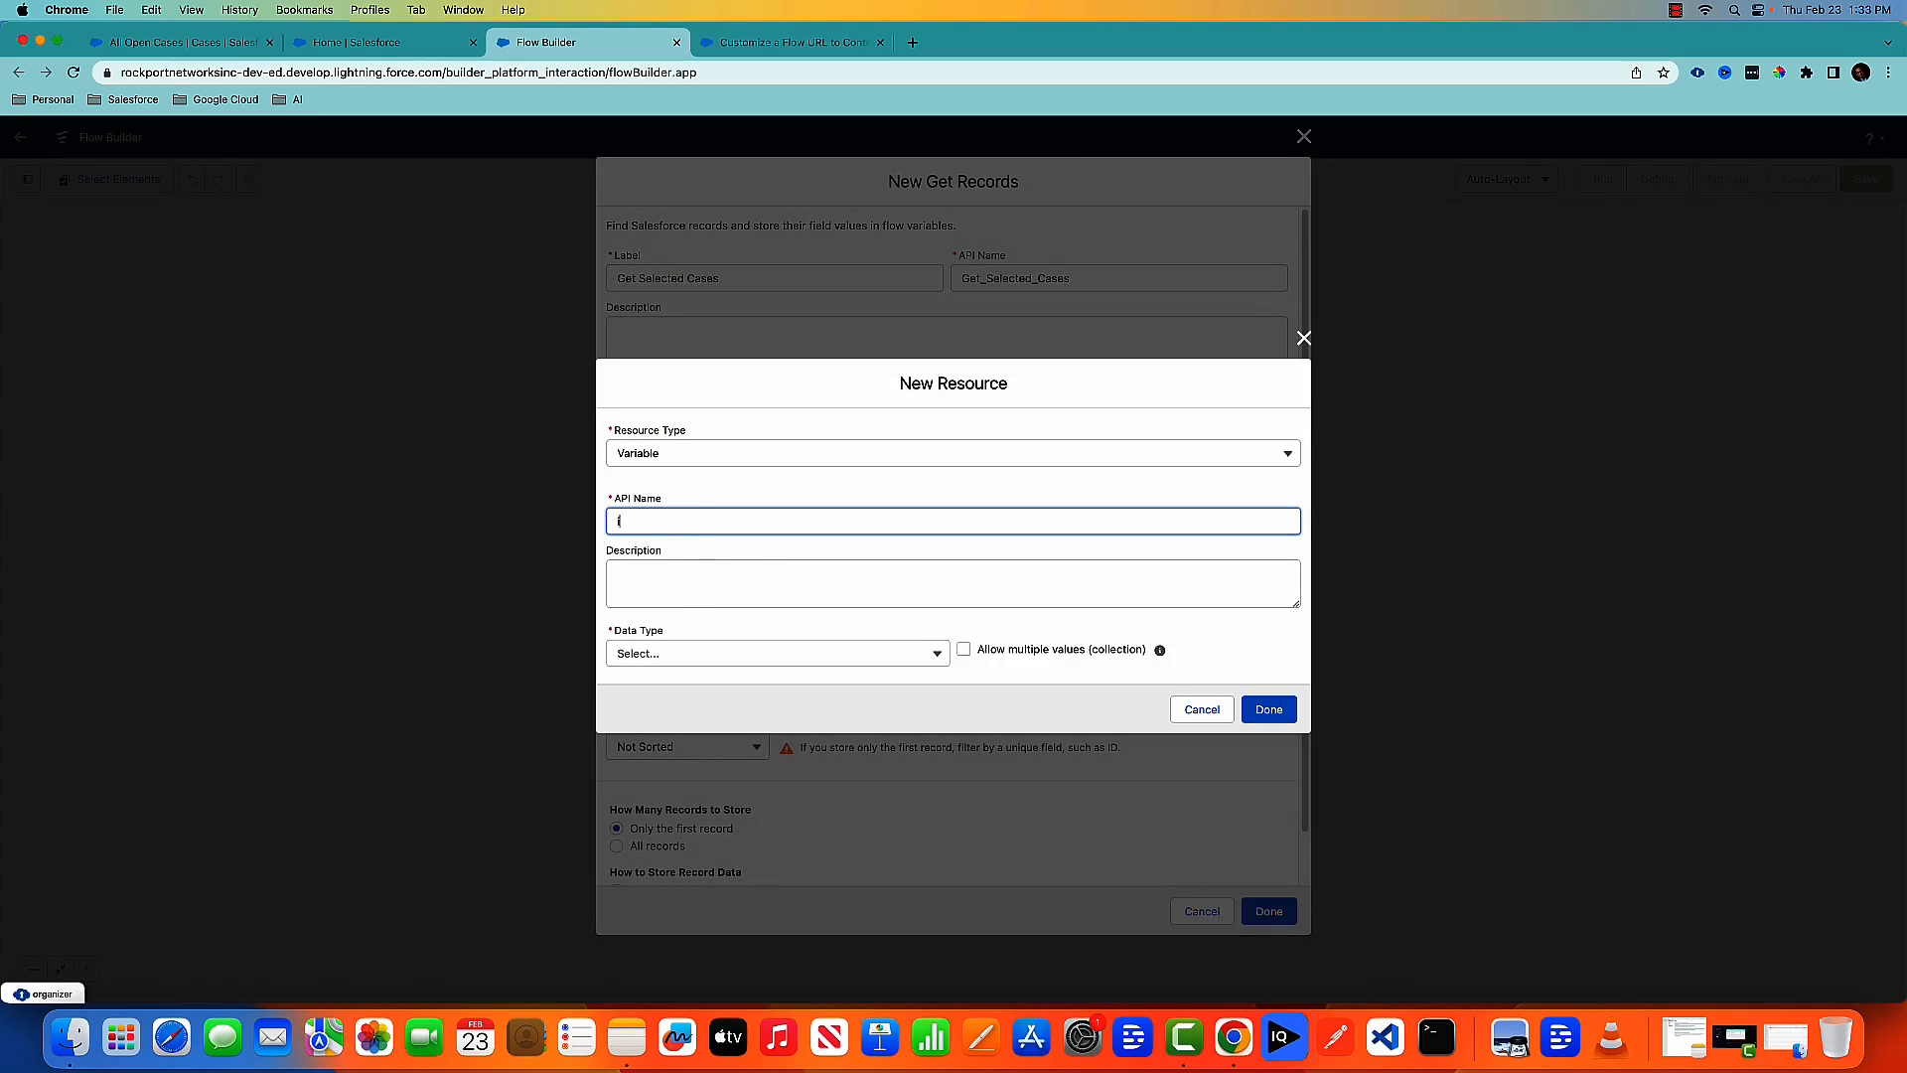
{"action": "key", "text": "Tab"}
{"action": "left_click", "coordinate": [674, 653]}
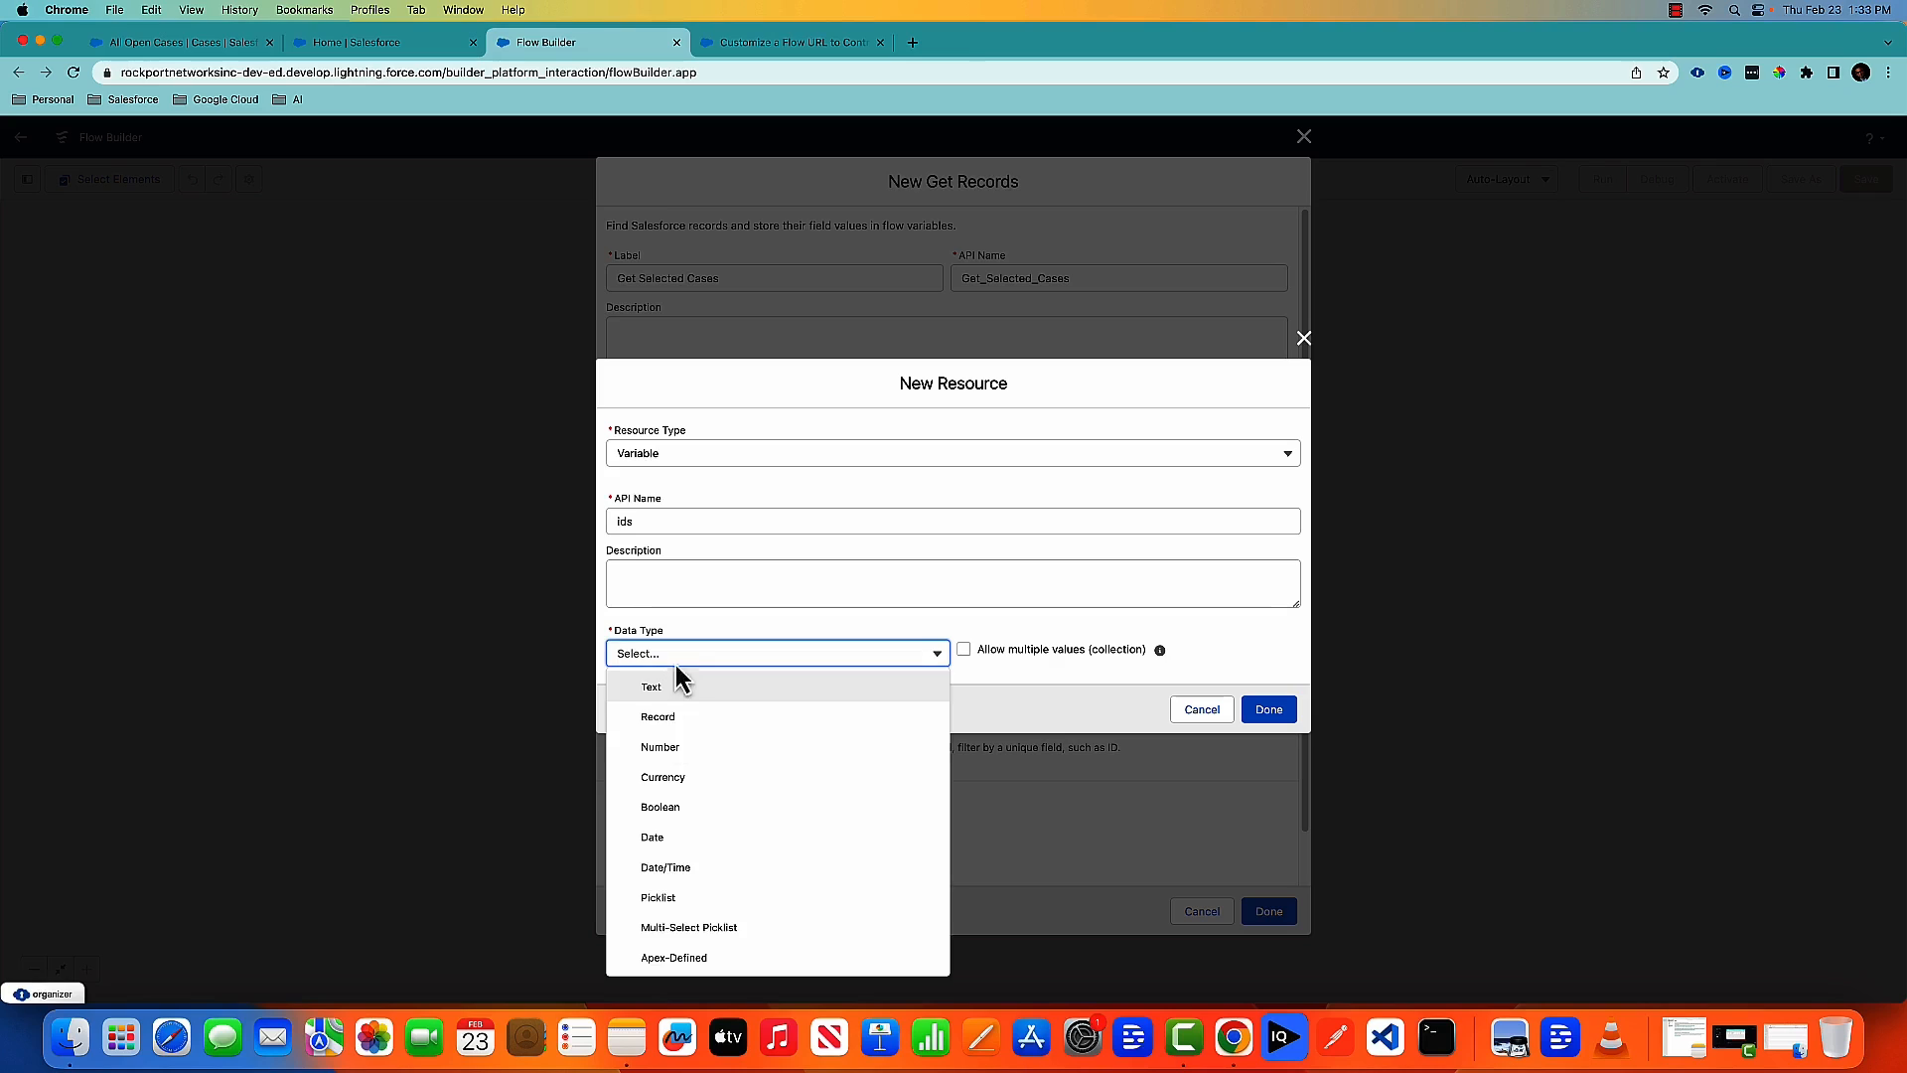
{"action": "left_click", "coordinate": [678, 692]}
{"action": "left_click", "coordinate": [963, 598]}
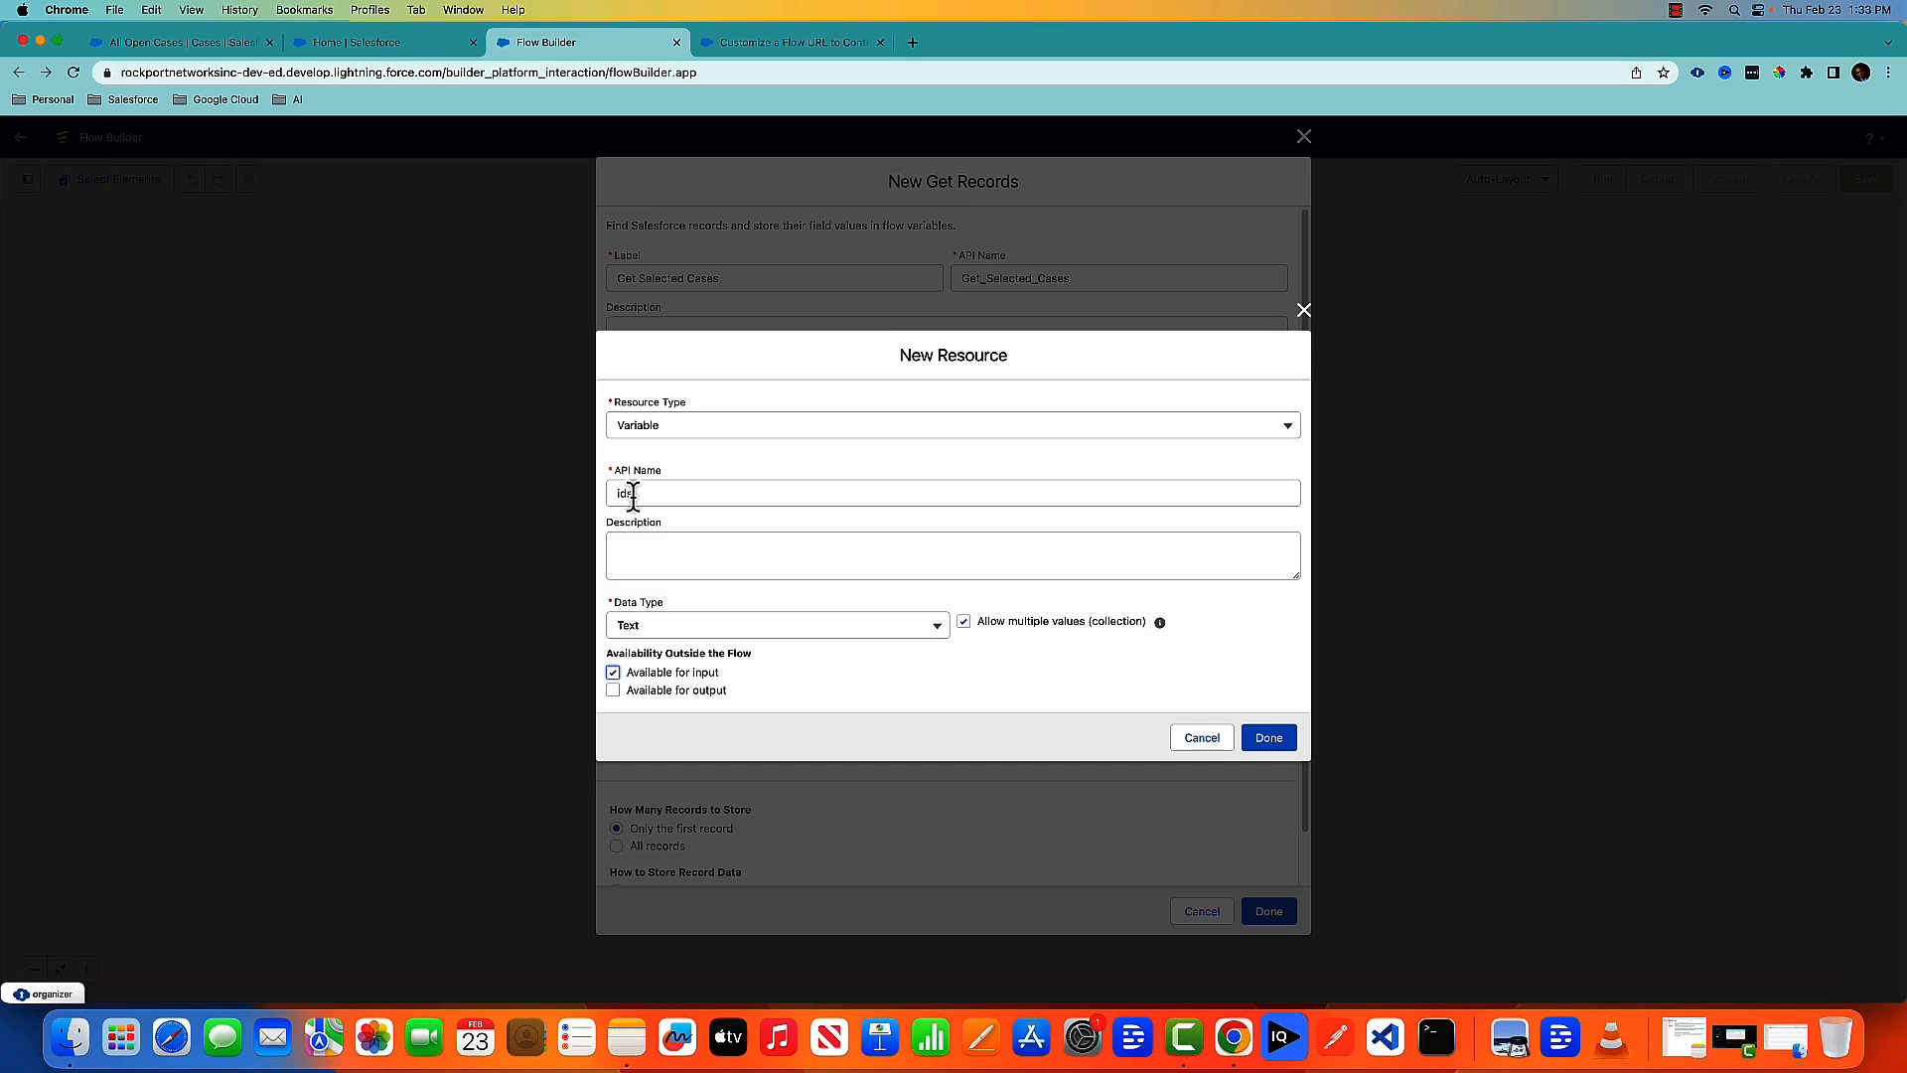
{"action": "left_click", "coordinate": [228, 48]}
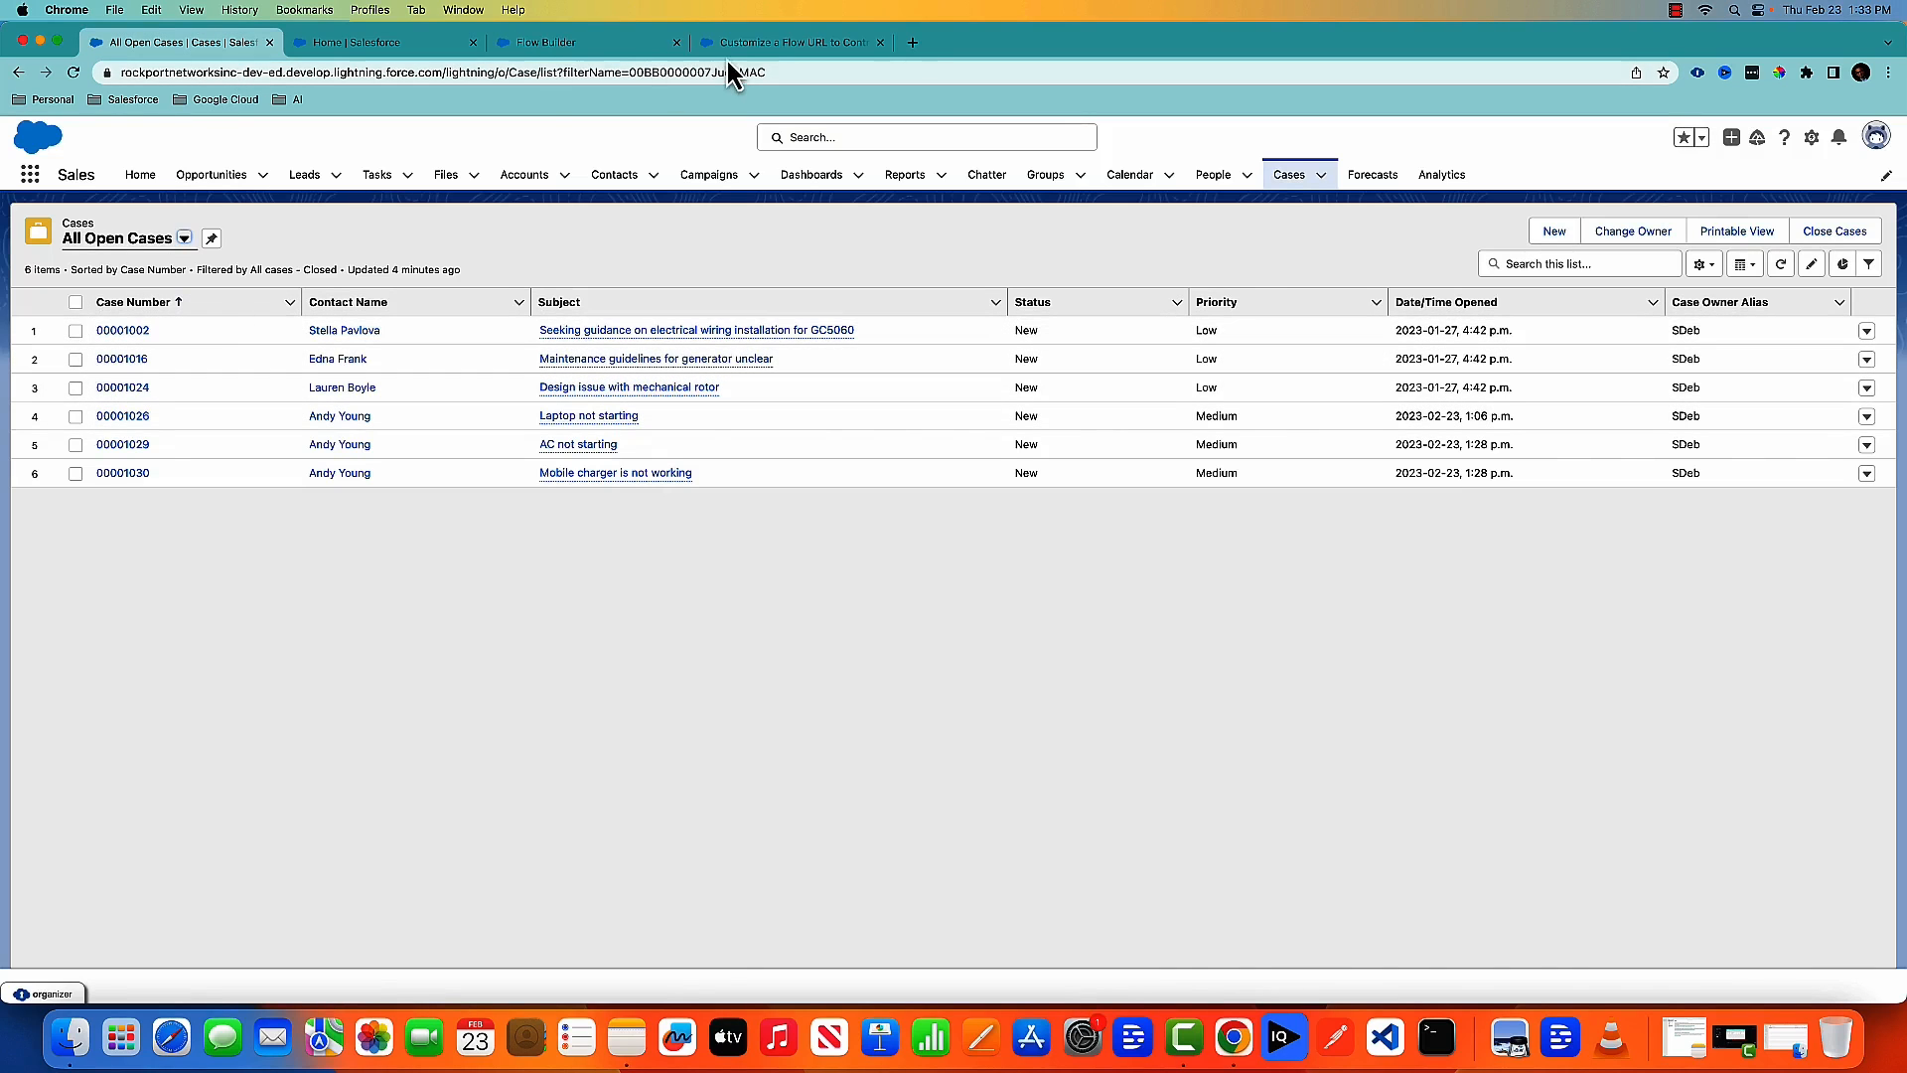
{"action": "left_click", "coordinate": [775, 42]}
{"action": "left_click", "coordinate": [601, 42]}
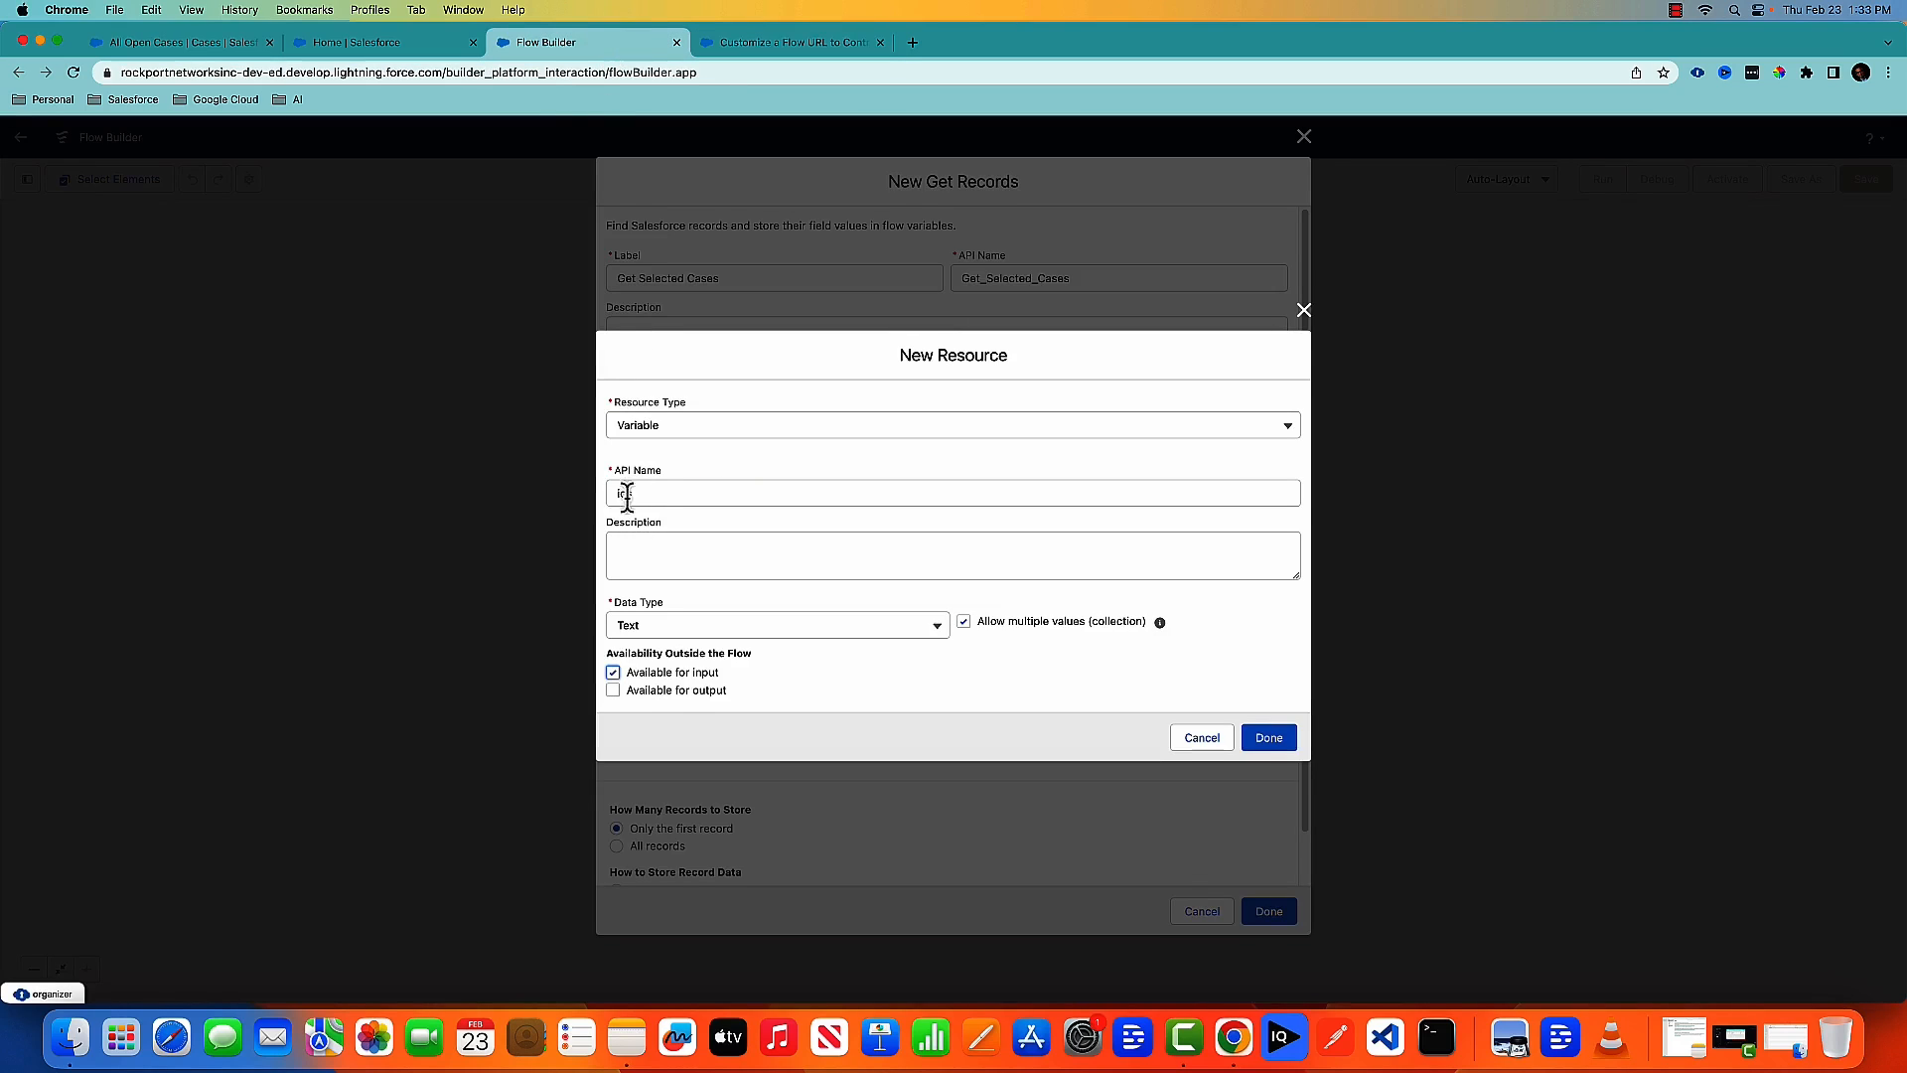
{"action": "left_click", "coordinate": [1270, 738]}
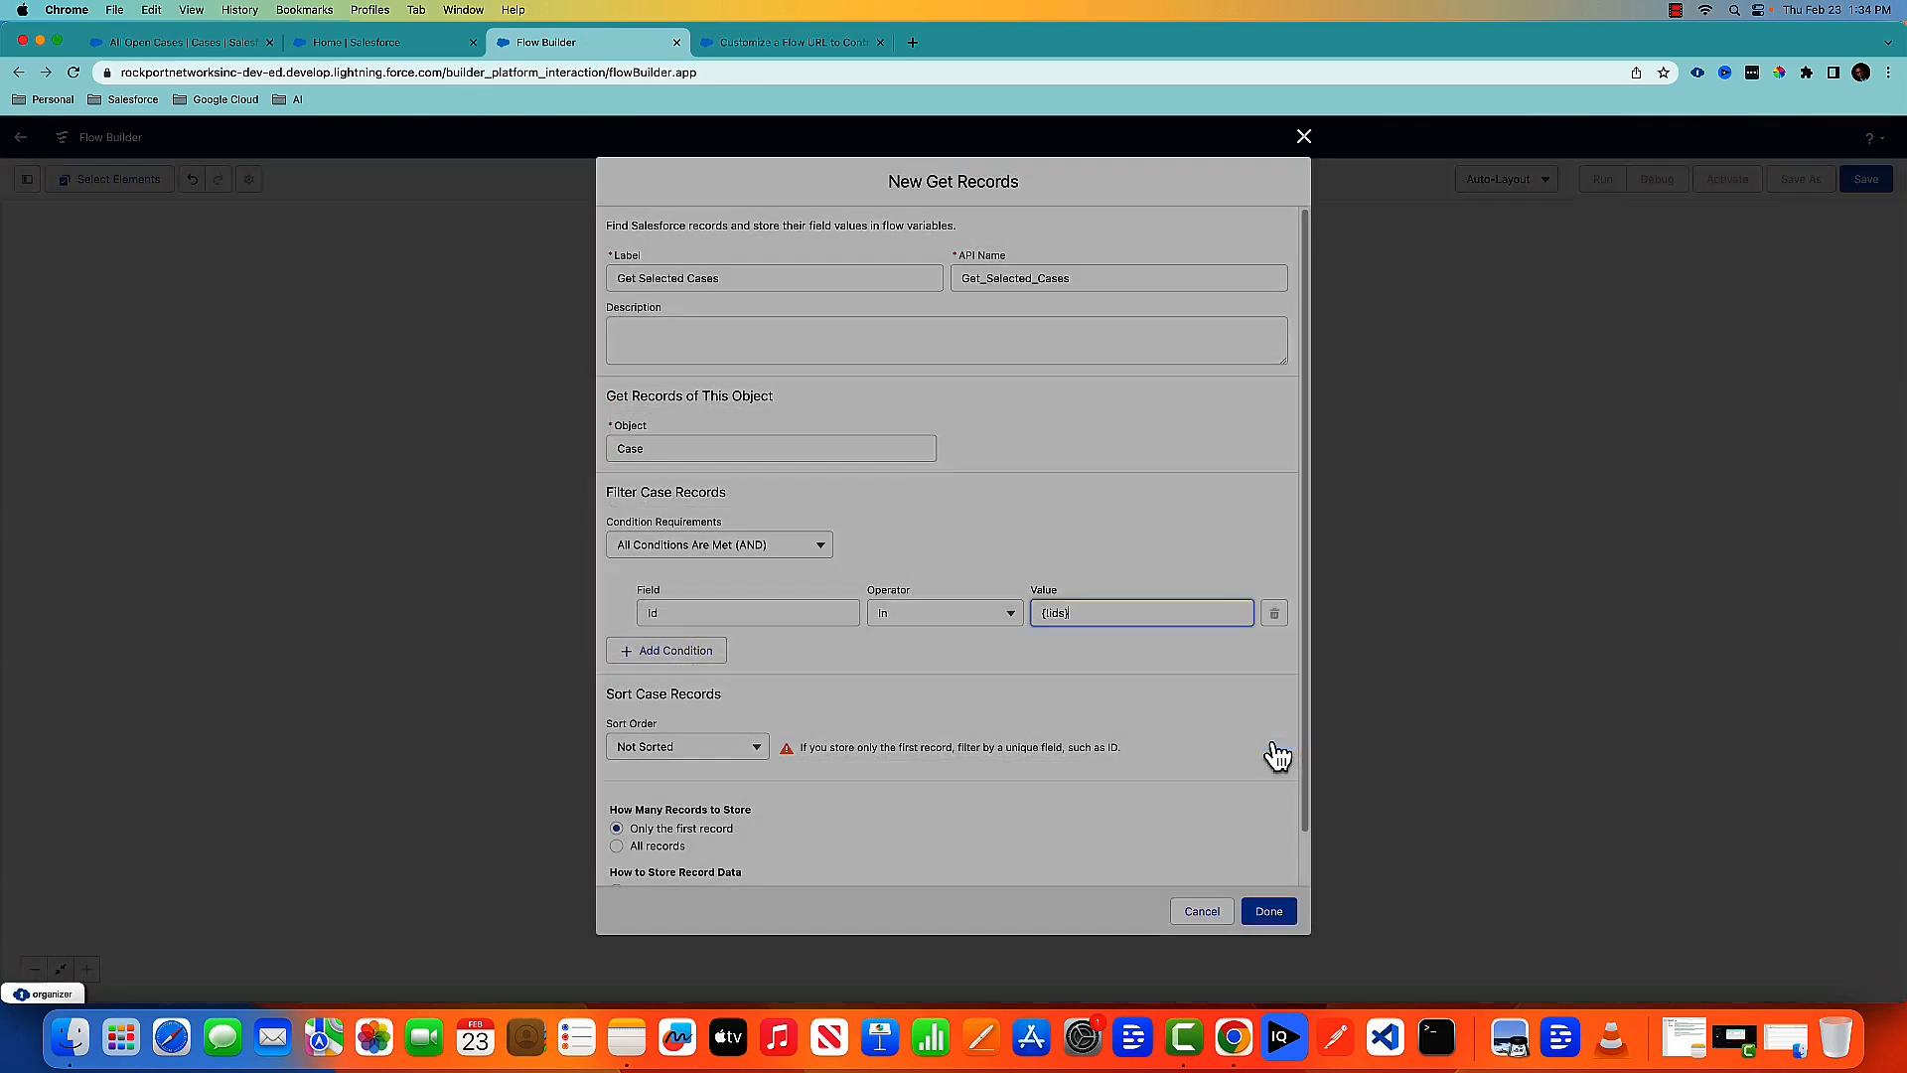
Step: Add a second filter condition requiring that Status Does Not Equal Closed
{"action": "left_click", "coordinate": [672, 643]}
{"action": "left_click", "coordinate": [711, 668]}
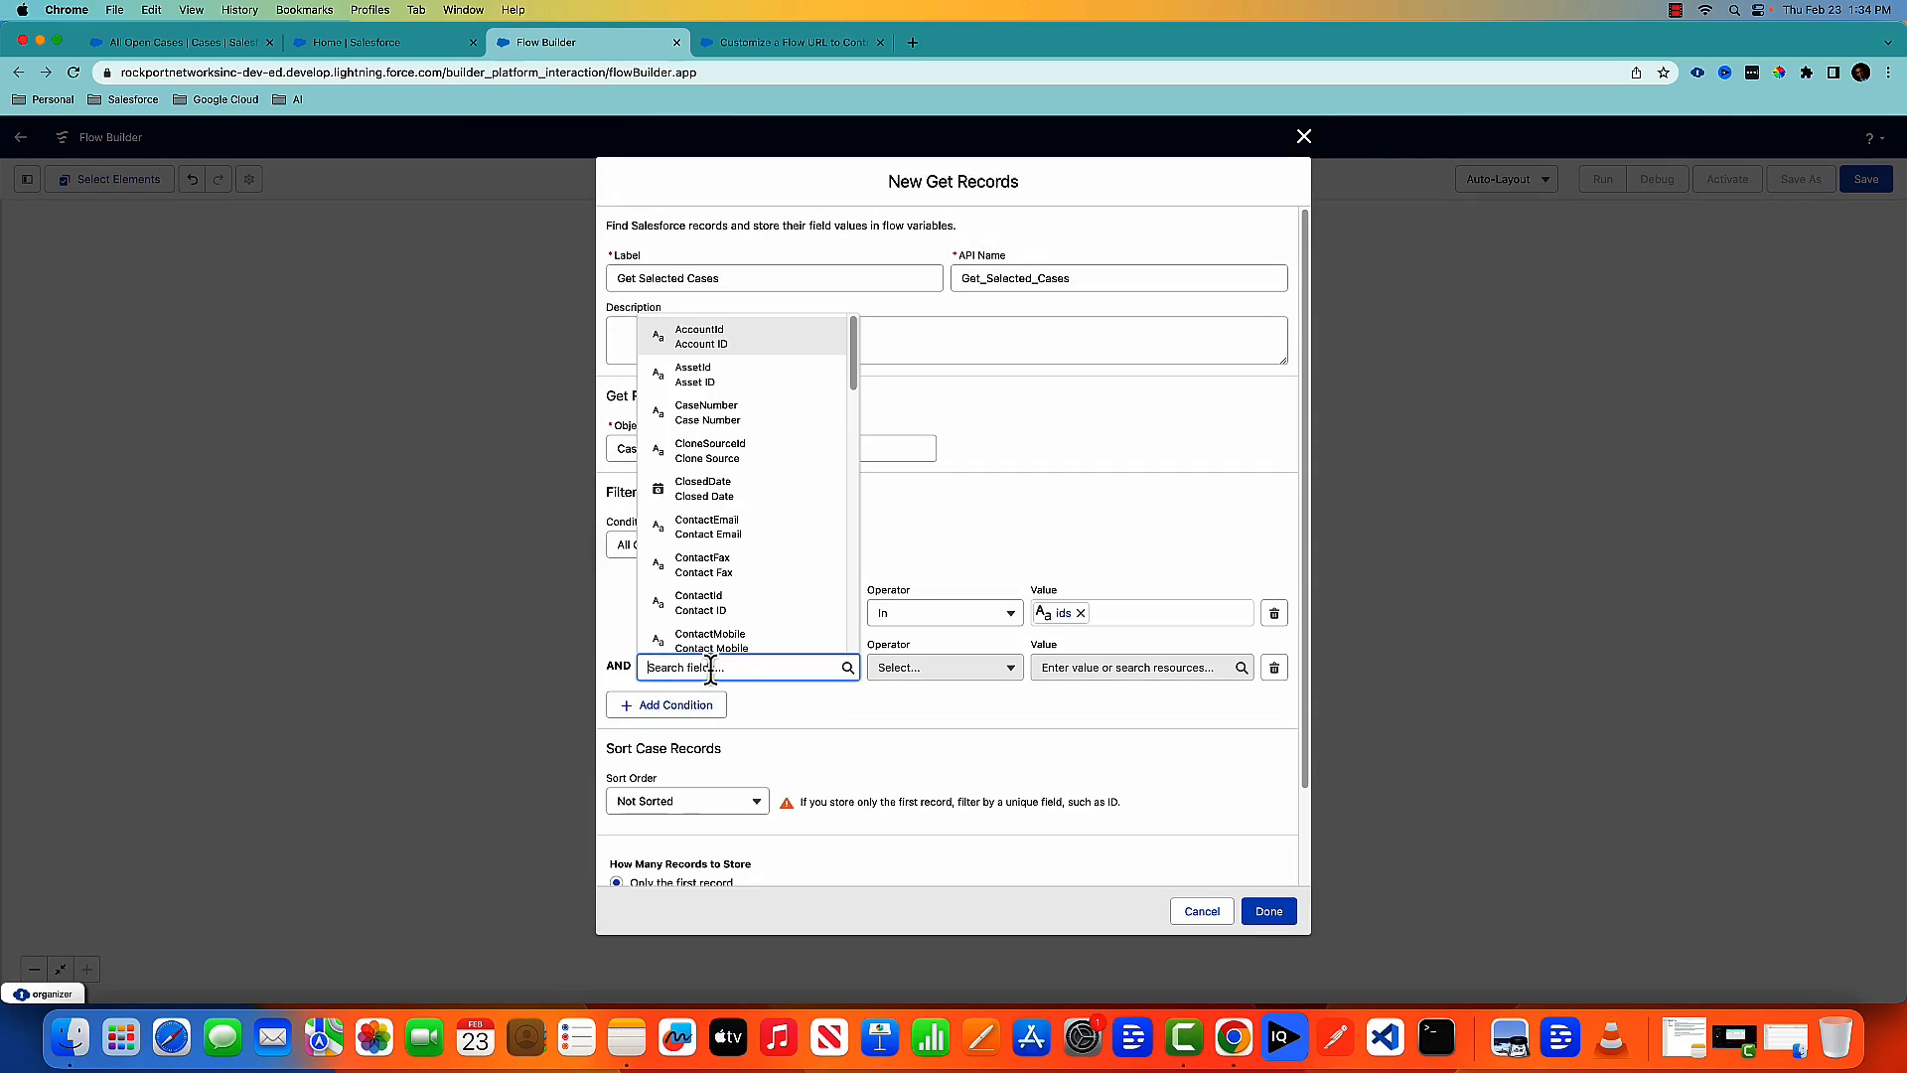
{"action": "type", "text": "status"}
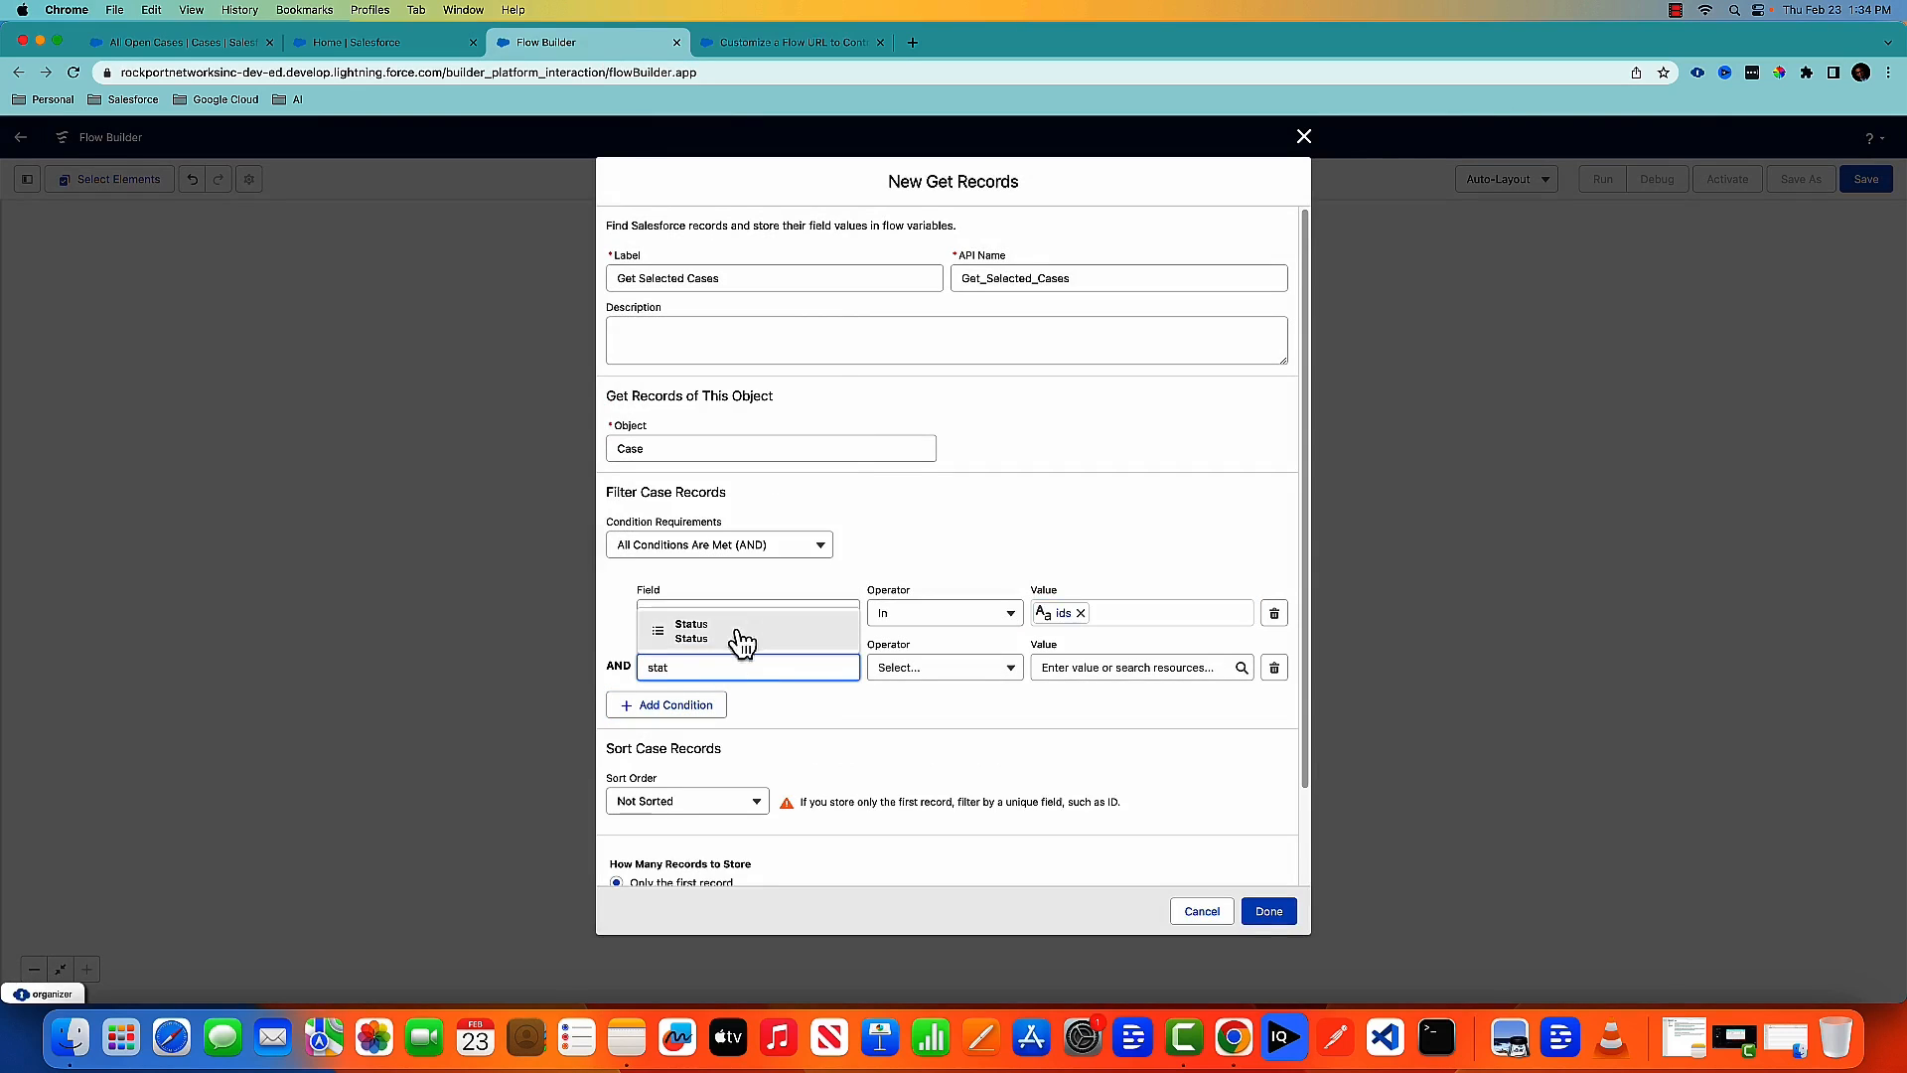
{"action": "left_click", "coordinate": [743, 634]}
{"action": "left_click", "coordinate": [952, 676]}
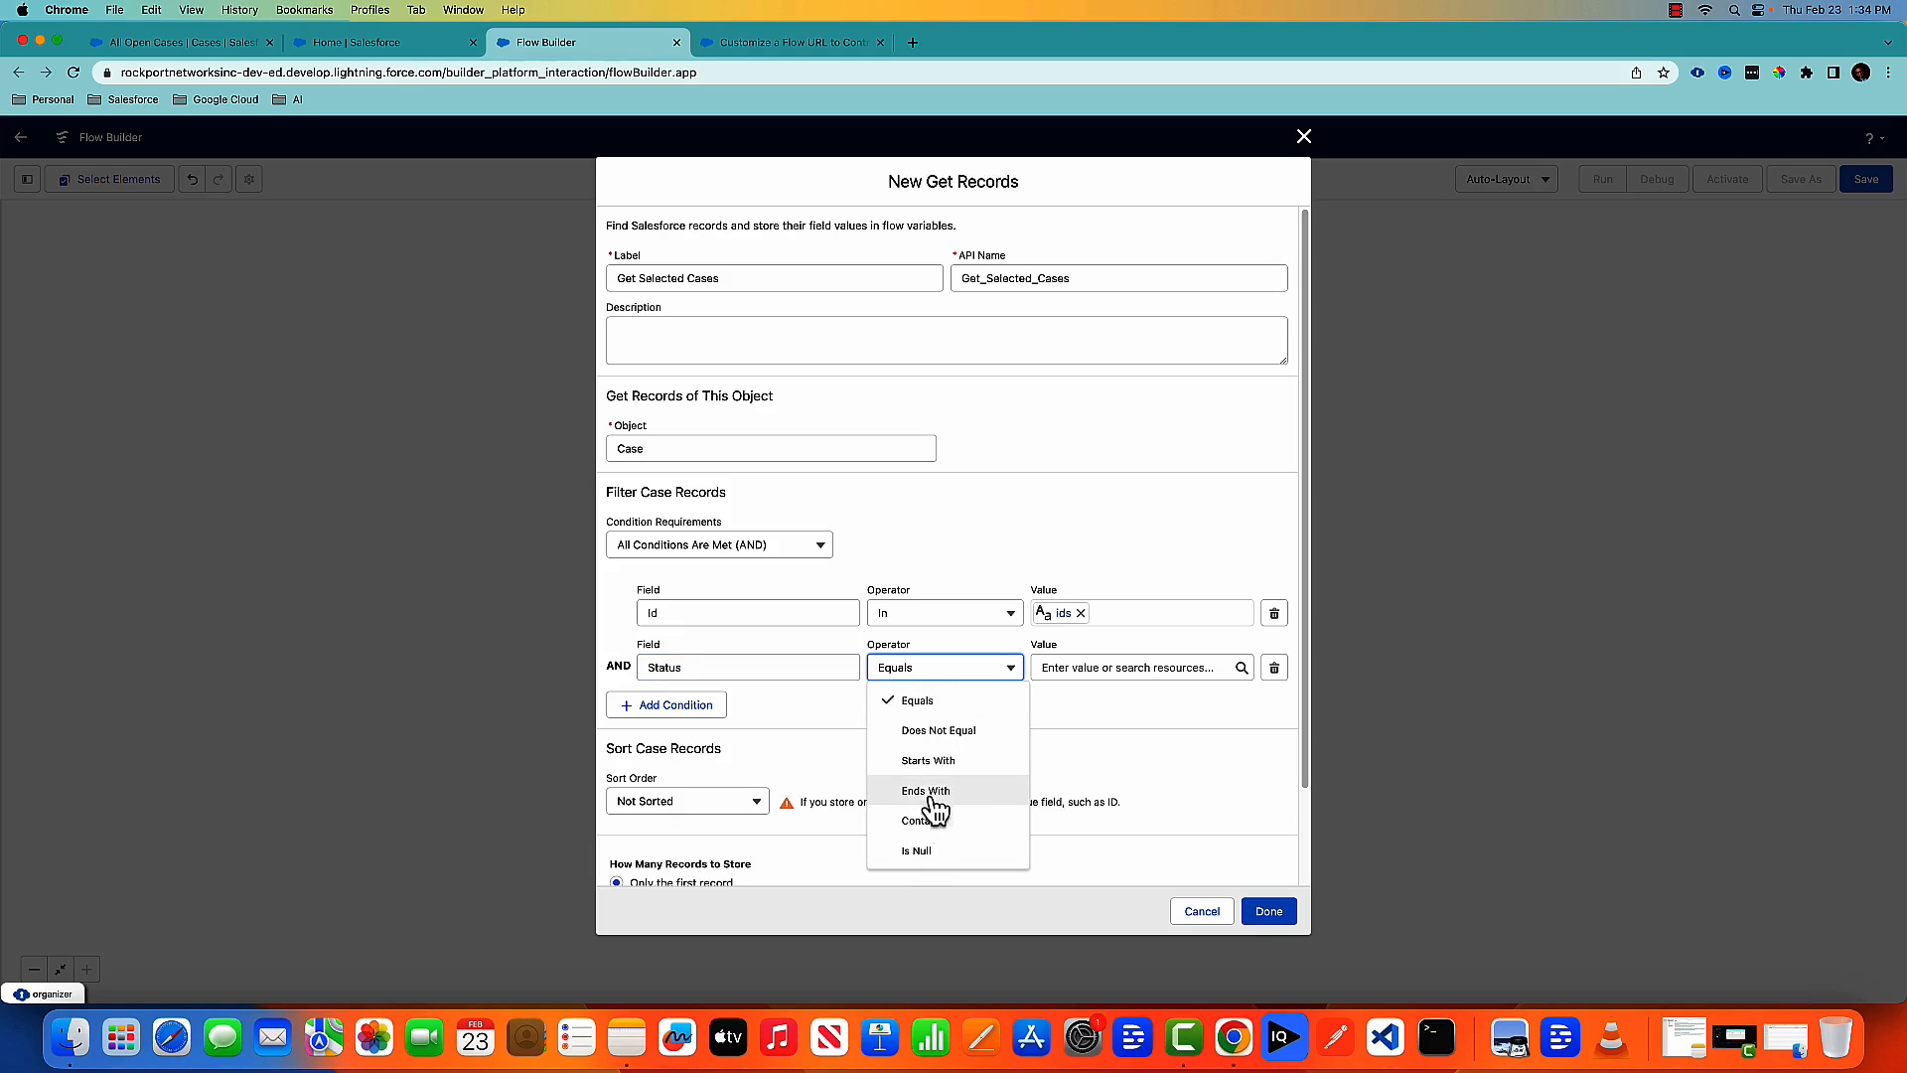
{"action": "left_click", "coordinate": [938, 730]}
{"action": "left_click", "coordinate": [1113, 667]}
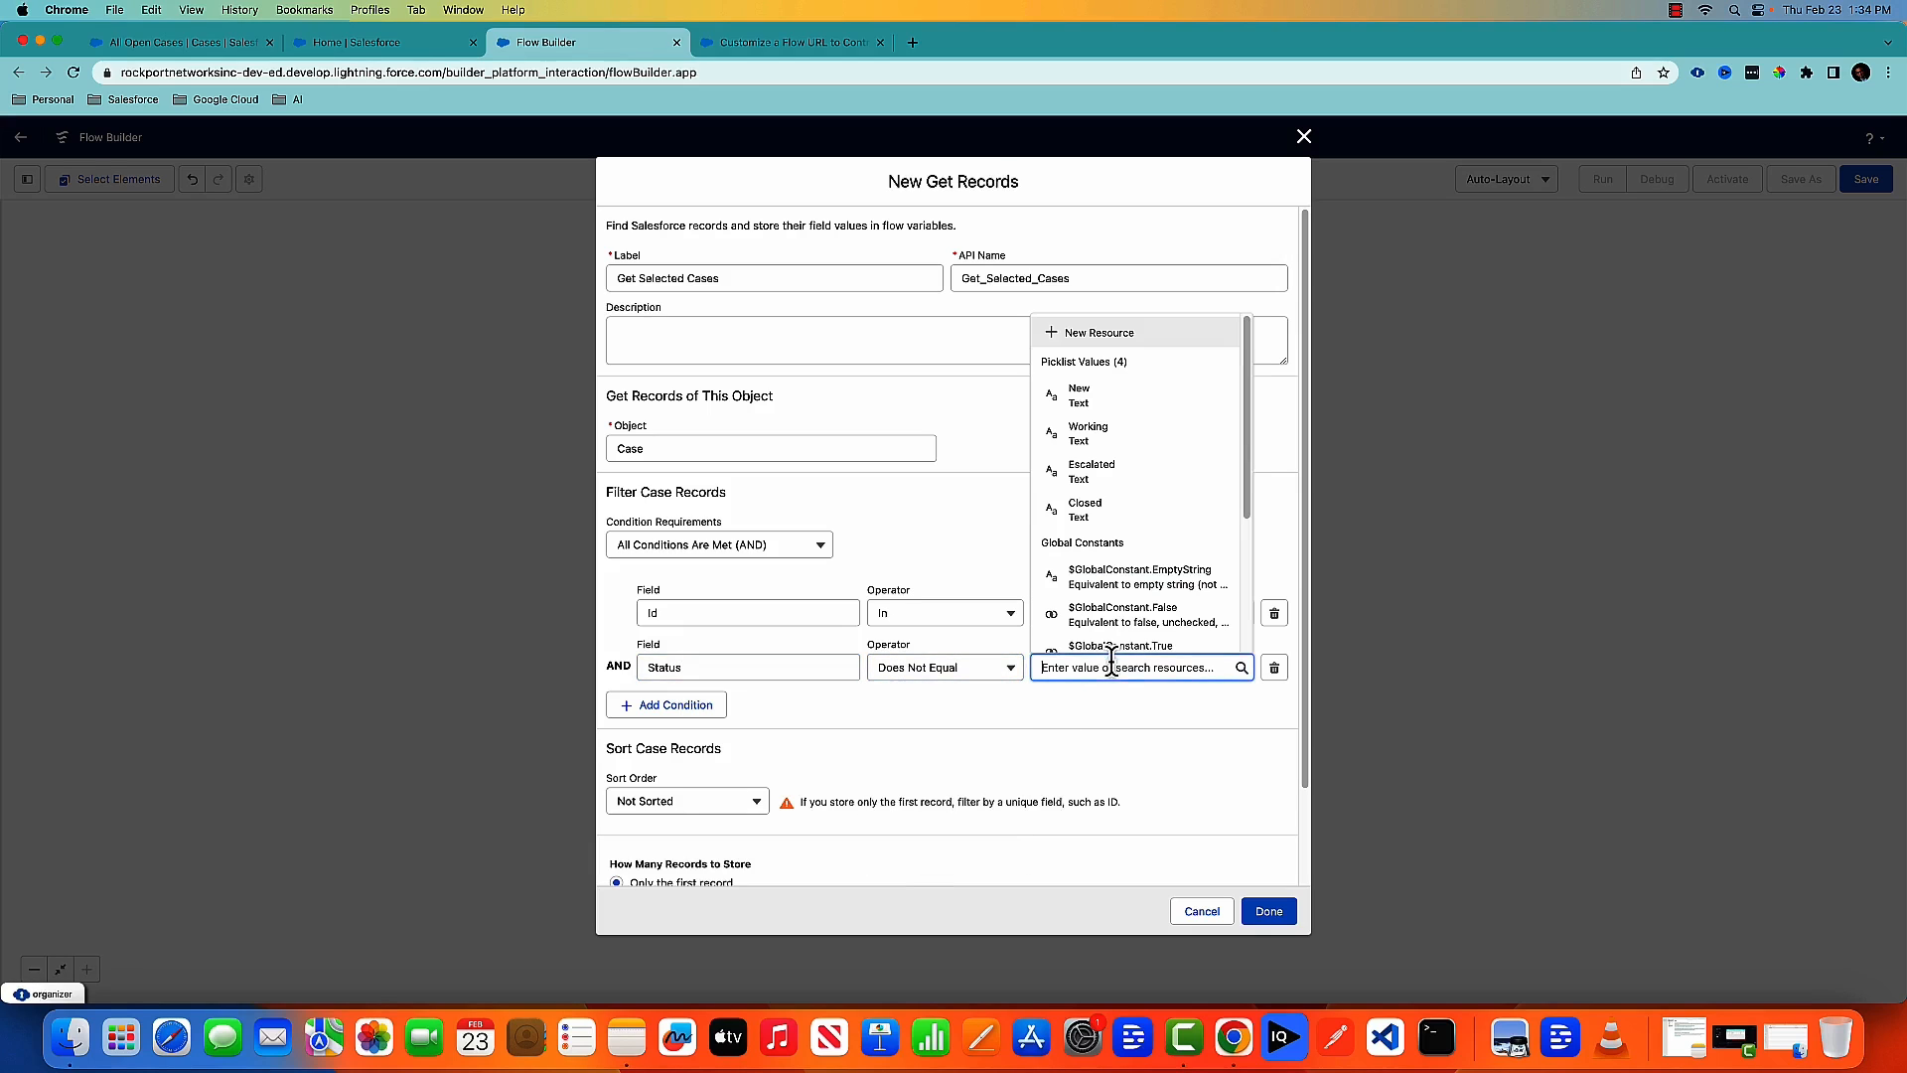
{"action": "left_click", "coordinate": [1107, 515]}
{"action": "left_click", "coordinate": [1090, 558]}
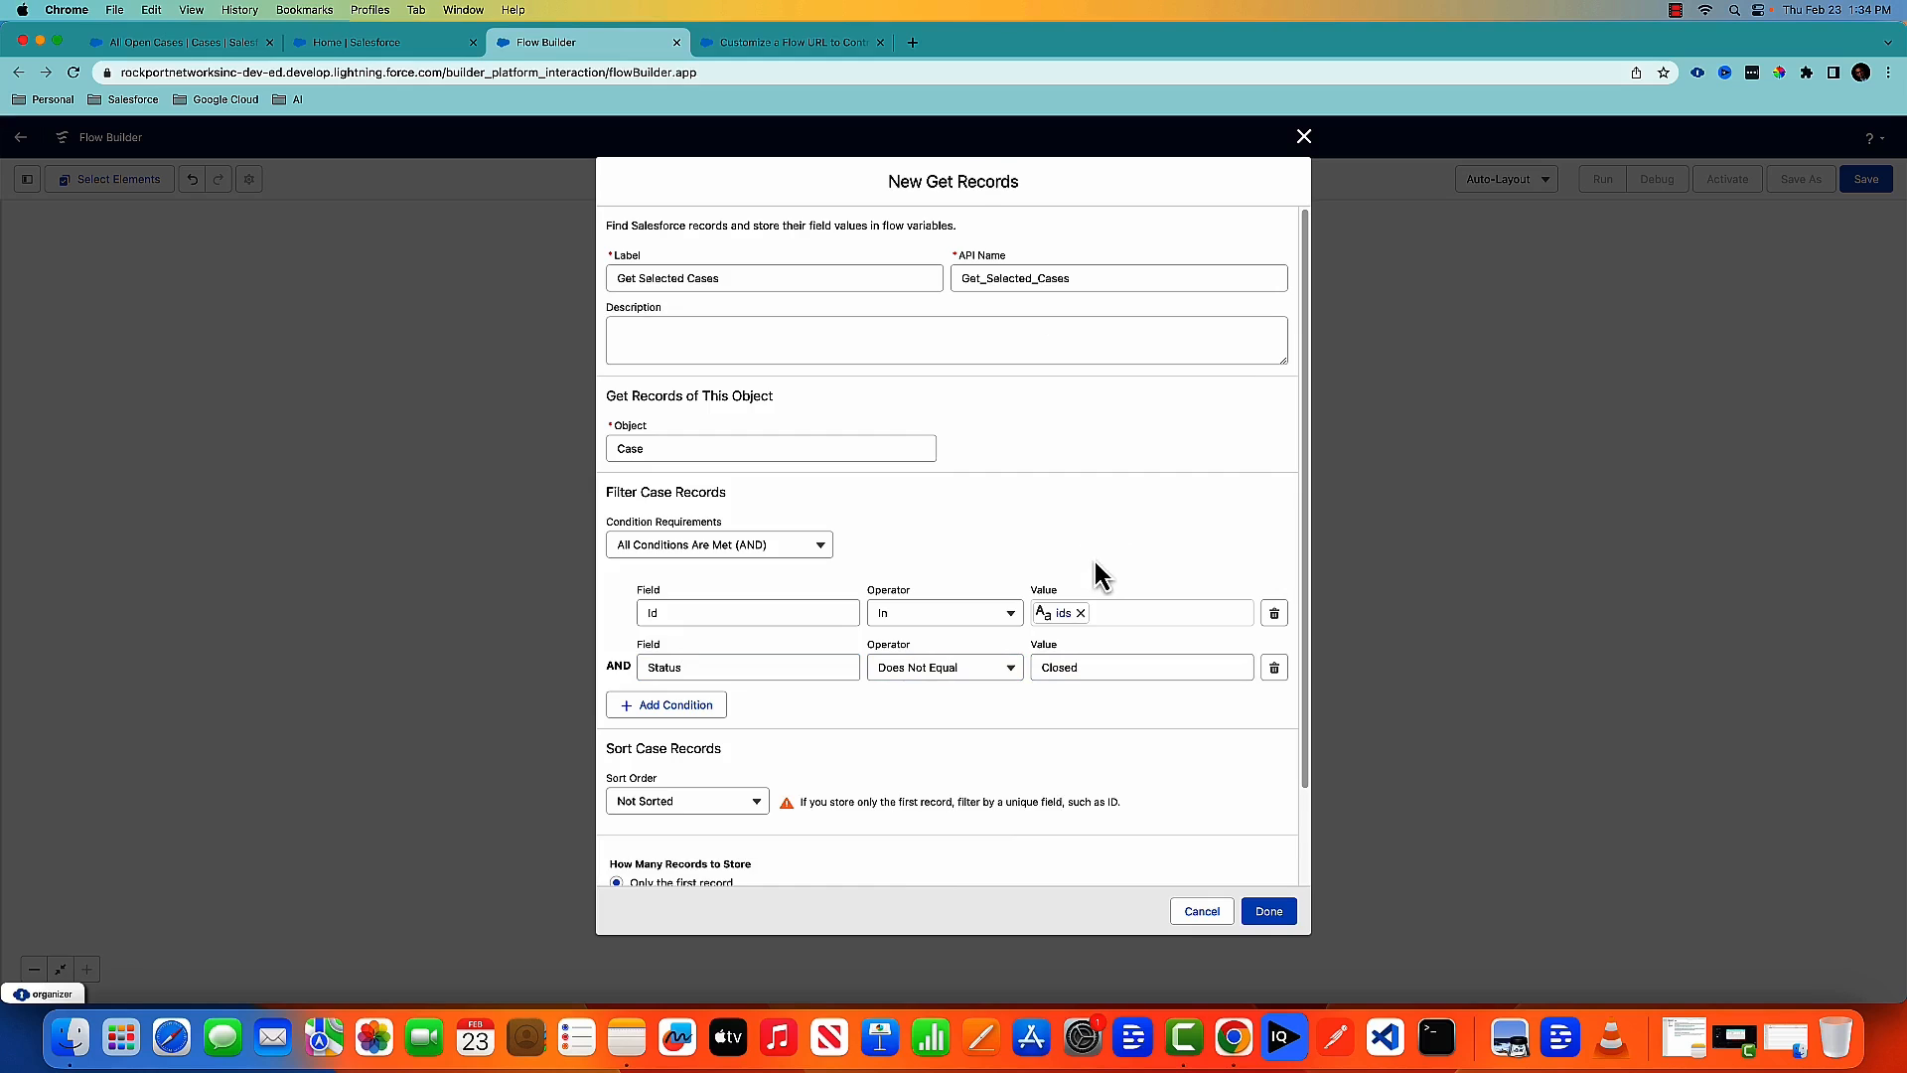
Step: Set the Get Records element to store all records and finish its configuration
{"action": "scroll", "coordinate": [1094, 563], "scroll_direction": "down", "scroll_amount": 3}
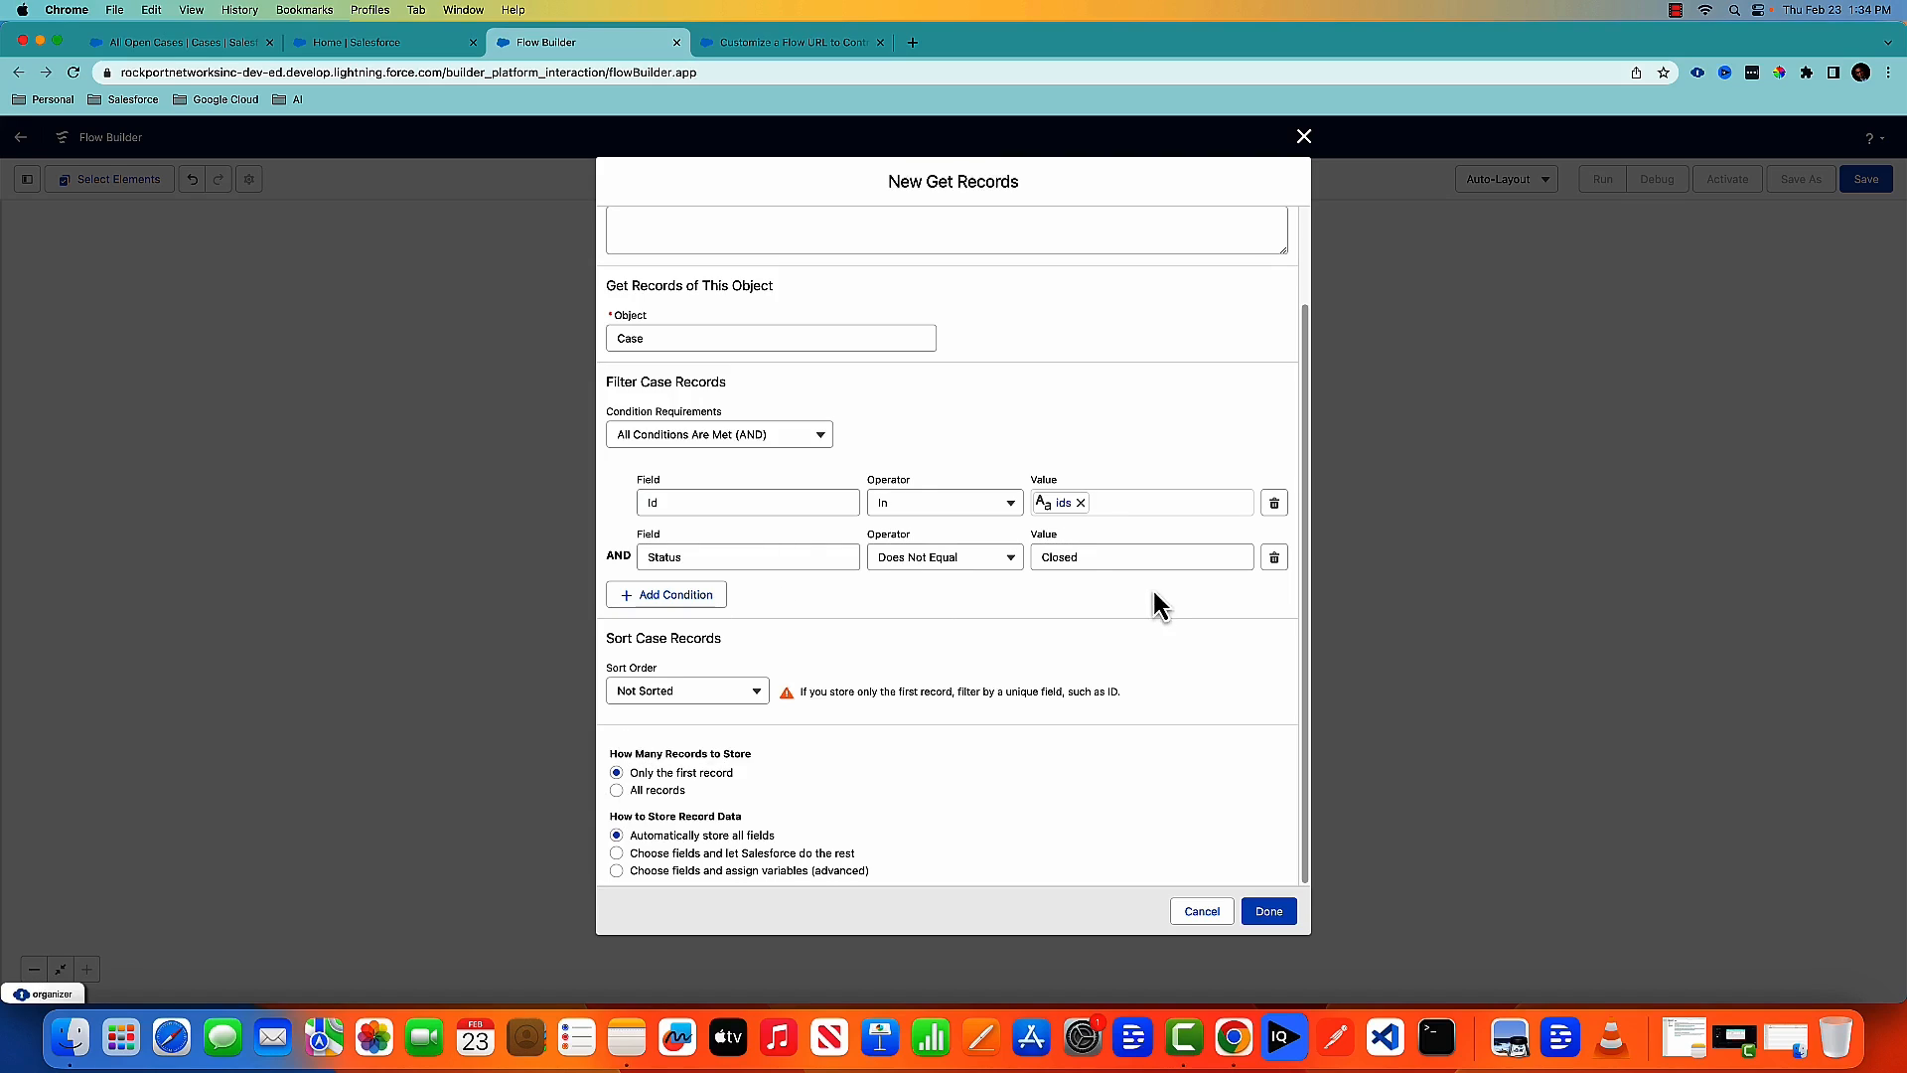
{"action": "left_click", "coordinate": [617, 790]}
{"action": "left_click", "coordinate": [1266, 911]}
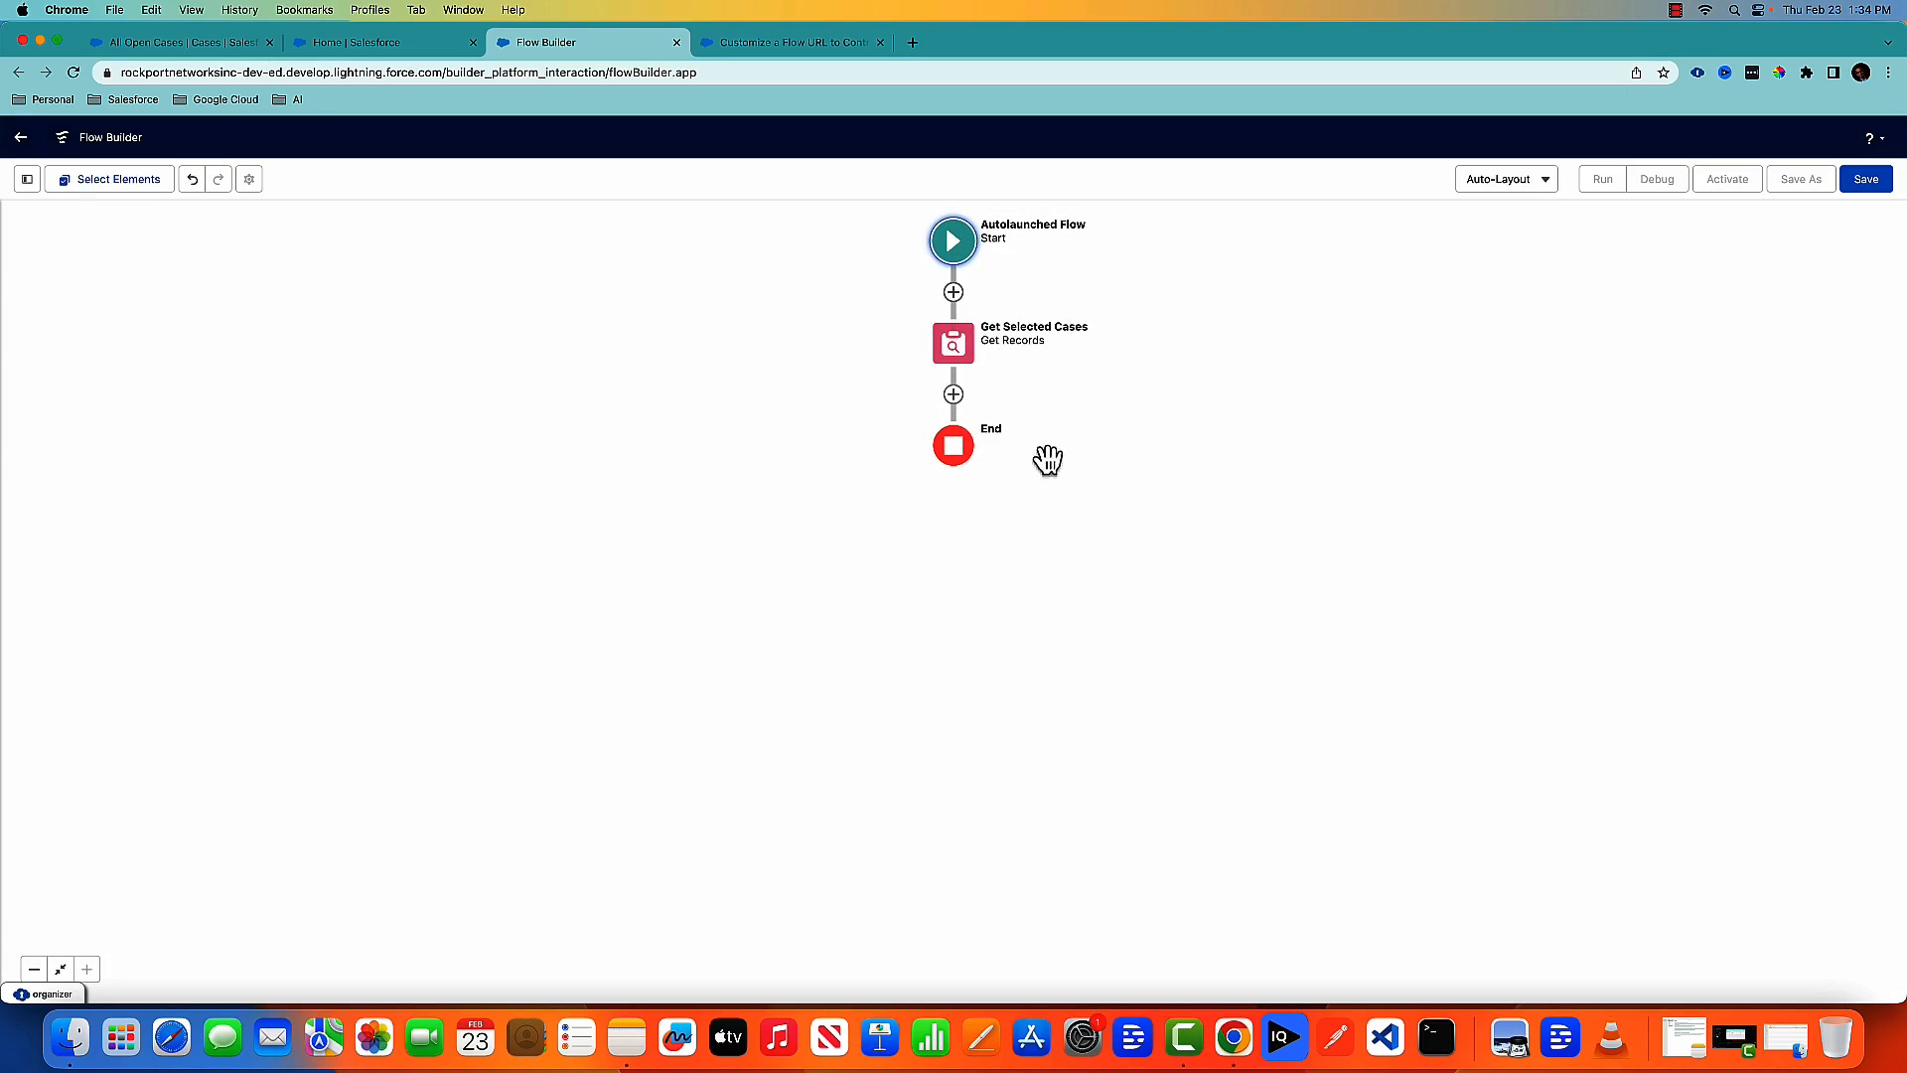
Step: Add a Loop element labelled Loop through the cases after Get Selected Cases, iterating over the Get_Selected_Cases collection
{"action": "left_click", "coordinate": [954, 395]}
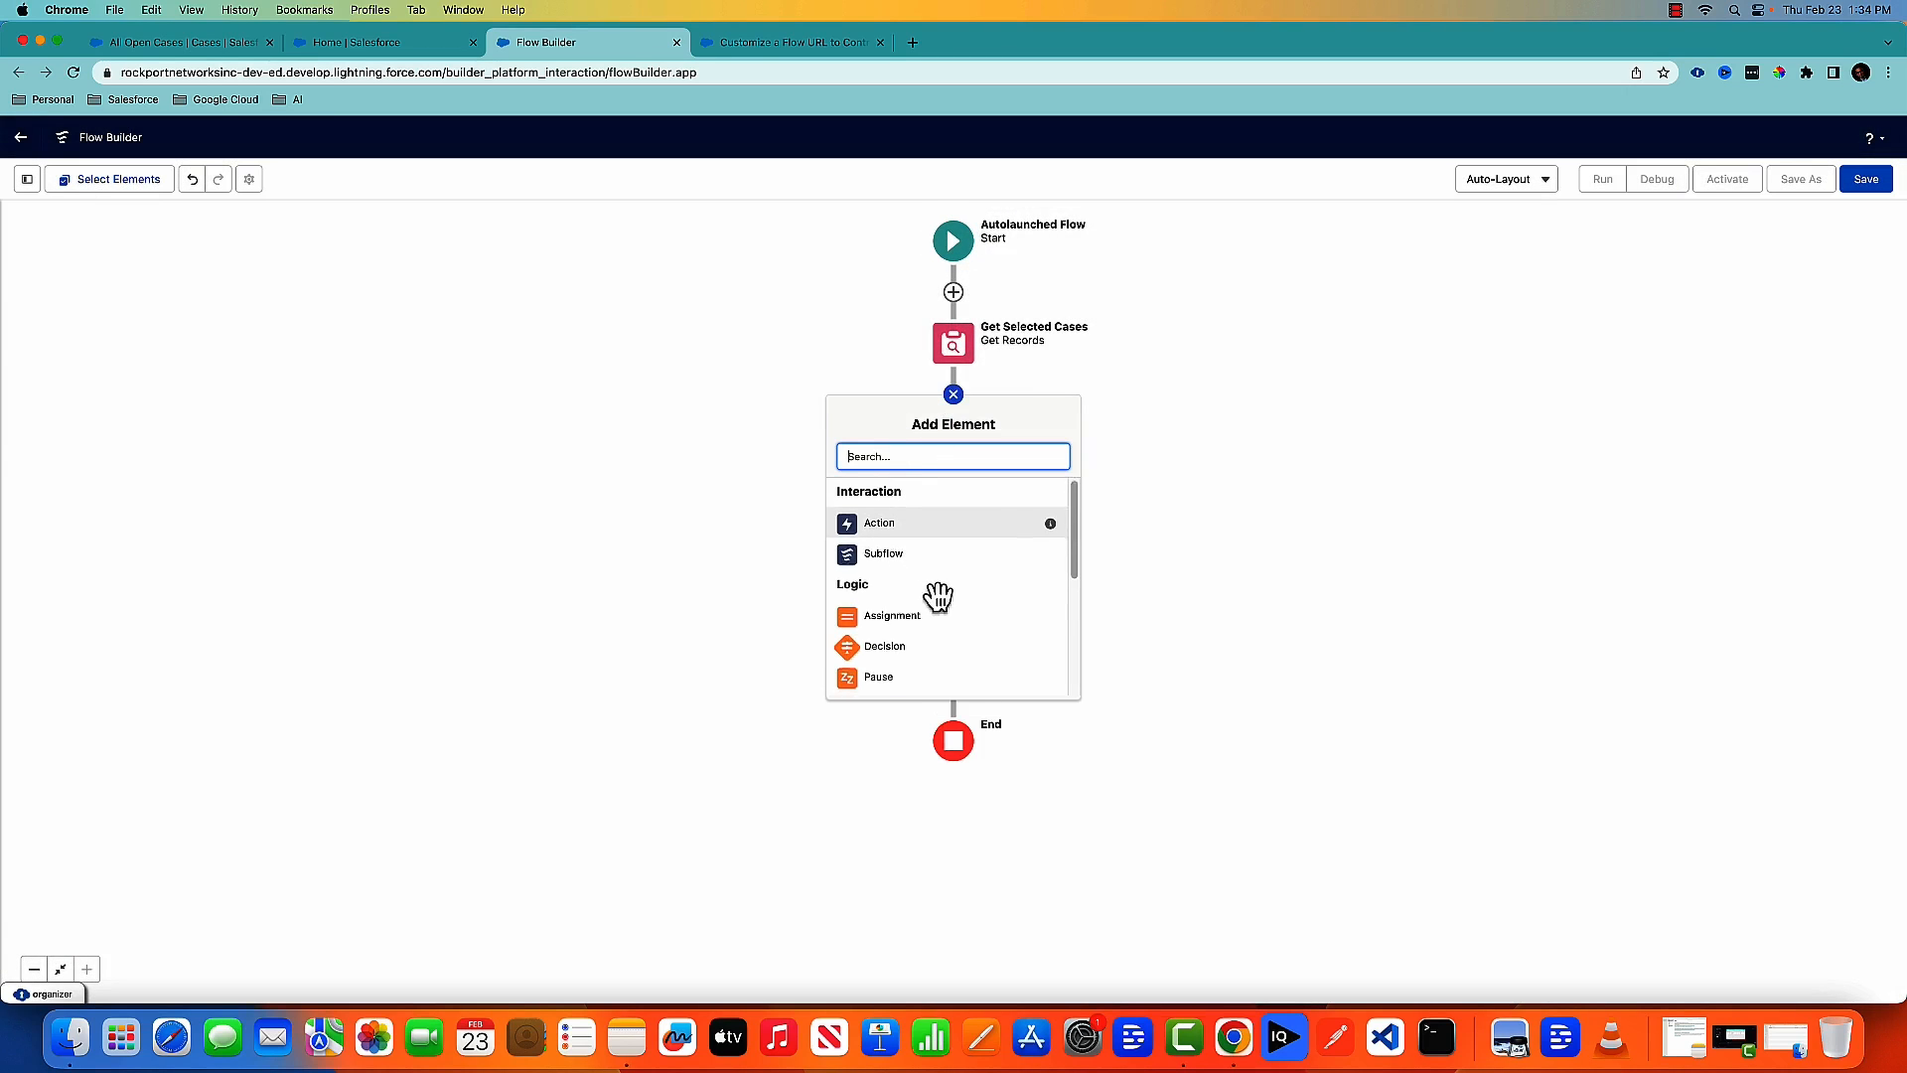
{"action": "scroll", "coordinate": [914, 642], "scroll_direction": "down", "scroll_amount": 1}
{"action": "left_click", "coordinate": [904, 656]}
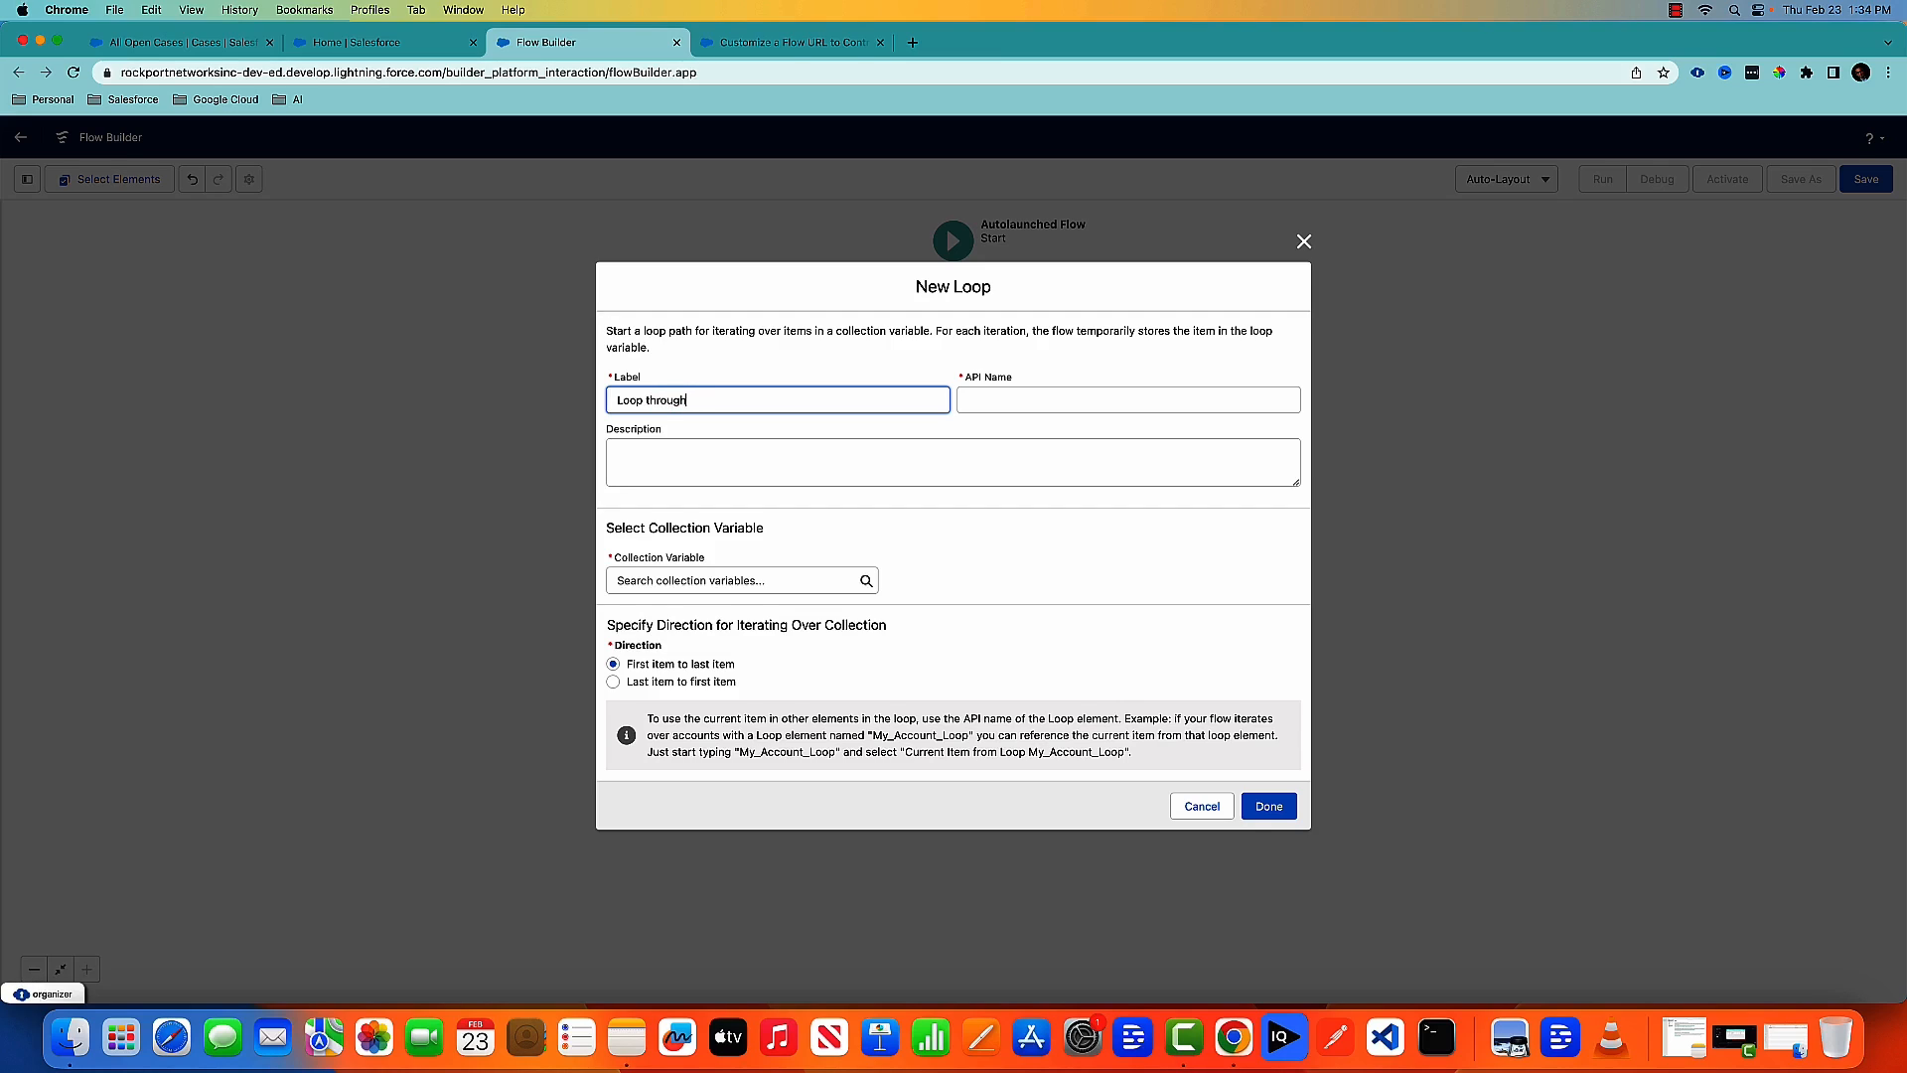
{"action": "type", "text": "Loop through the cases"}
{"action": "key", "text": "Tab"}
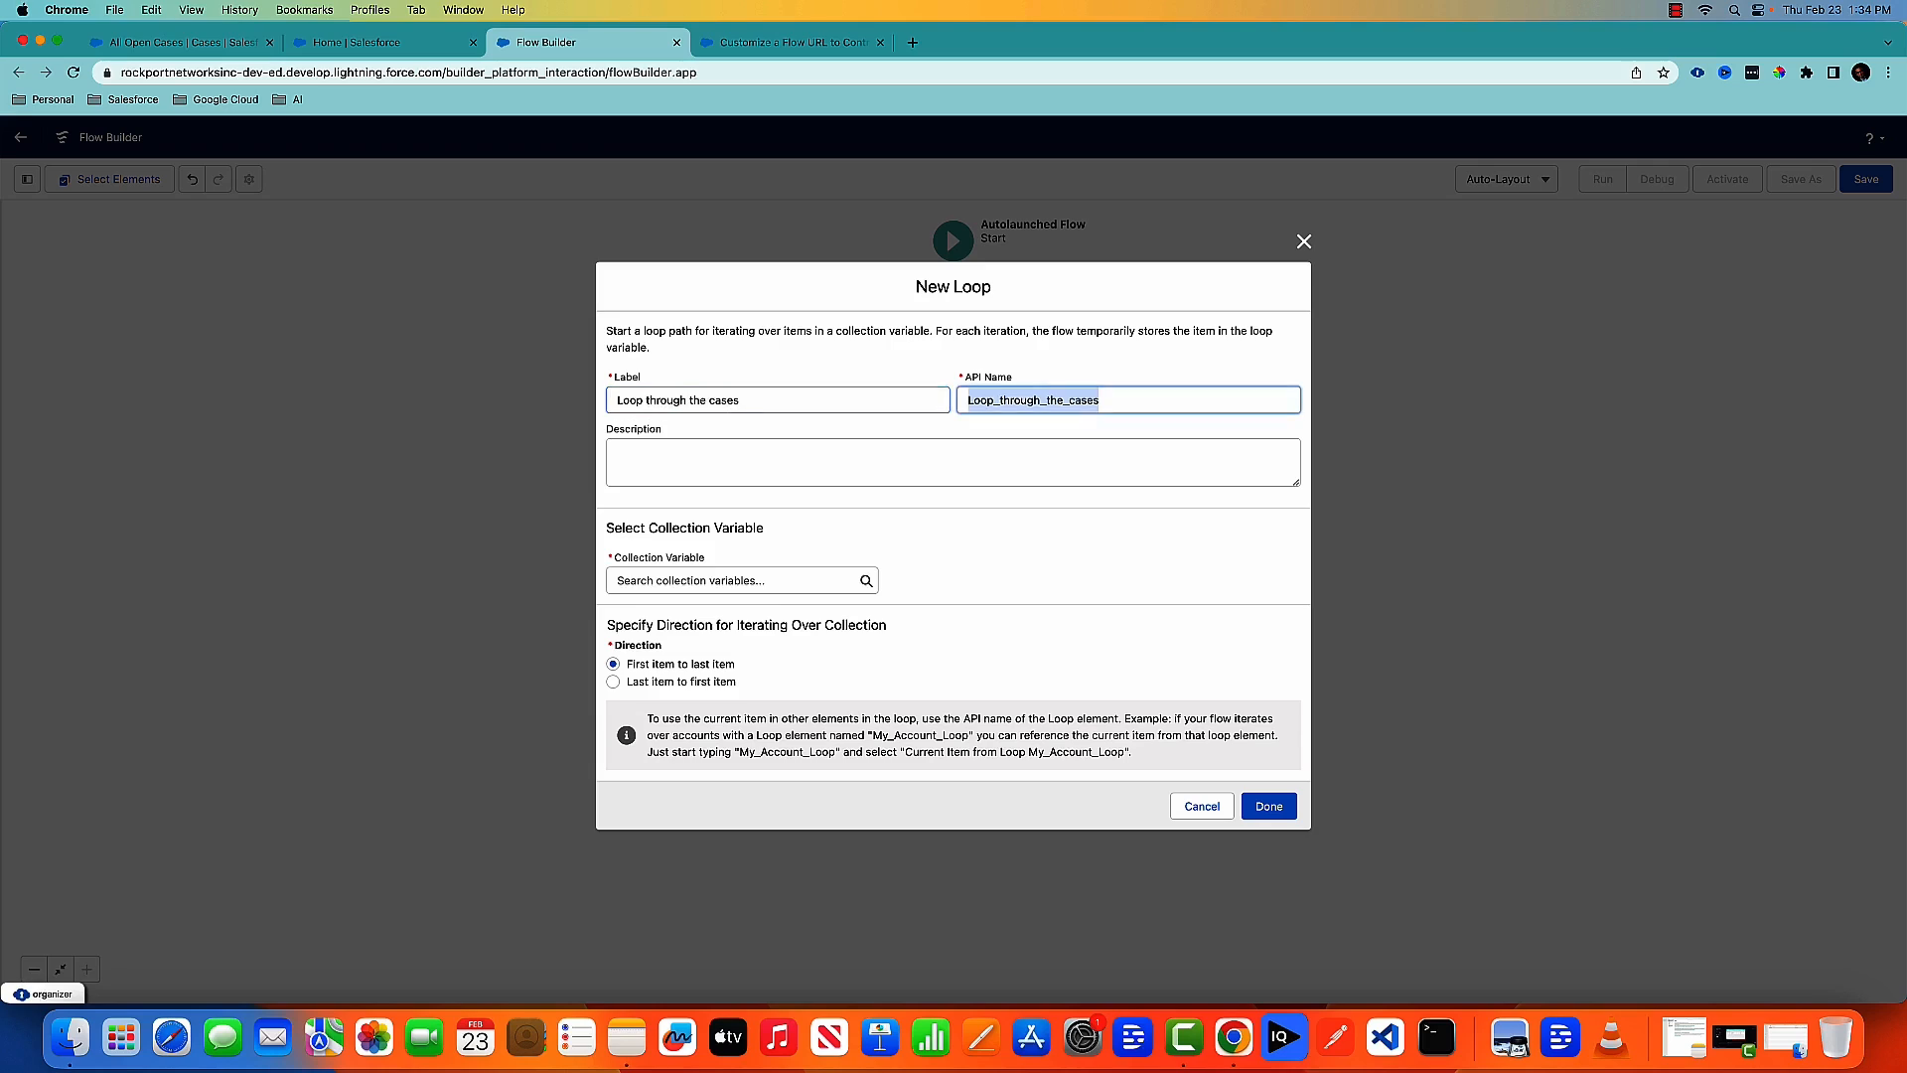
{"action": "left_click", "coordinate": [743, 580]}
{"action": "left_click", "coordinate": [730, 747]}
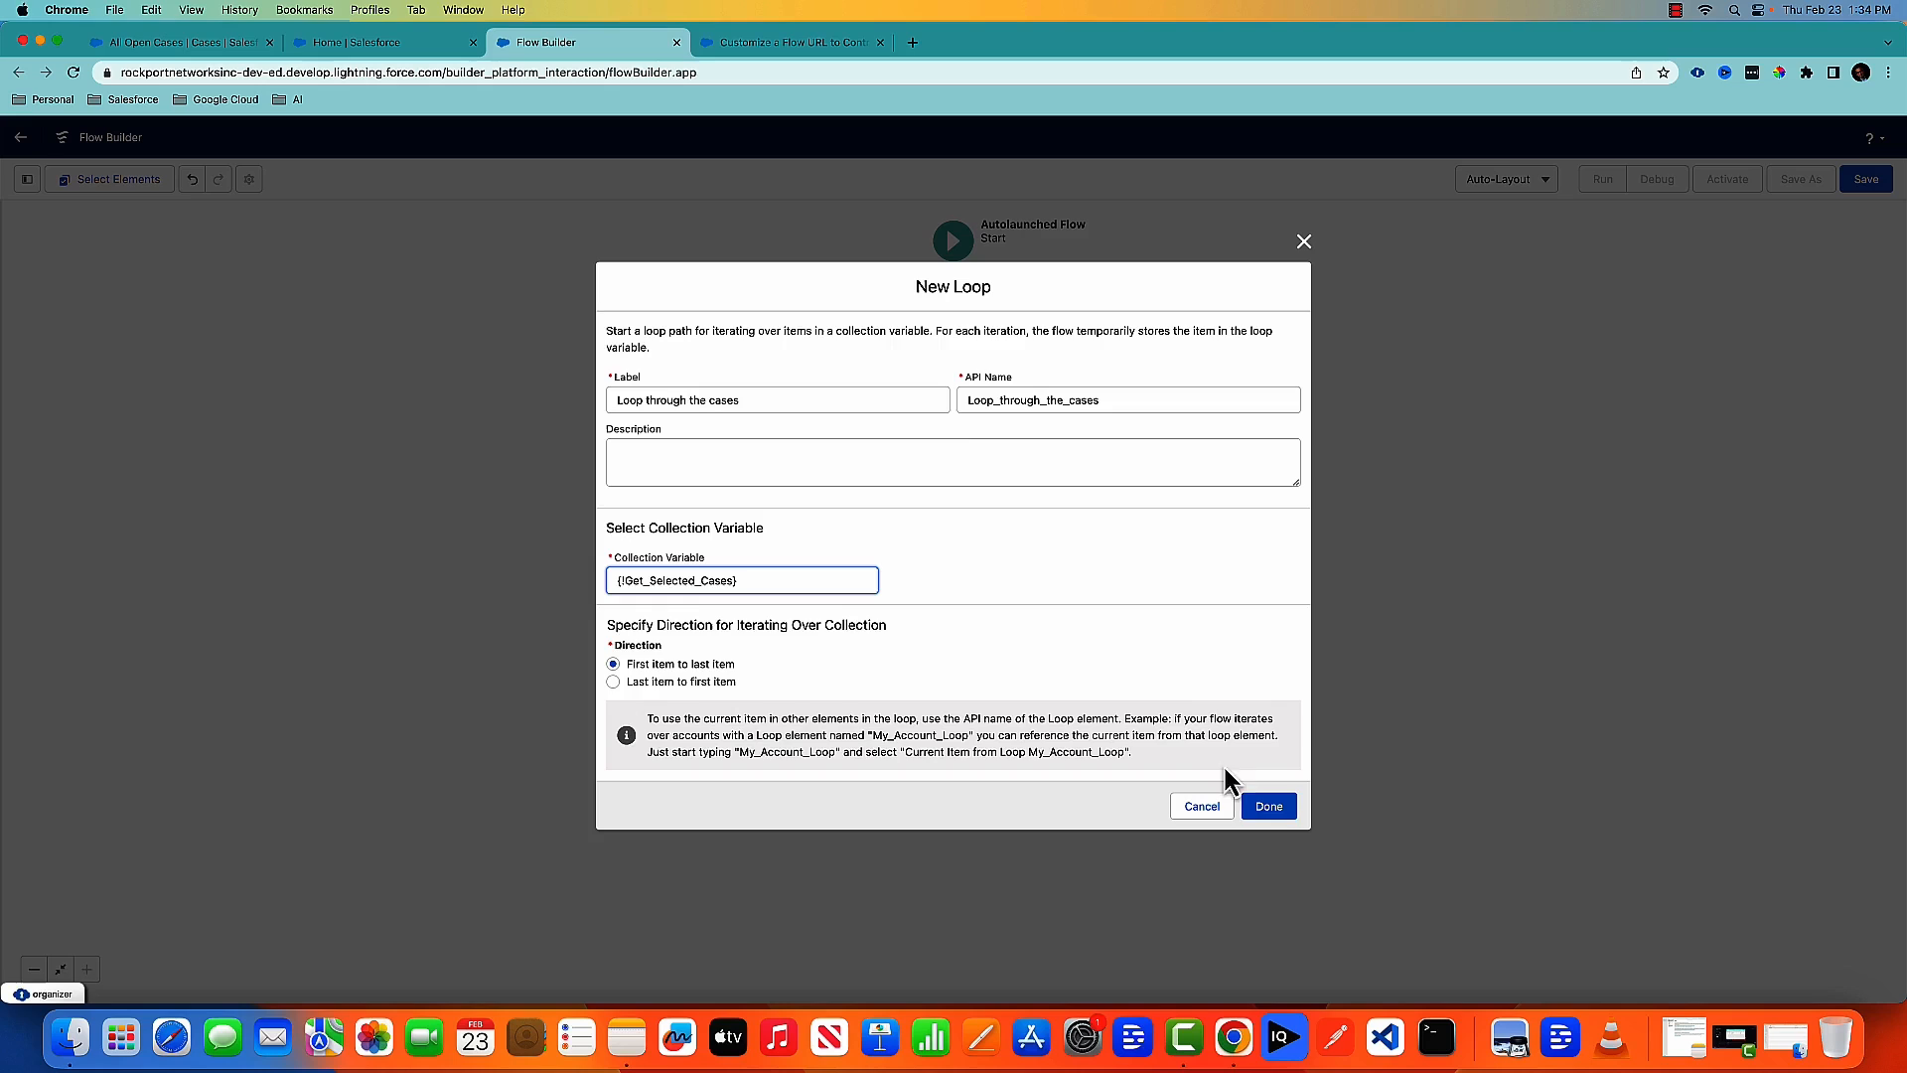
{"action": "left_click", "coordinate": [1281, 810]}
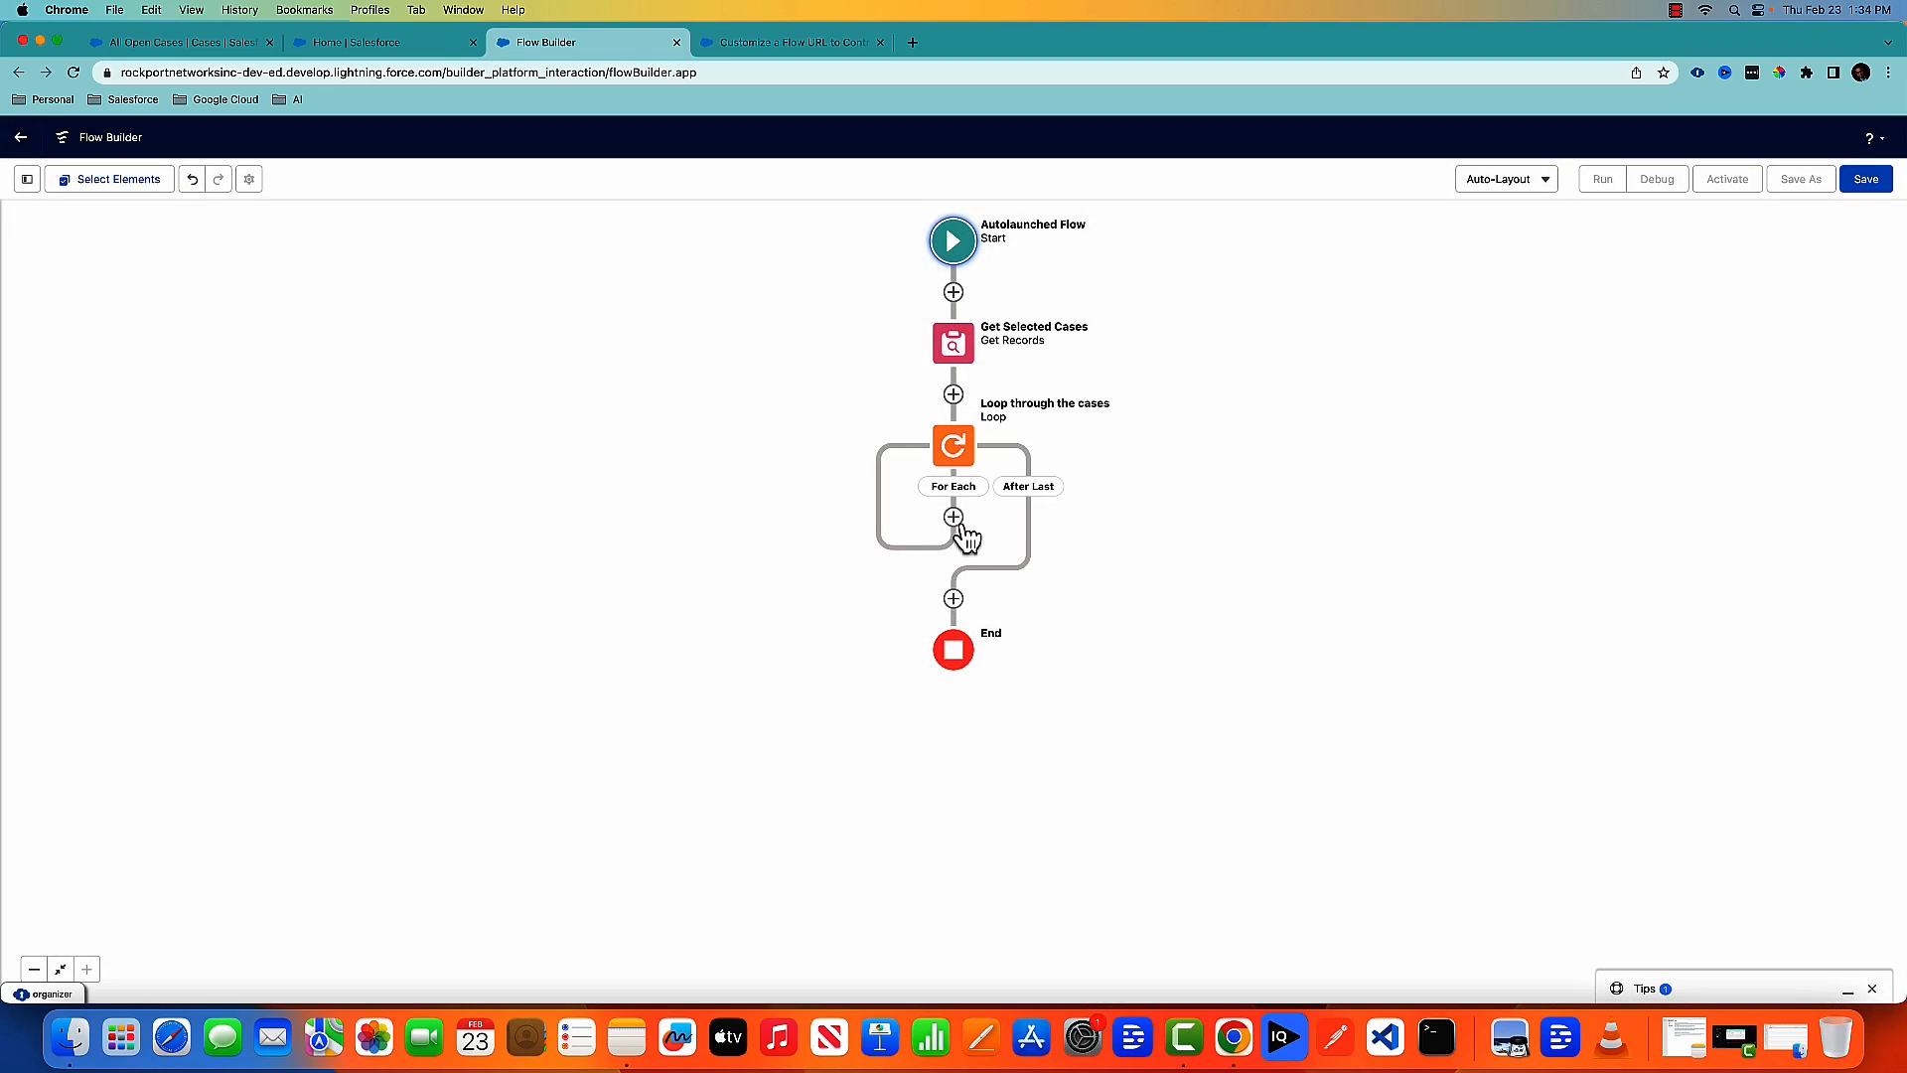
Step: Add an Assignment element labelled Change the status to closed on the loop's For Each path
{"action": "left_click", "coordinate": [956, 521]}
{"action": "scroll", "coordinate": [1009, 639], "scroll_direction": "down", "scroll_amount": 5}
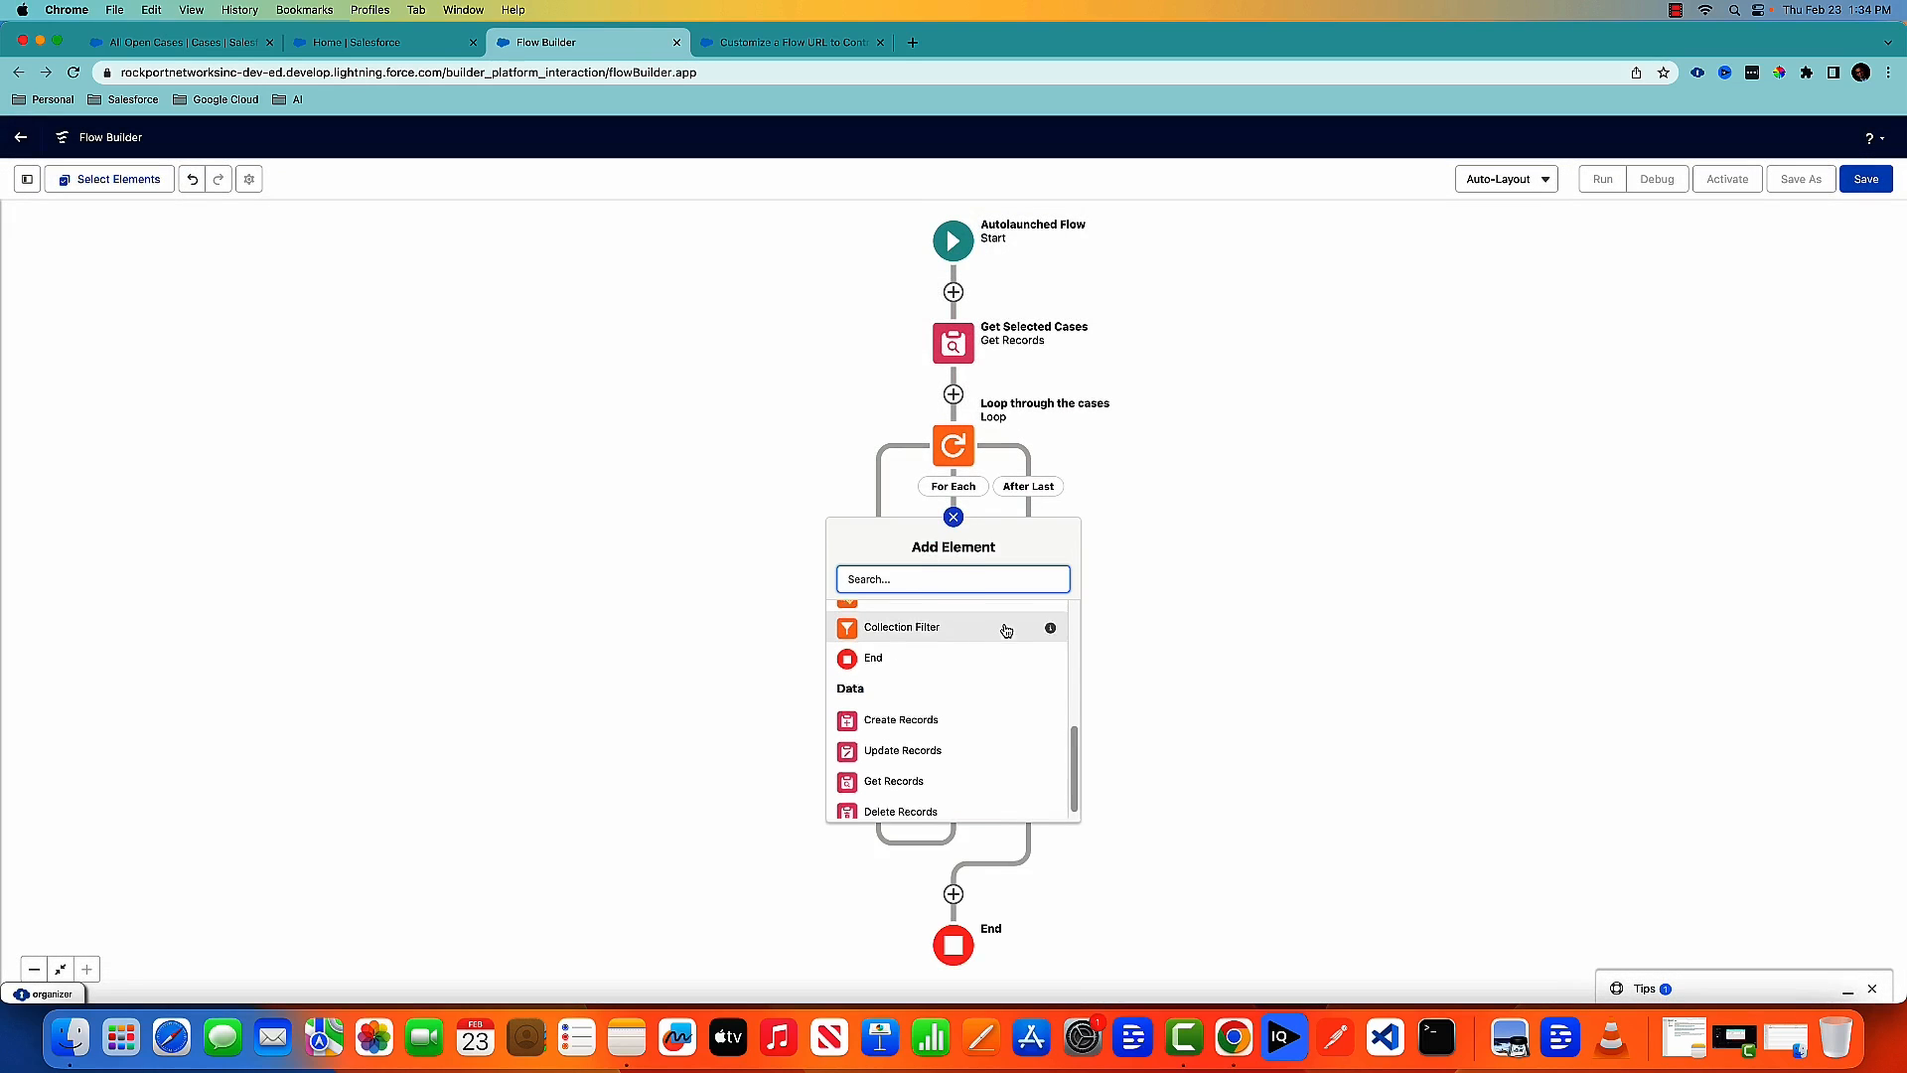
{"action": "scroll", "coordinate": [1007, 630], "scroll_direction": "up", "scroll_amount": 1}
{"action": "scroll", "coordinate": [1006, 631], "scroll_direction": "down", "scroll_amount": 1}
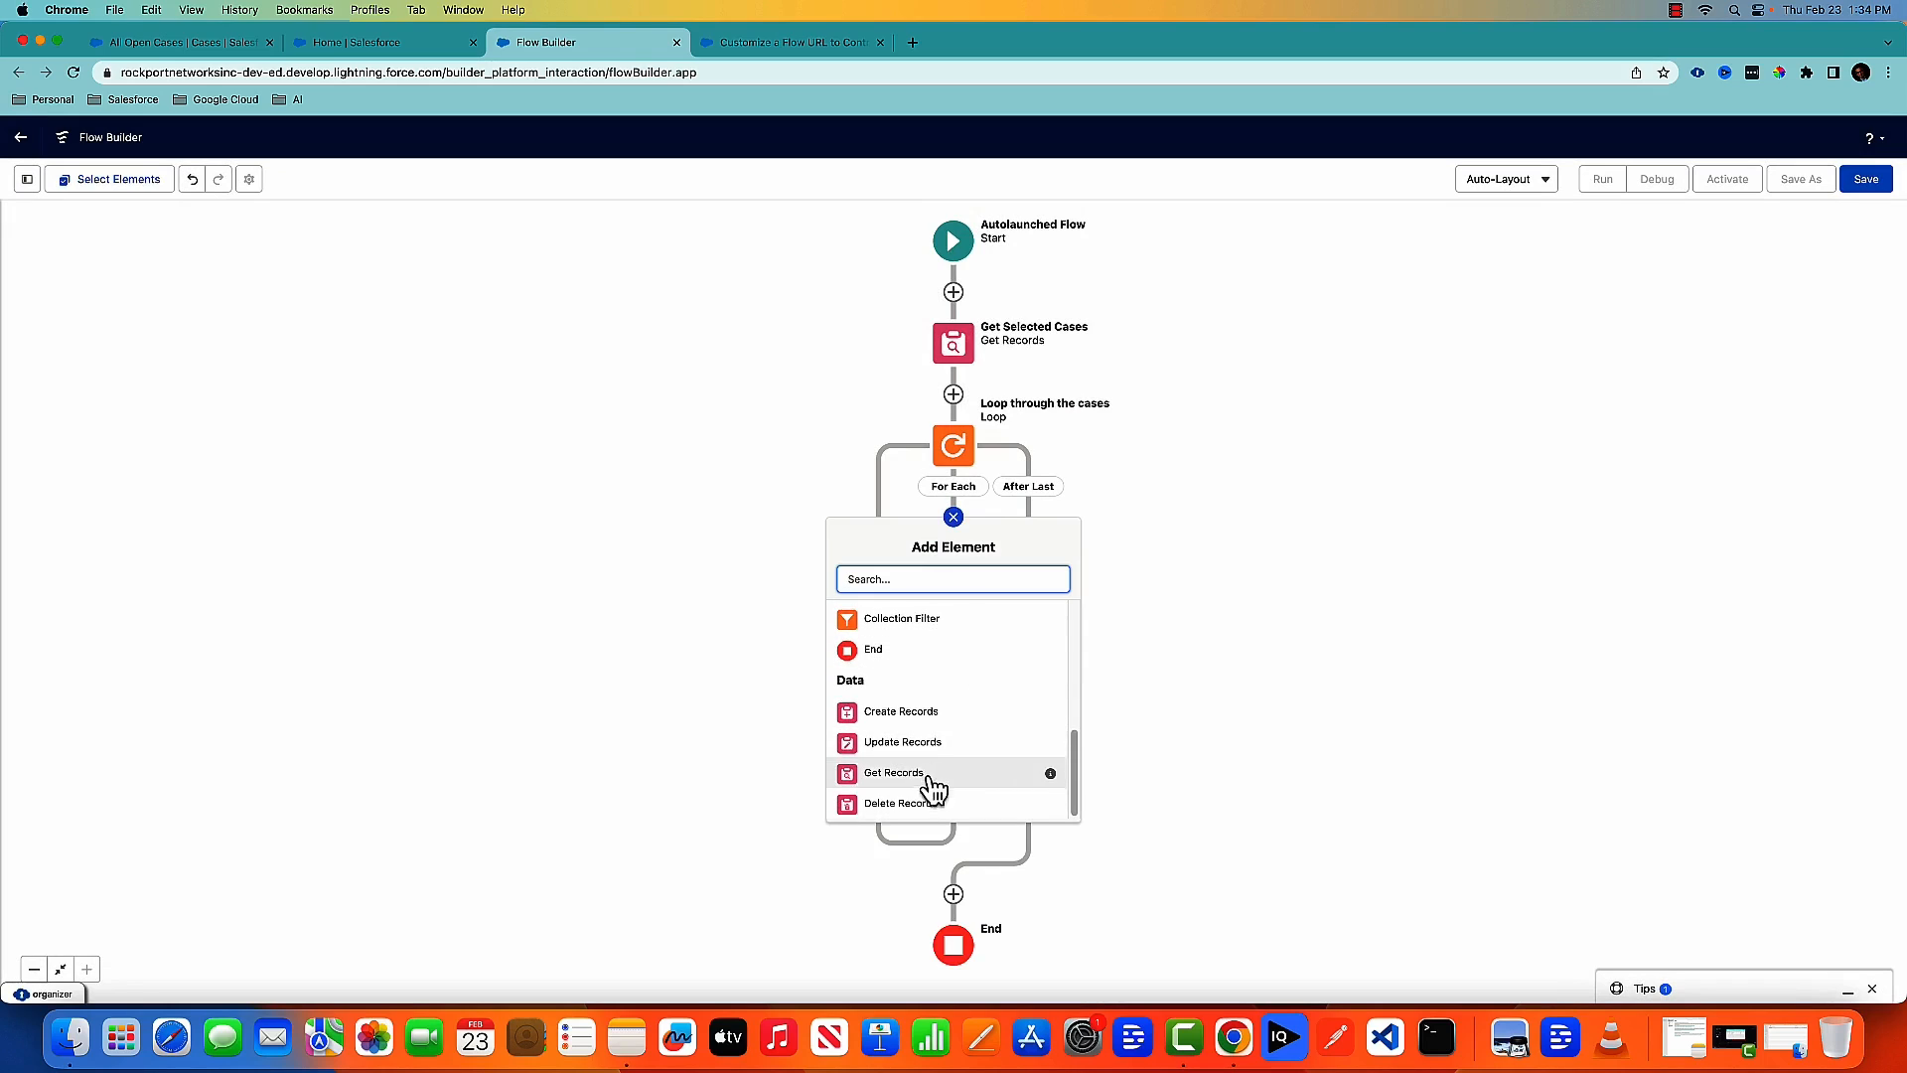
{"action": "scroll", "coordinate": [934, 790], "scroll_direction": "up", "scroll_amount": 5}
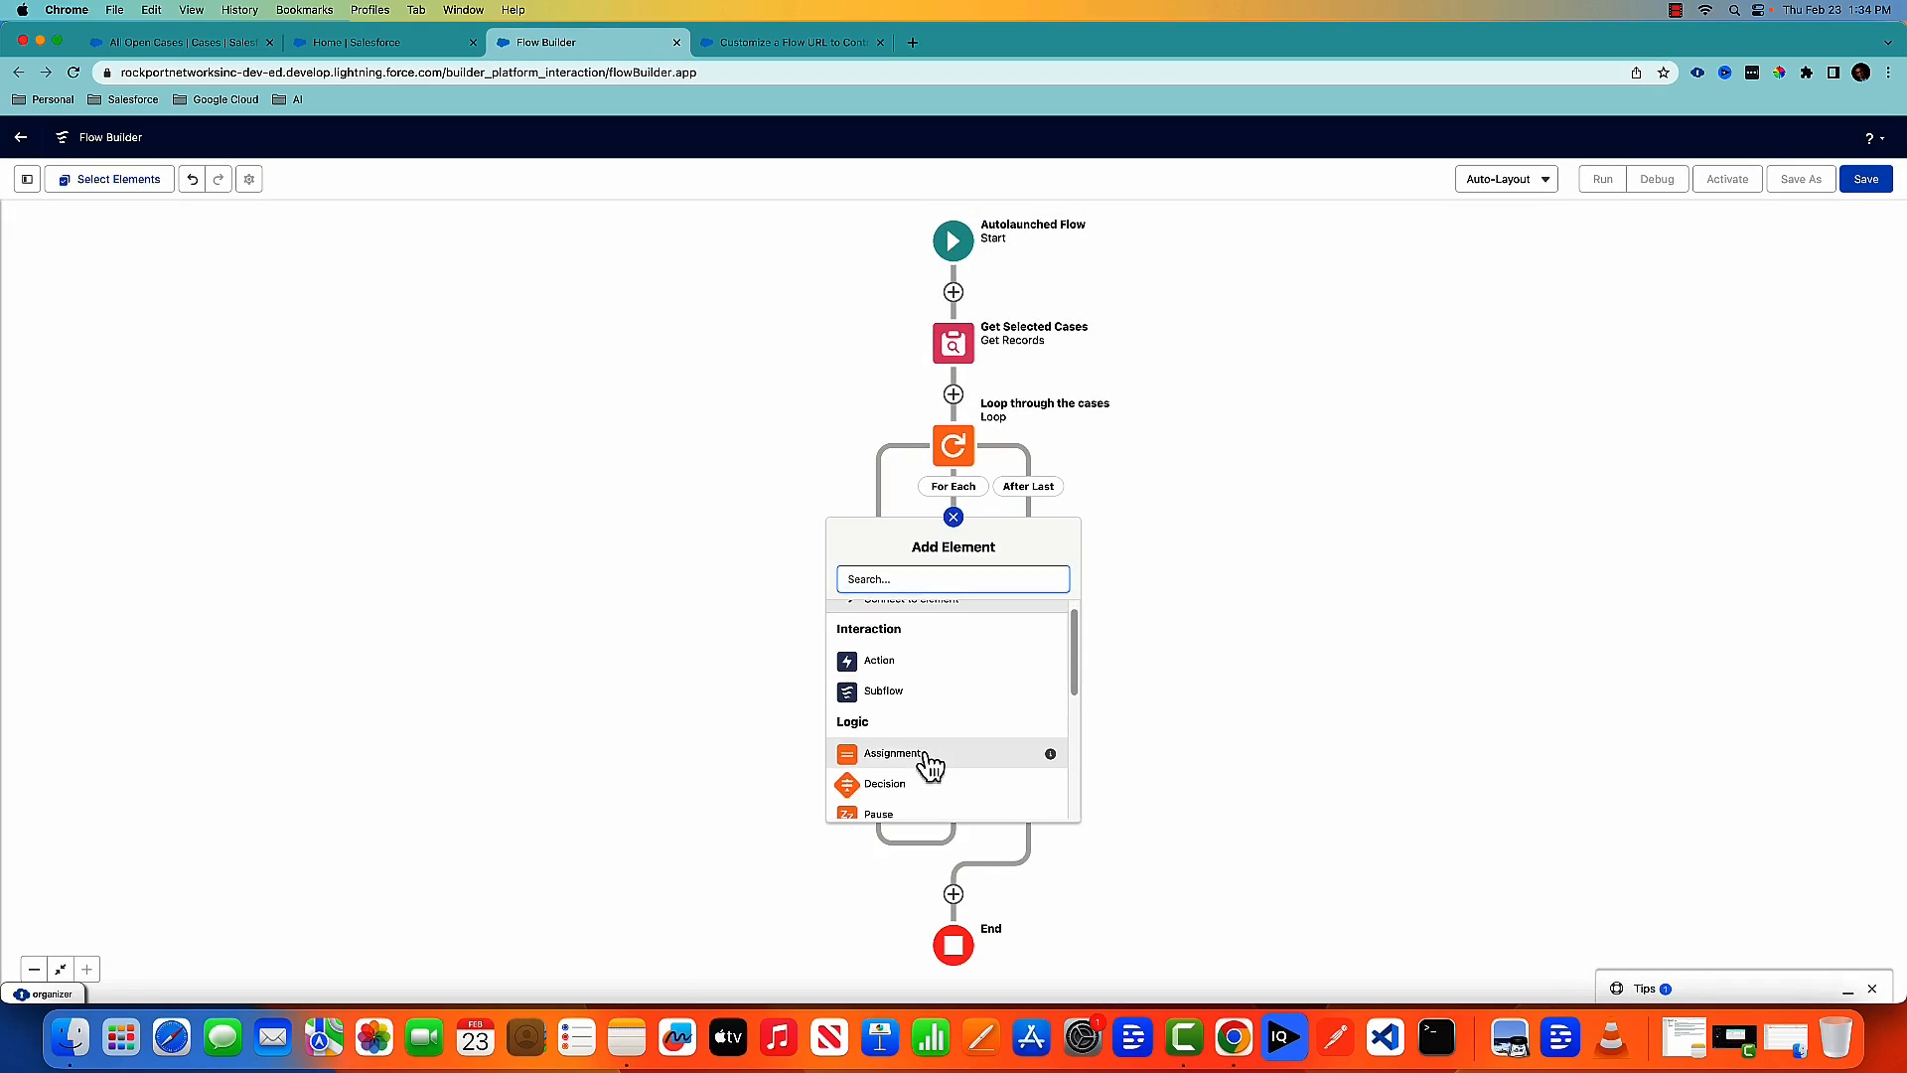
{"action": "left_click", "coordinate": [894, 754]}
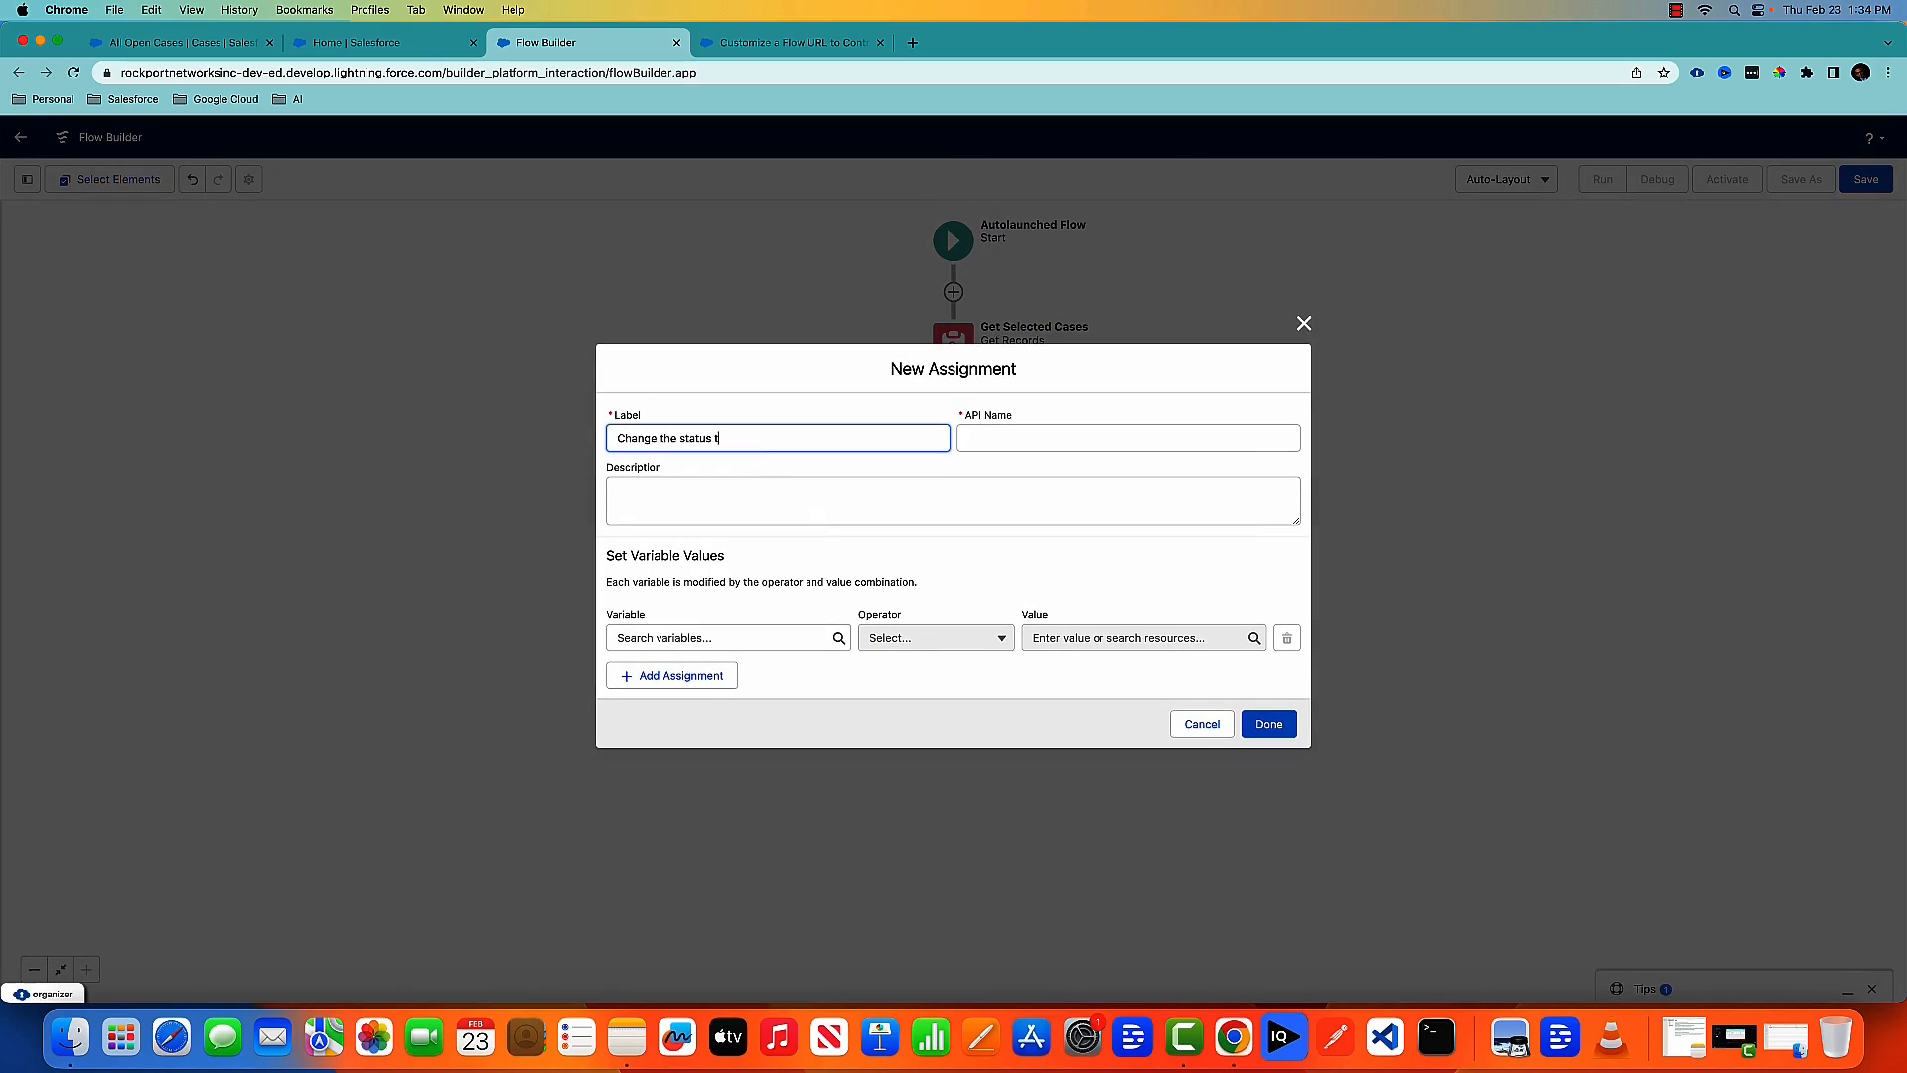
{"action": "key", "text": "Tab"}
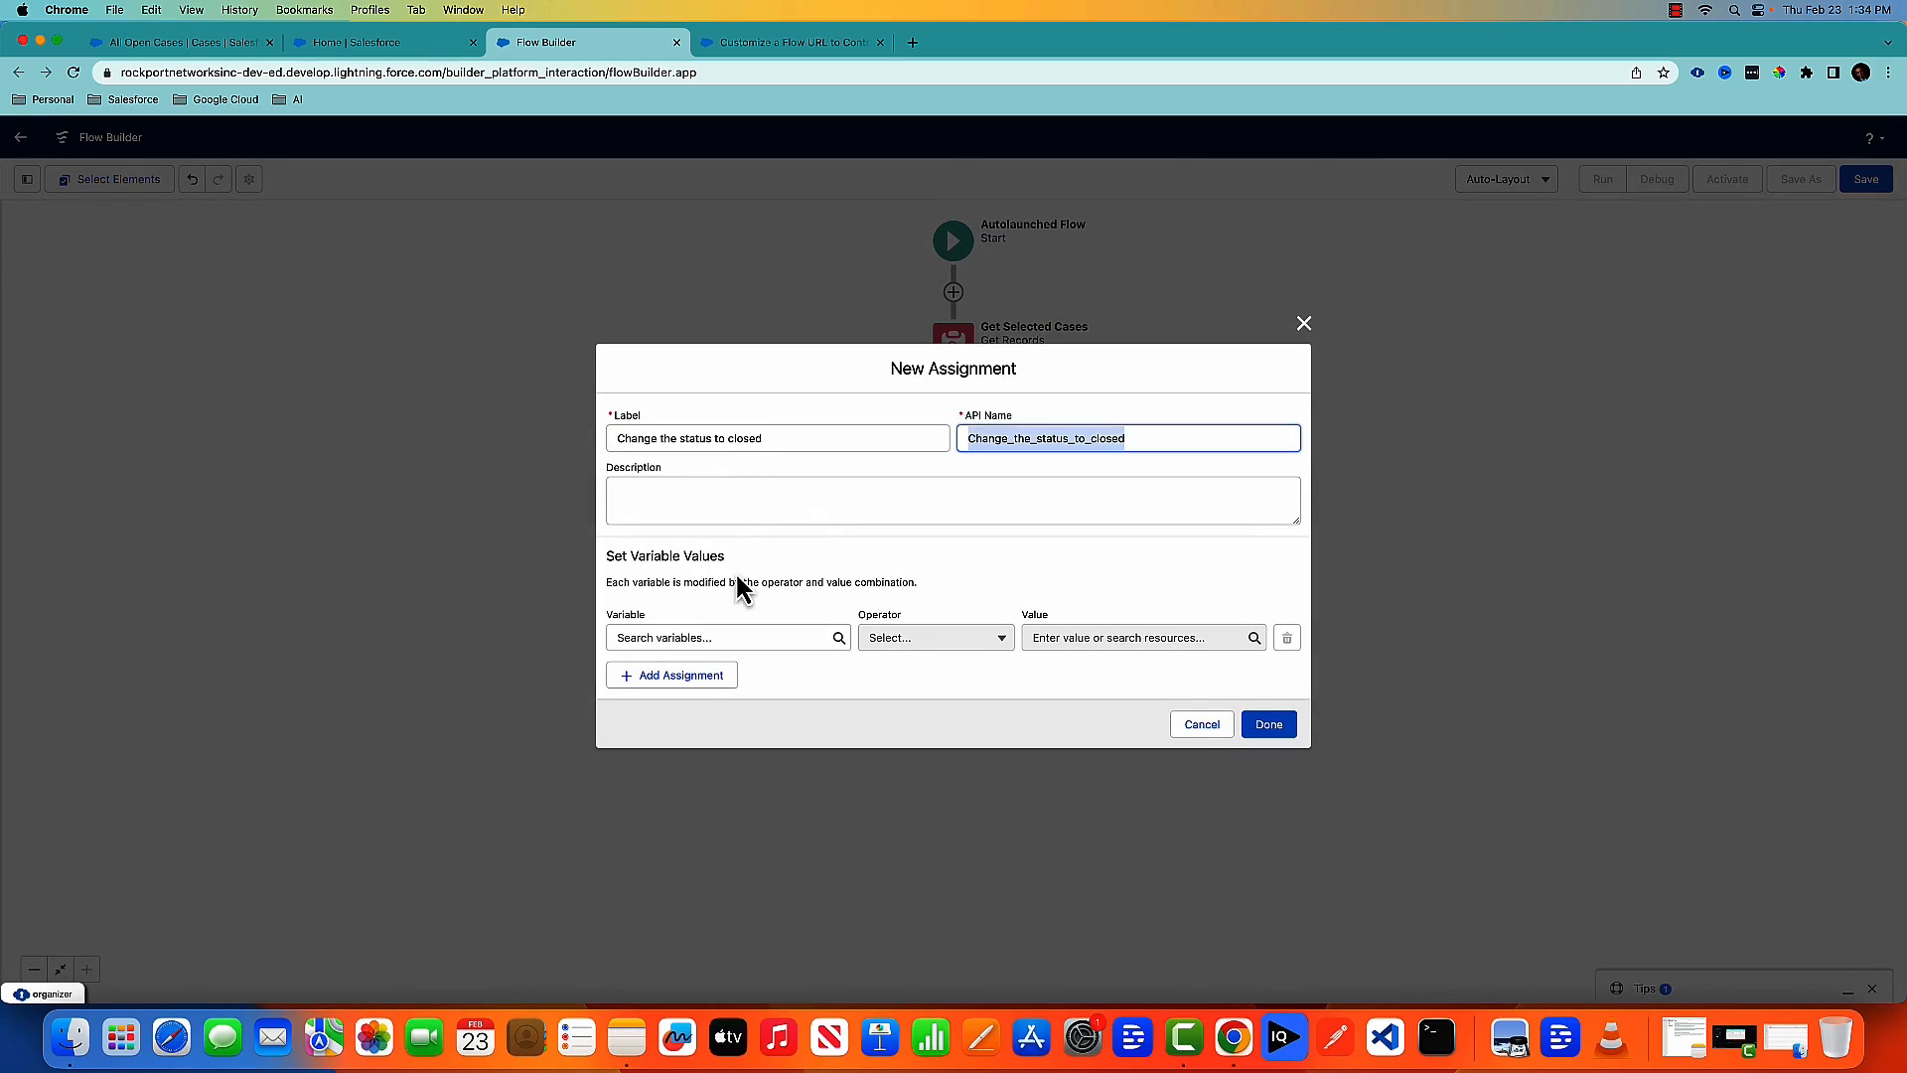
Step: Assign the value Closed to the Status field of the loop's current item and finish the assignment
{"action": "left_click", "coordinate": [736, 637]}
{"action": "left_click", "coordinate": [740, 800]}
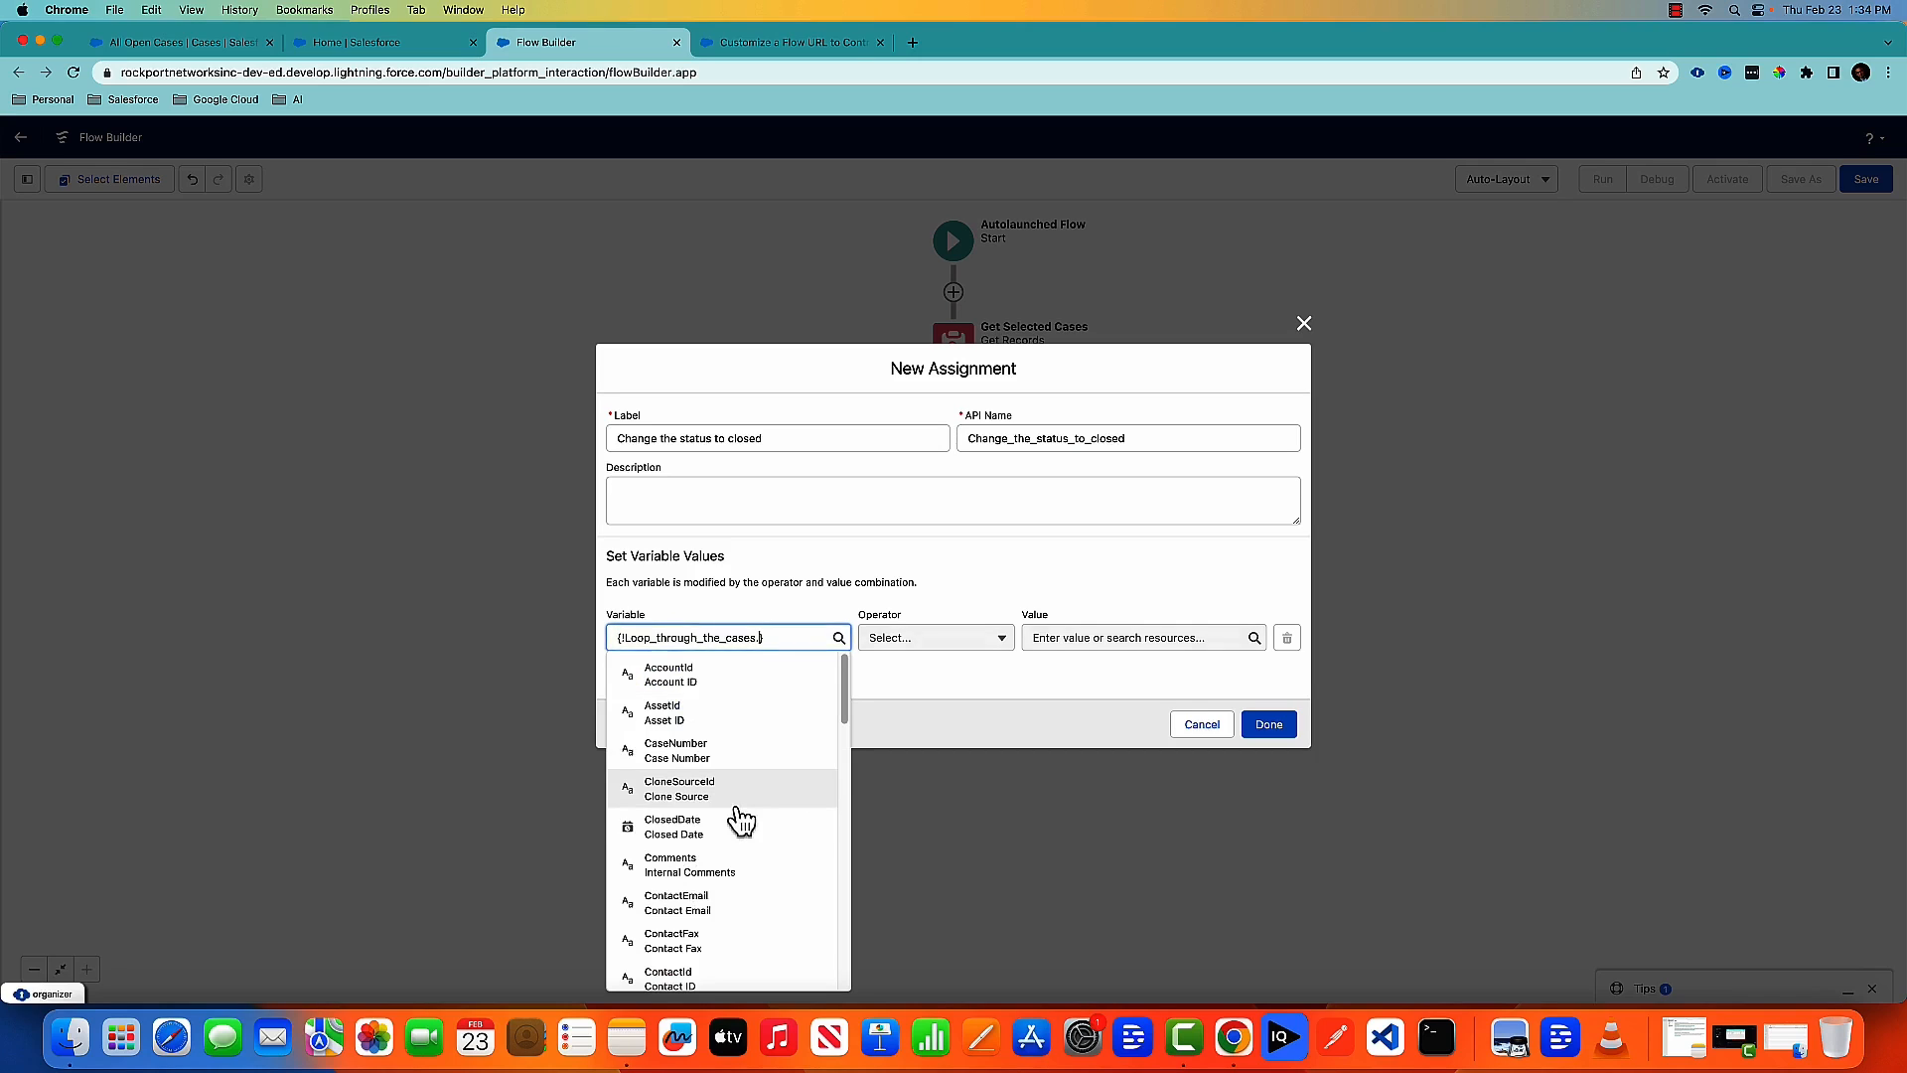
{"action": "scroll", "coordinate": [732, 788], "scroll_direction": "down", "scroll_amount": 5}
{"action": "type", "text": "stat"}
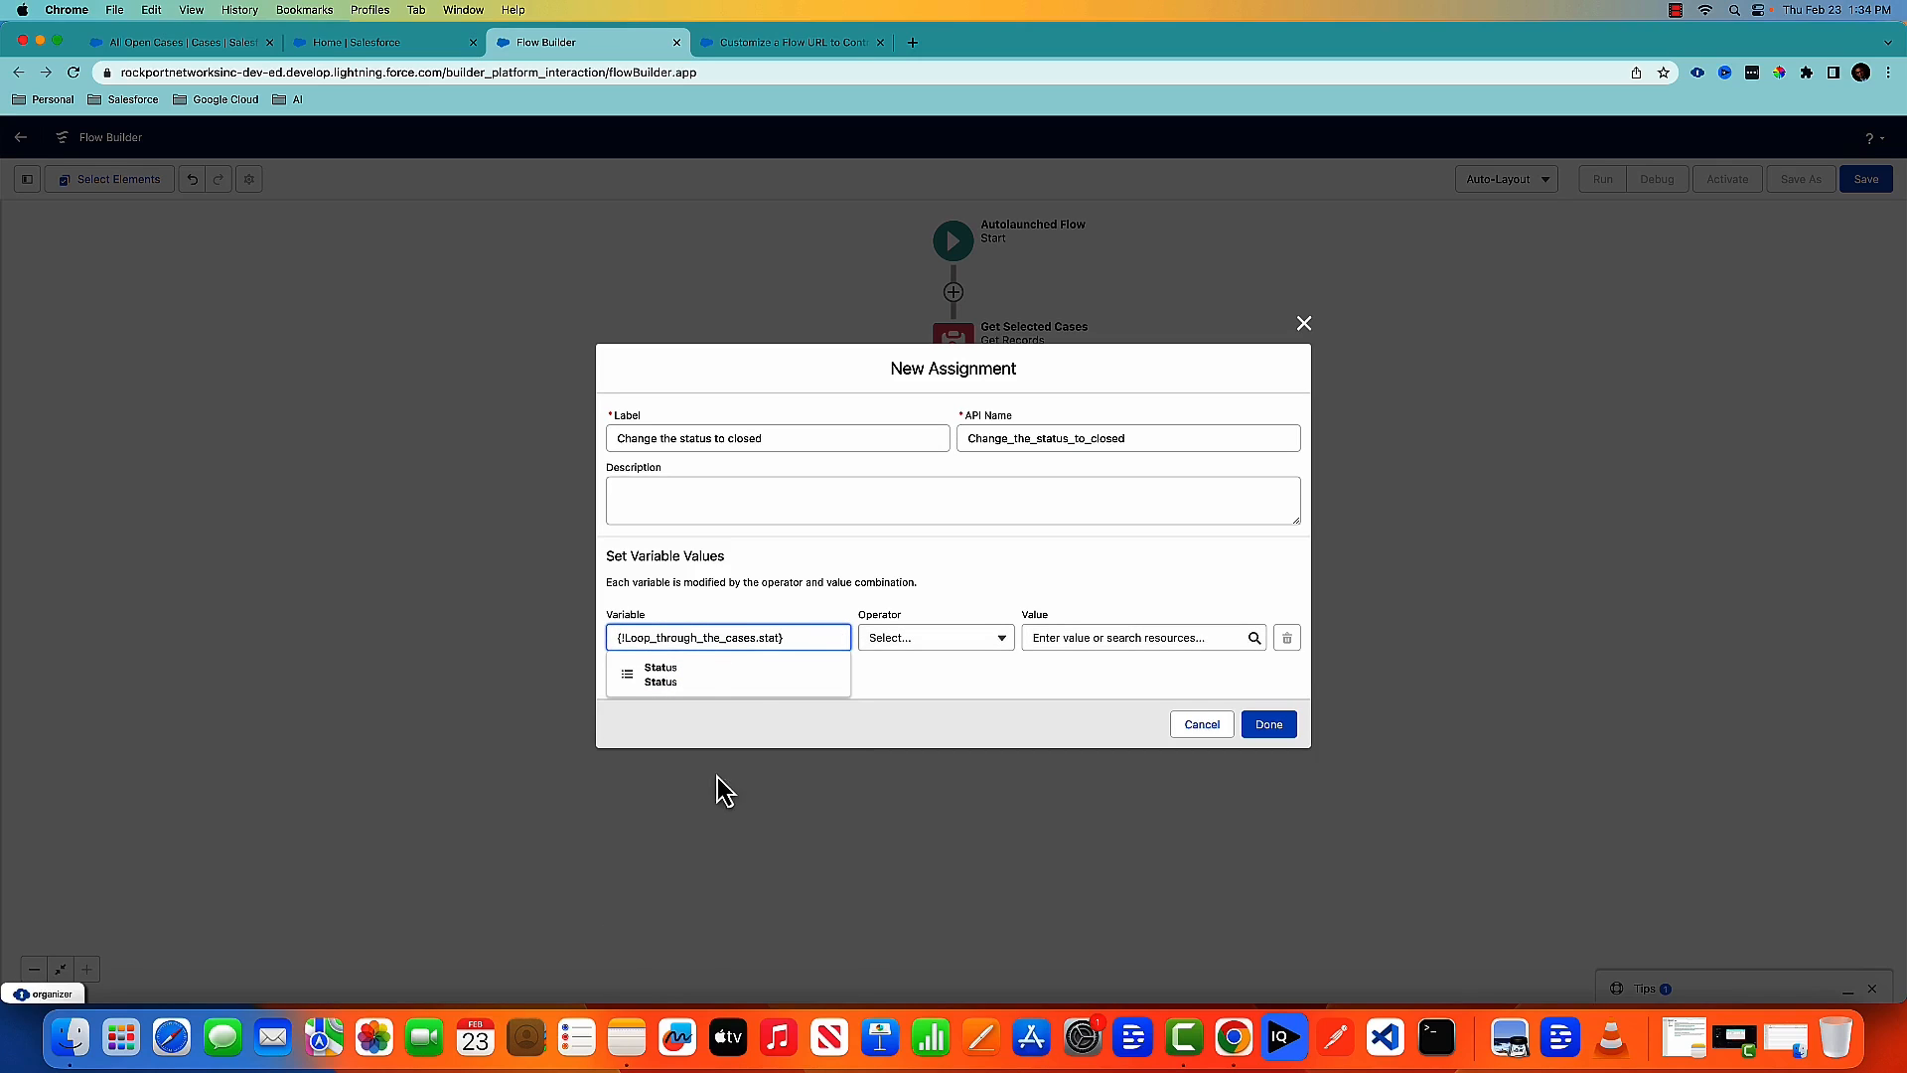
{"action": "left_click", "coordinate": [745, 685]}
{"action": "left_click", "coordinate": [1129, 644]}
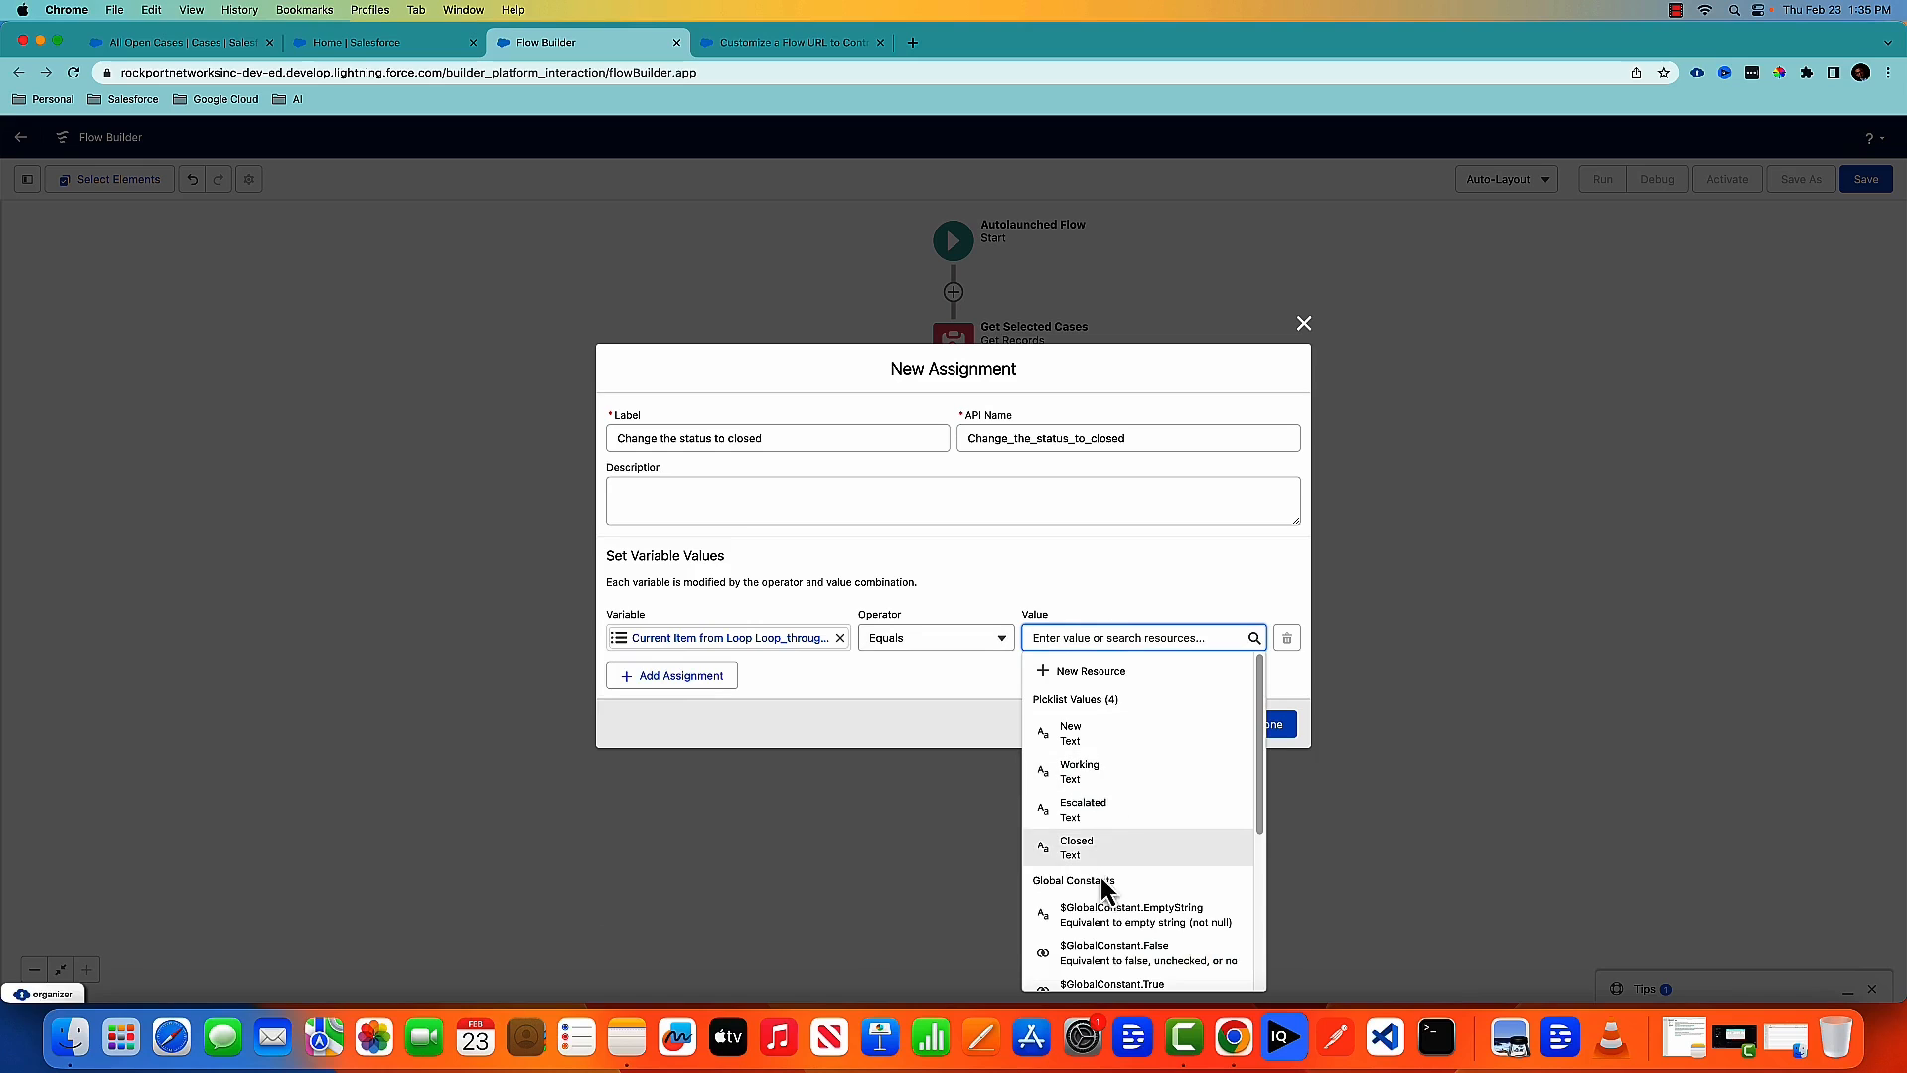
{"action": "left_click", "coordinate": [1104, 852]}
{"action": "left_click", "coordinate": [1277, 728]}
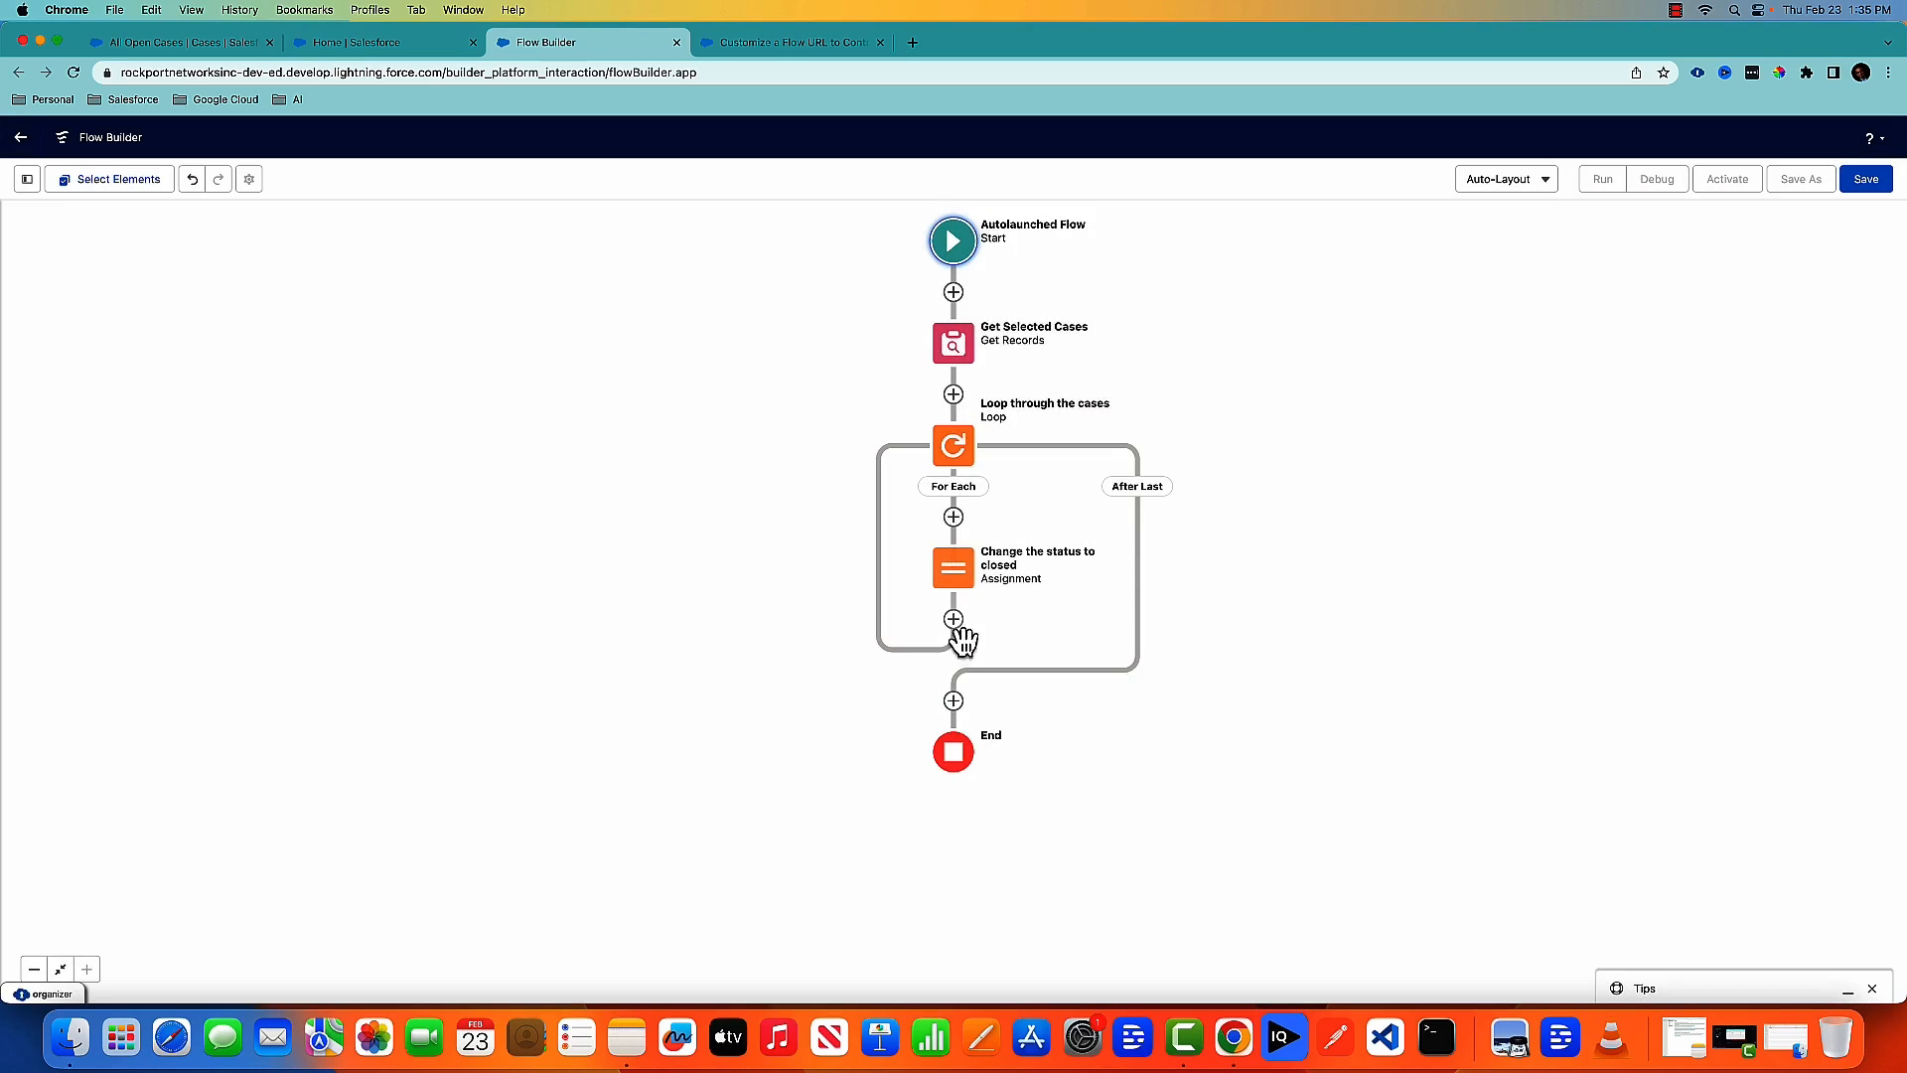
Step: Add a second Assignment element labelled Updated Case Records after Change the status to closed, inside the loop
{"action": "left_click", "coordinate": [955, 621]}
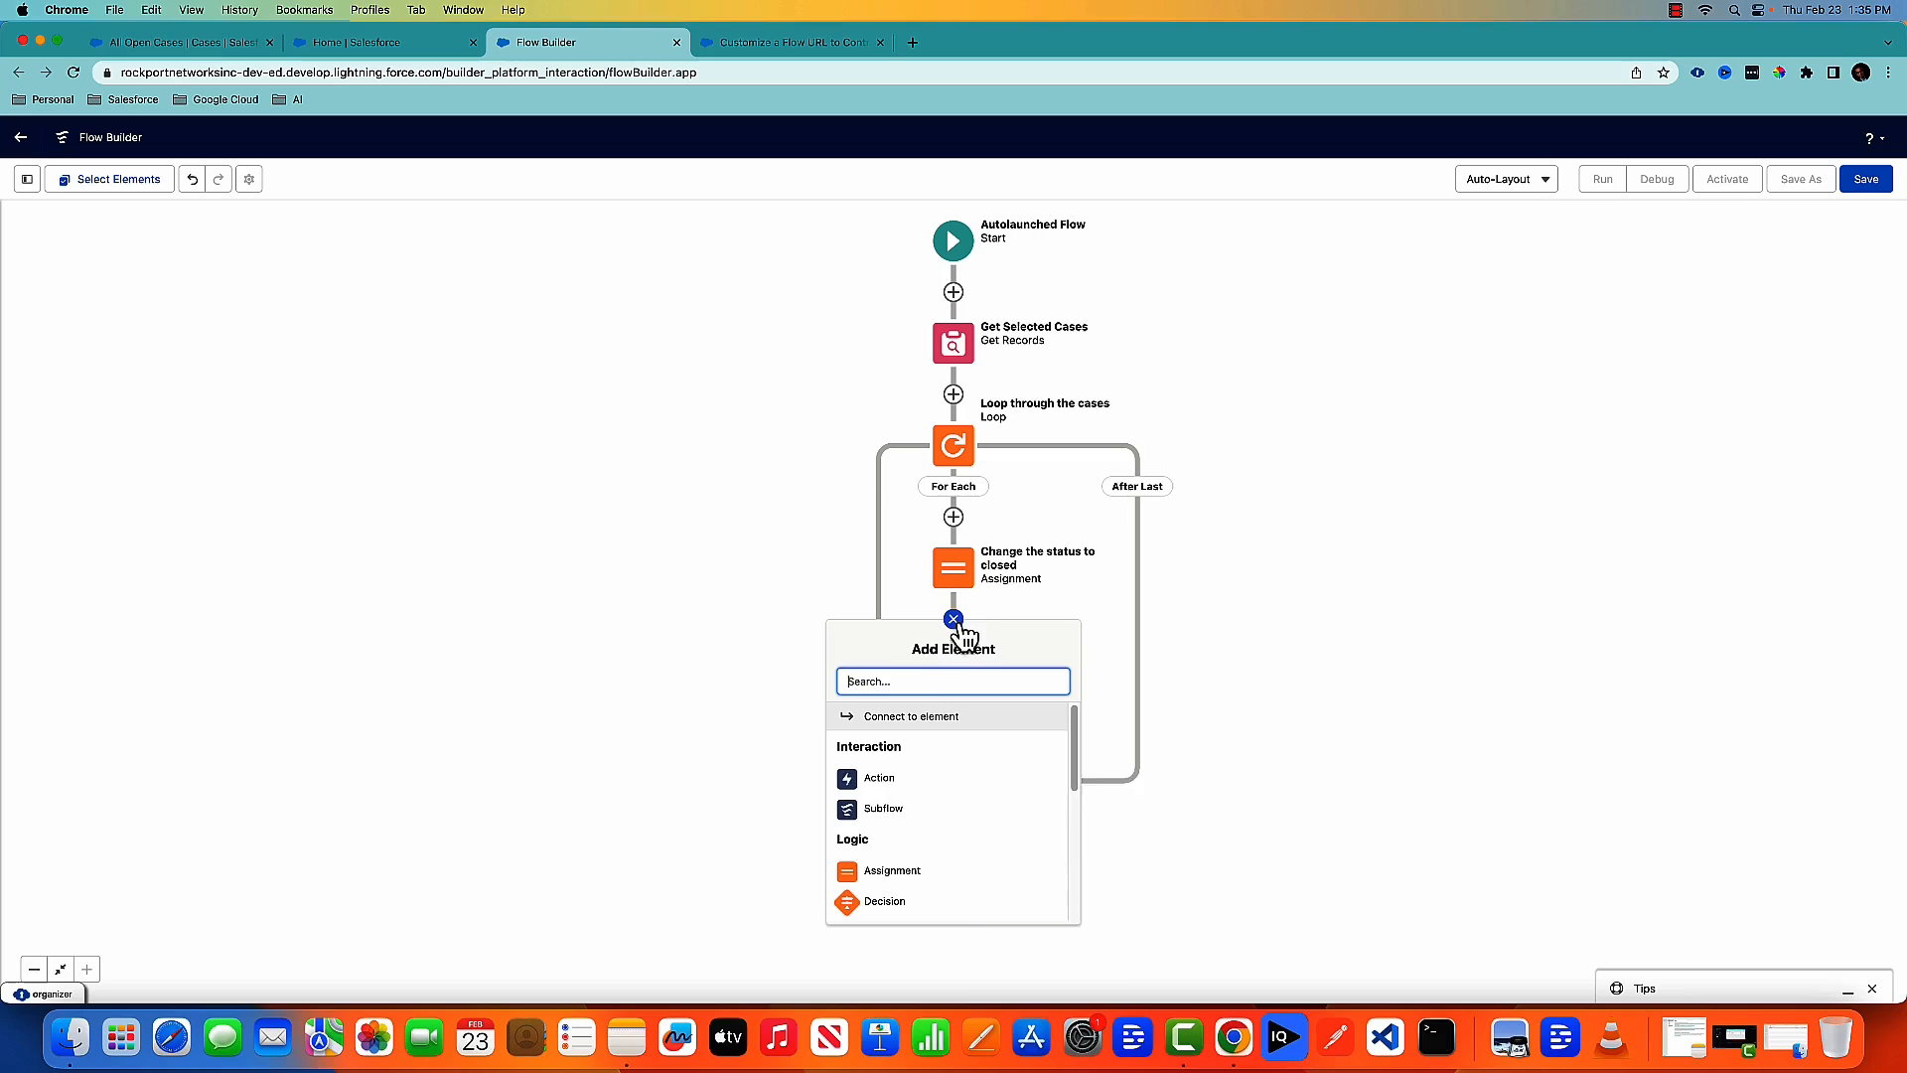
{"action": "left_click", "coordinate": [902, 871]}
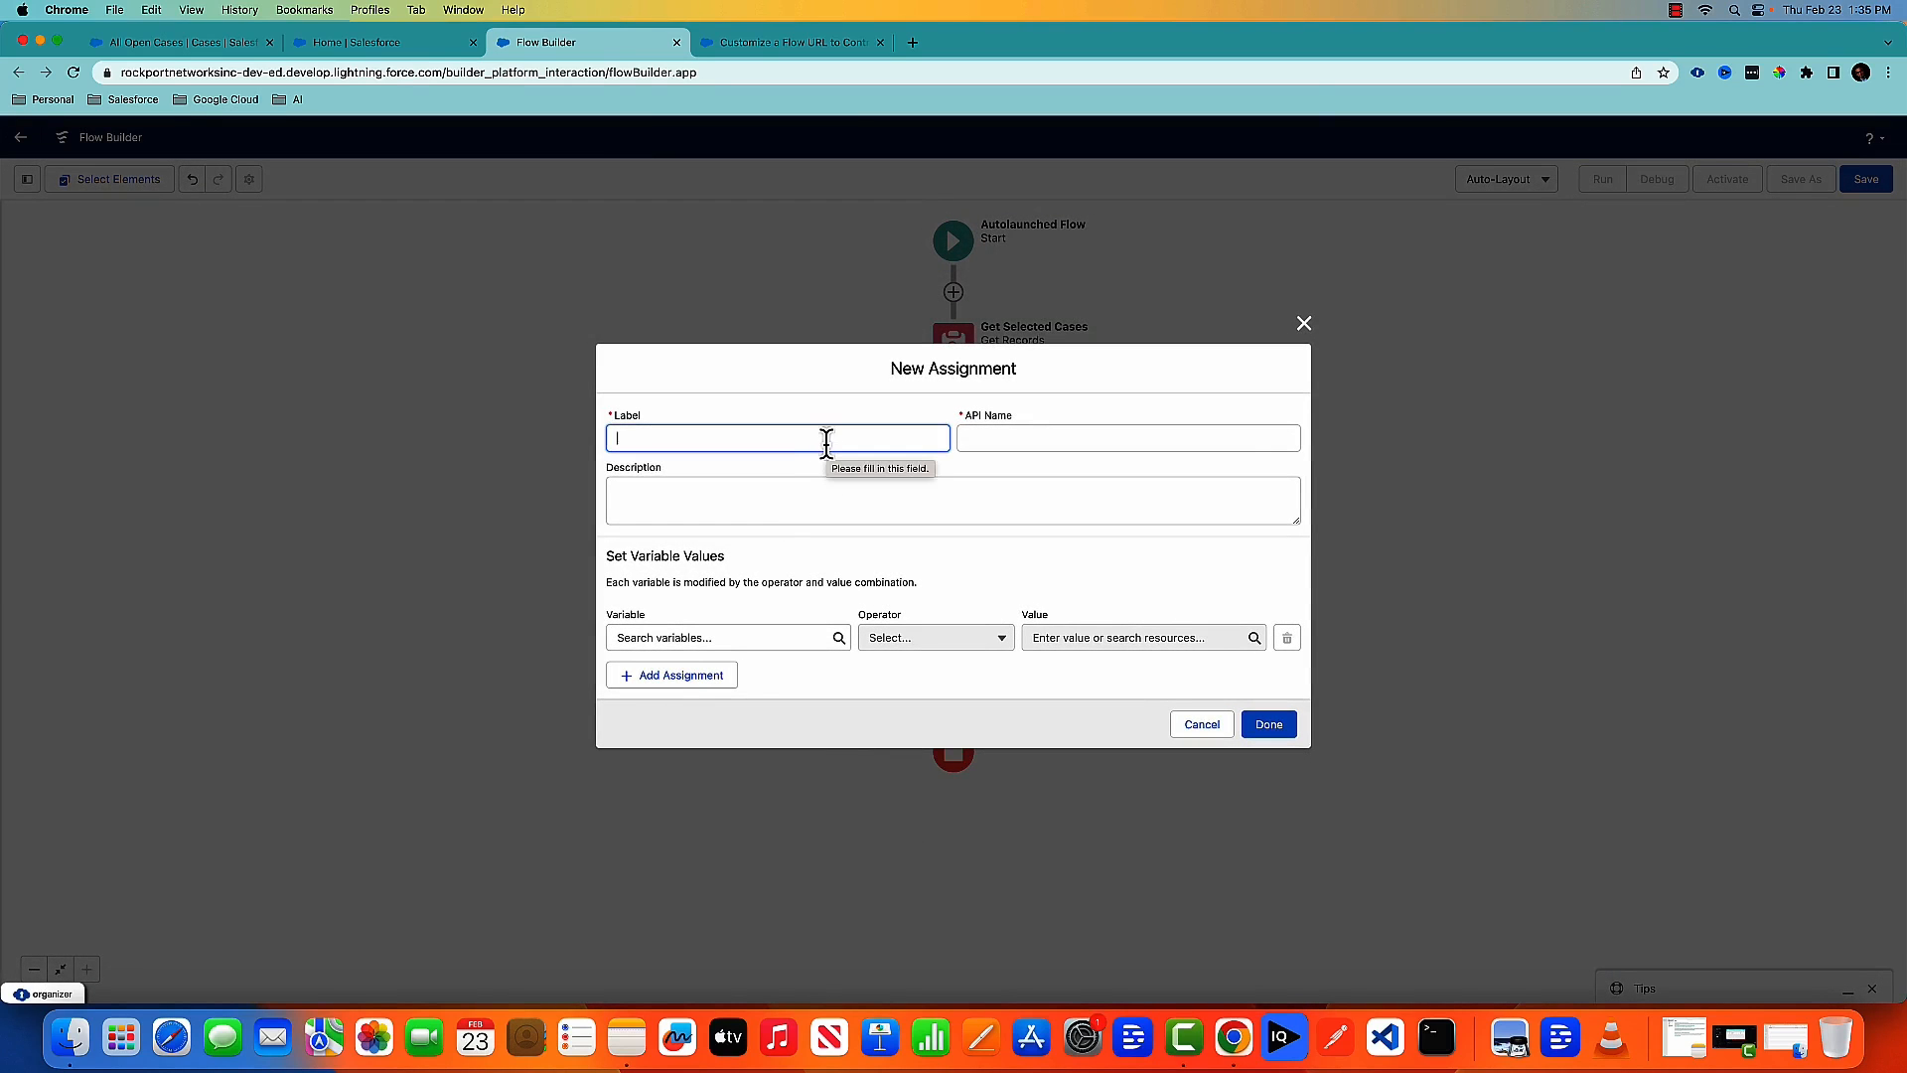
{"action": "type", "text": "Updated Case Reco"}
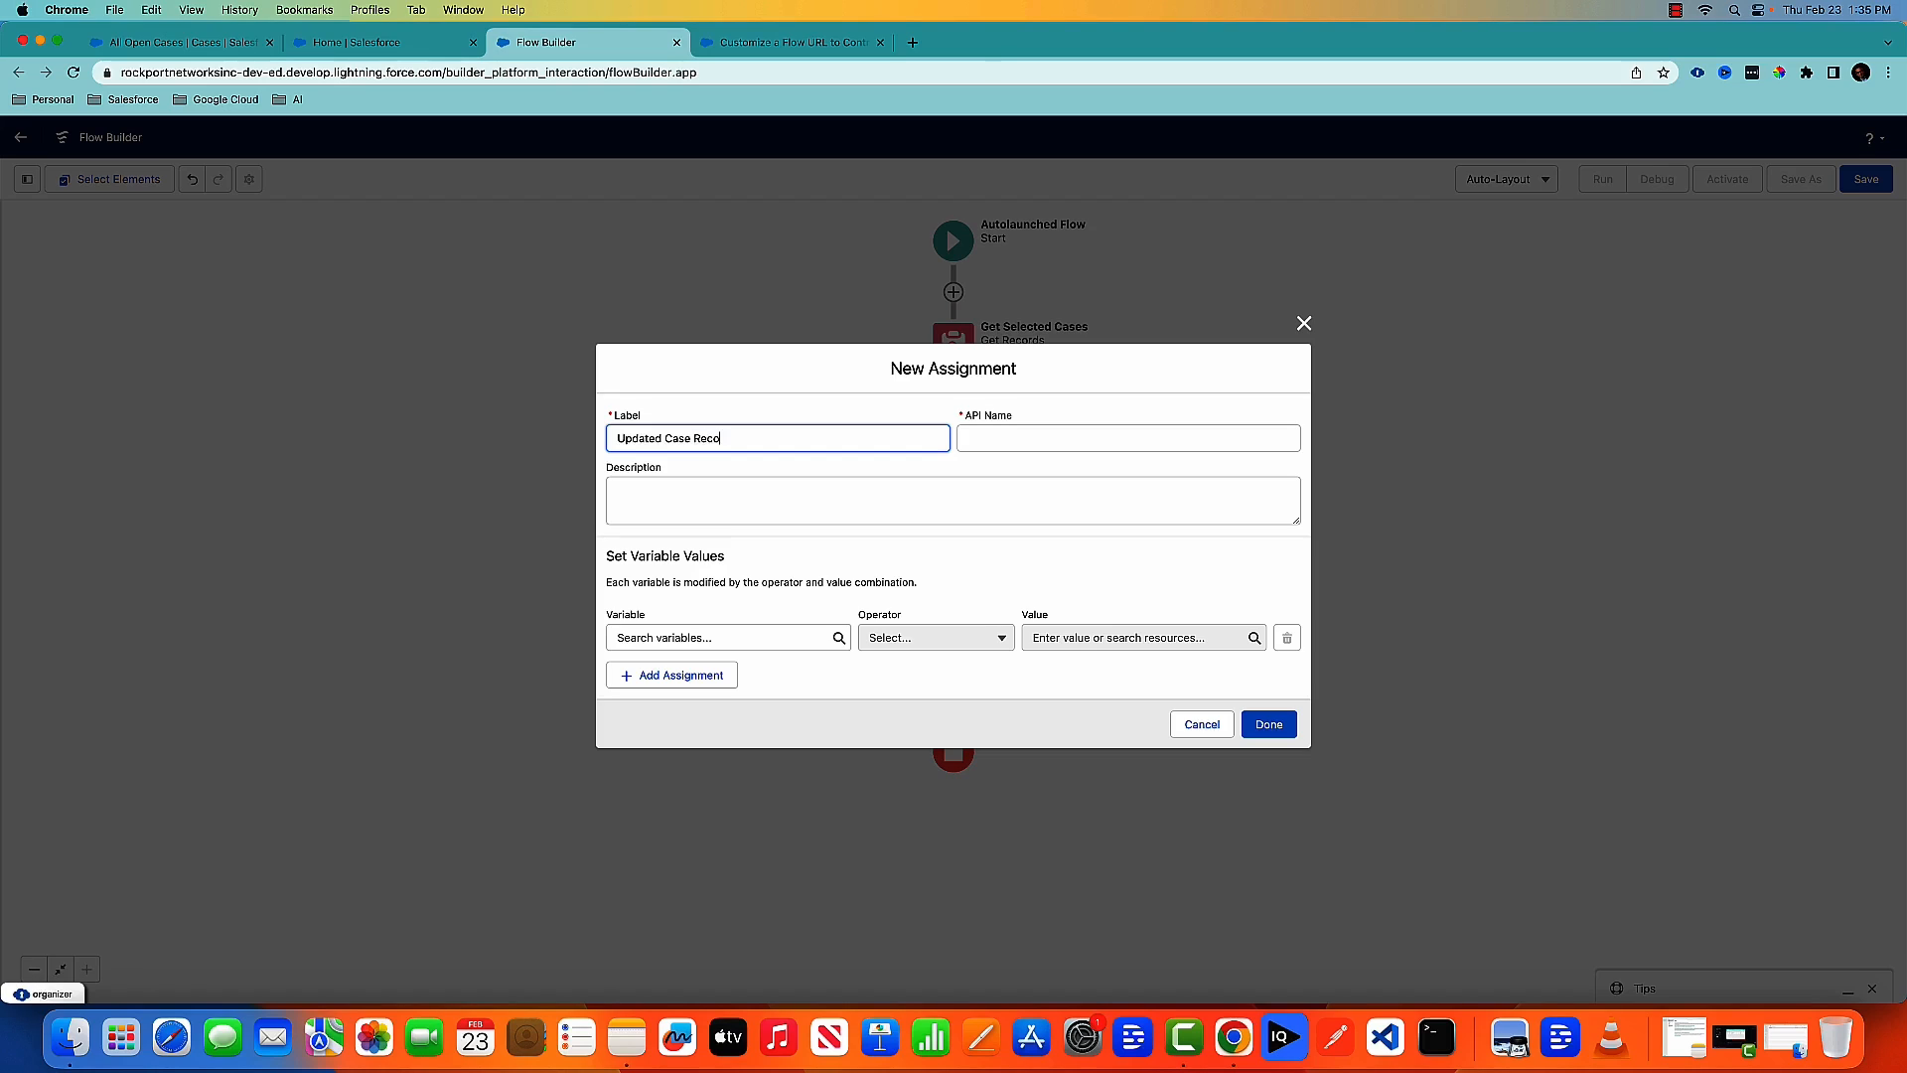
{"action": "type", "text": "rds"}
{"action": "key", "text": "Tab"}
Step: Create a new variable closedCases as the assignment's variable, with data type Record, multiple values allowed and object Case
{"action": "left_click", "coordinate": [779, 638]}
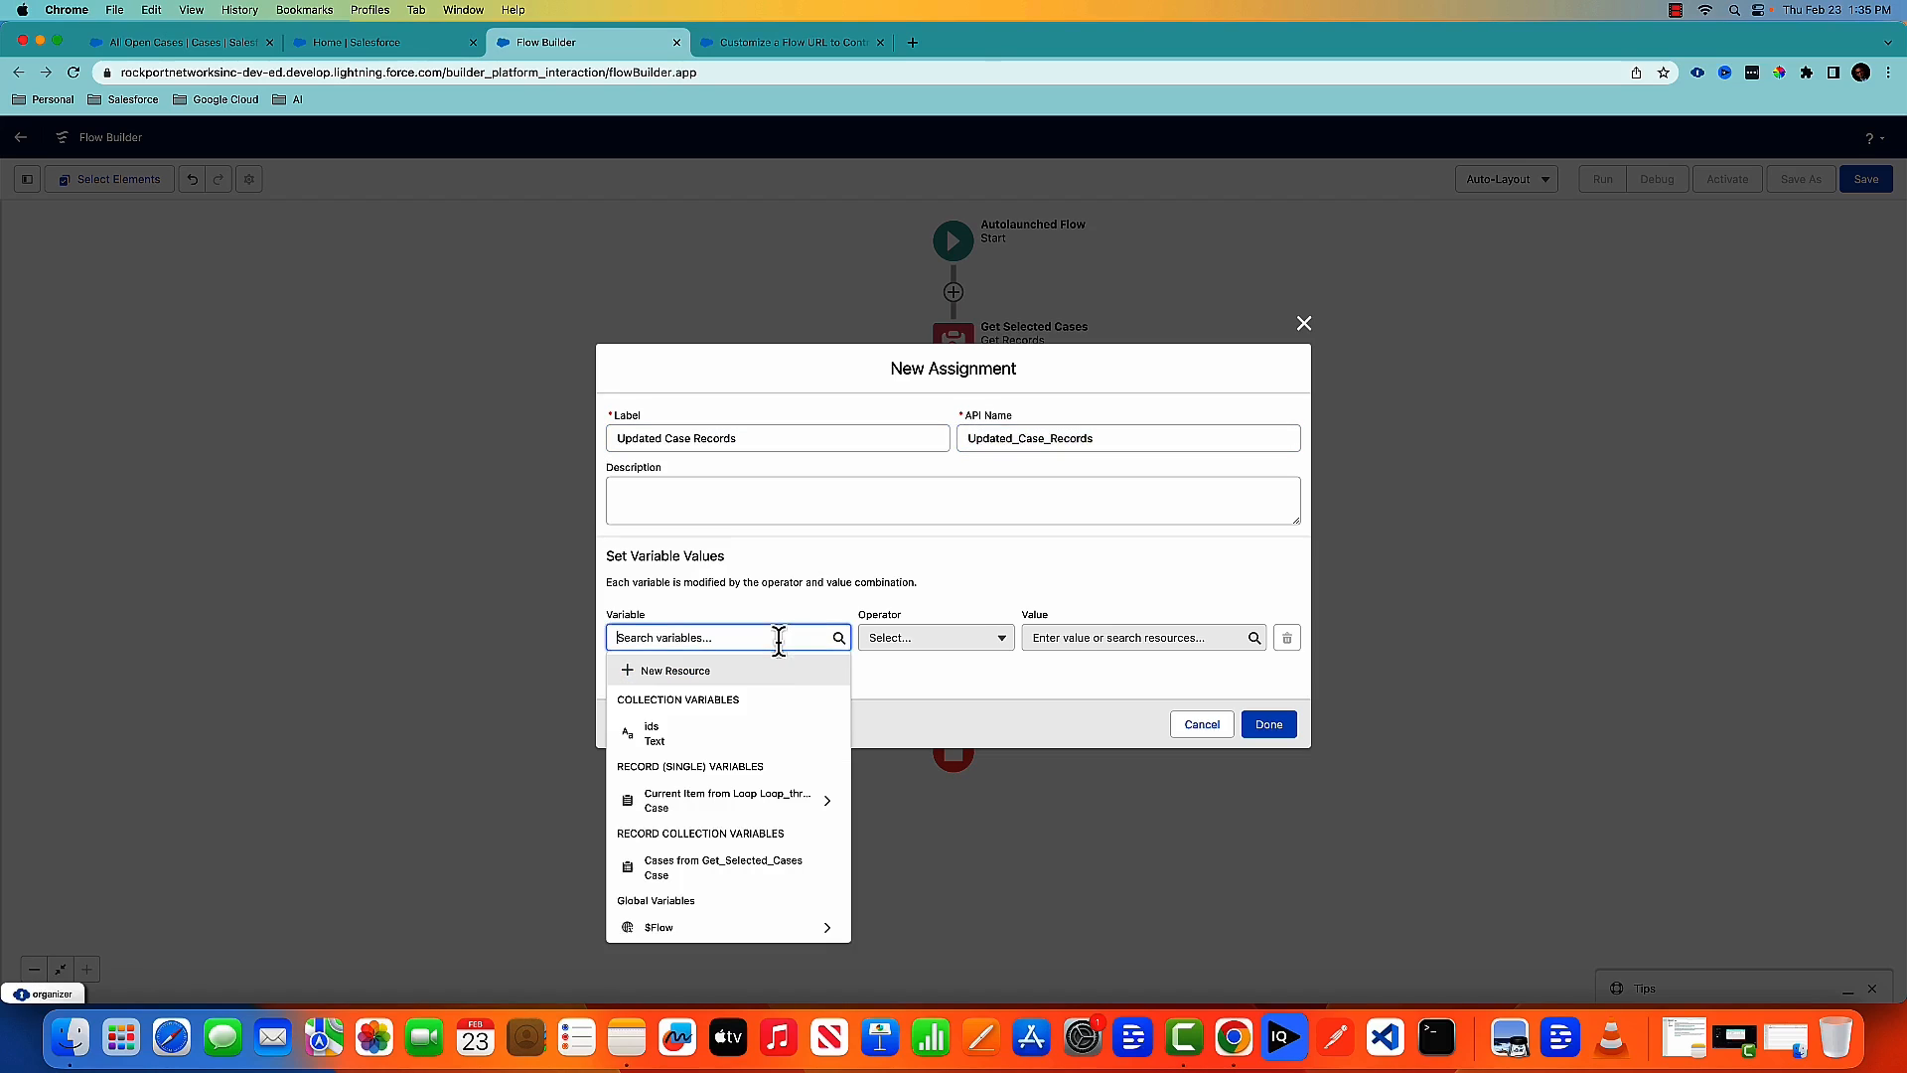
{"action": "left_click", "coordinate": [740, 671]}
{"action": "left_click", "coordinate": [704, 489]}
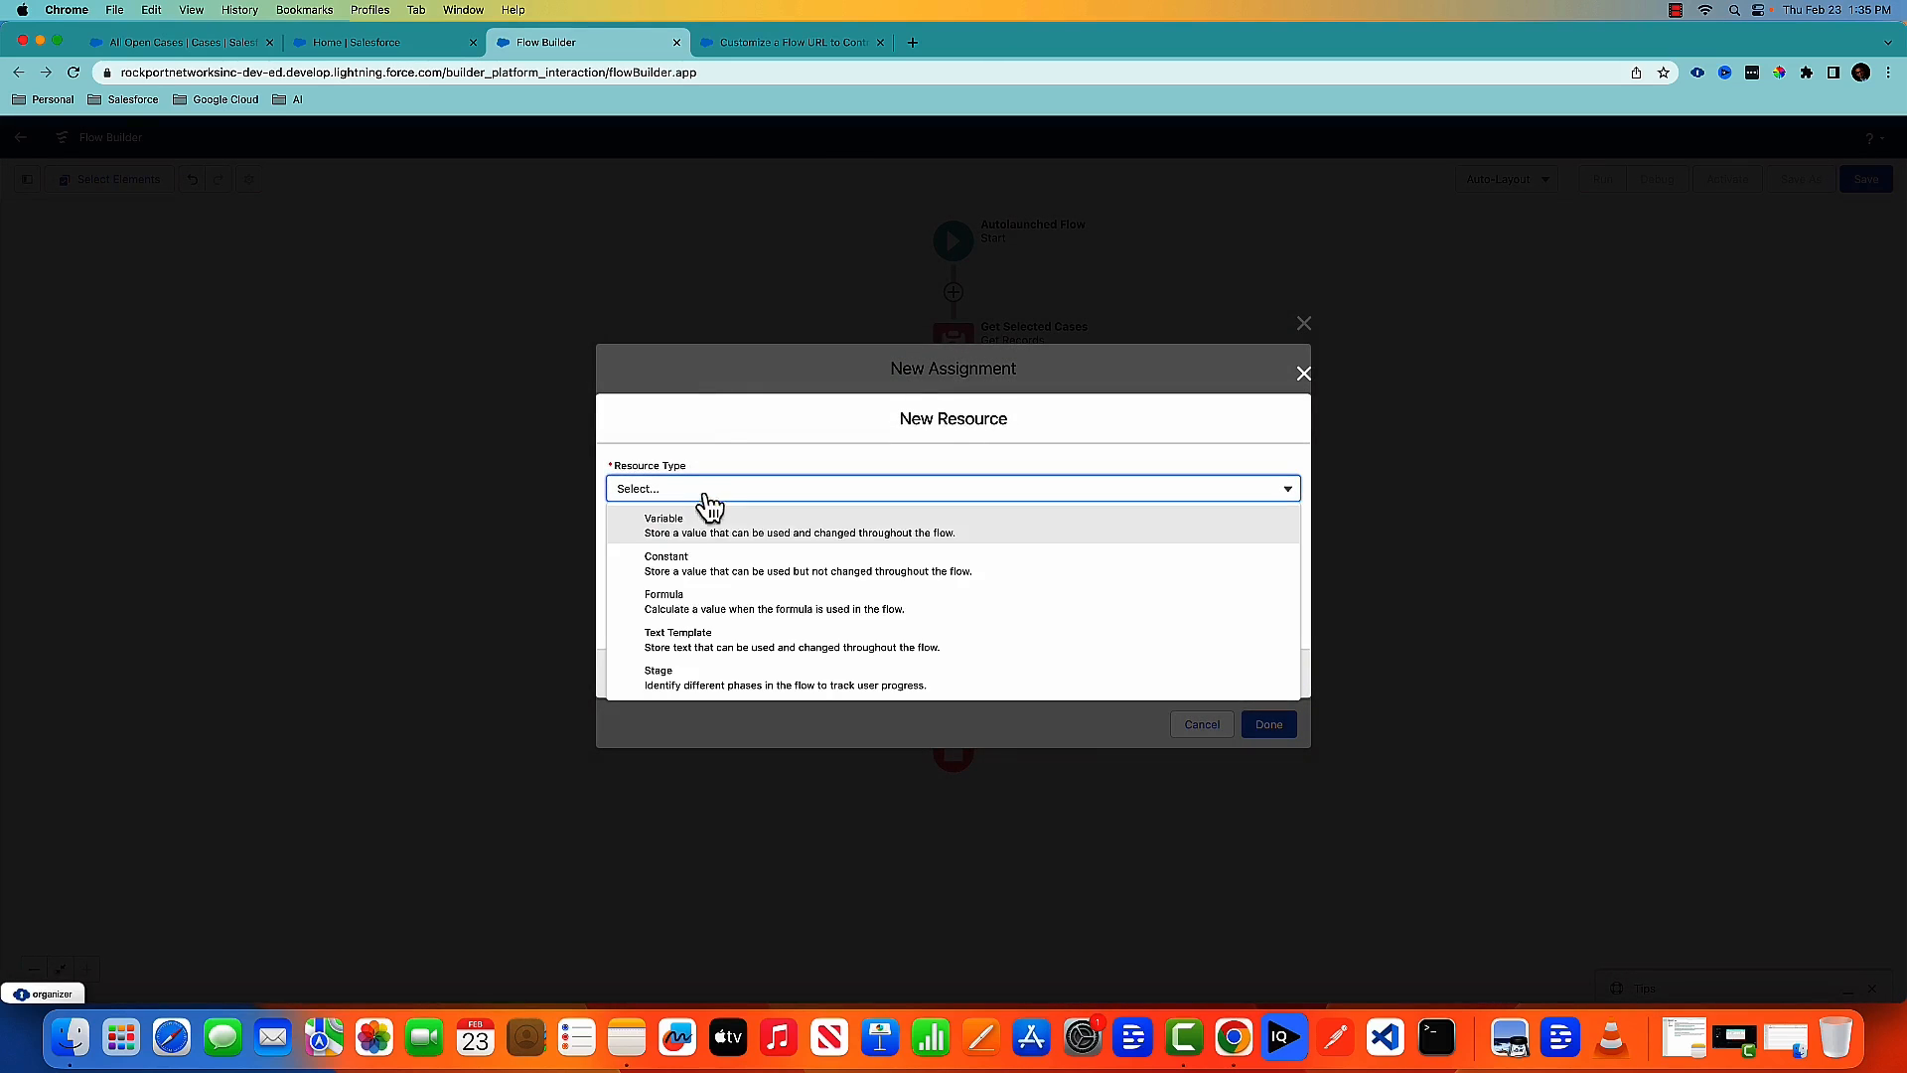
{"action": "left_click", "coordinate": [699, 542]}
{"action": "left_click", "coordinate": [674, 520]}
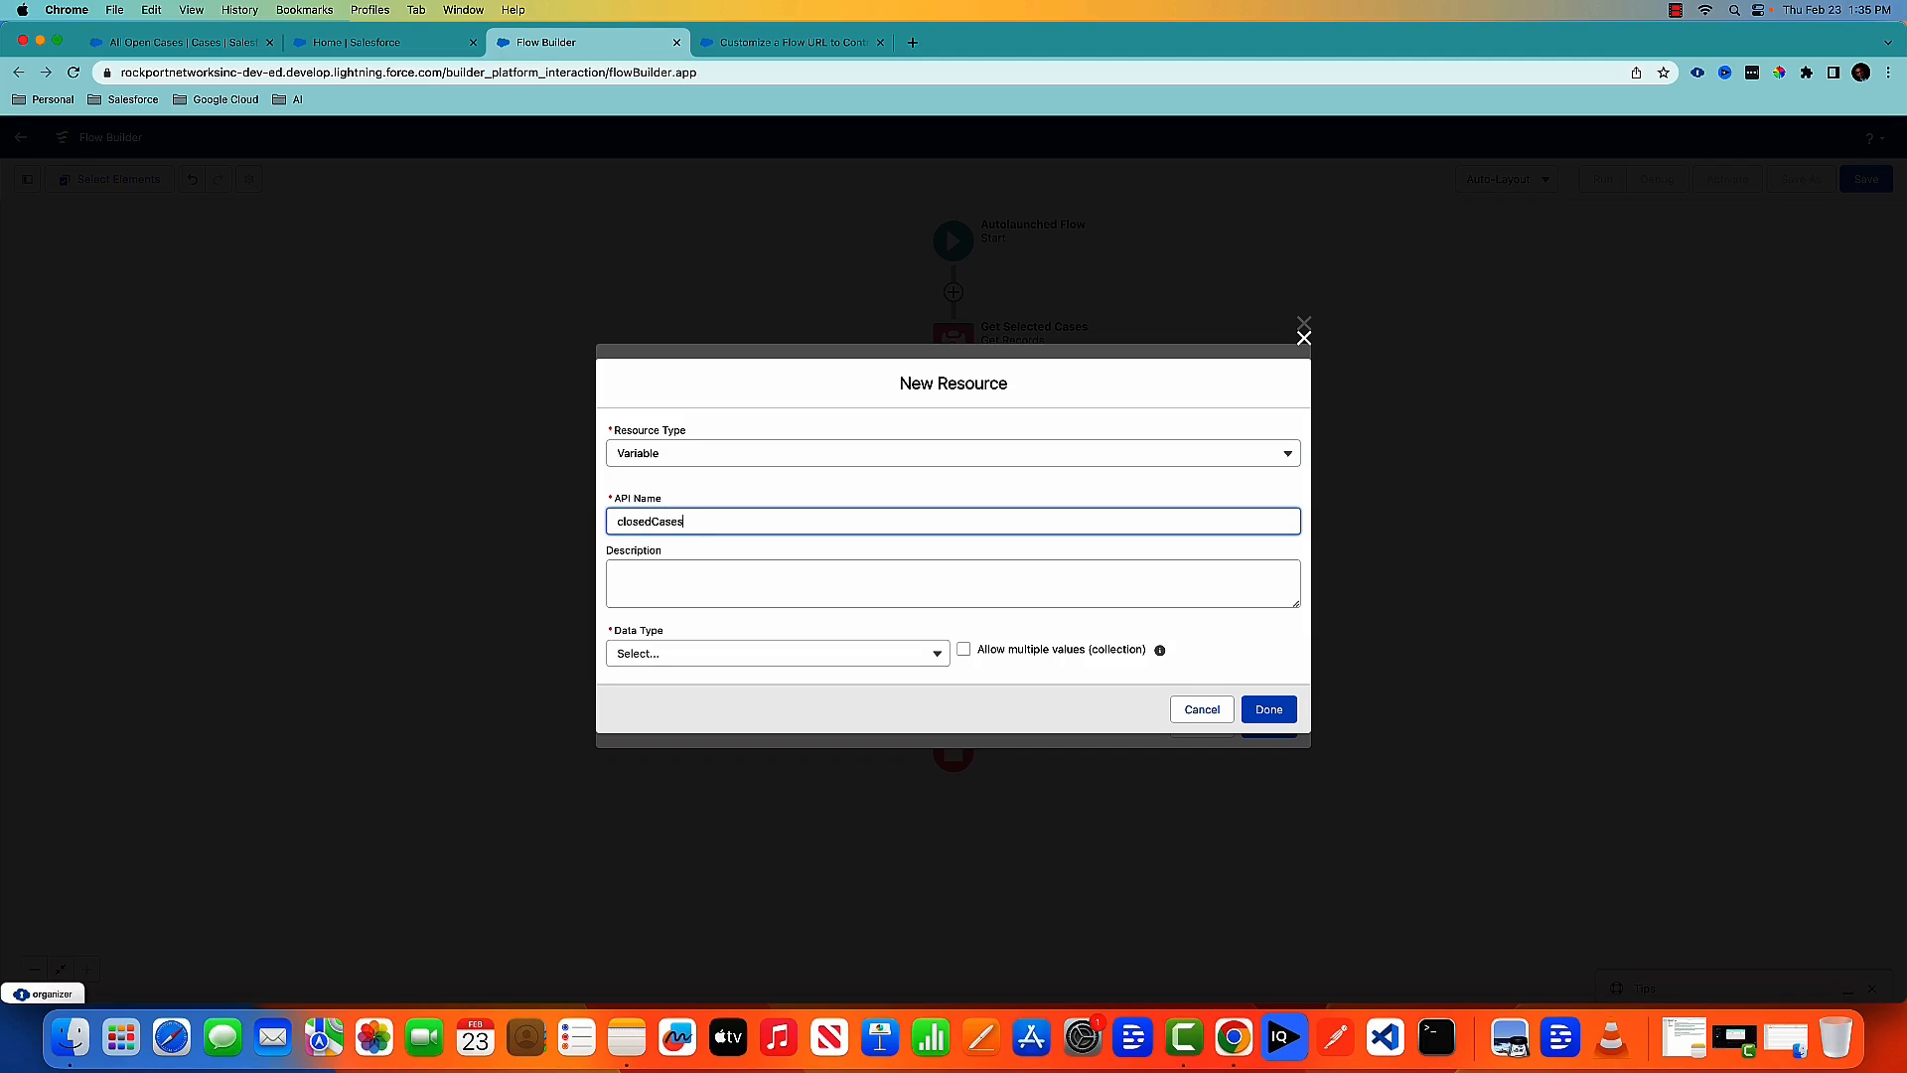
{"action": "key", "text": "Tab"}
{"action": "left_click", "coordinate": [694, 653]}
{"action": "left_click", "coordinate": [701, 717]}
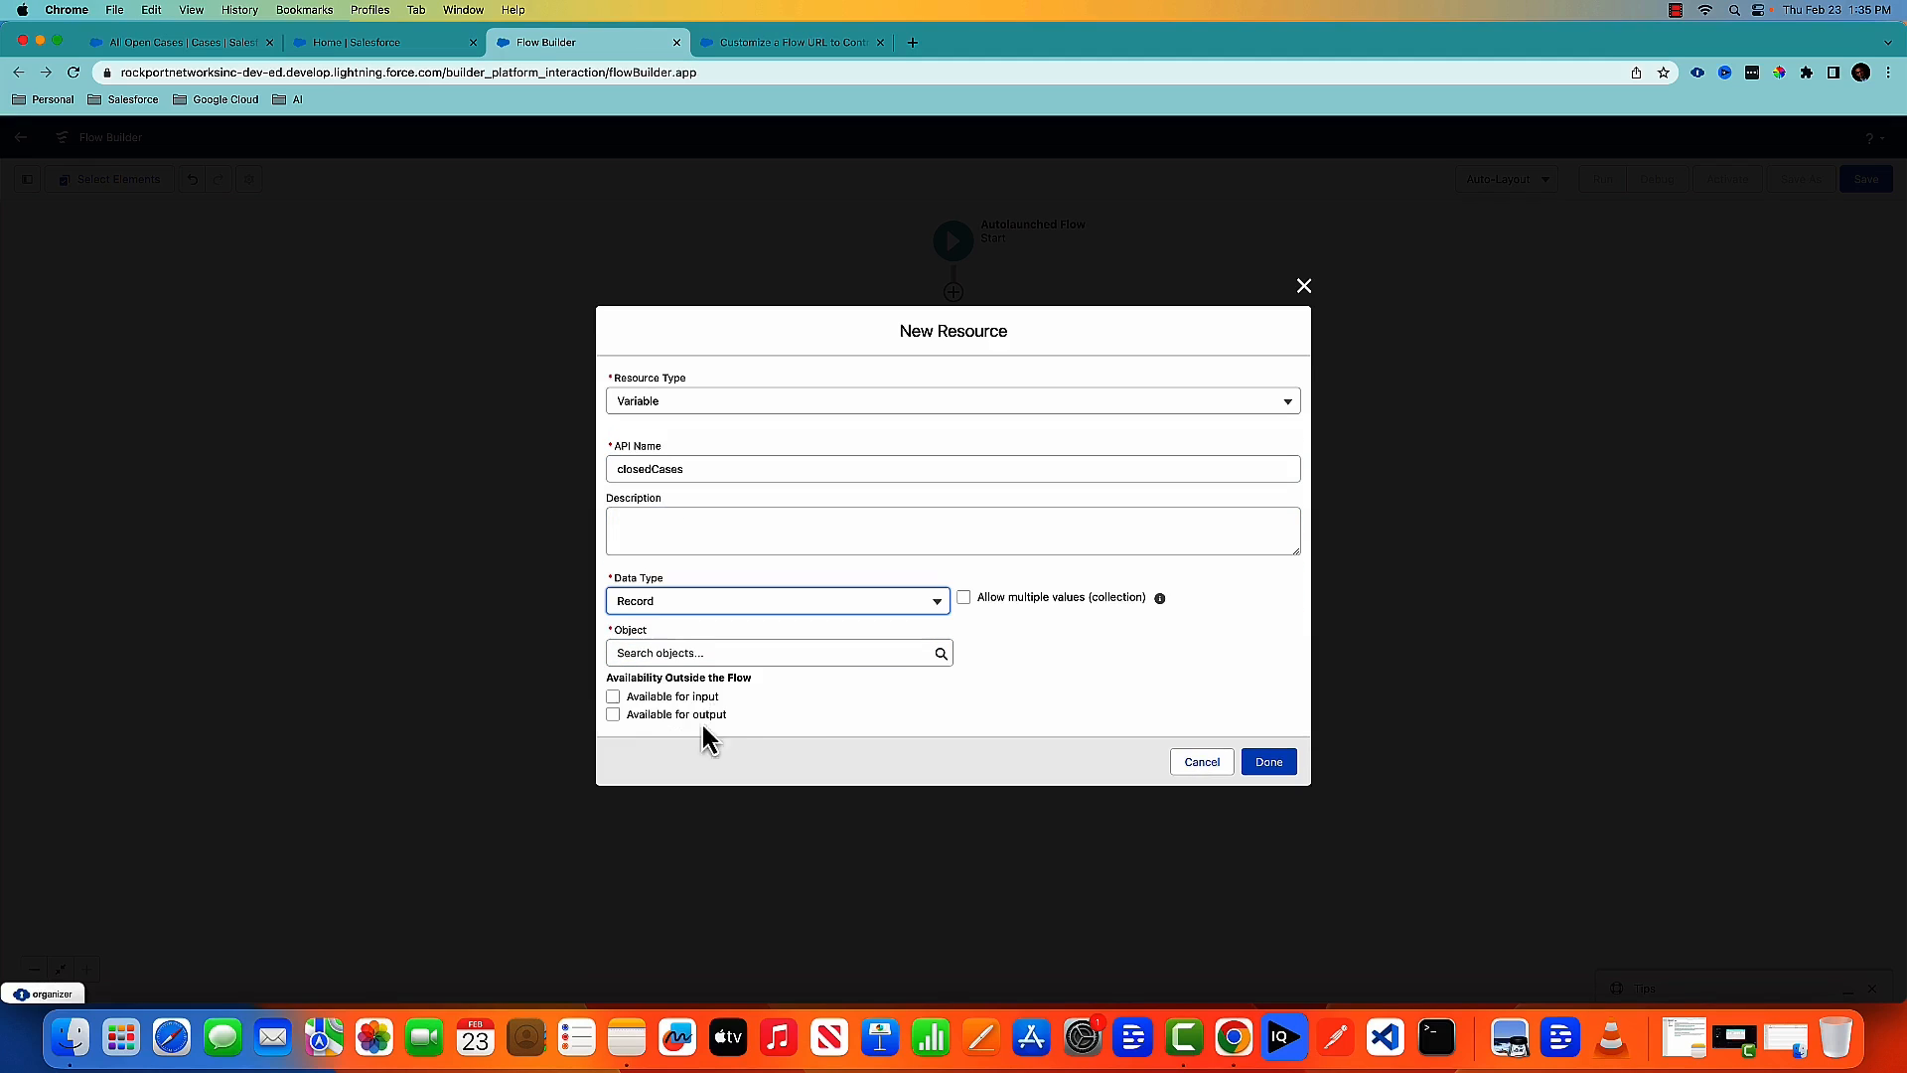
{"action": "left_click", "coordinate": [979, 600]}
{"action": "left_click", "coordinate": [860, 651]}
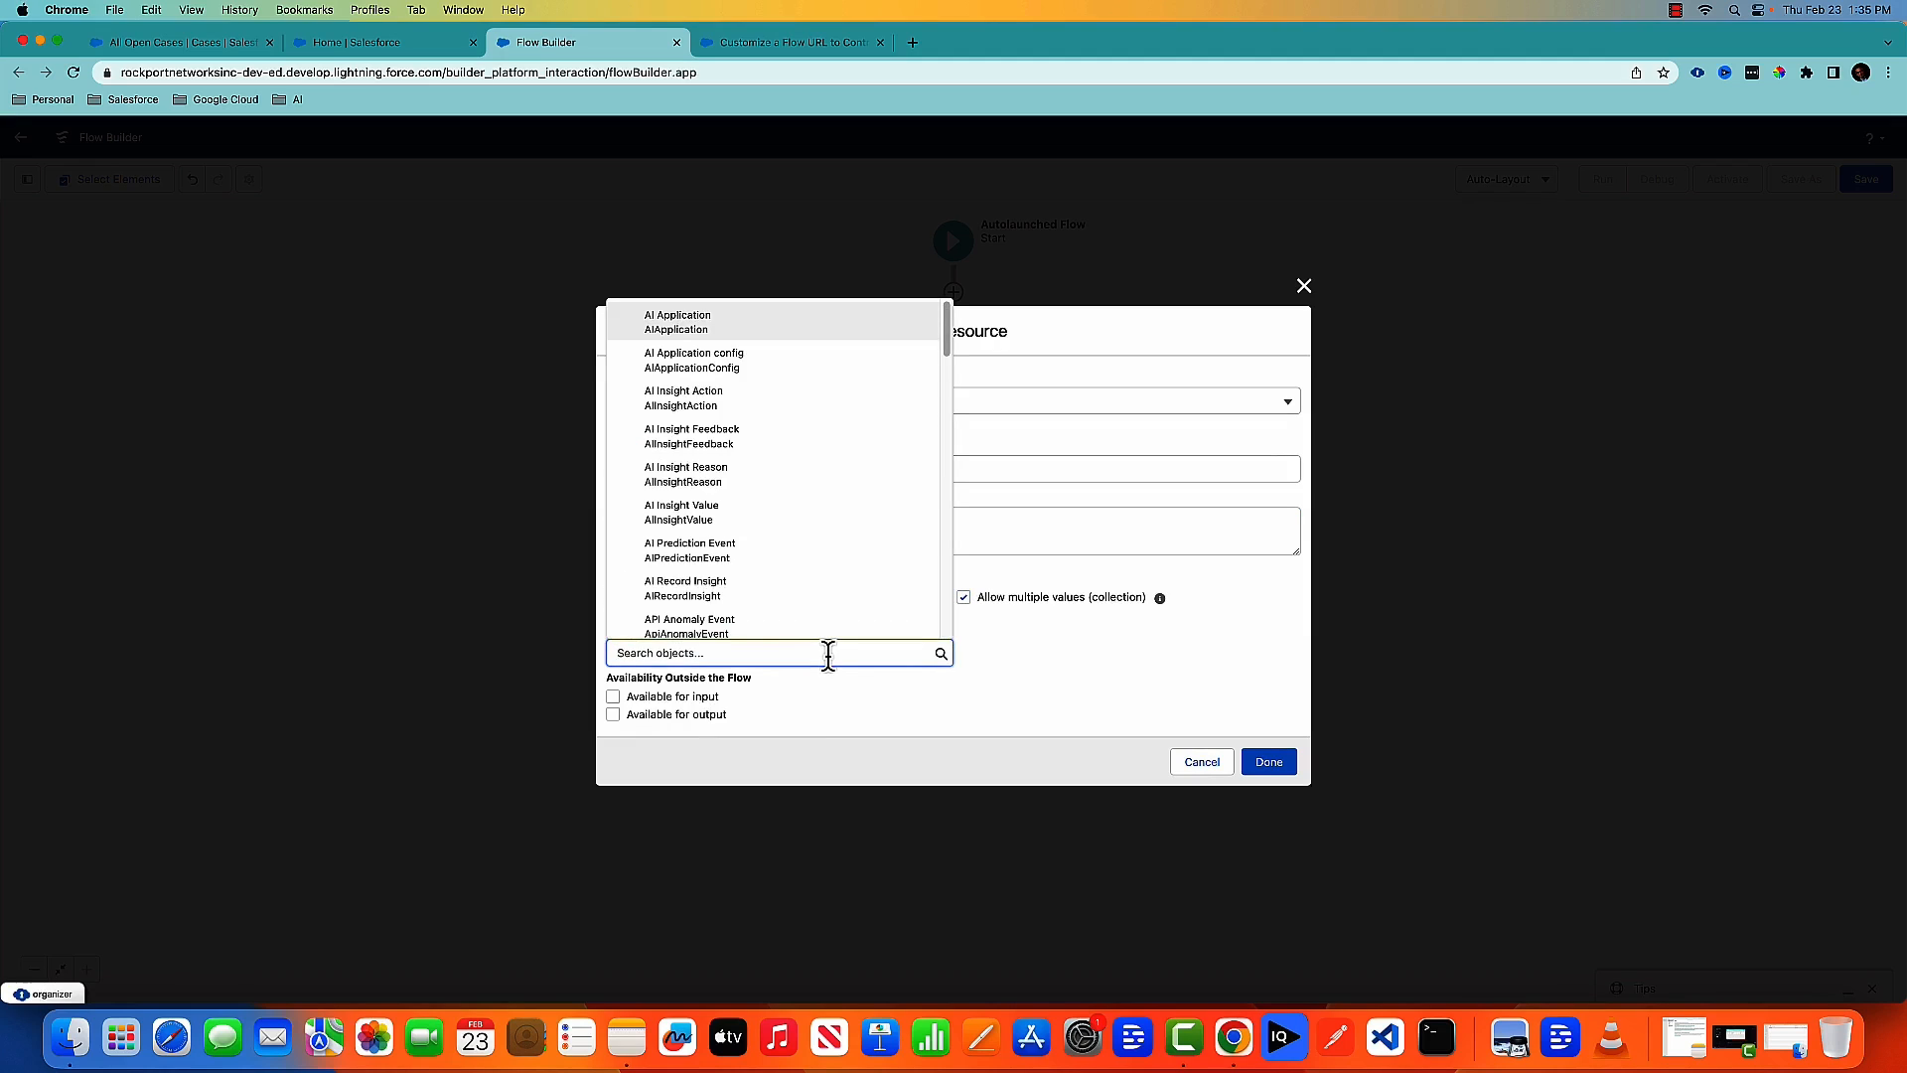
{"action": "type", "text": "Case"}
{"action": "left_click", "coordinate": [848, 552]}
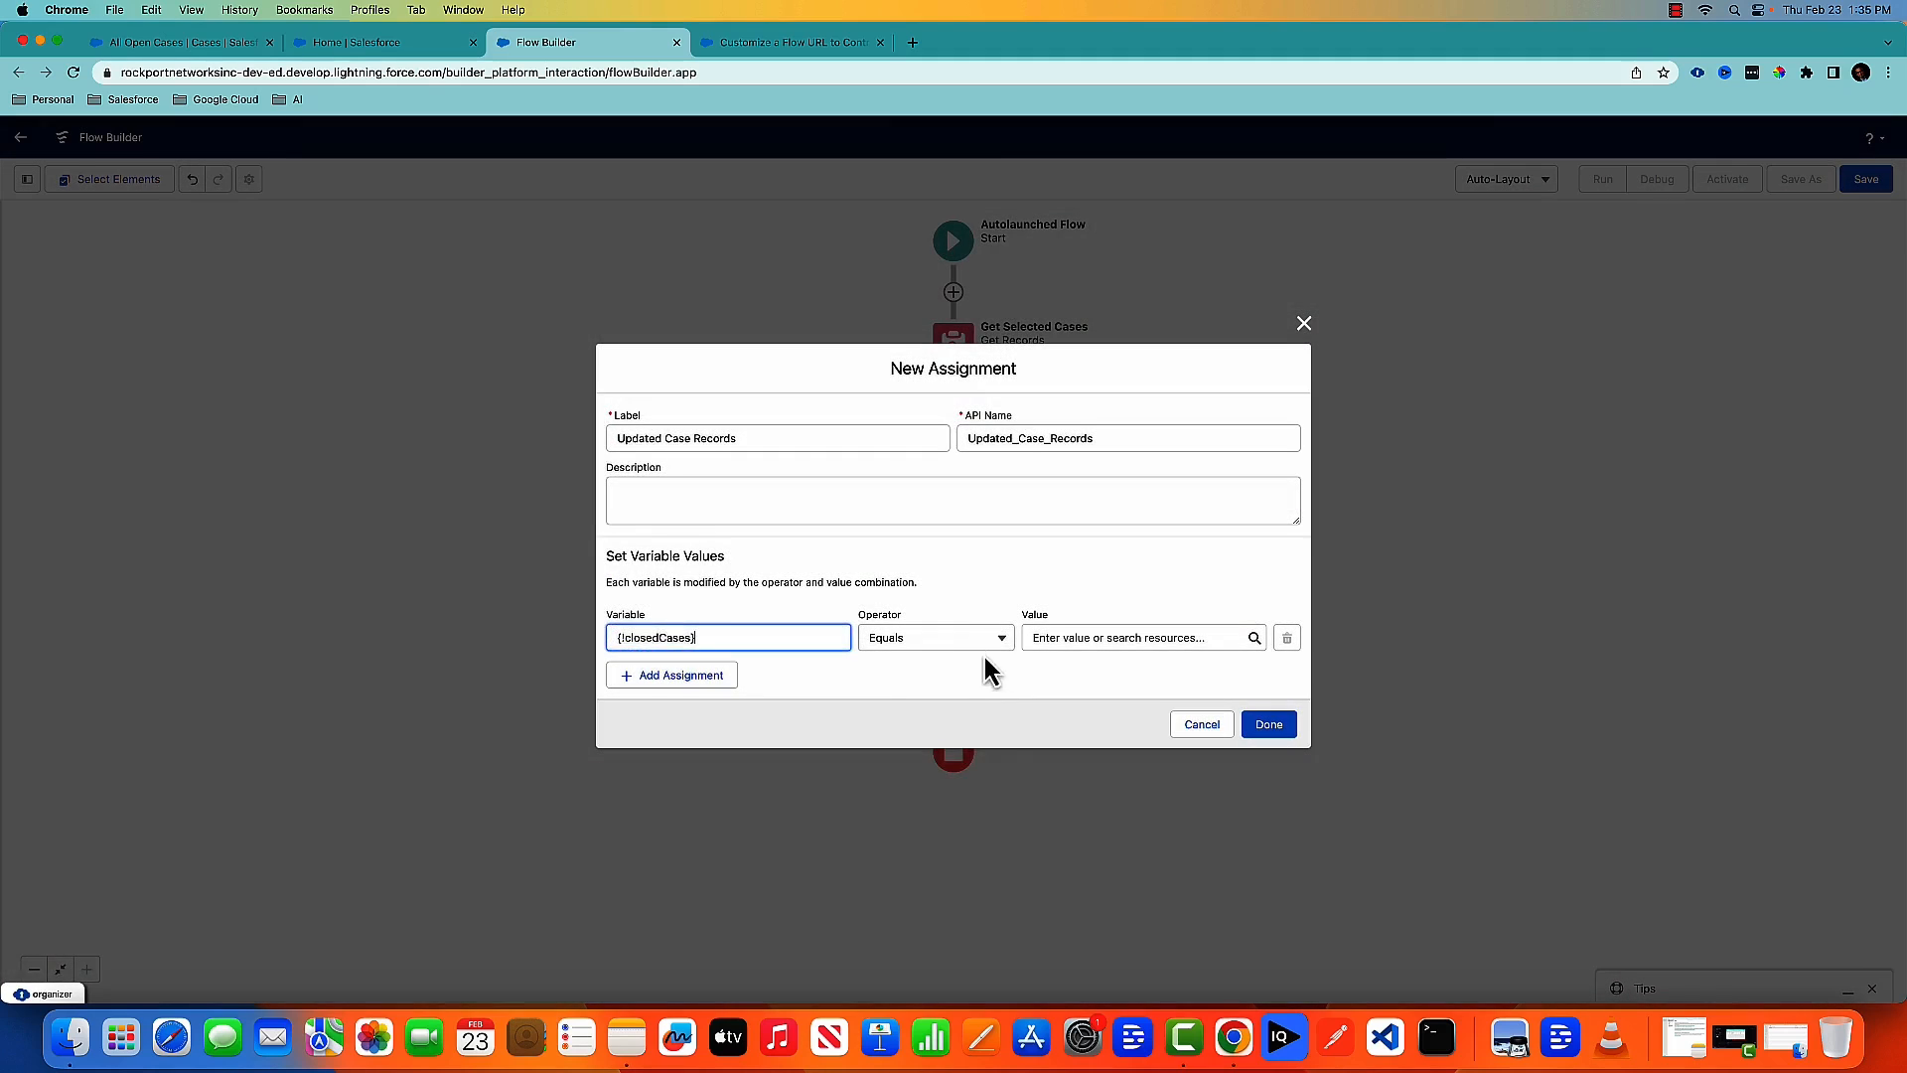
Step: Set the assignment to Add the current item from Loop_through_the_cases to closedCases and finish the element
{"action": "left_click", "coordinate": [989, 641]}
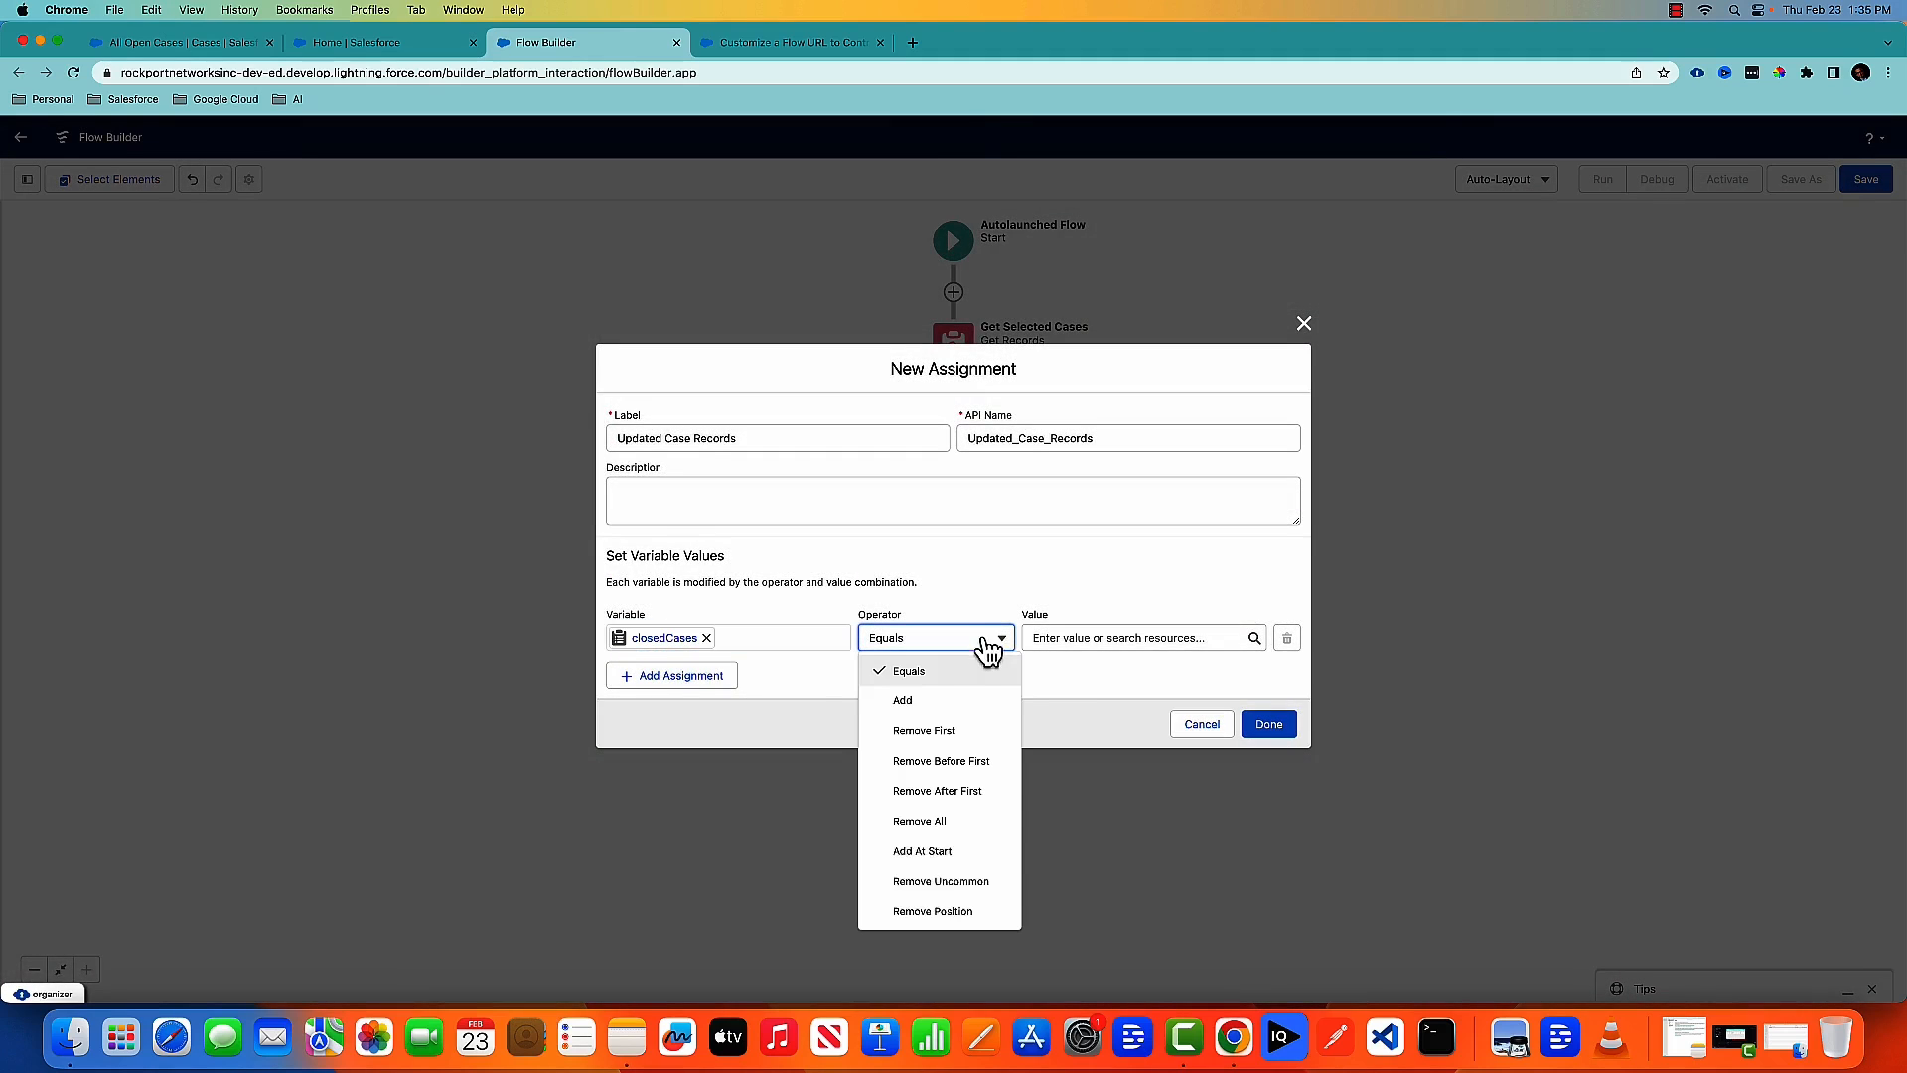
{"action": "left_click", "coordinate": [962, 711]}
{"action": "left_click", "coordinate": [1077, 640]}
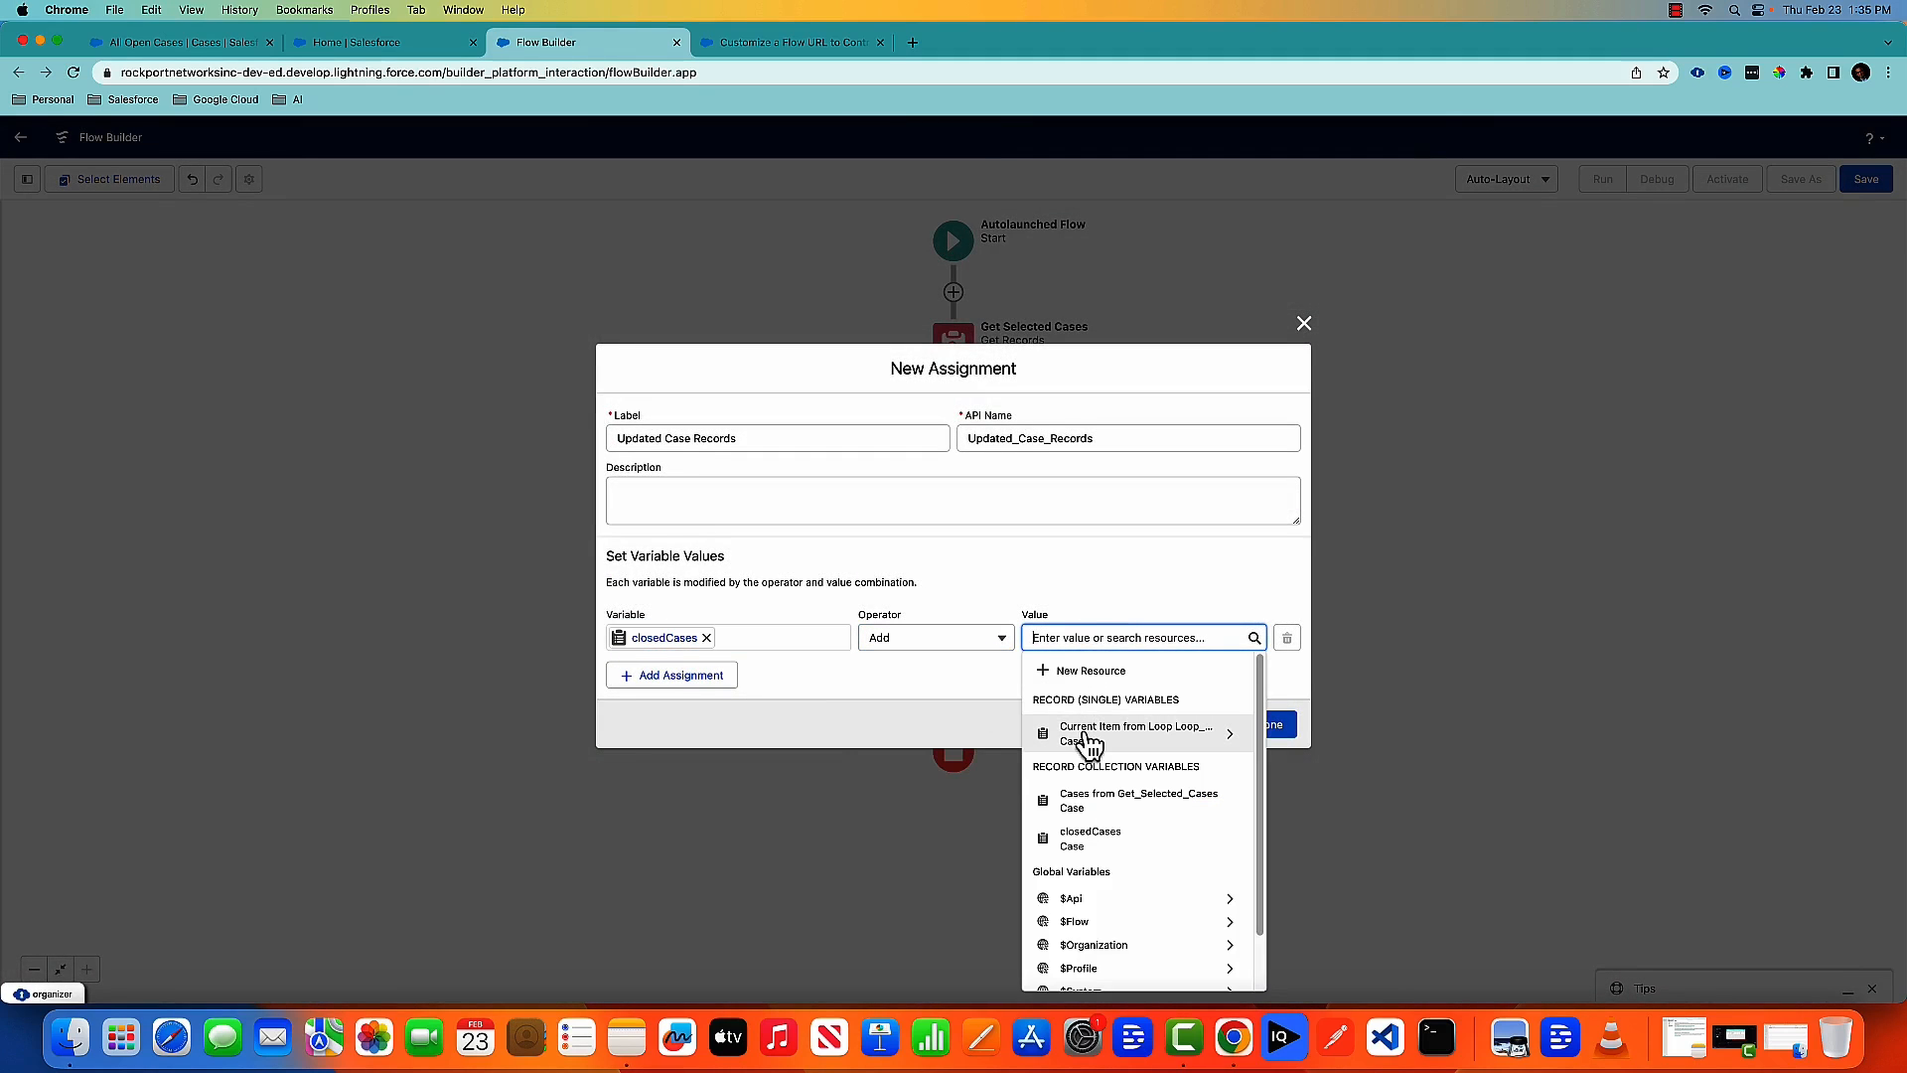
{"action": "left_click", "coordinate": [1089, 740]}
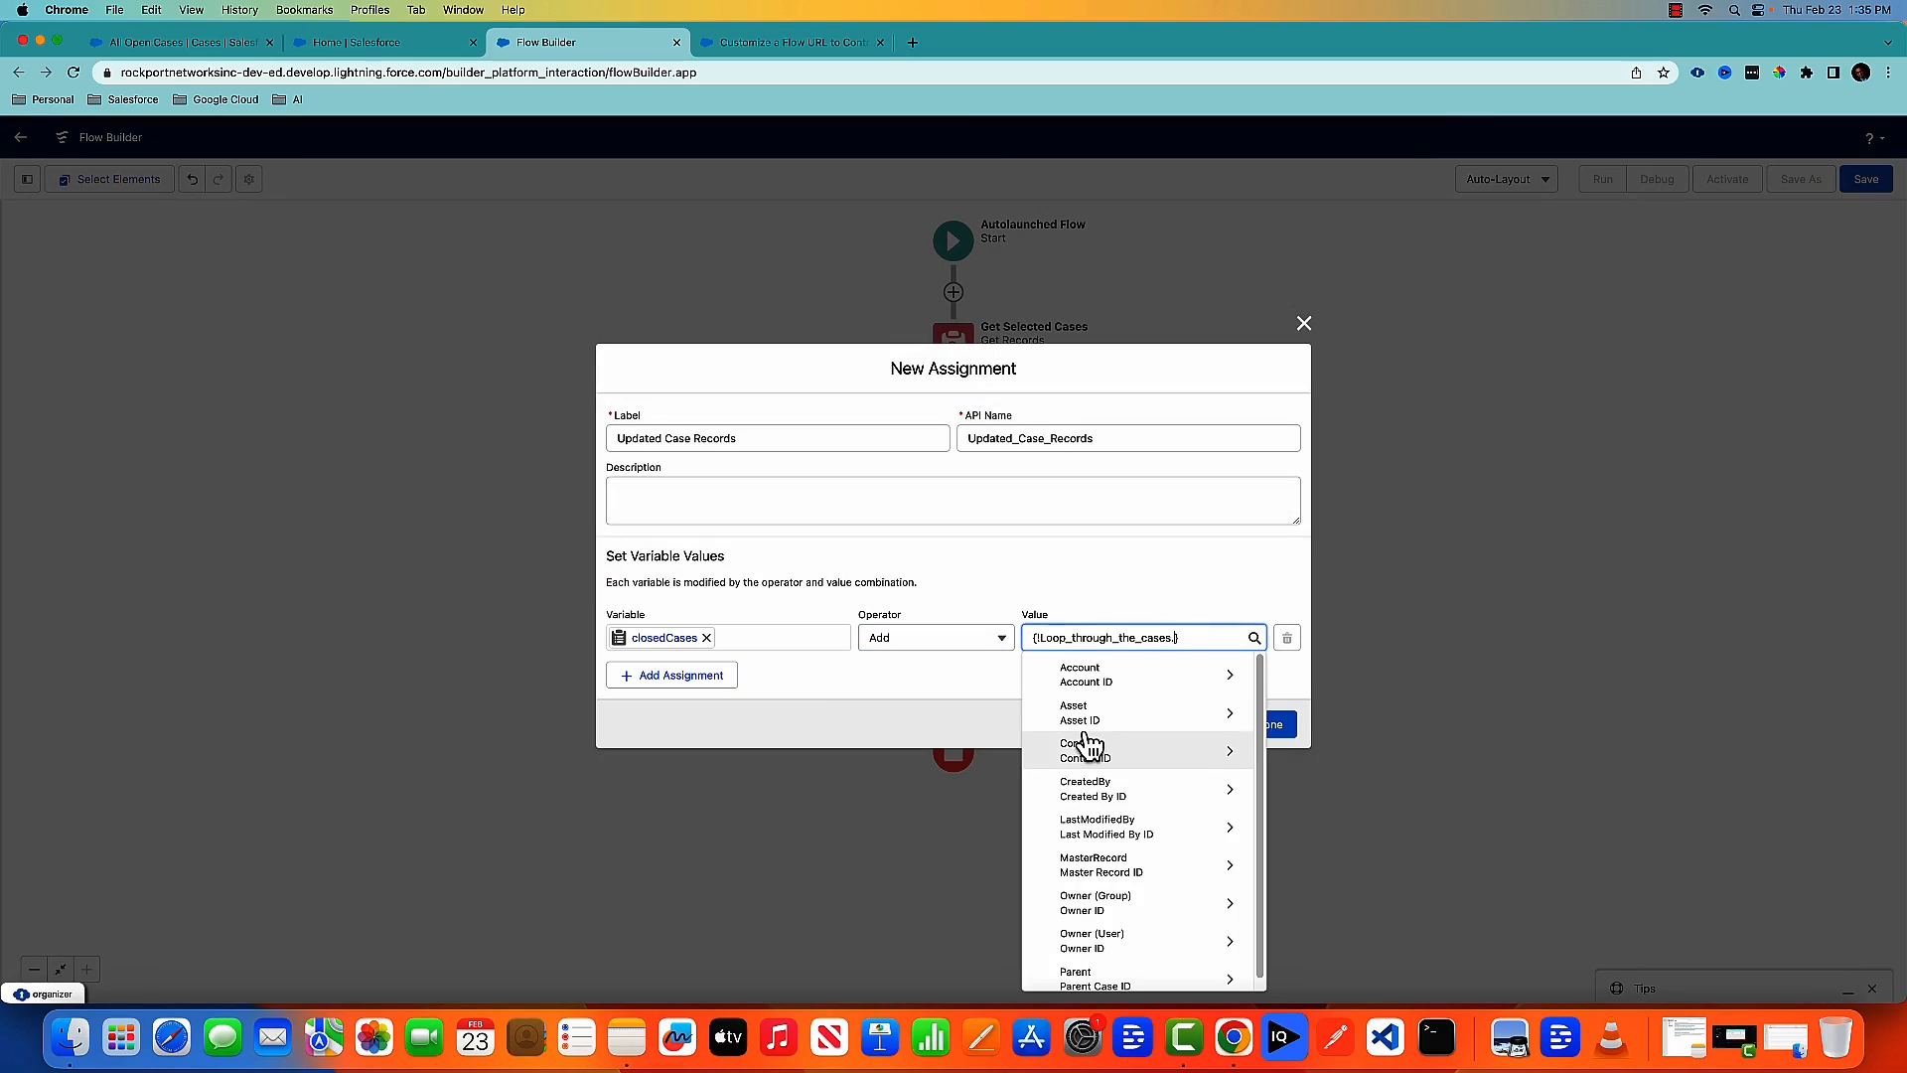
{"action": "key", "text": "BackSpace"}
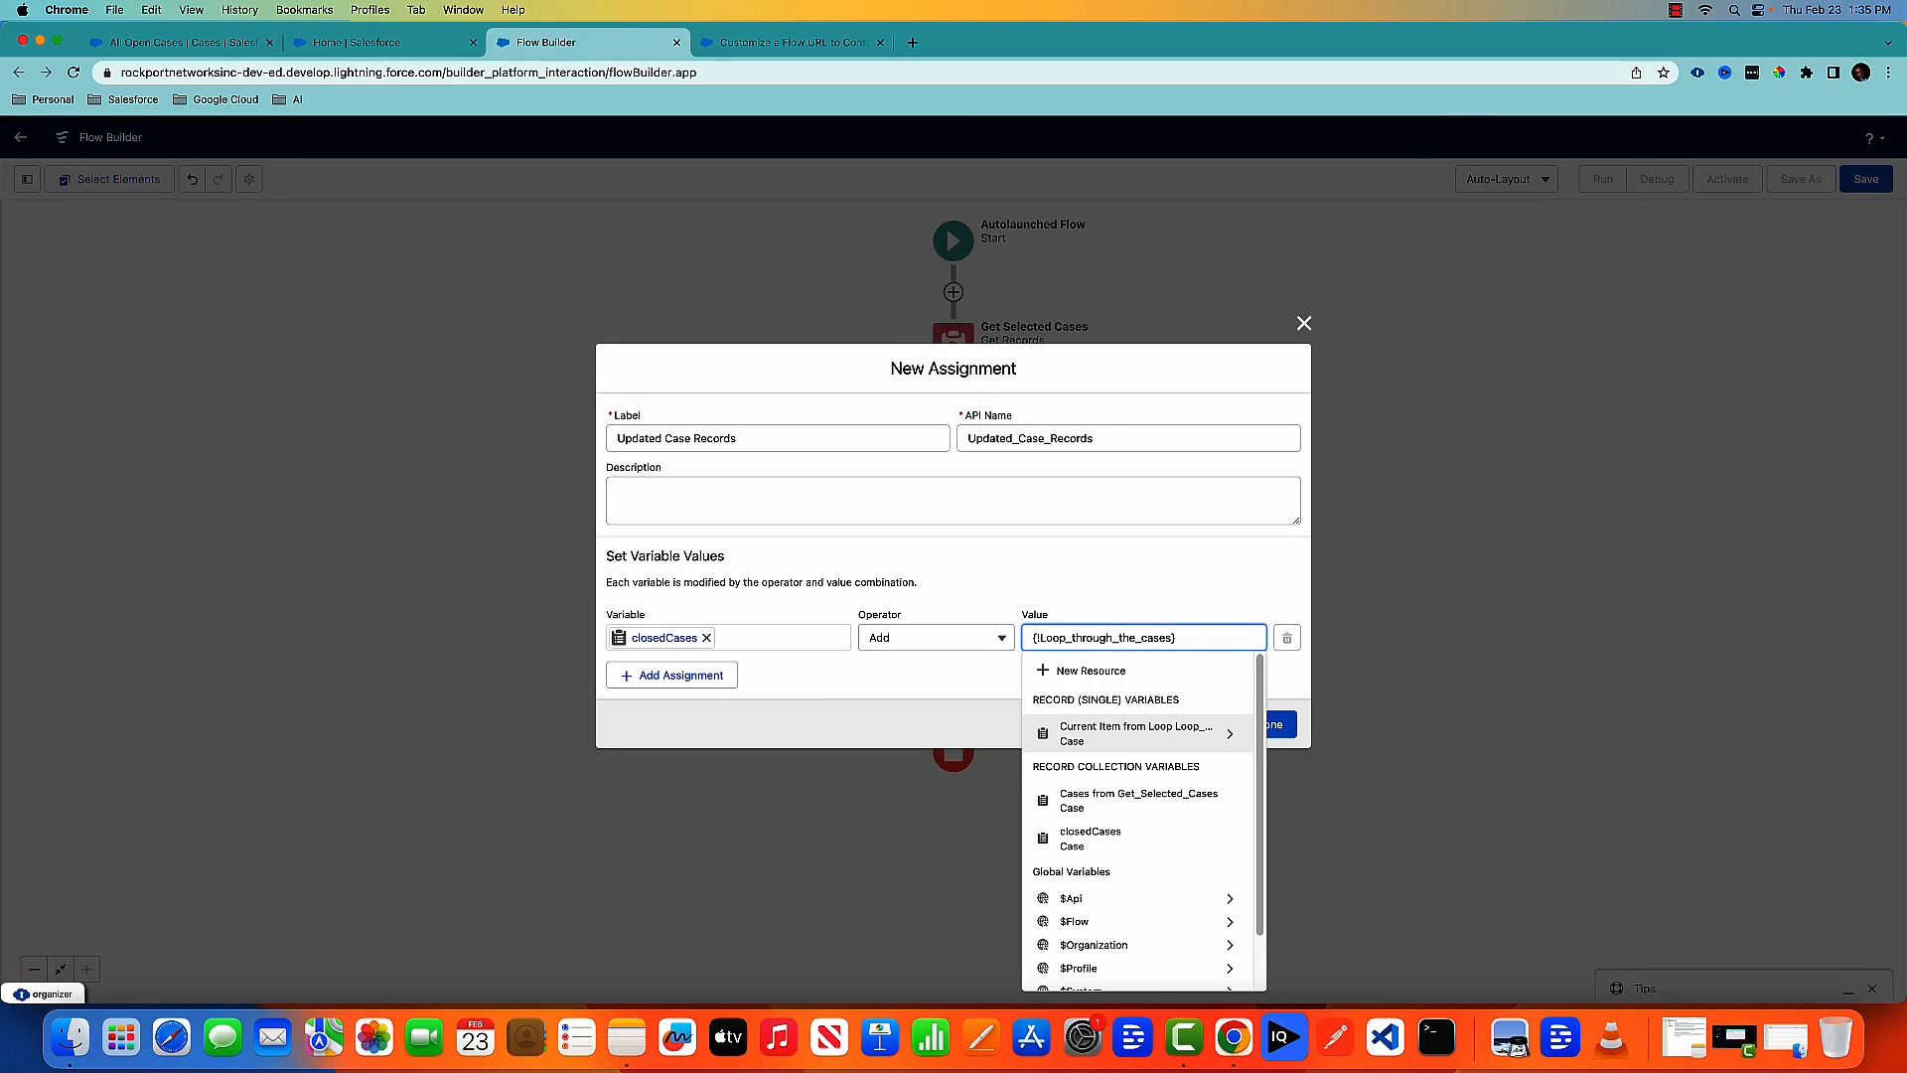
{"action": "left_click", "coordinate": [1174, 604]}
{"action": "left_click", "coordinate": [1264, 725]}
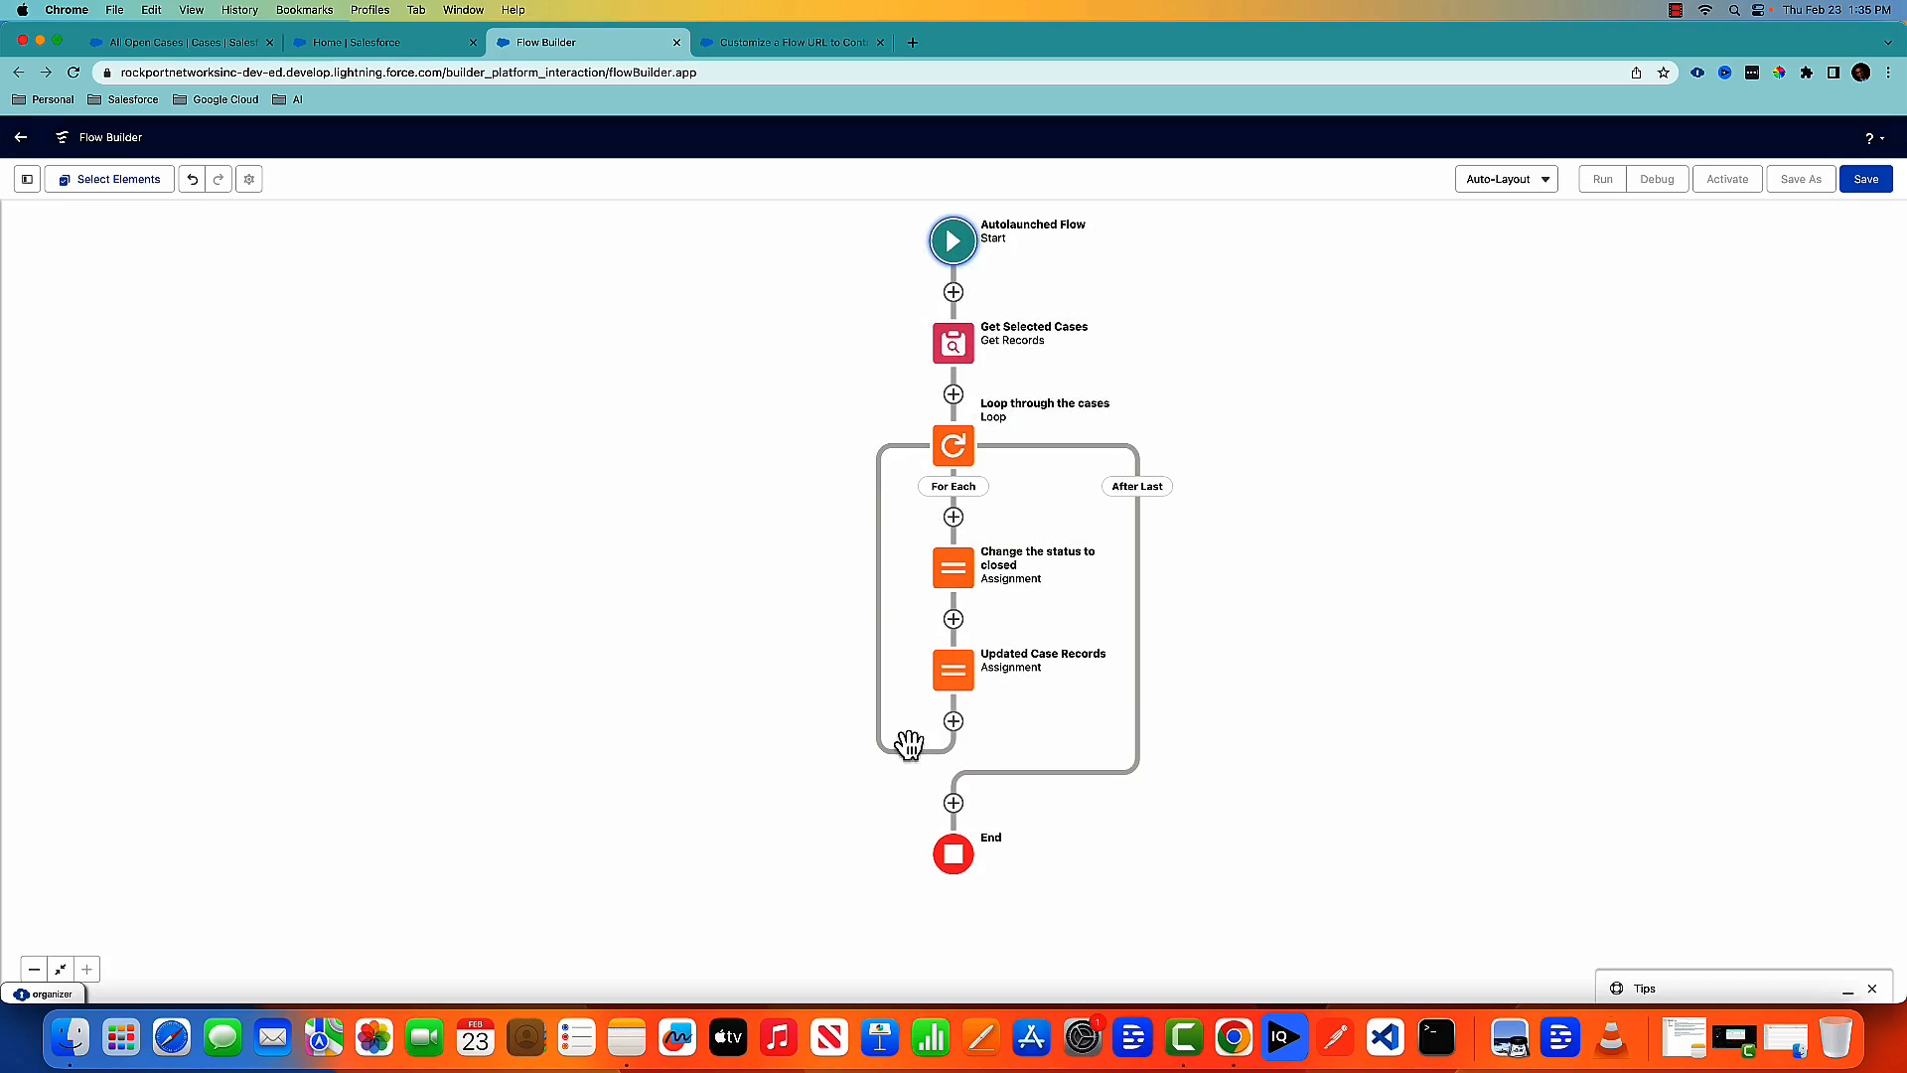
{"action": "left_click", "coordinate": [953, 804]}
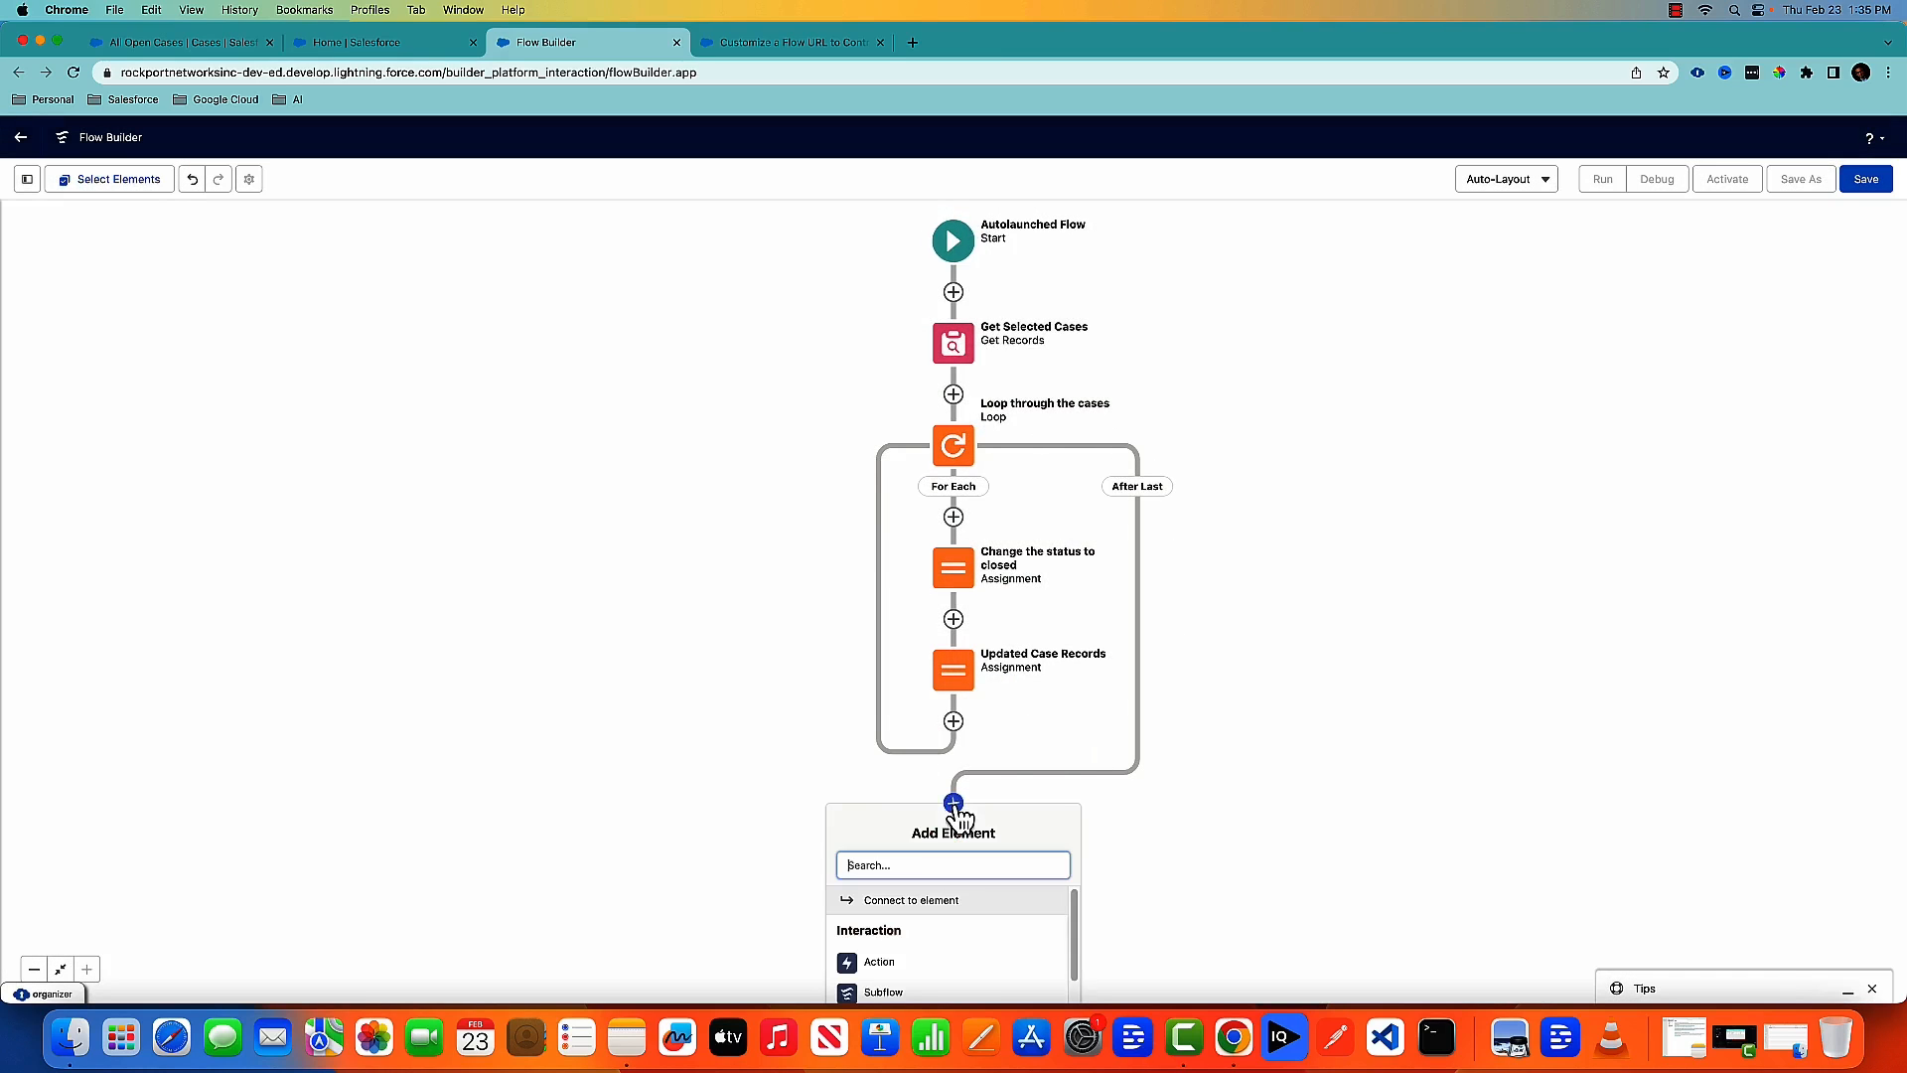
{"action": "type", "text": "Updated"}
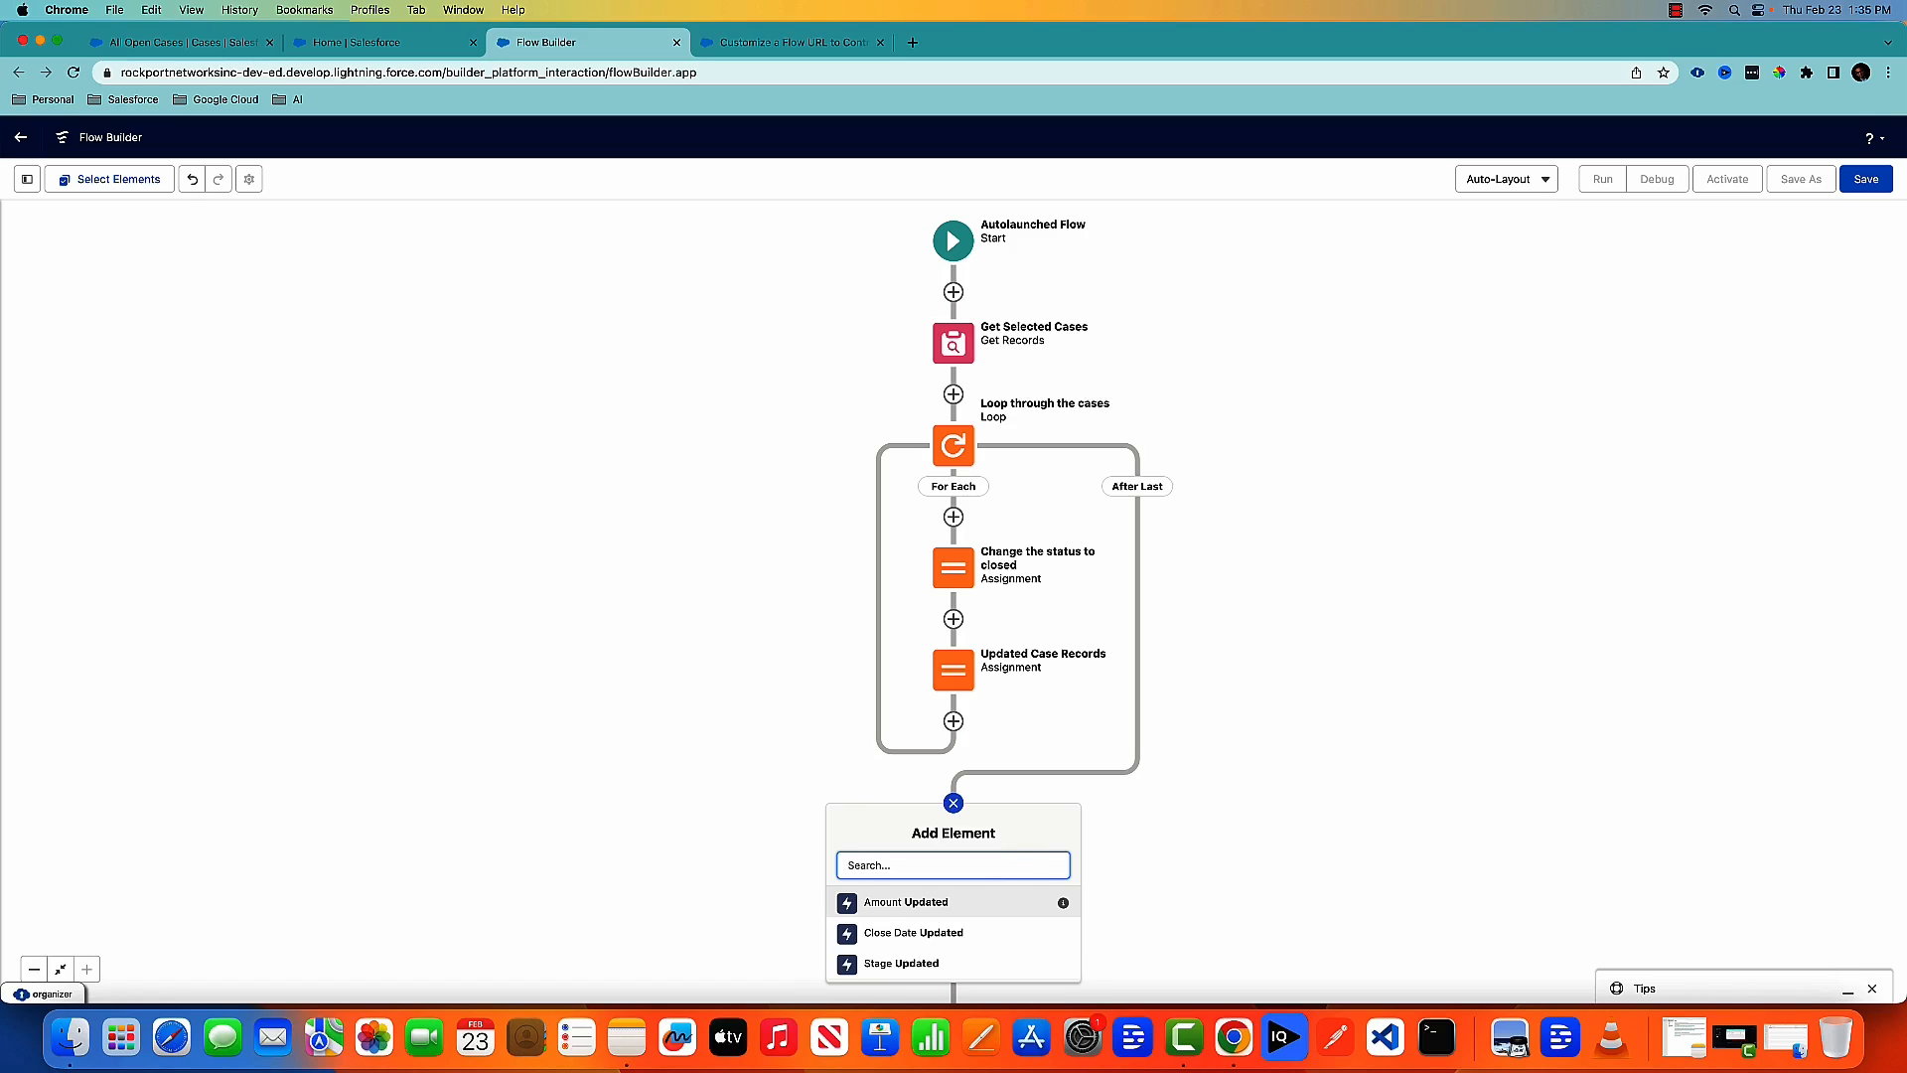
{"action": "left_click", "coordinate": [1284, 757]}
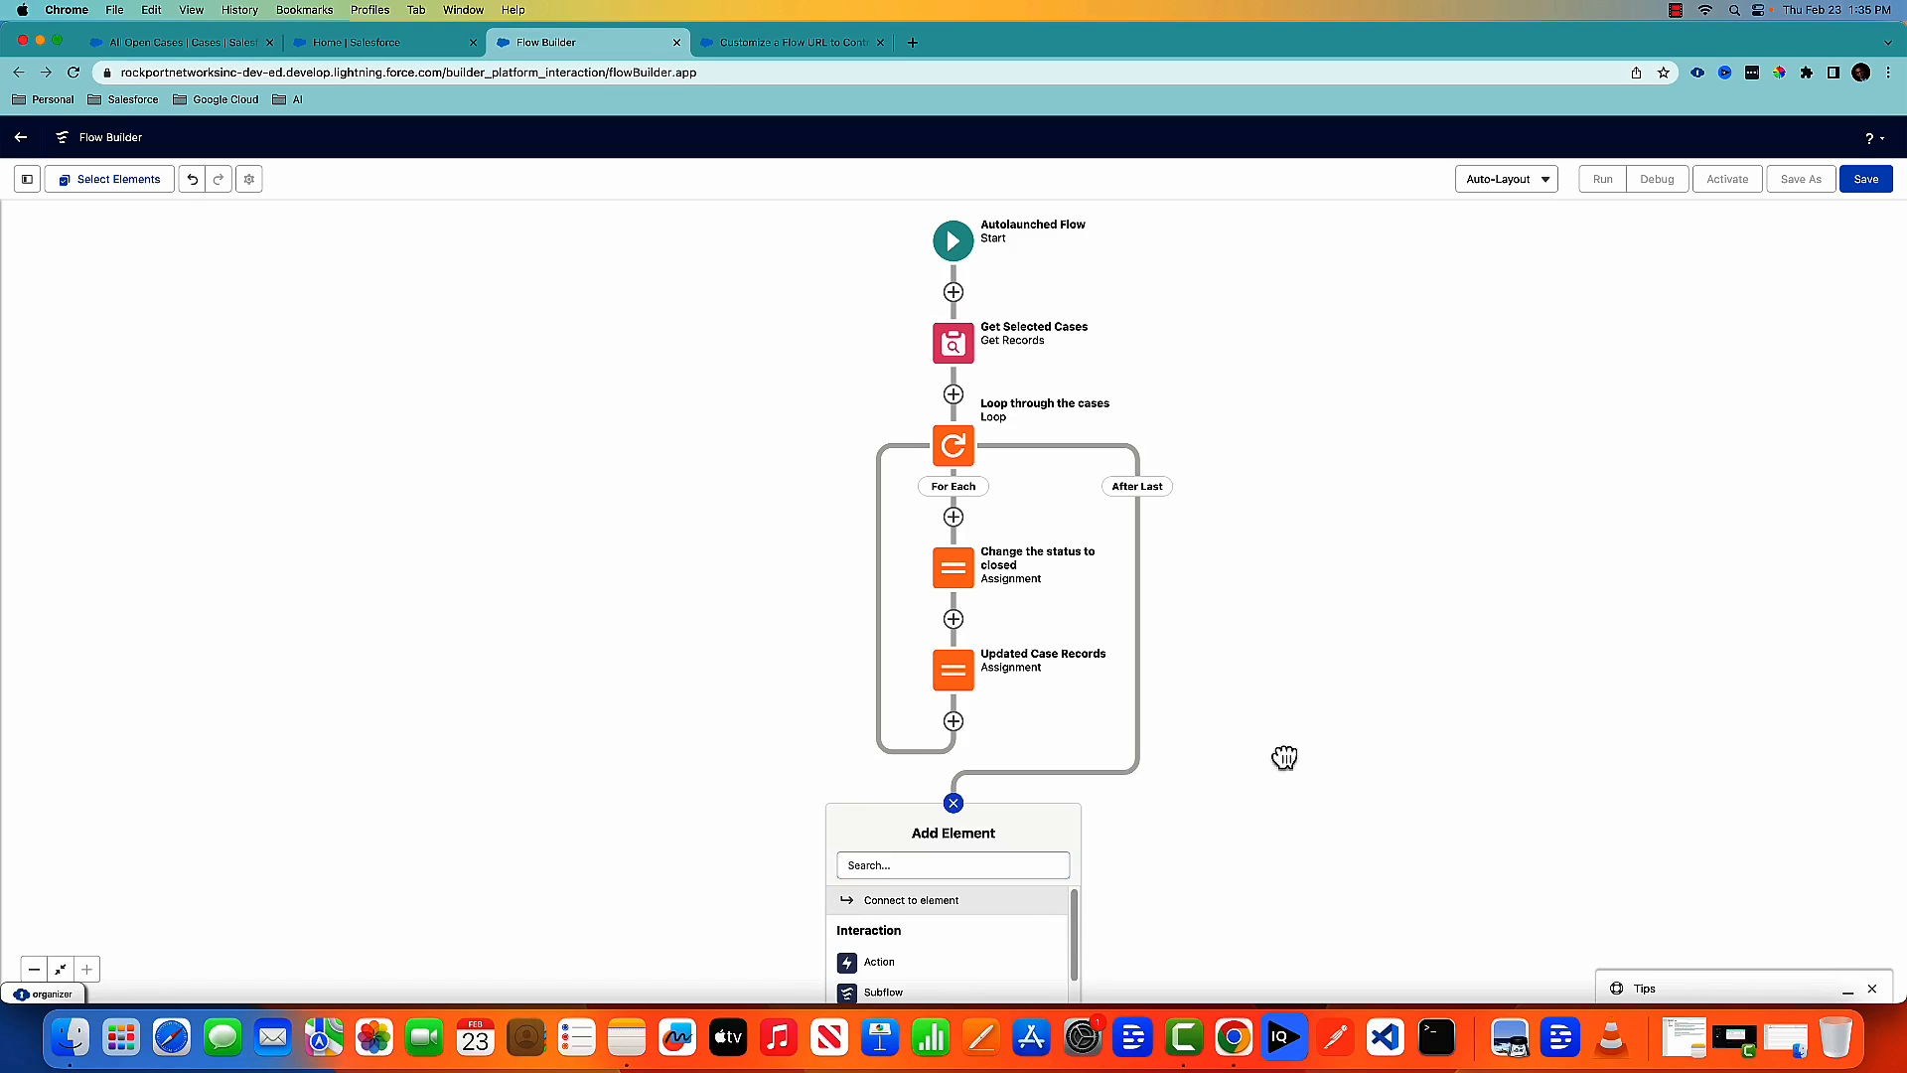
Step: Add an Update Records element labelled Update Cases on the path after the loop, before End
{"action": "left_click_drag", "start_coordinate": [775, 598], "coordinate": [726, 79]}
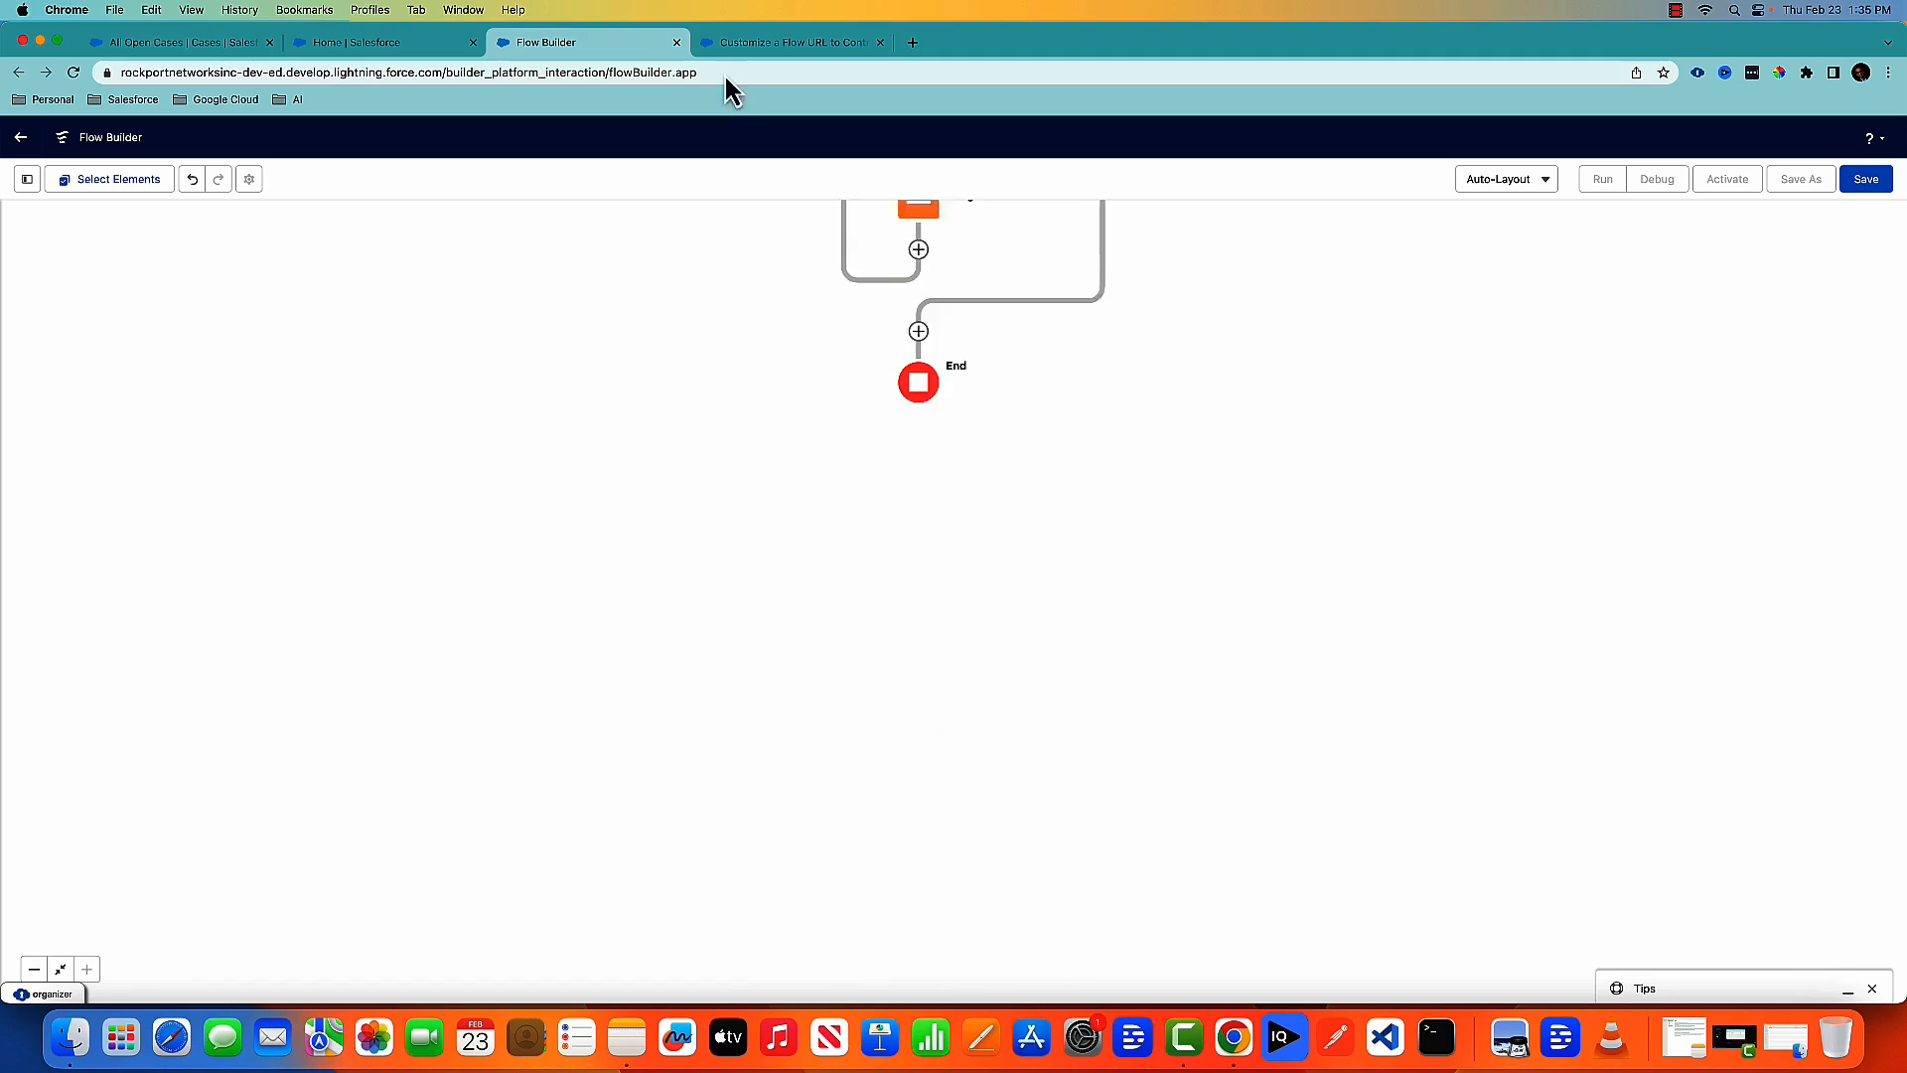
{"action": "left_click", "coordinate": [908, 278]}
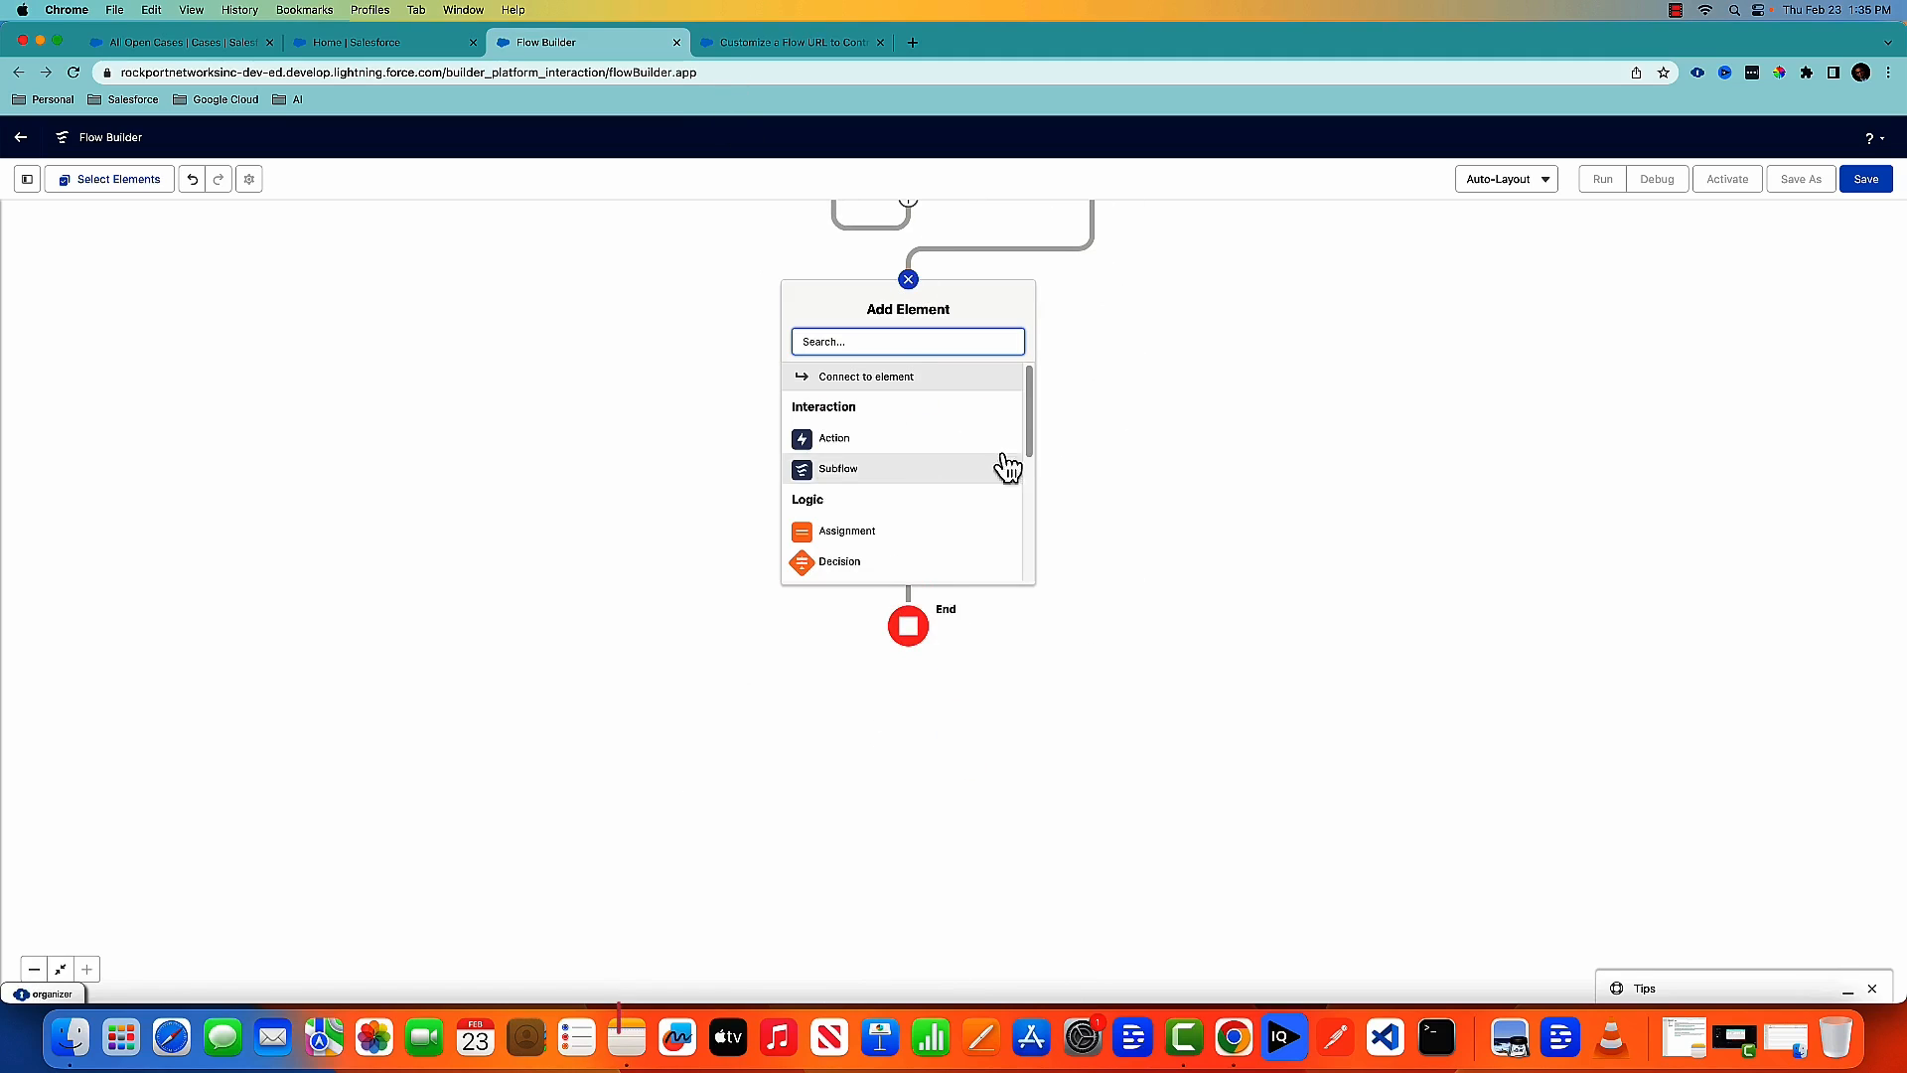
{"action": "left_click_drag", "start_coordinate": [1029, 425], "coordinate": [1019, 570]}
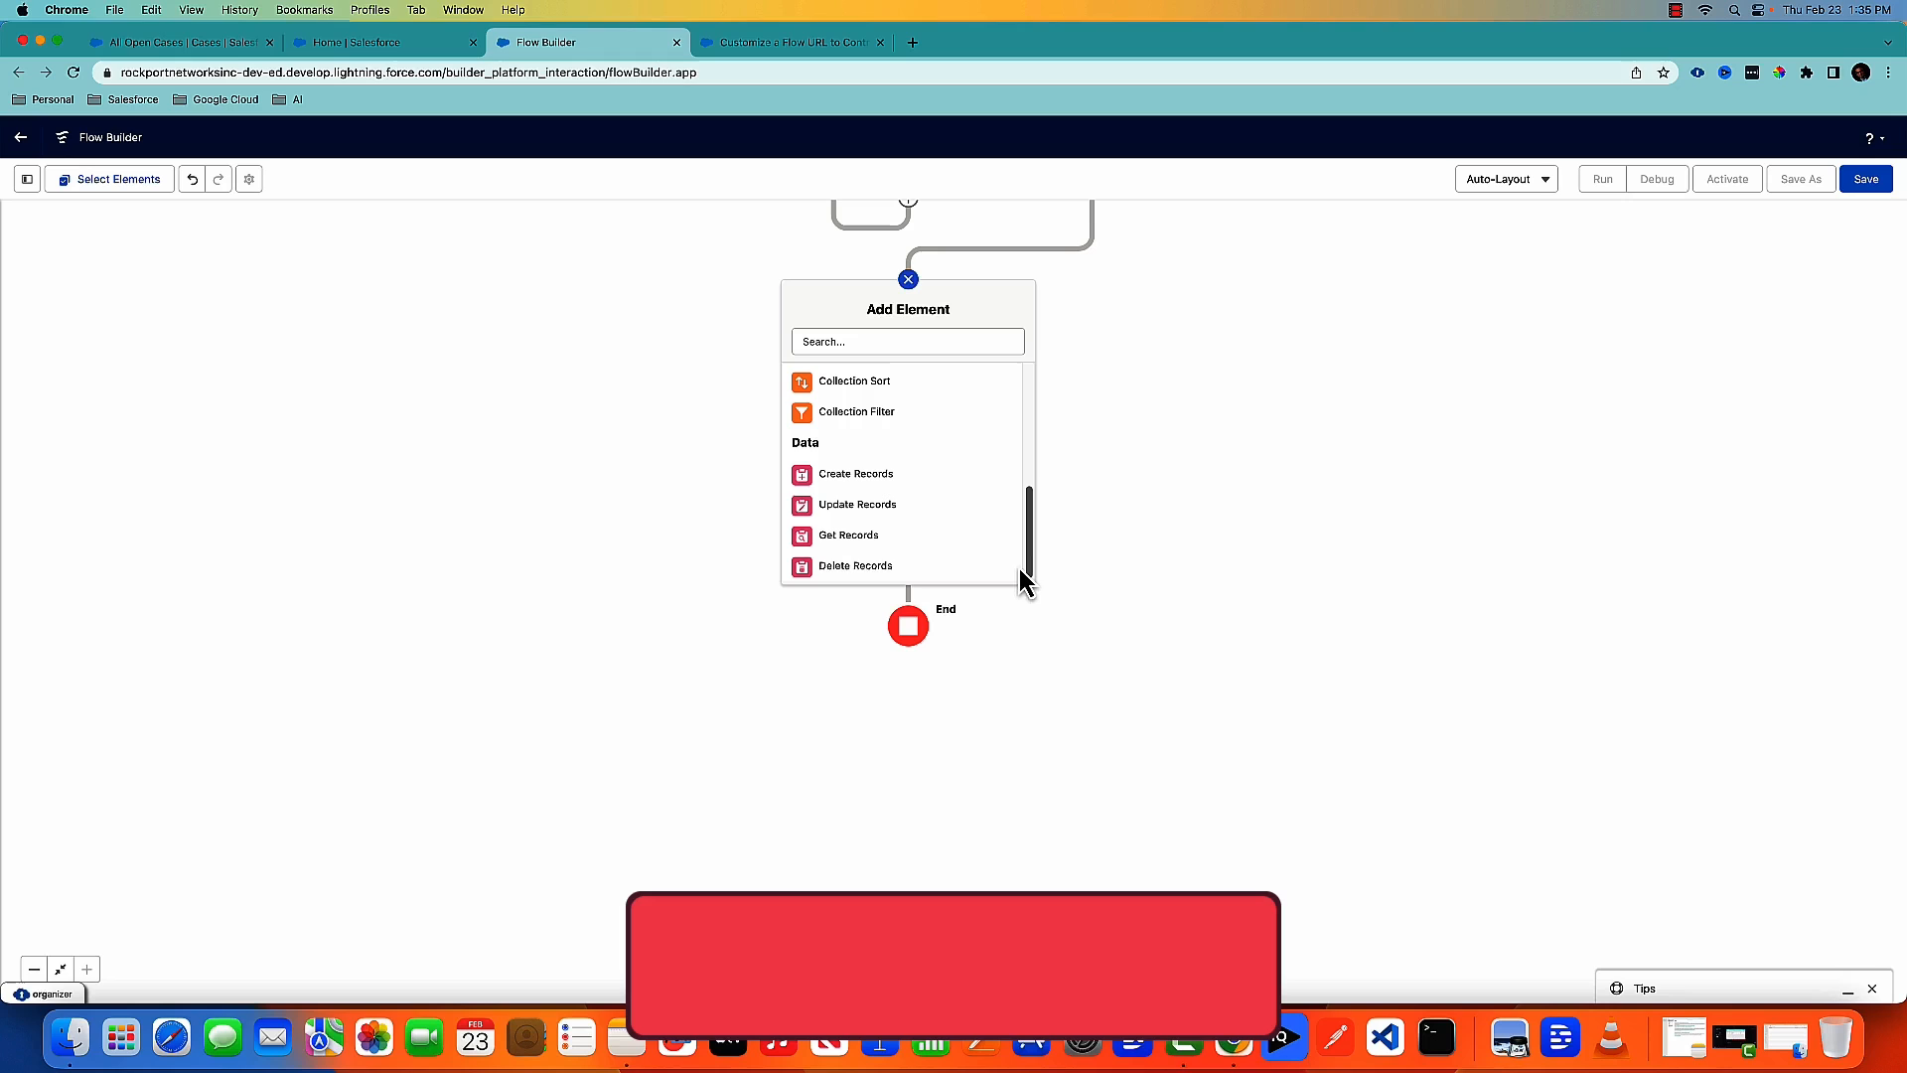
{"action": "left_click", "coordinate": [860, 506]}
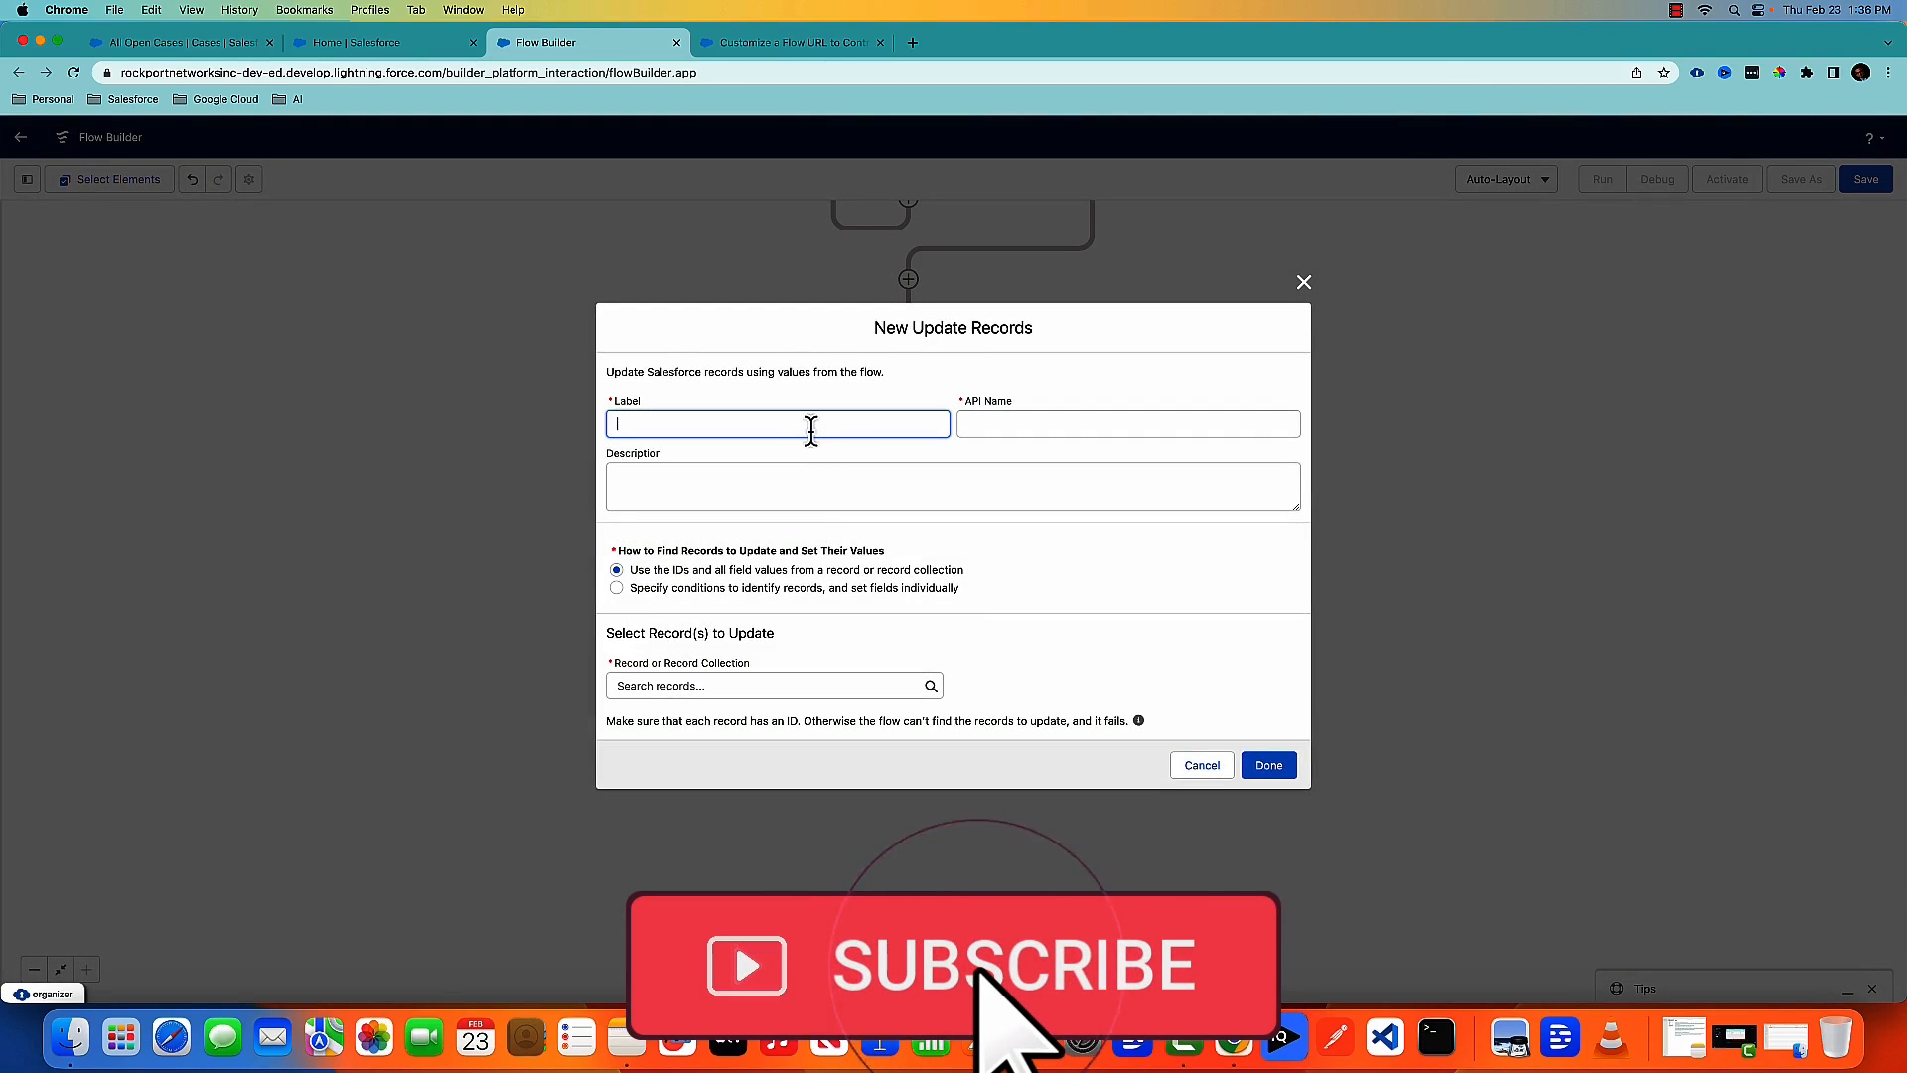
{"action": "type", "text": "Upd"}
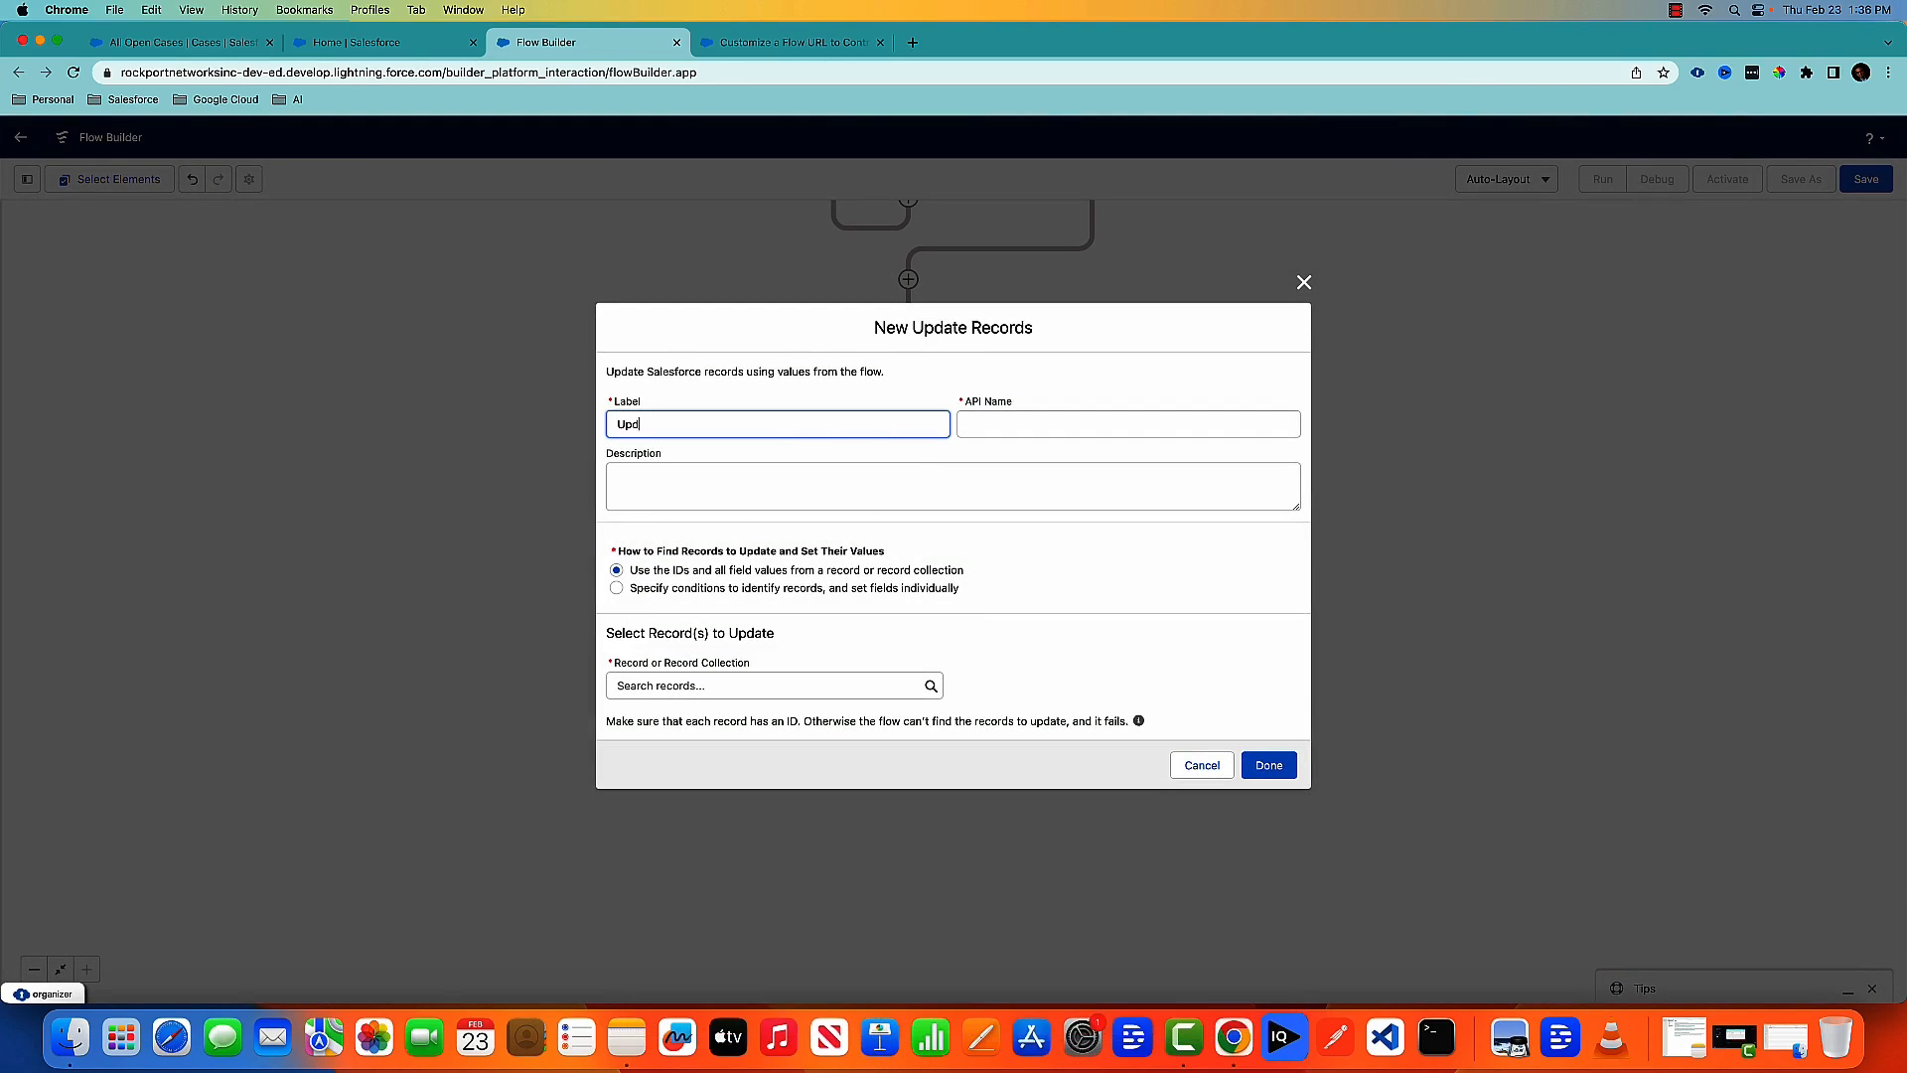
{"action": "type", "text": "ate Cases"}
{"action": "key", "text": "Tab"}
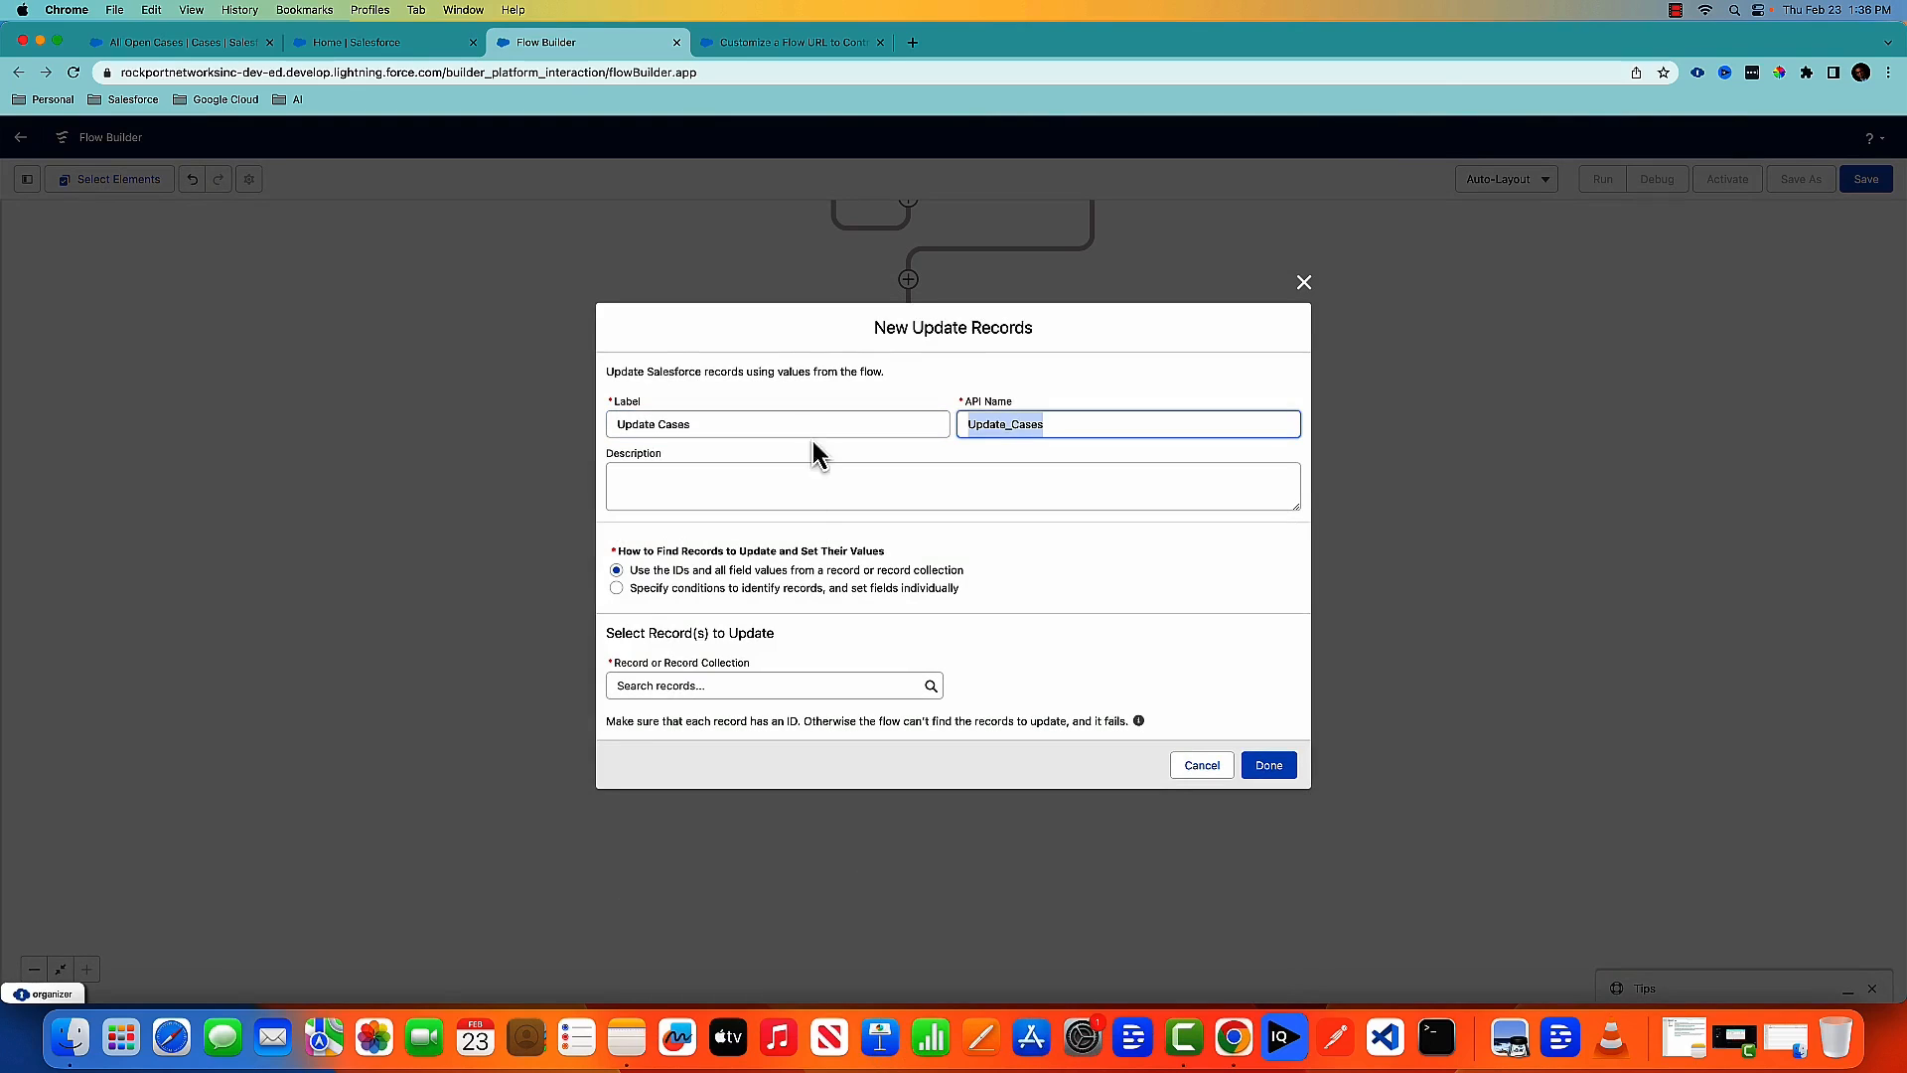
Step: Use the closedCases collection as the records to update and finish the Update Cases element
{"action": "left_click", "coordinate": [763, 684]}
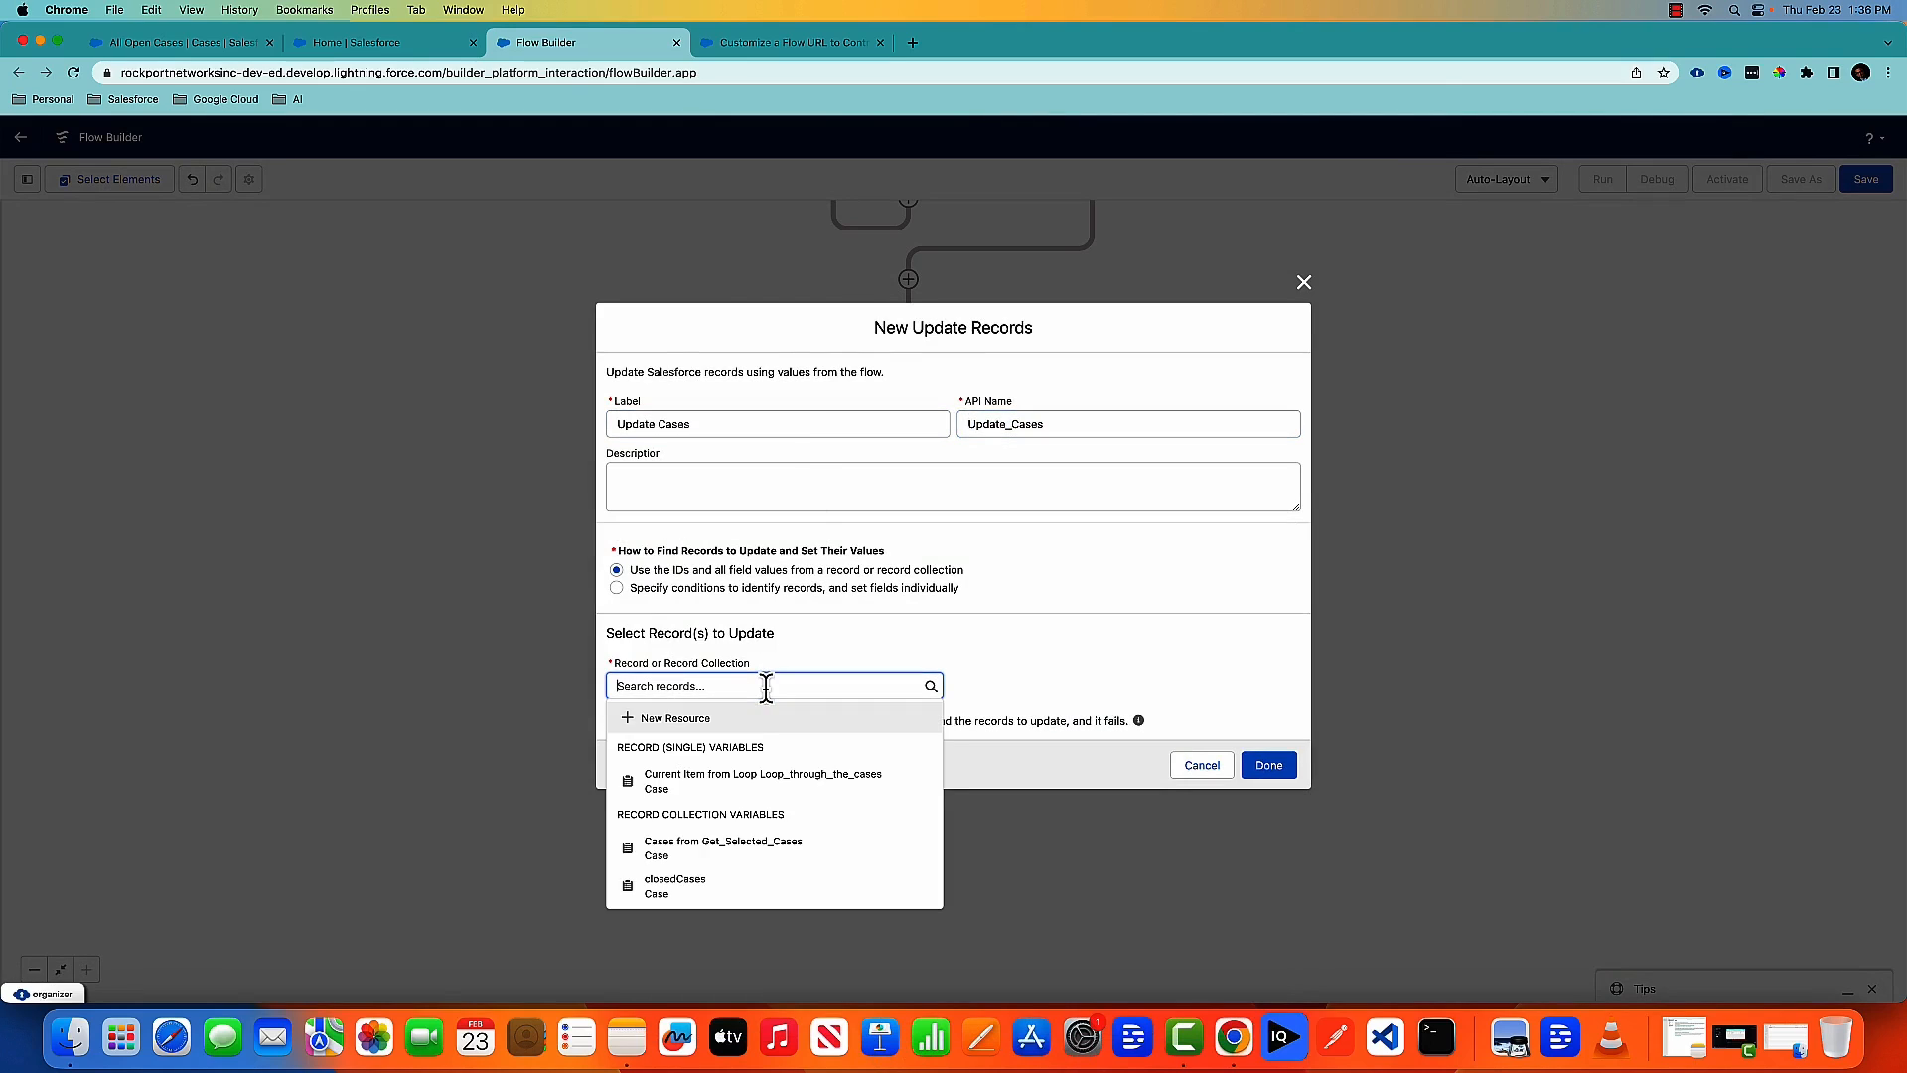
{"action": "left_click", "coordinate": [741, 885]}
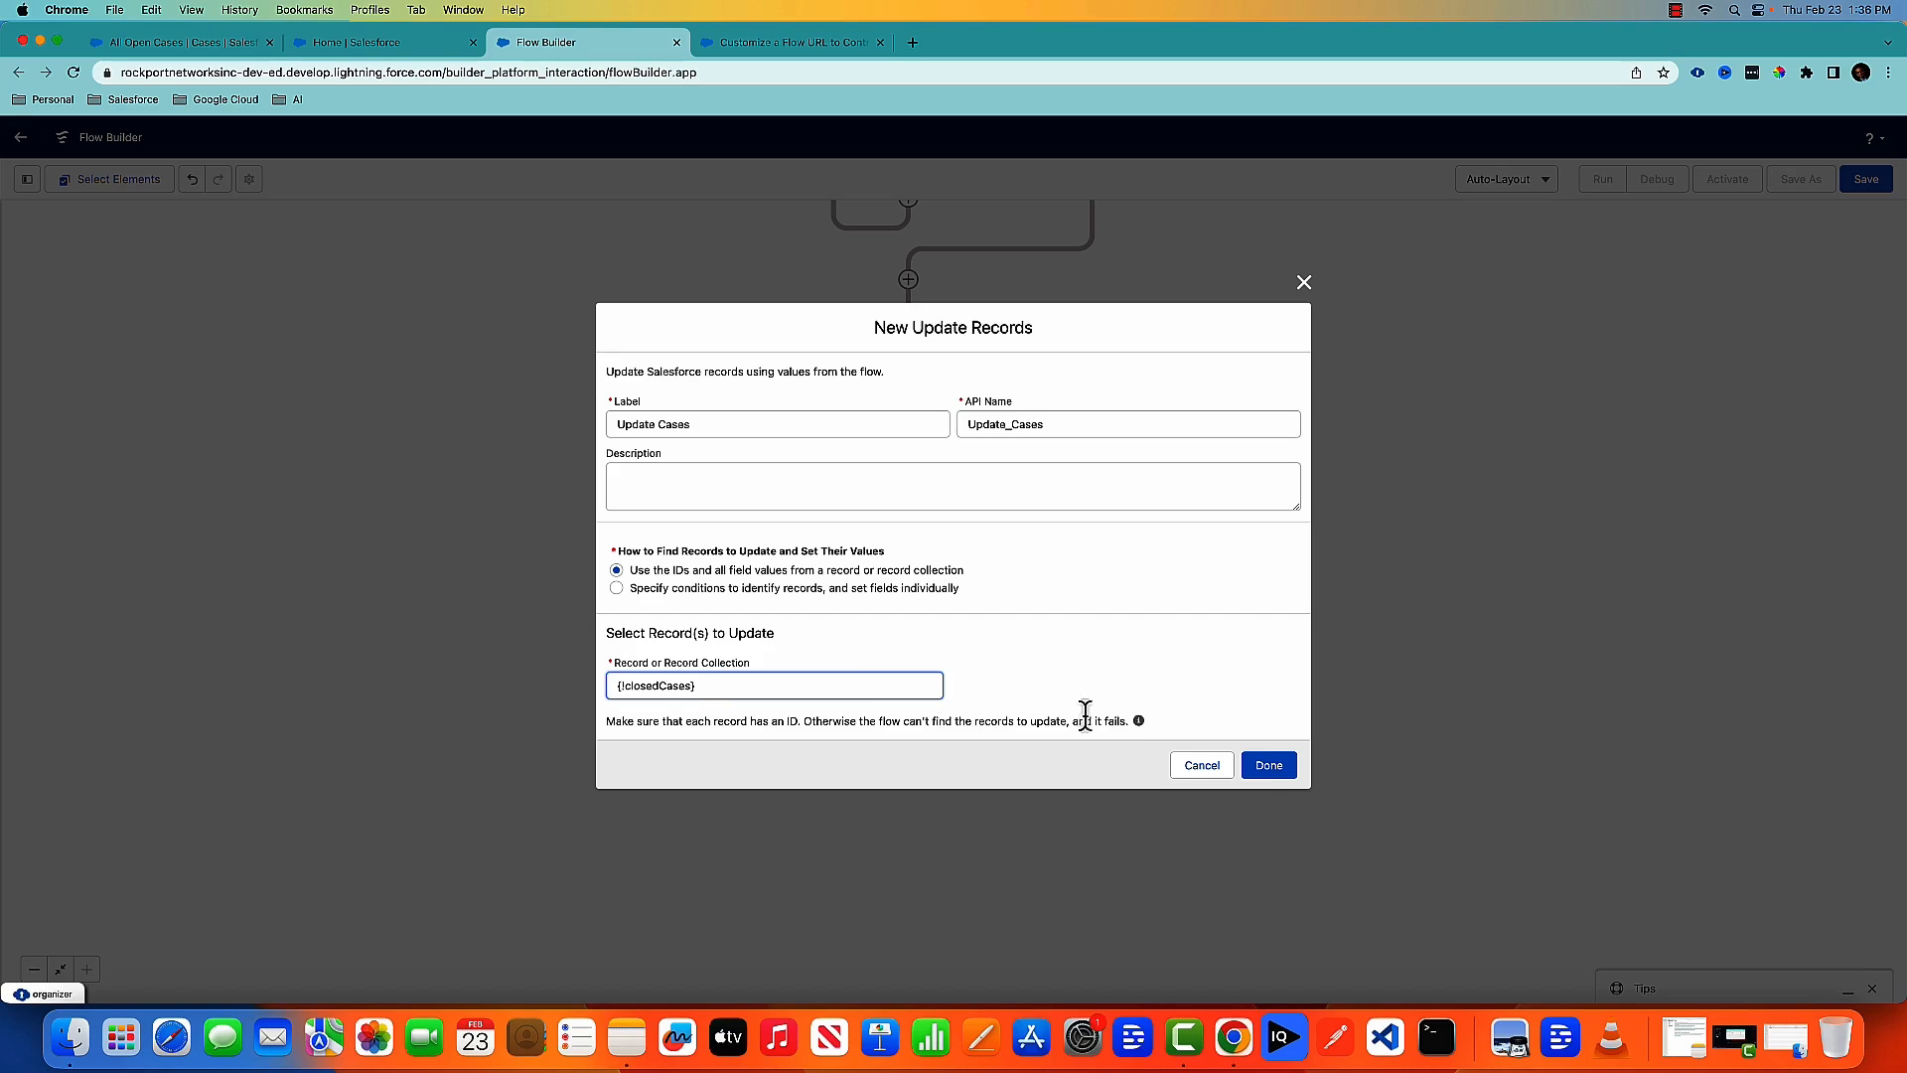
{"action": "left_click", "coordinate": [1270, 770]}
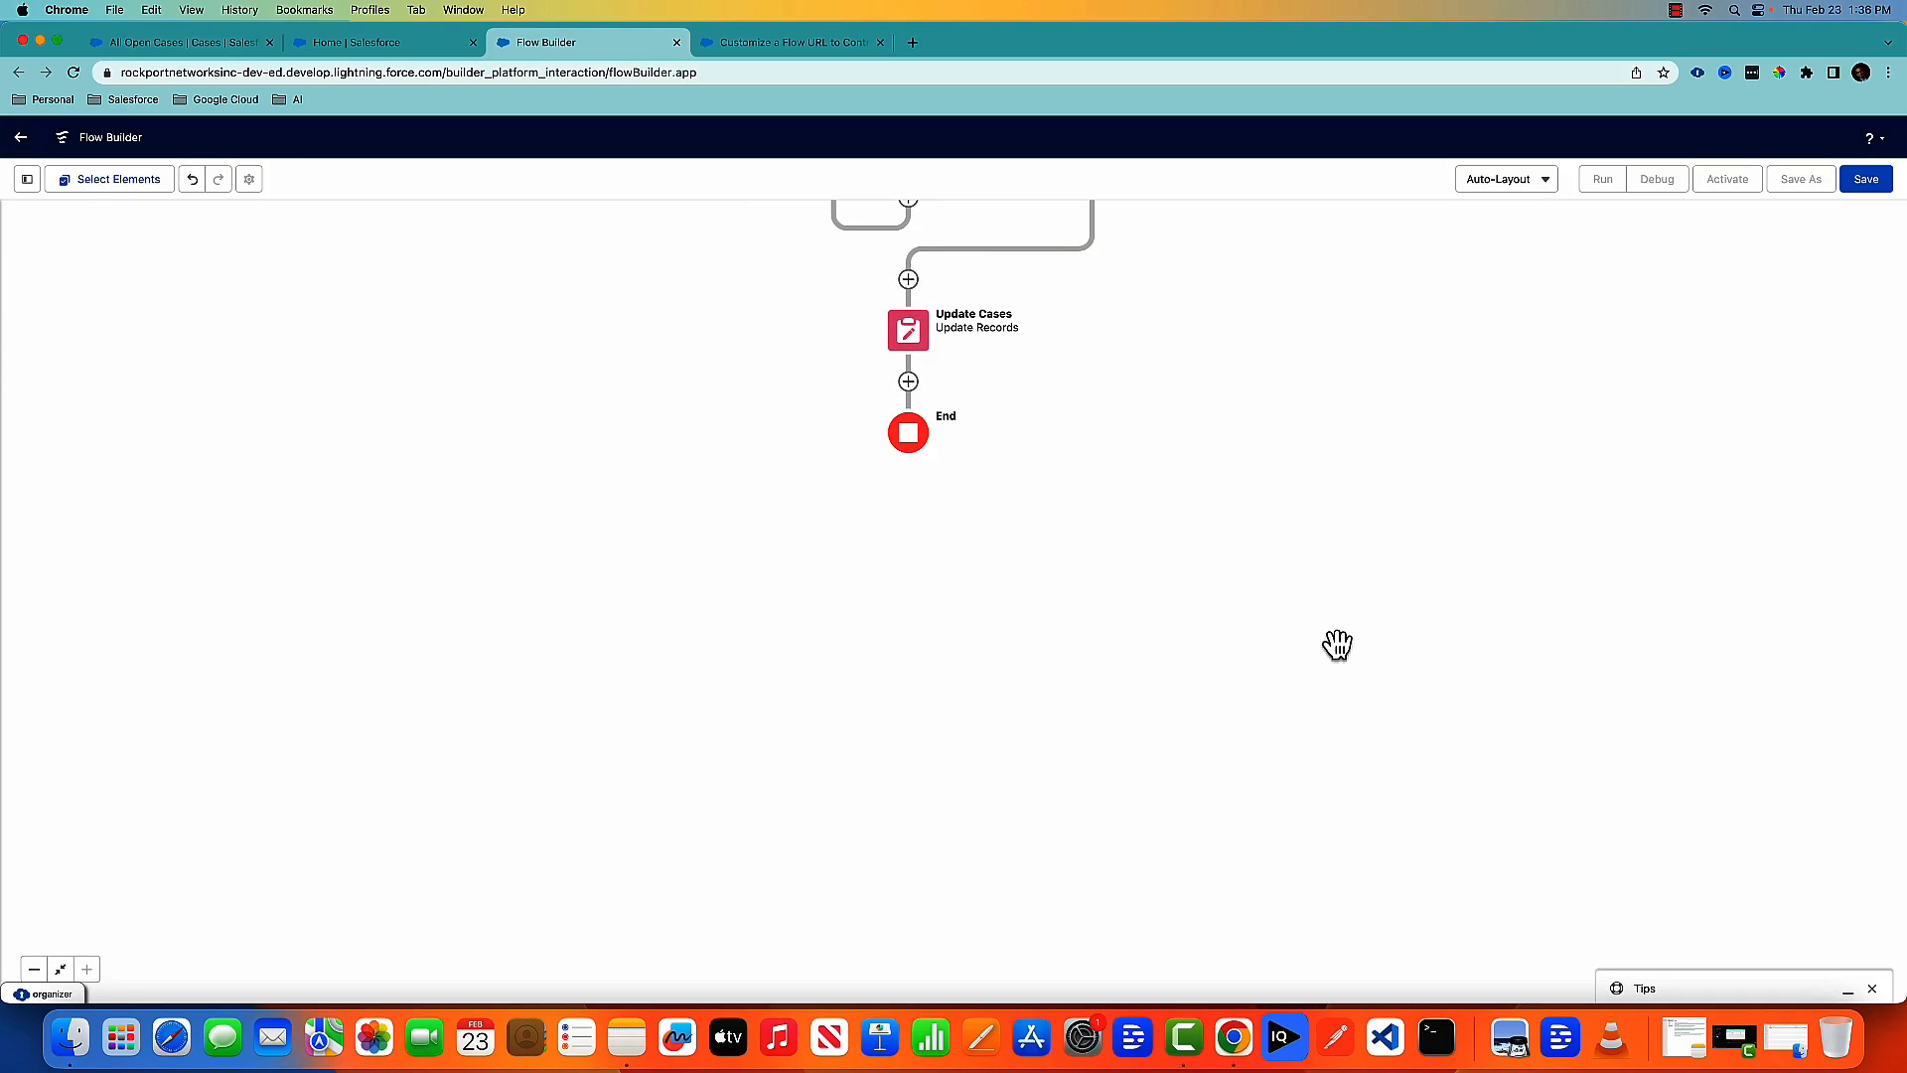
Step: Save the flow with the label Case Close and activate it
{"action": "scroll", "coordinate": [1209, 357], "scroll_direction": "up", "scroll_amount": 5}
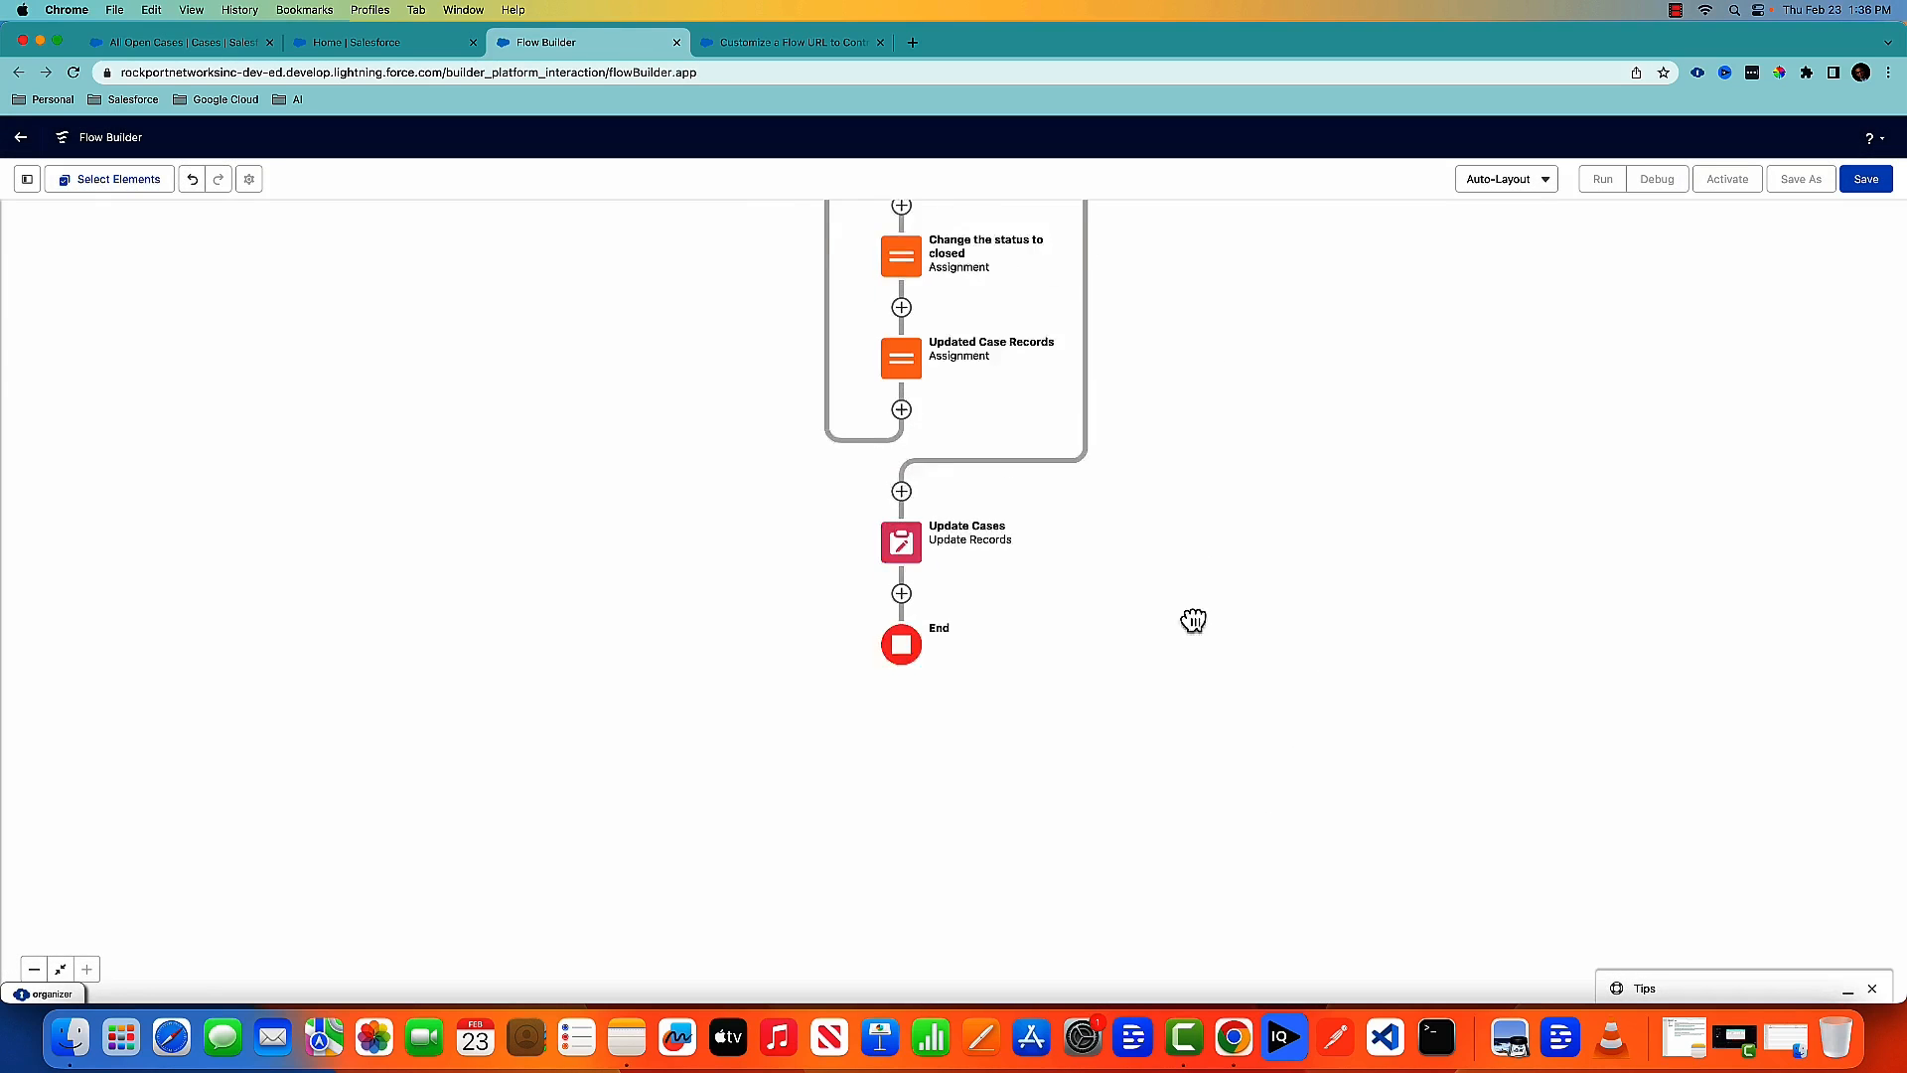
{"action": "left_click", "coordinate": [1866, 181]}
{"action": "left_click", "coordinate": [809, 498]}
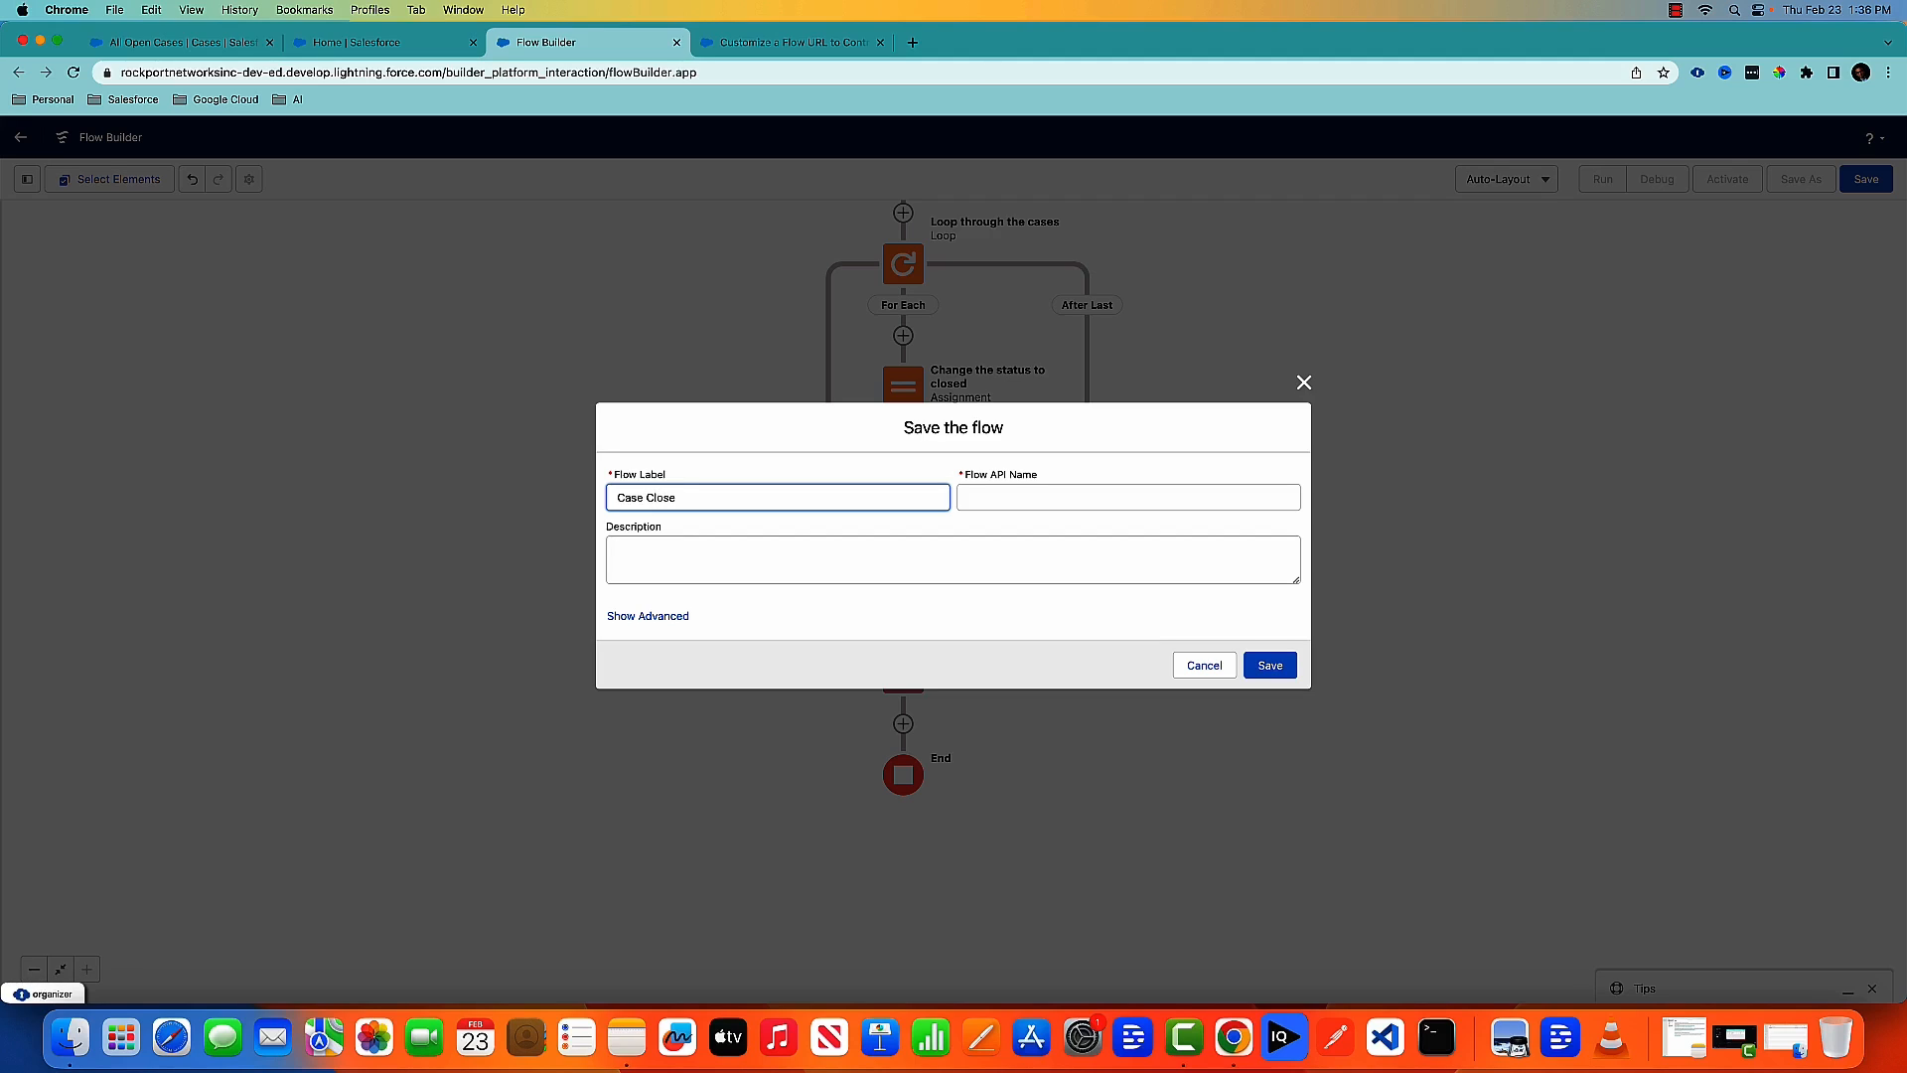
{"action": "key", "text": "Tab"}
{"action": "left_click", "coordinate": [1270, 664]}
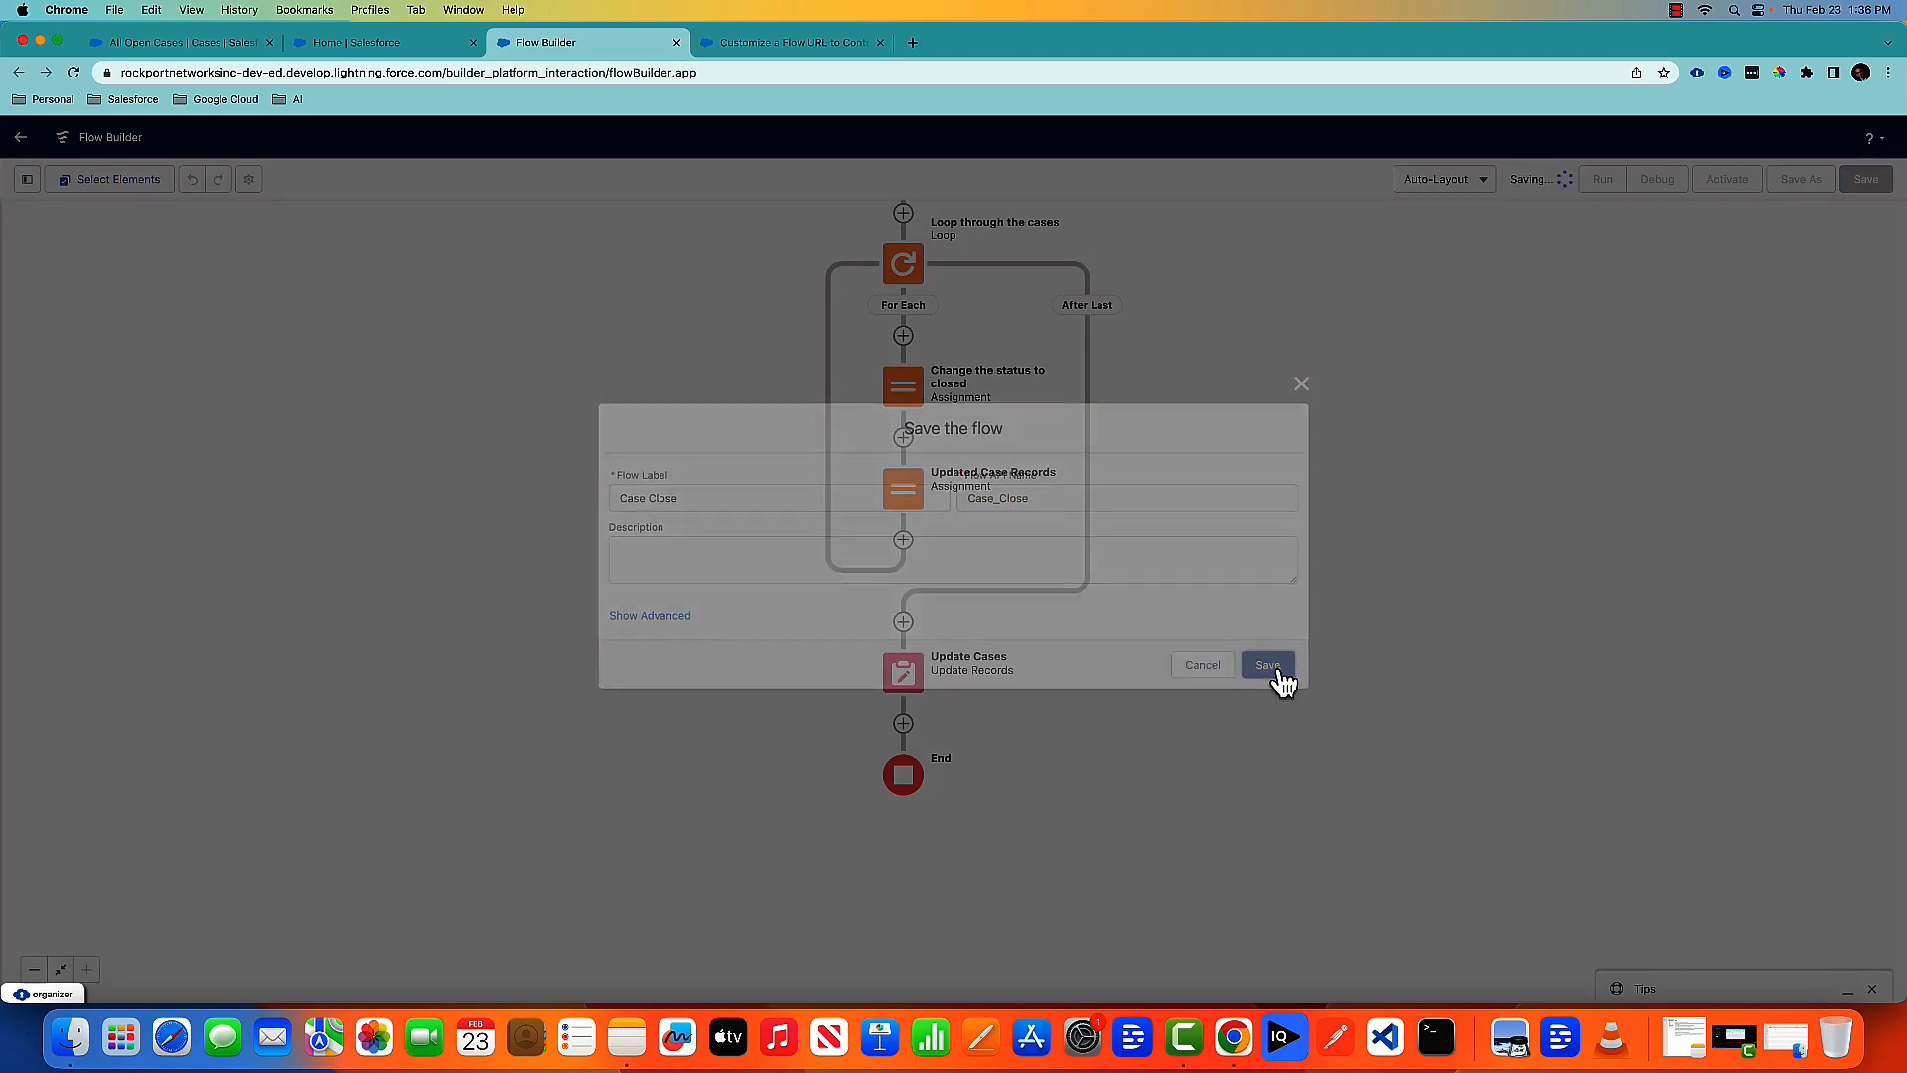
{"action": "left_click", "coordinate": [1732, 185]}
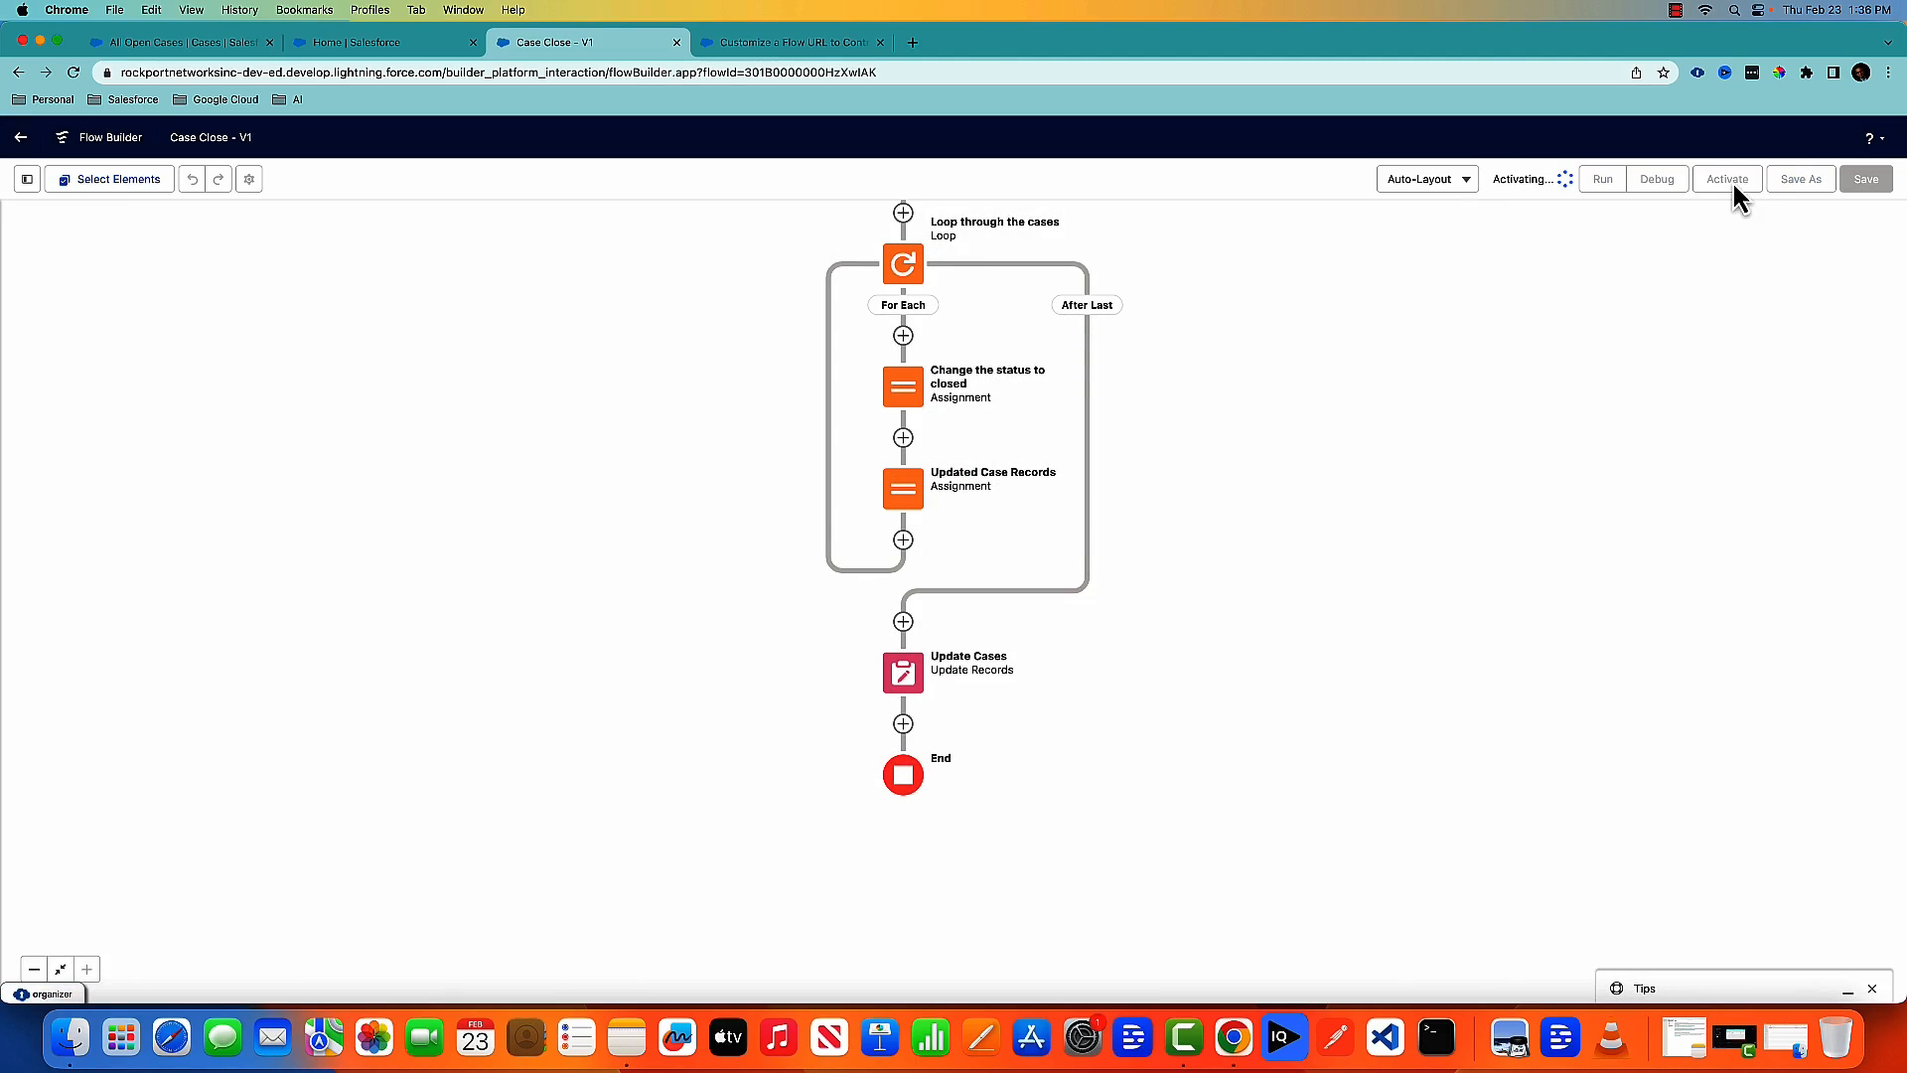
Step: Start a new custom button or link for the Case object in the Object Manager
{"action": "left_click", "coordinate": [407, 42]}
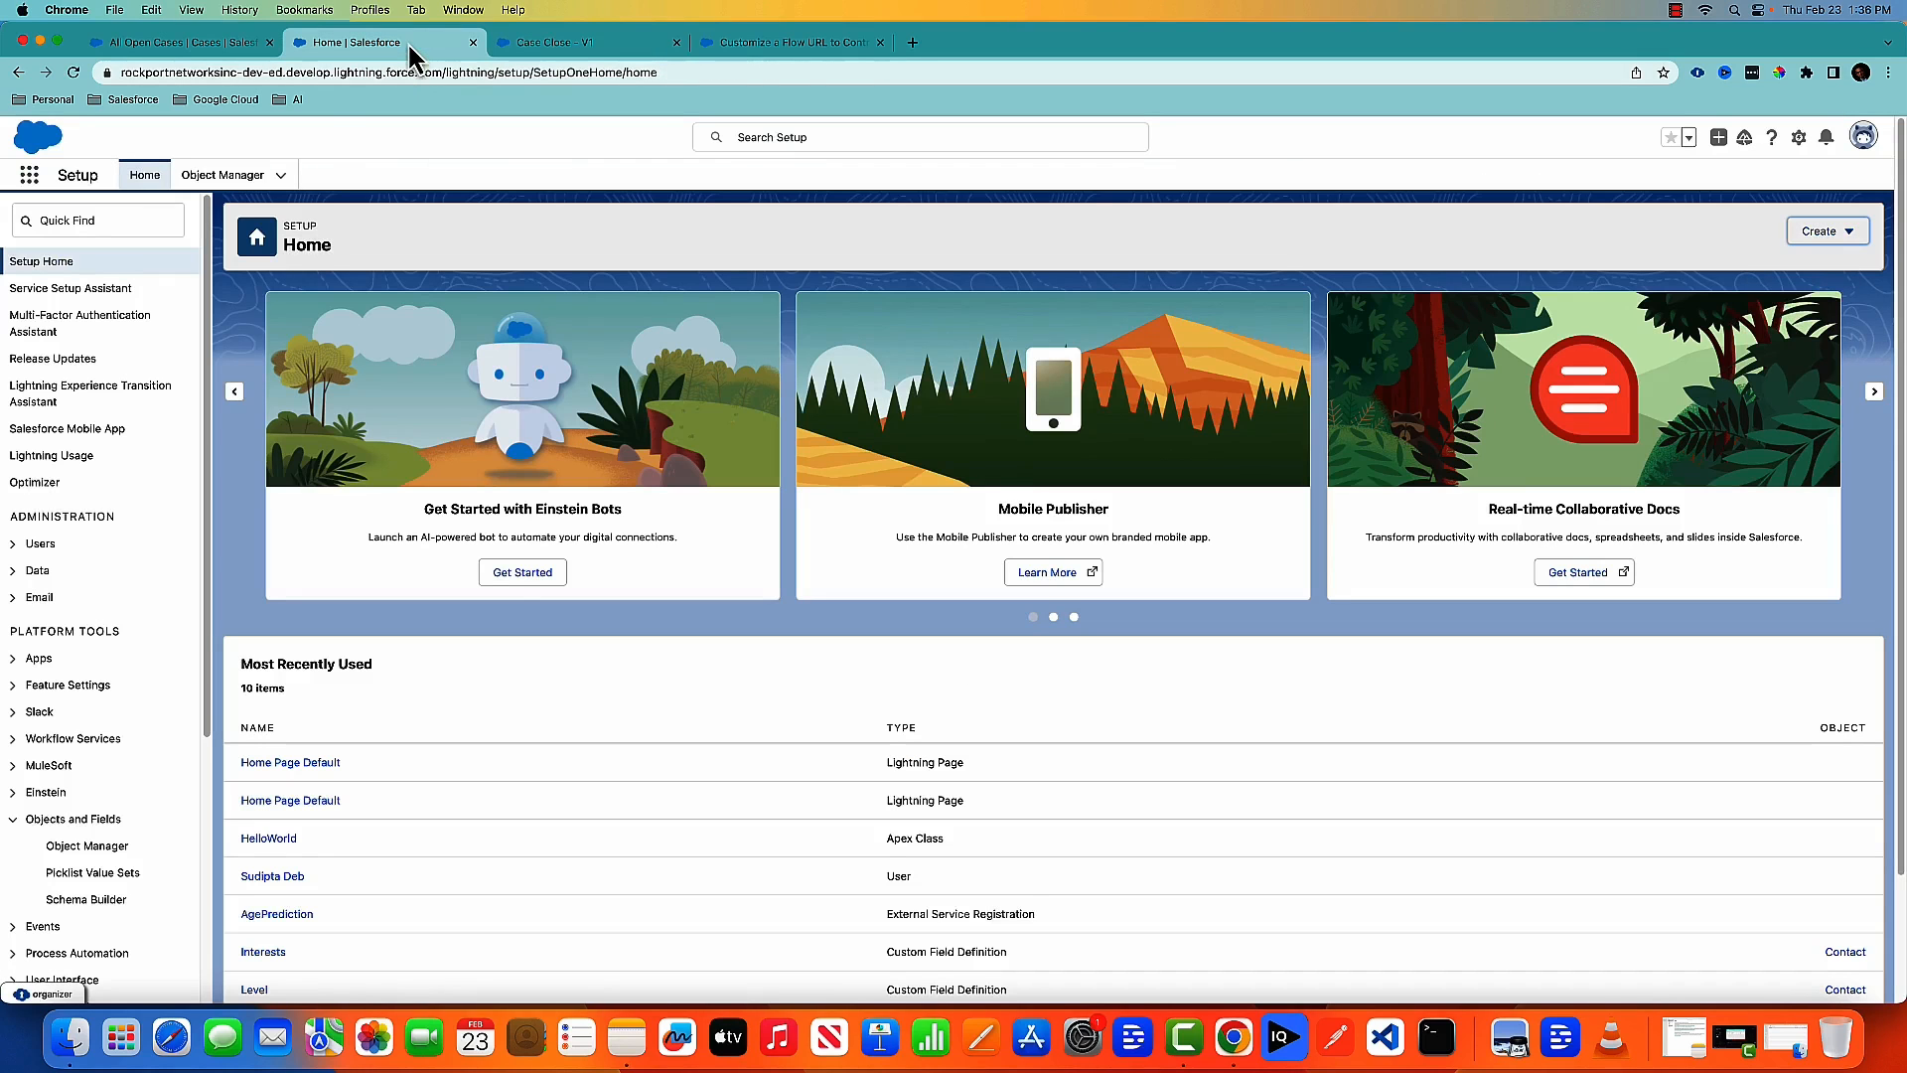
{"action": "left_click", "coordinate": [222, 175]}
{"action": "left_click", "coordinate": [1542, 230]}
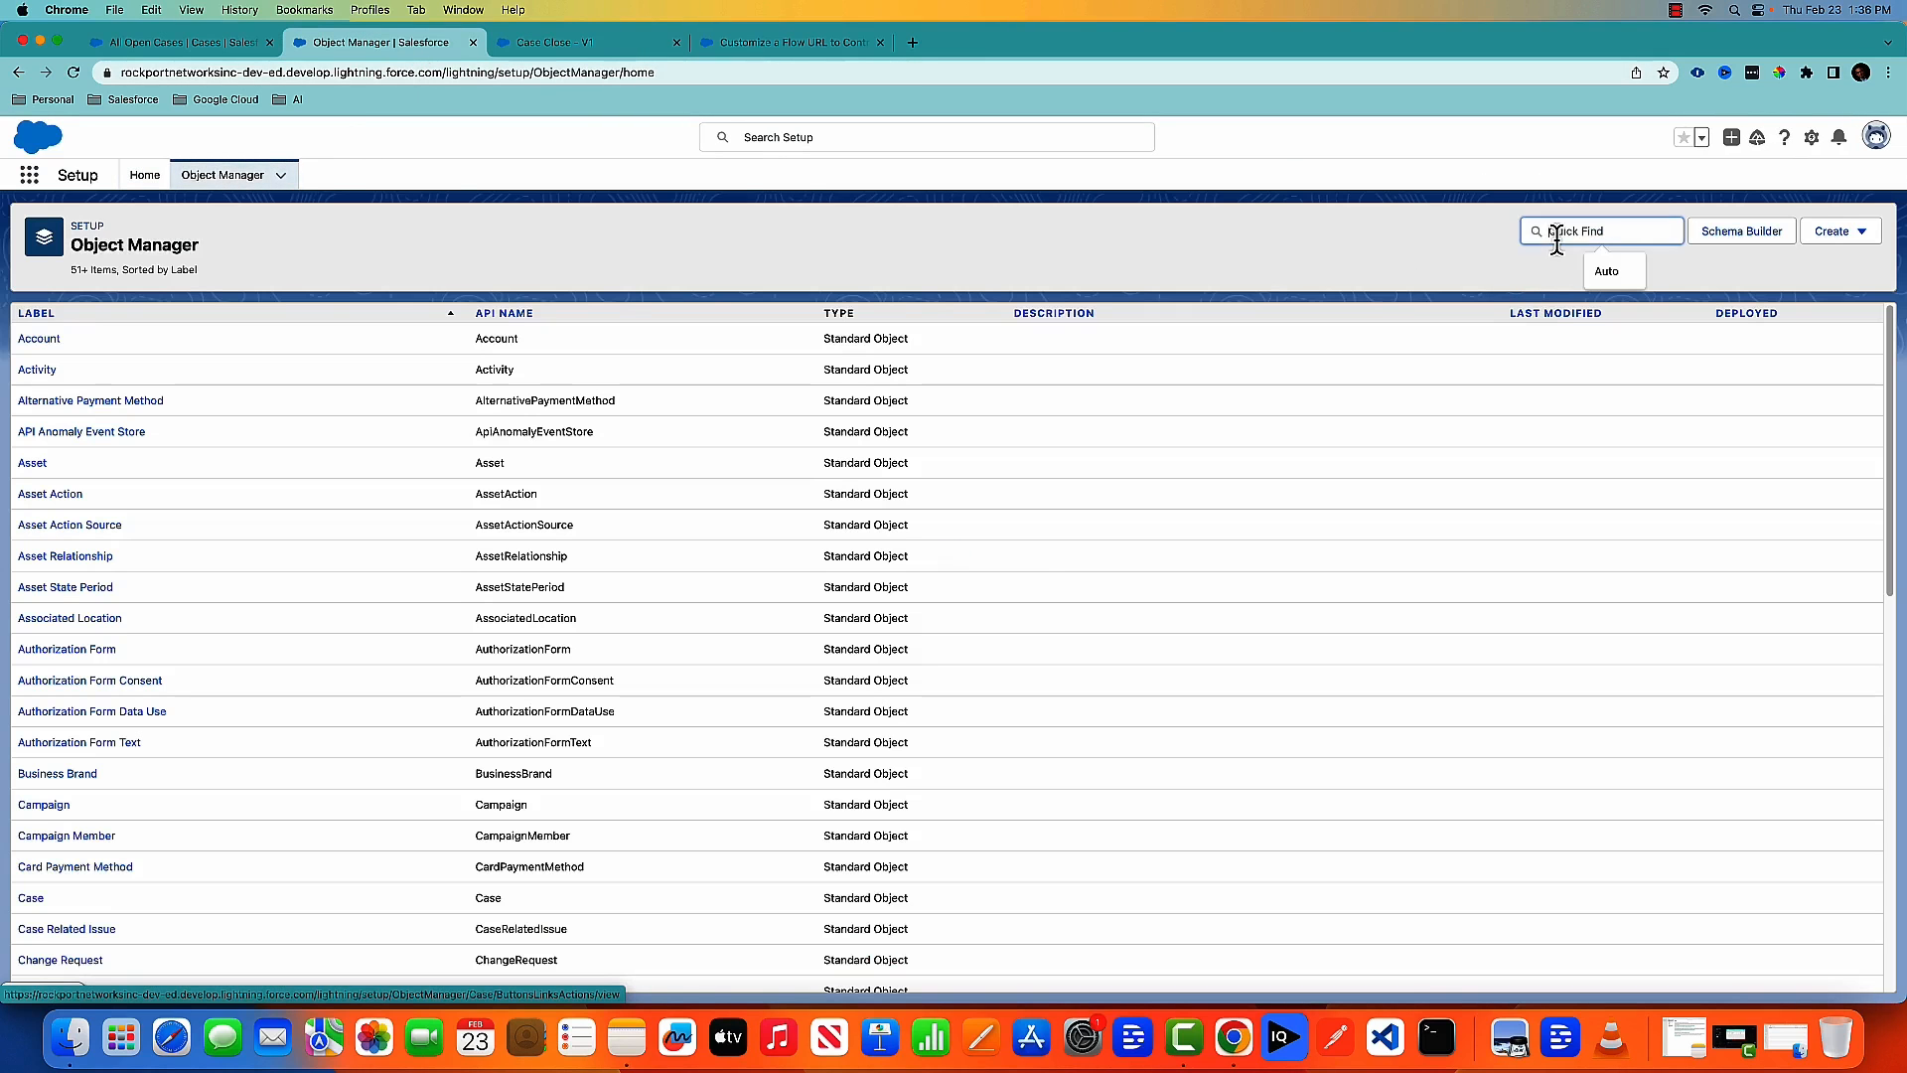
{"action": "type", "text": "Case"}
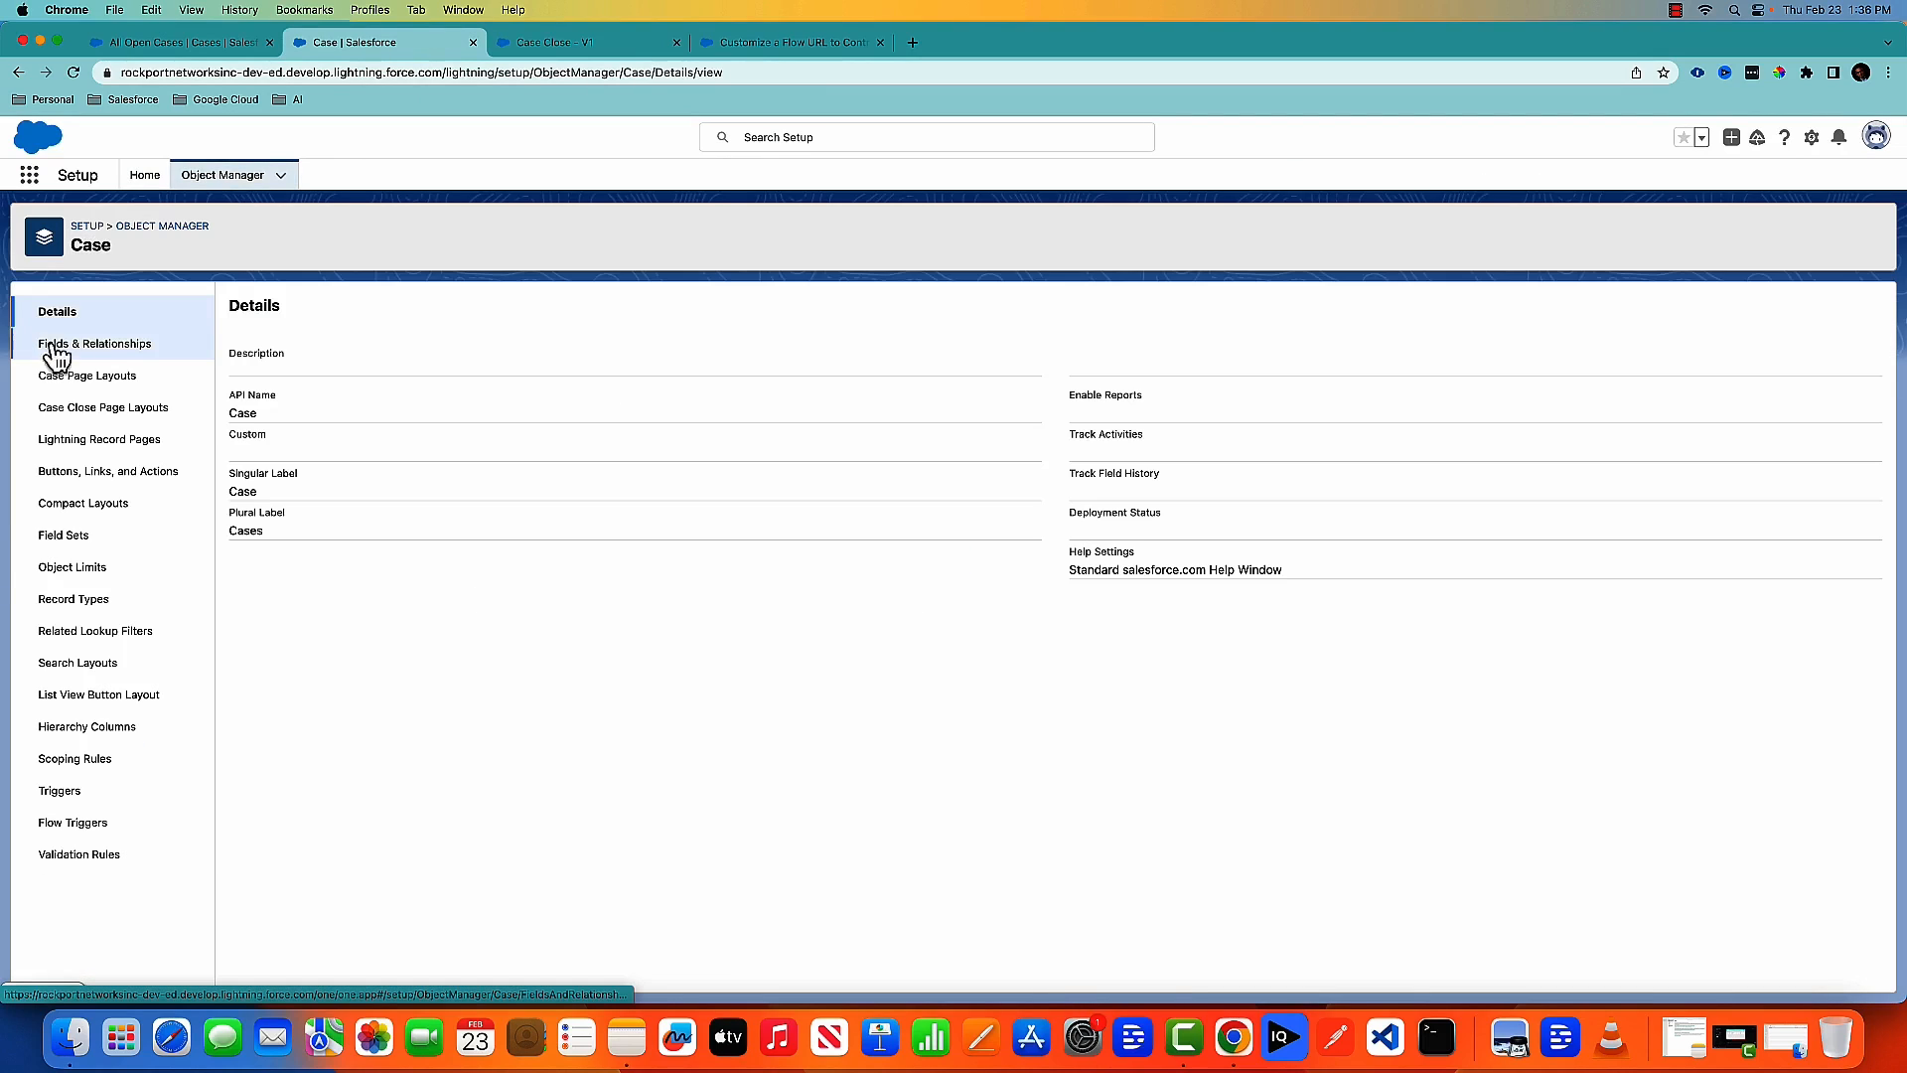
{"action": "left_click", "coordinate": [137, 477]}
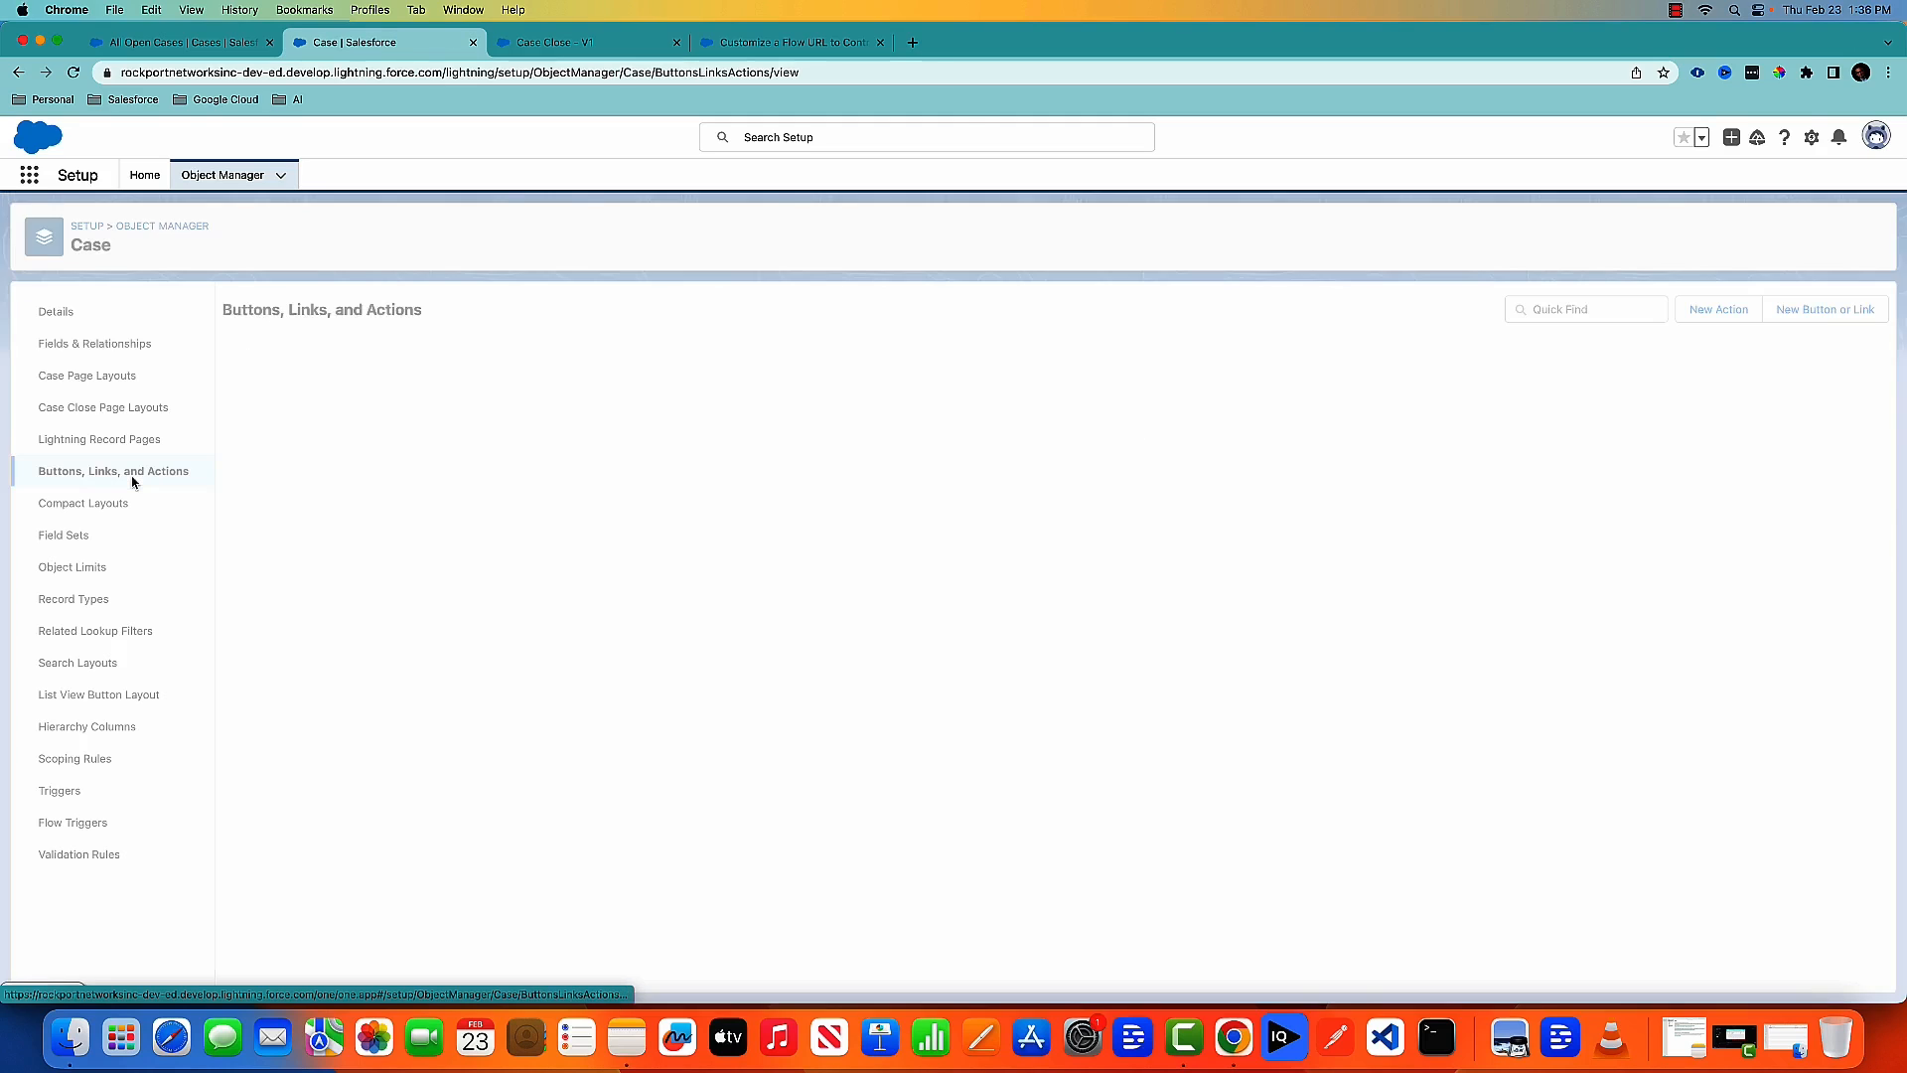
{"action": "left_click", "coordinate": [1839, 316]}
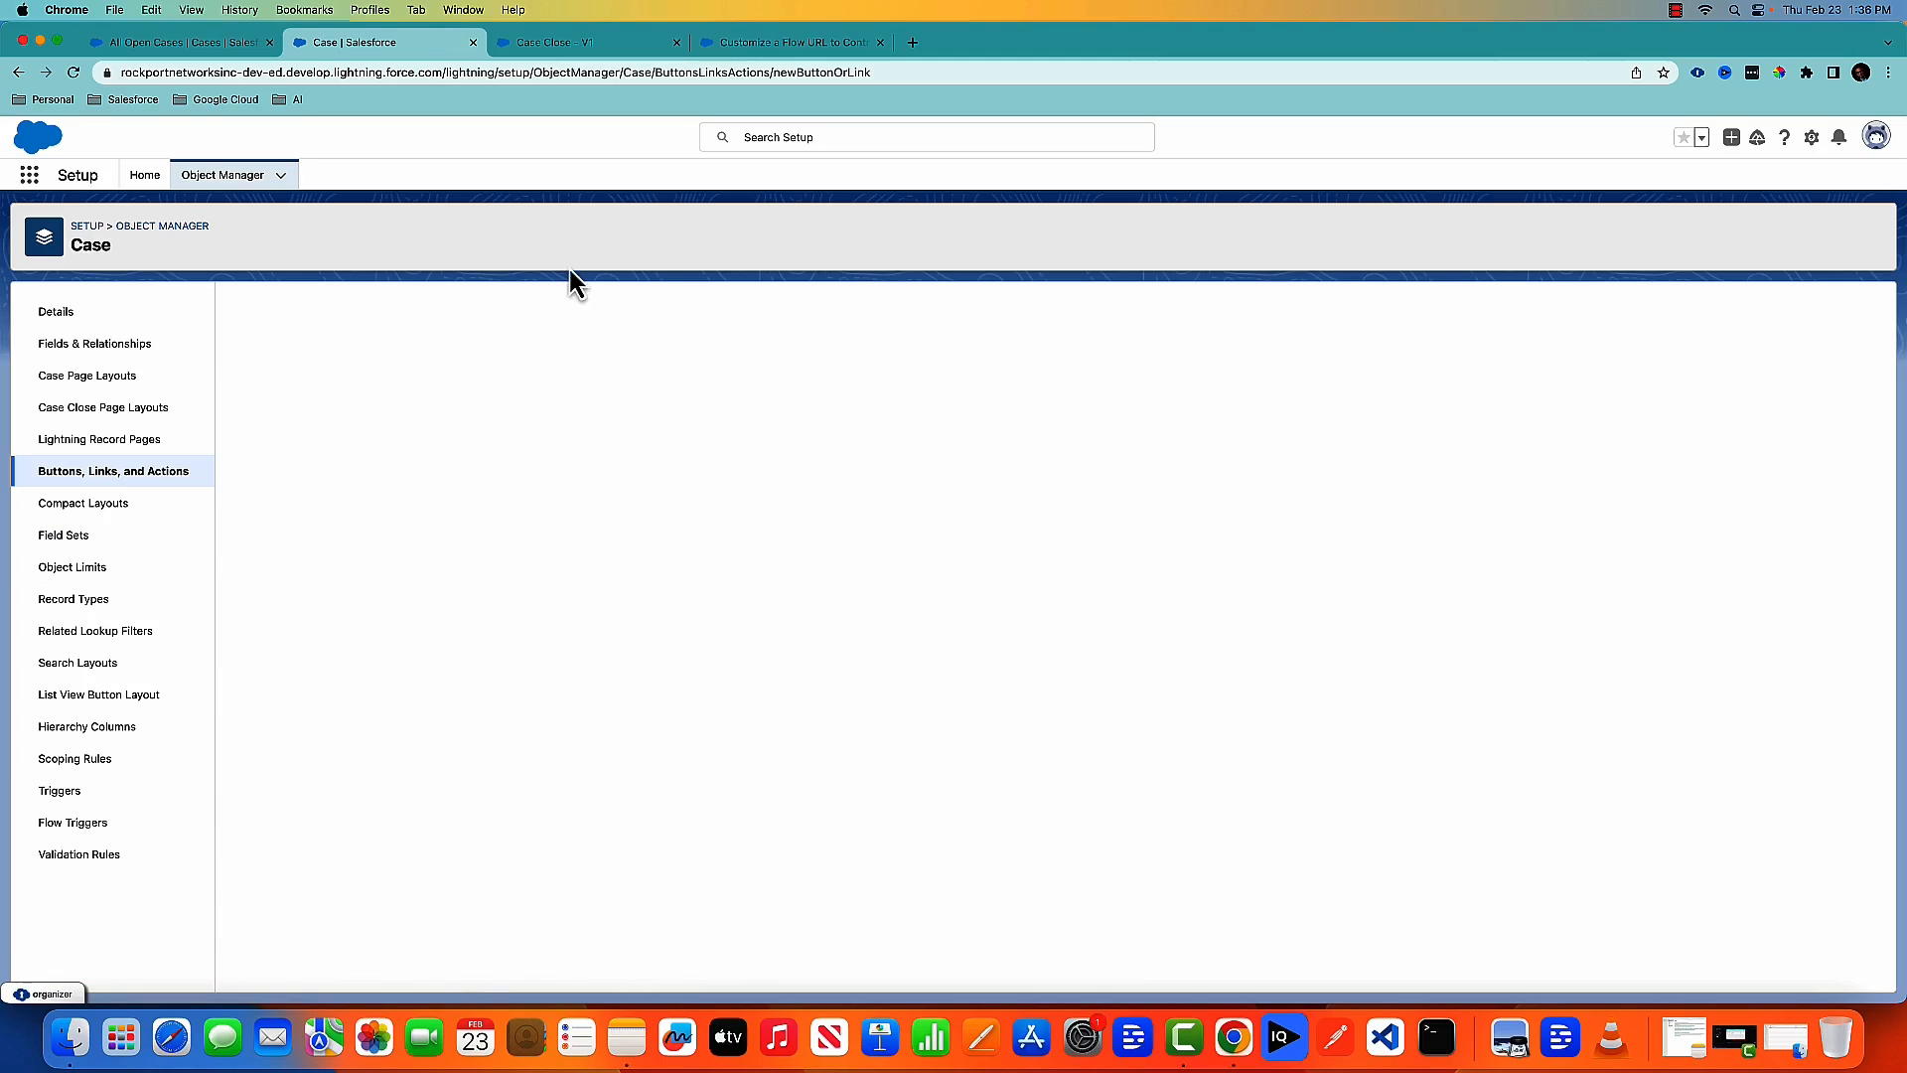
Step: Label the new button Case Close and set its display type to List Button
{"action": "left_click", "coordinate": [571, 388]}
{"action": "type", "text": "Cas"}
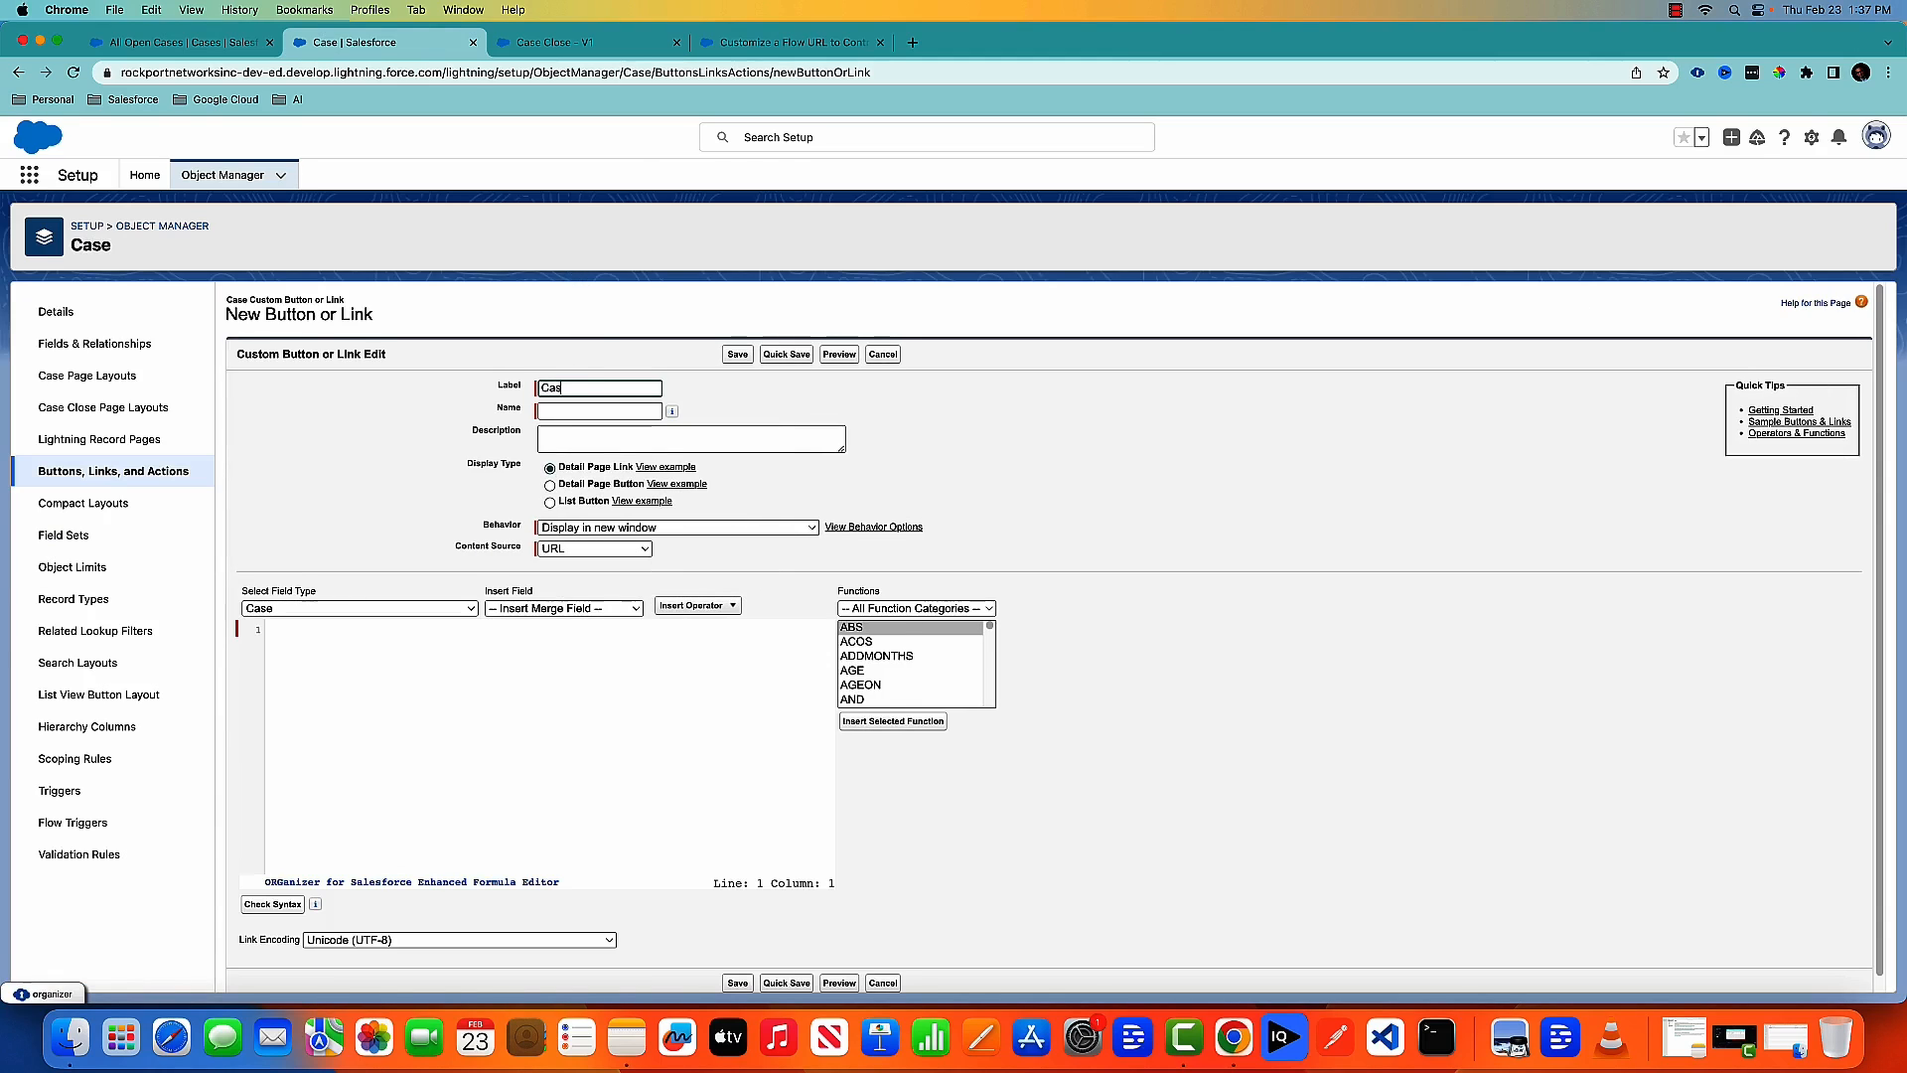
{"action": "type", "text": "e Co"}
{"action": "key", "text": "Tab"}
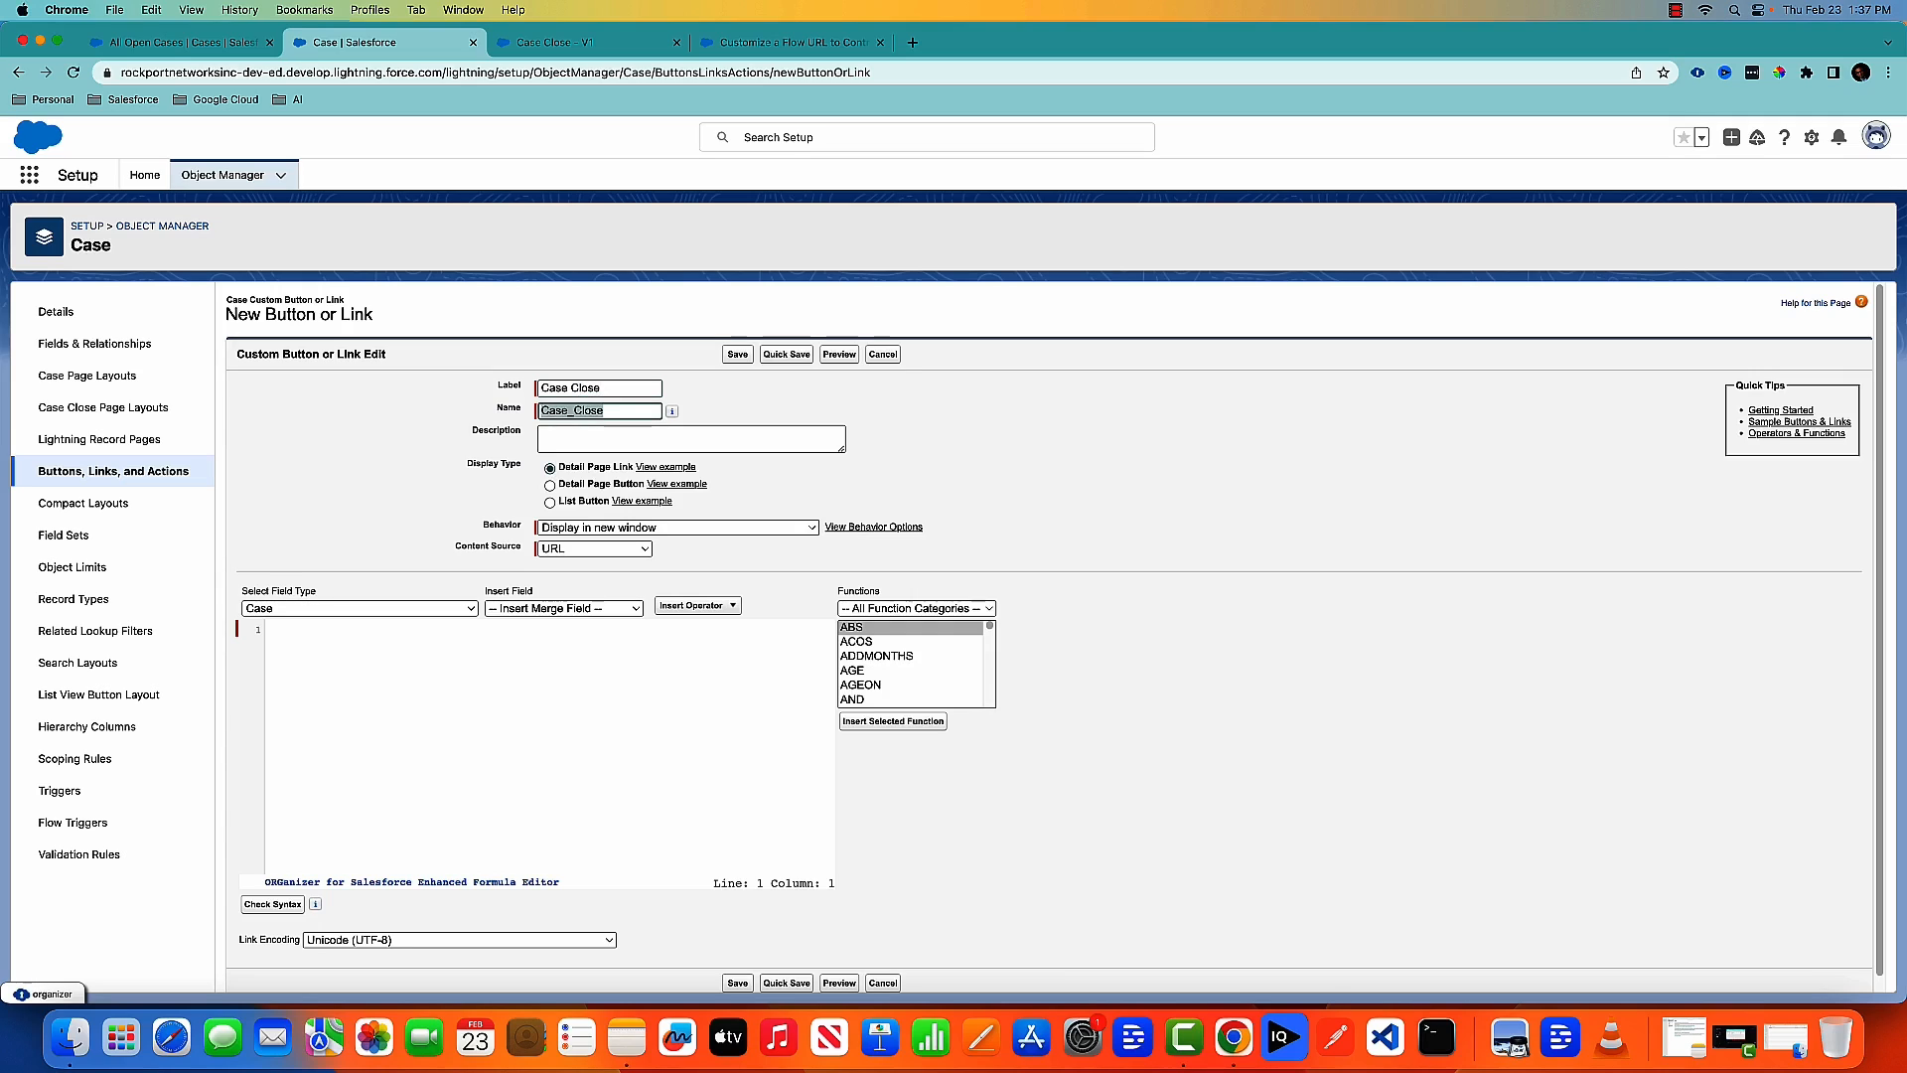
{"action": "left_click", "coordinate": [551, 503]}
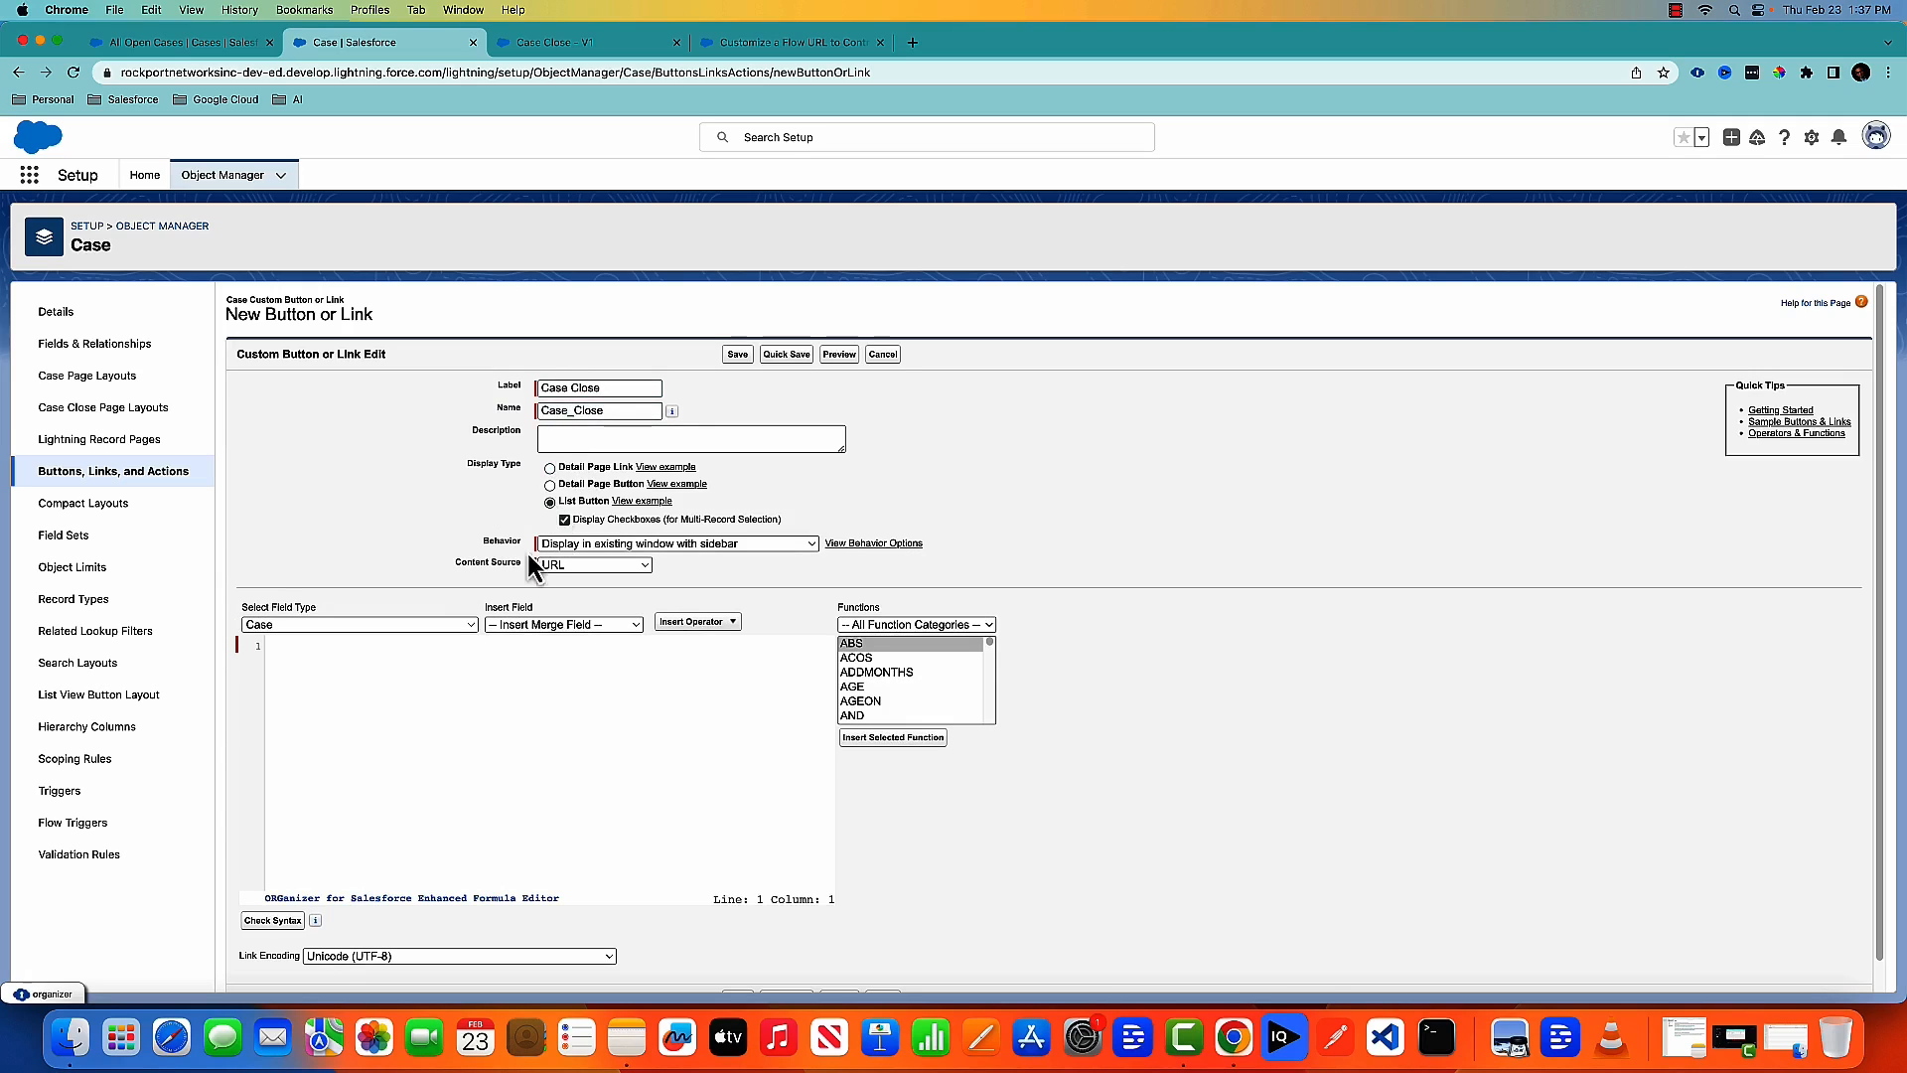
Step: Enter /flow/Case_Close as the button's URL
{"action": "left_click", "coordinate": [440, 673]}
{"action": "type", "text": "/flow/"}
{"action": "type", "text": "Case_Close"}
Step: Check the URL in the Case Close flow's details, then return to the new button form
{"action": "left_click", "coordinate": [560, 42]}
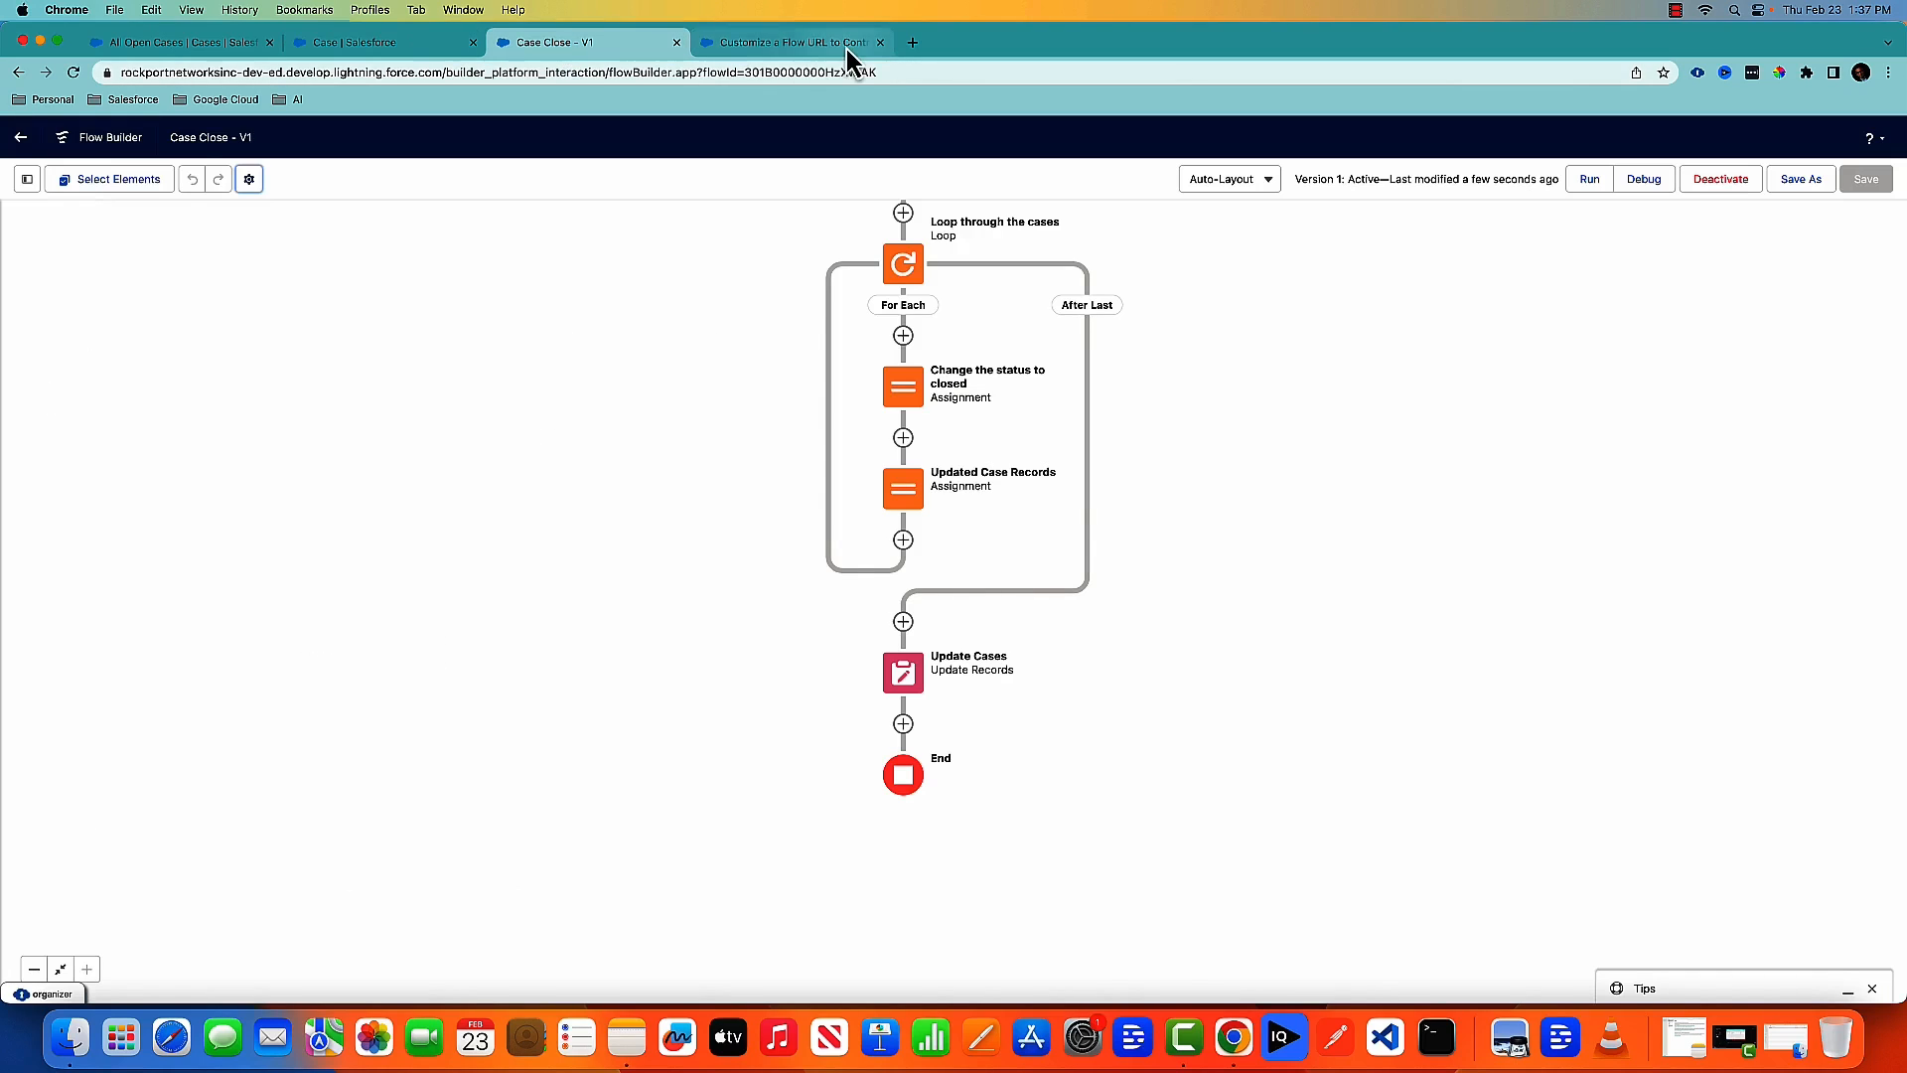
{"action": "left_click", "coordinate": [846, 46]}
{"action": "left_click", "coordinate": [568, 45]}
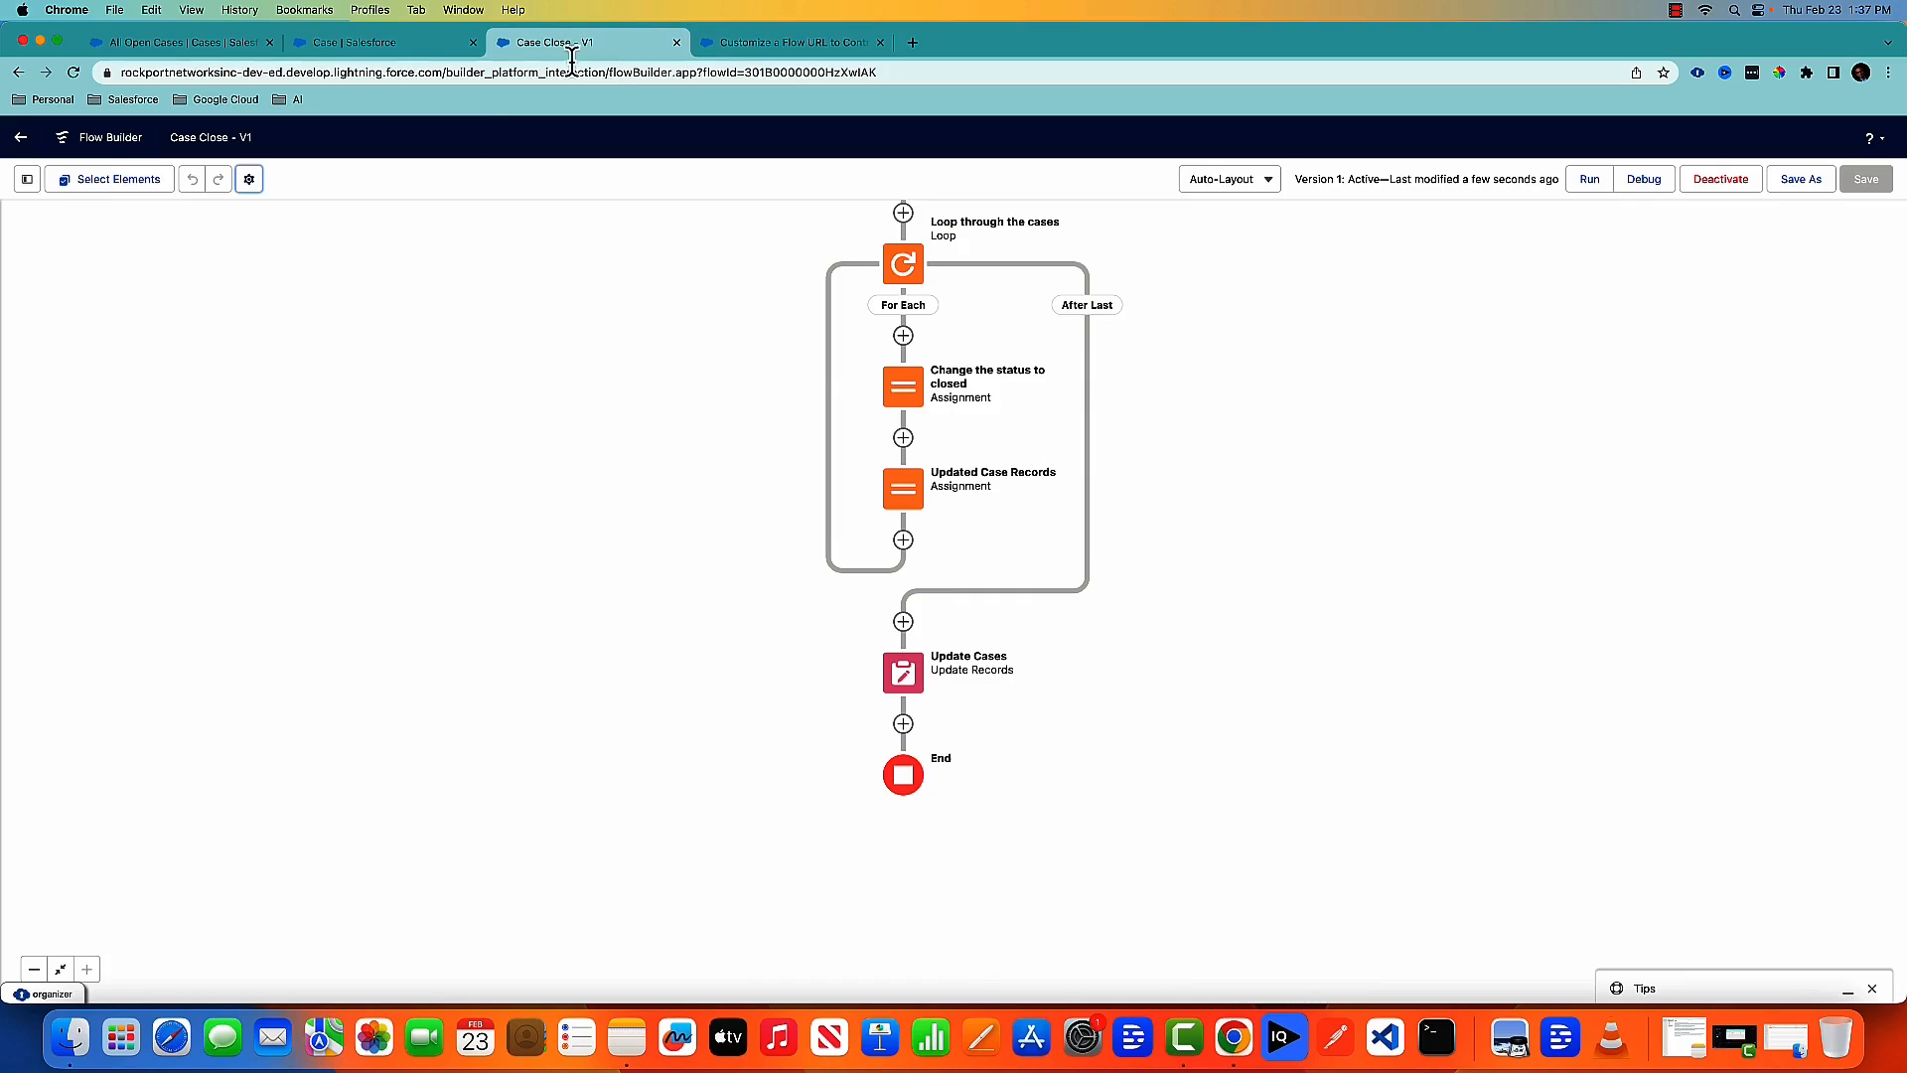
{"action": "left_click", "coordinate": [21, 137]}
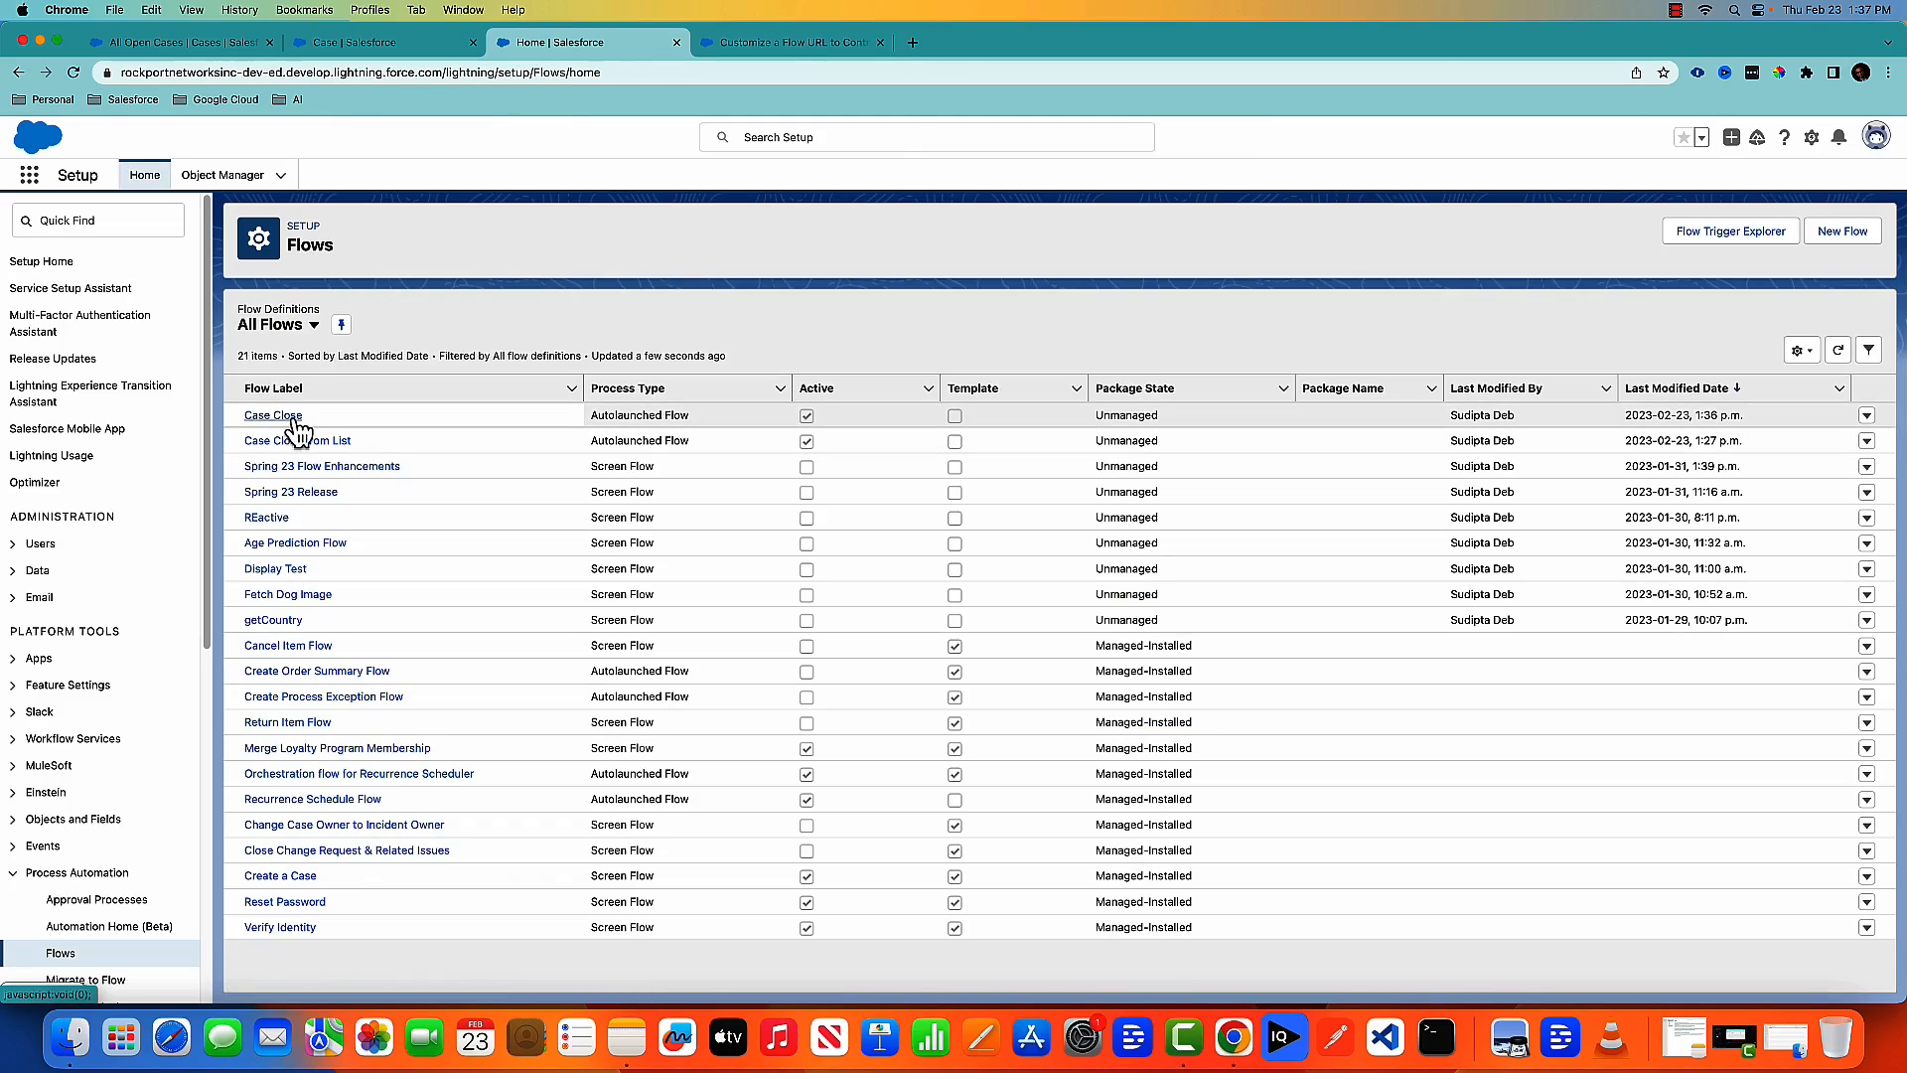
{"action": "left_click", "coordinate": [1867, 418]}
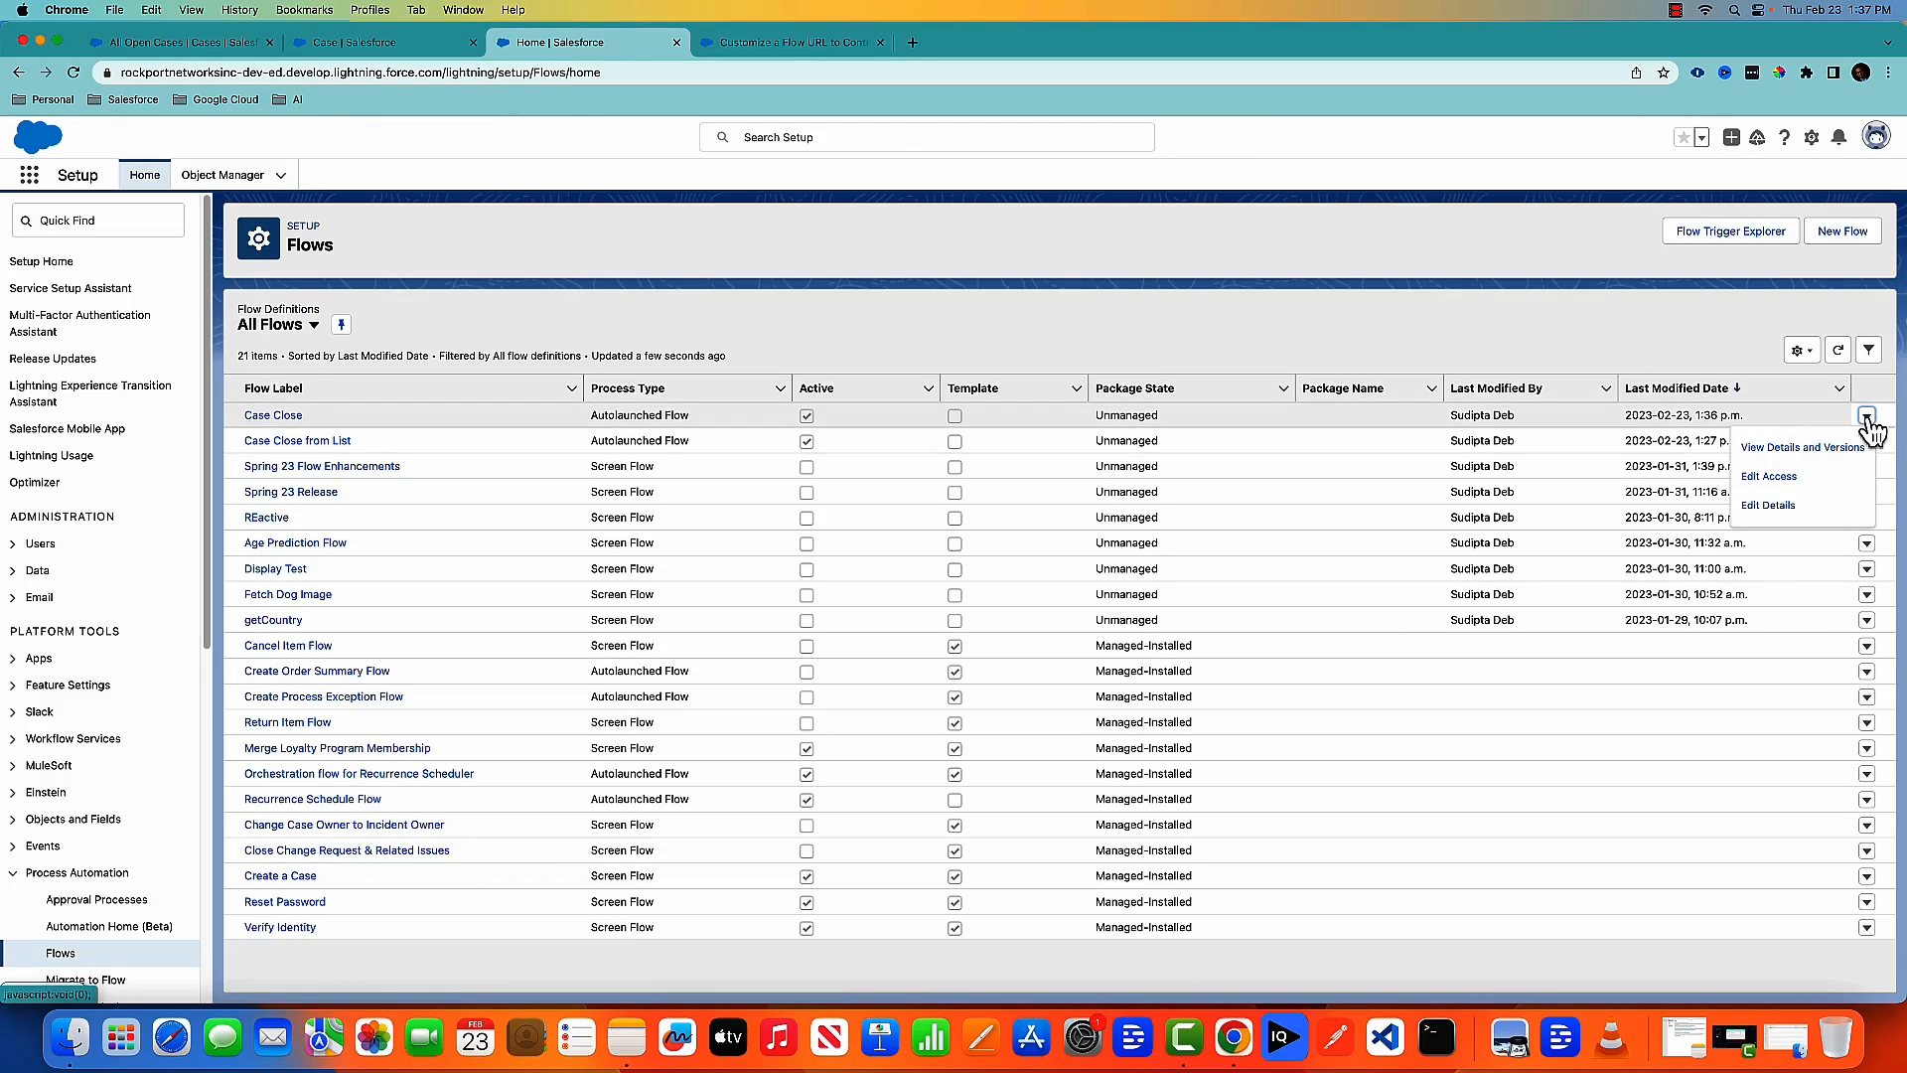
{"action": "left_click", "coordinate": [1833, 452]}
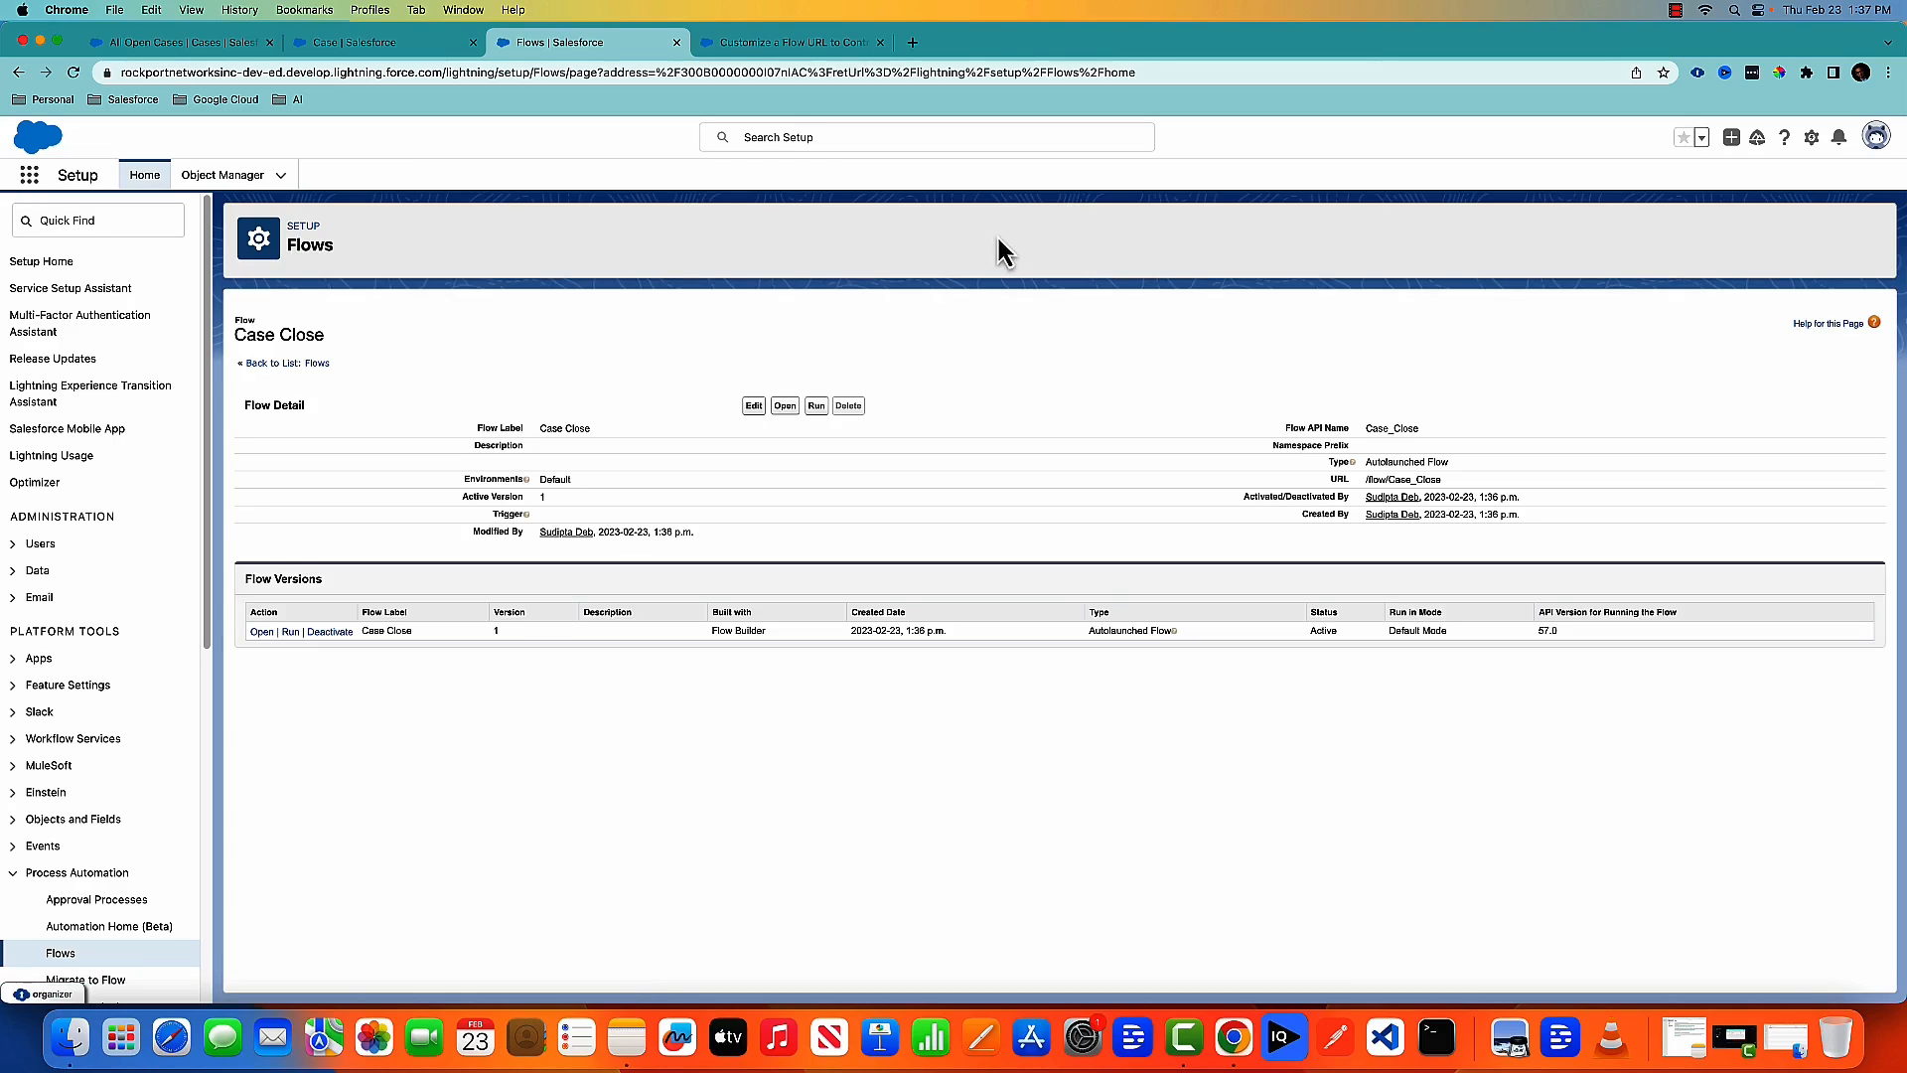
{"action": "left_click_drag", "start_coordinate": [1446, 486], "coordinate": [1370, 479]}
{"action": "left_click", "coordinate": [392, 42]}
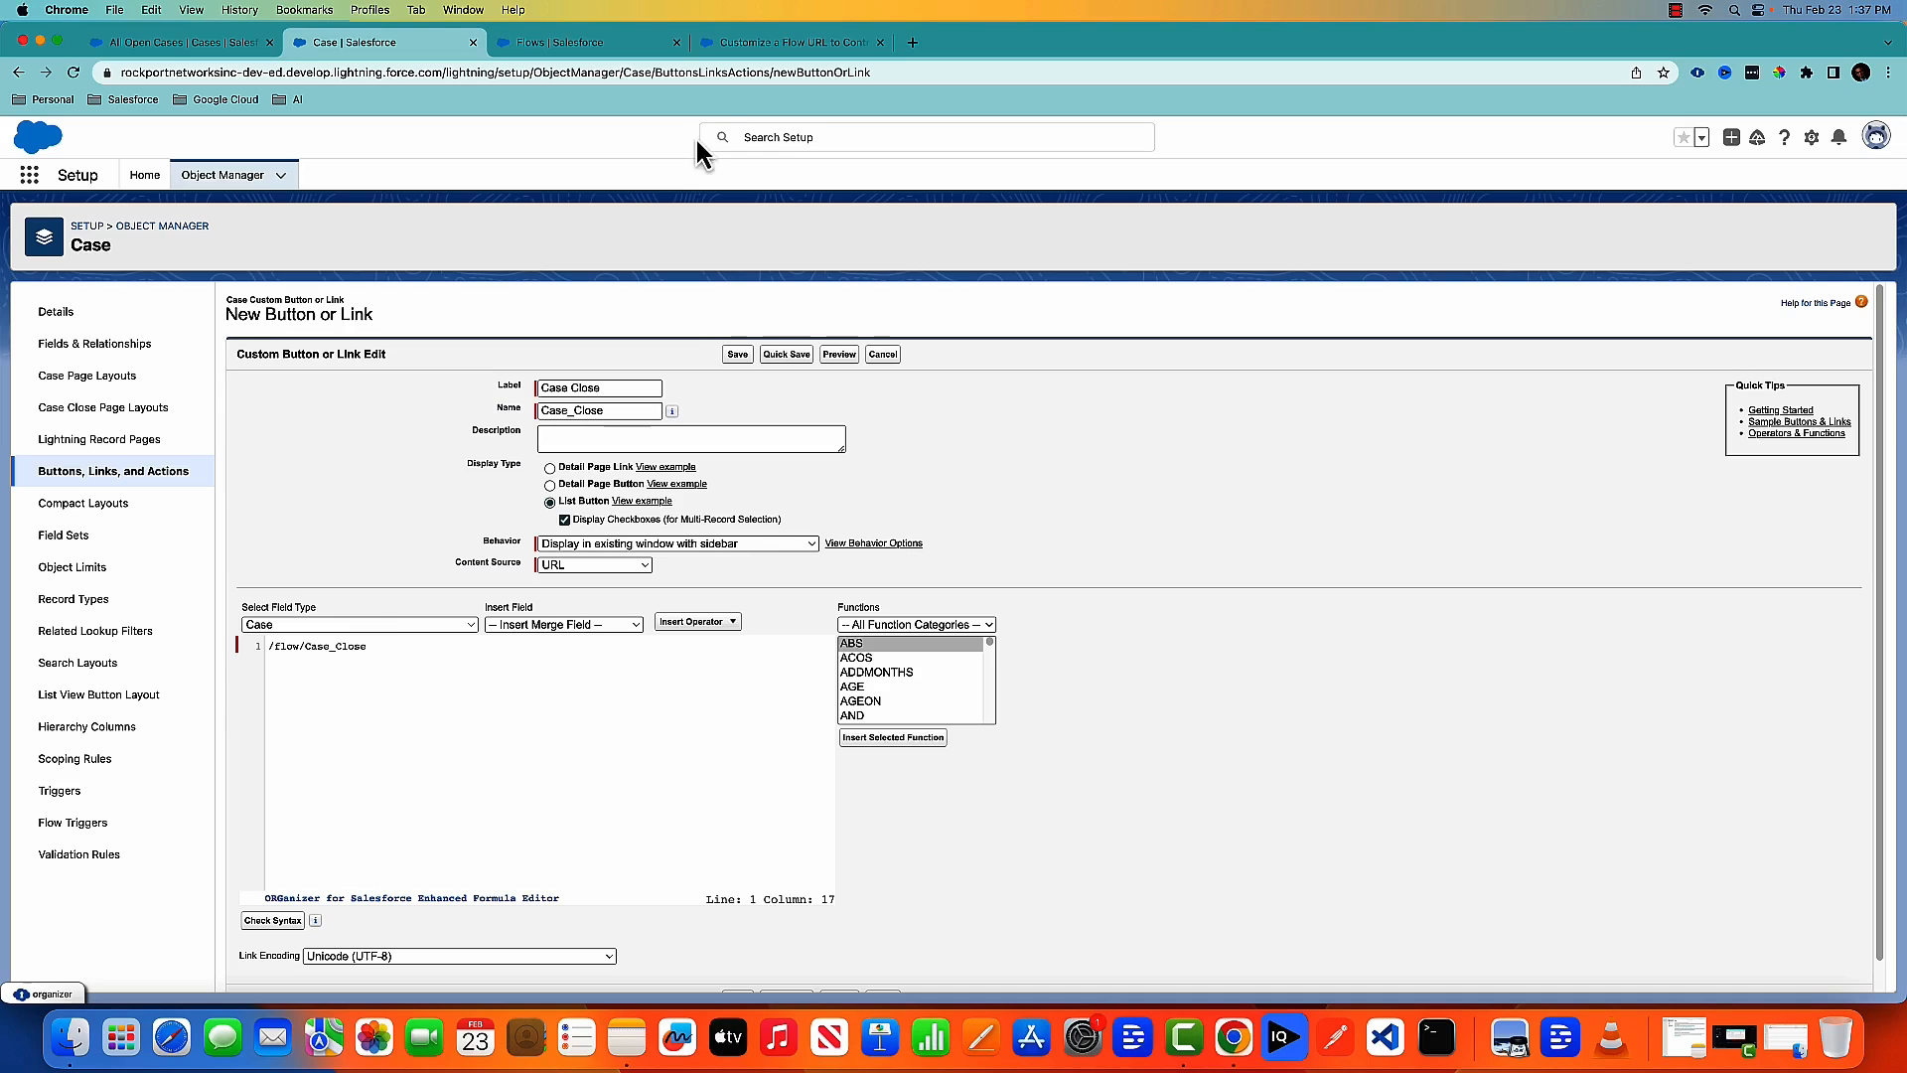
Step: Copy the ?retURL=url parameter from the flow URL help article and append it to the button's URL
{"action": "left_click", "coordinate": [791, 44]}
{"action": "scroll", "coordinate": [692, 621], "scroll_direction": "up", "scroll_amount": 5}
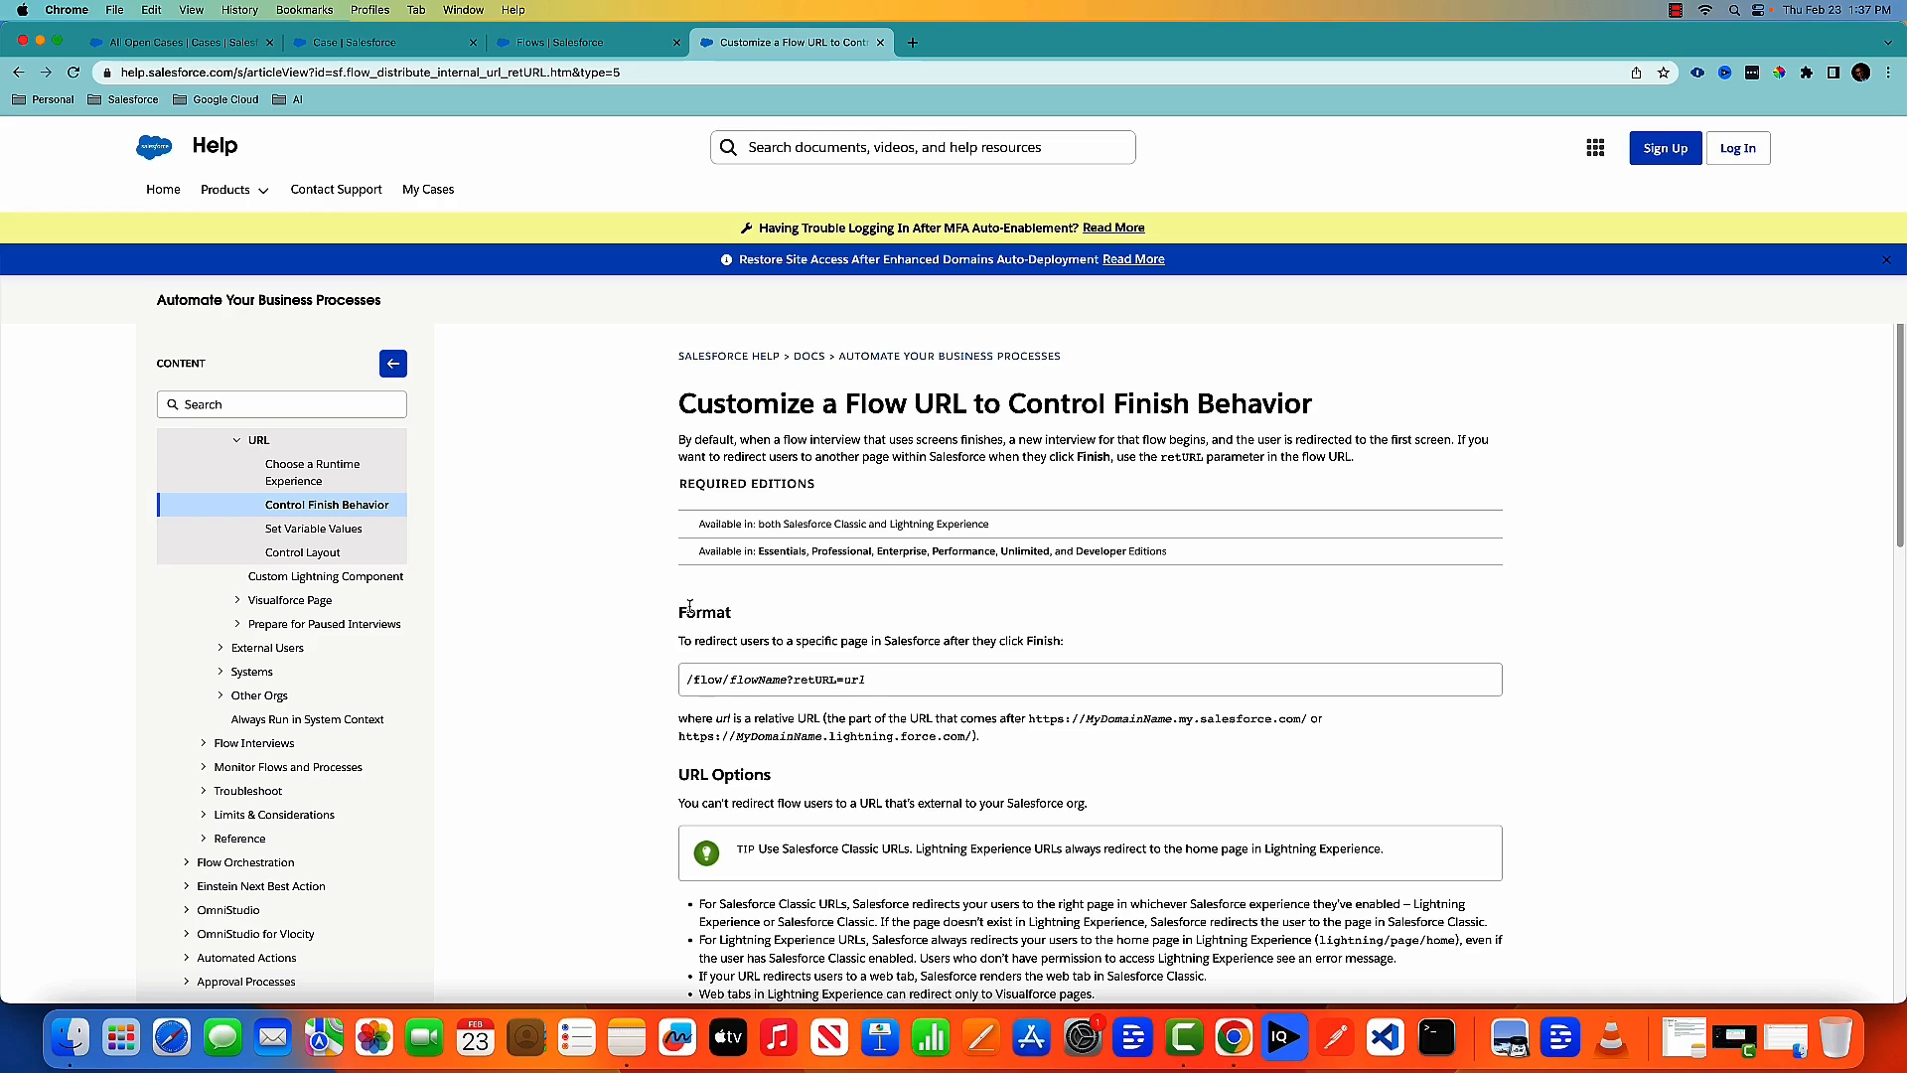
{"action": "scroll", "coordinate": [689, 606], "scroll_direction": "down", "scroll_amount": 1}
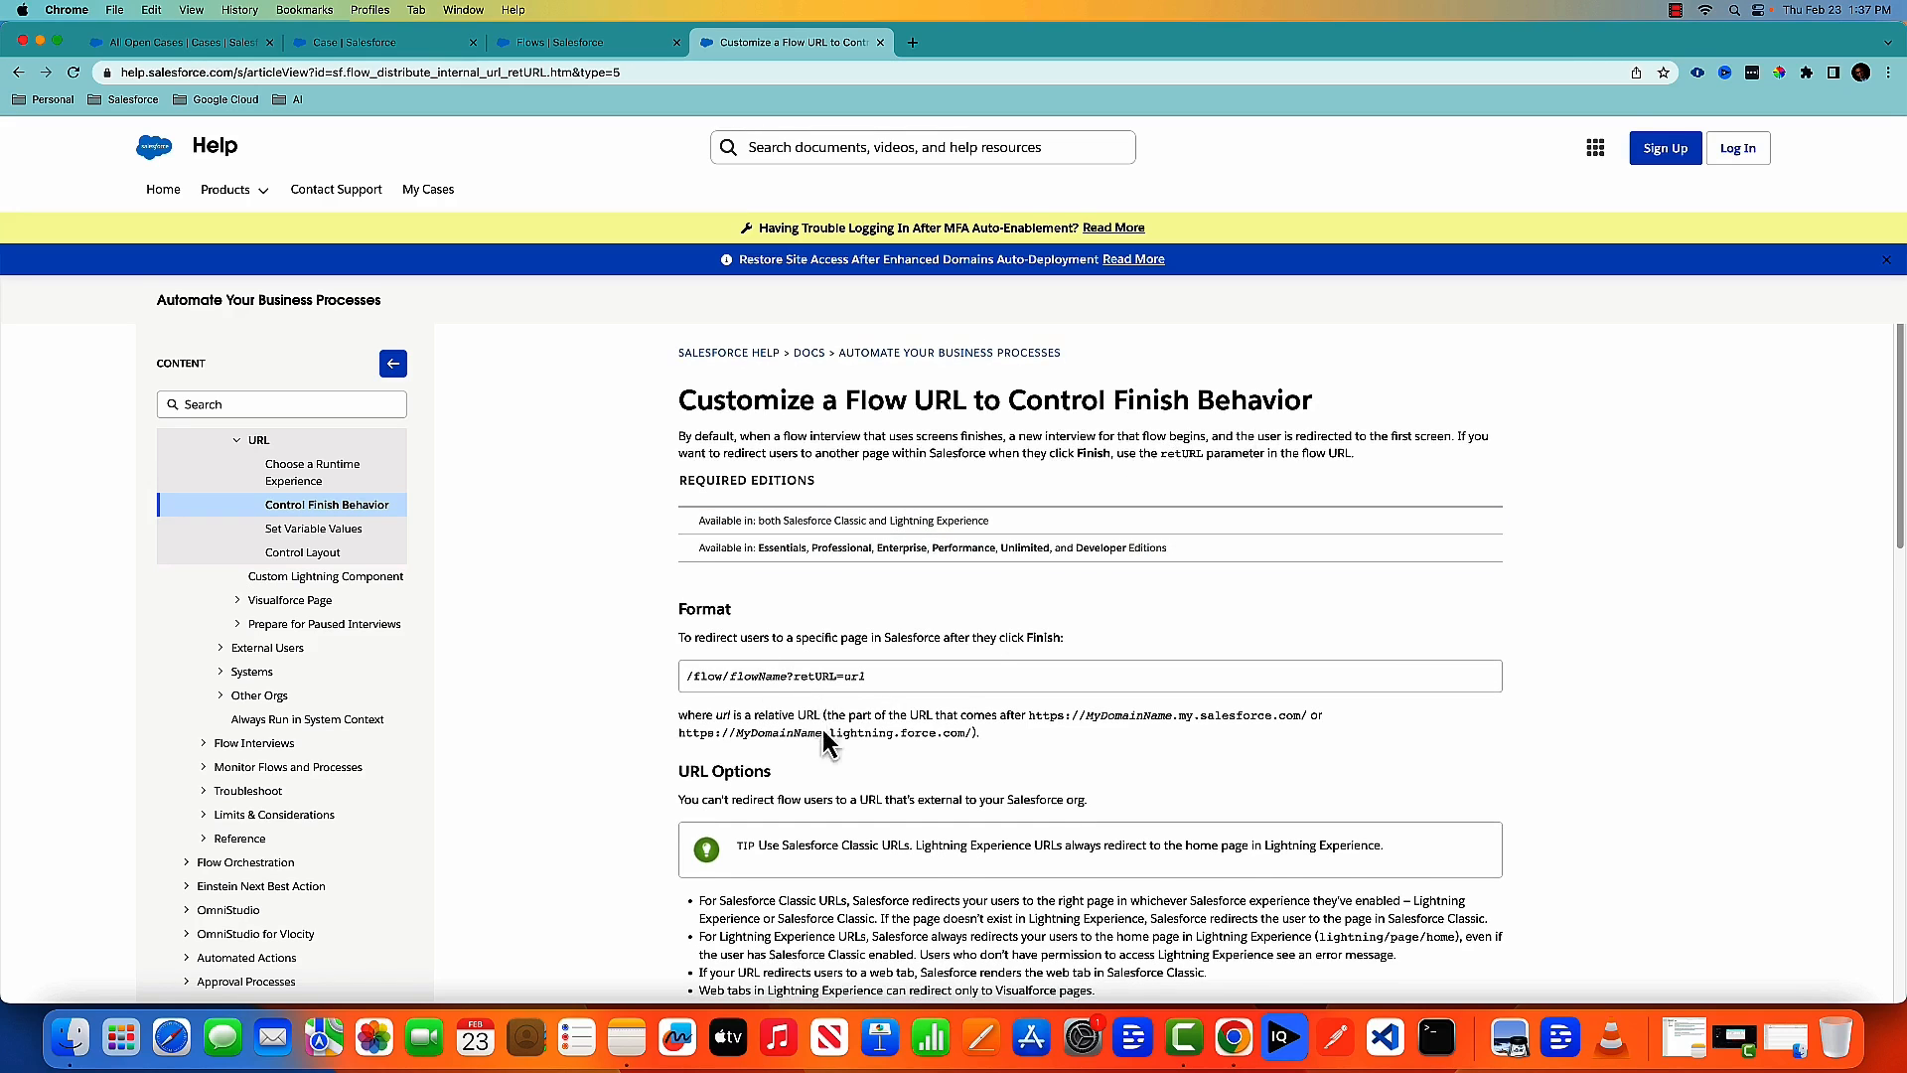
{"action": "scroll", "coordinate": [800, 675], "scroll_direction": "down", "scroll_amount": 1}
{"action": "scroll", "coordinate": [800, 679], "scroll_direction": "down", "scroll_amount": 1}
{"action": "left_click_drag", "start_coordinate": [788, 647], "coordinate": [899, 662]}
{"action": "key", "text": "super+c"}
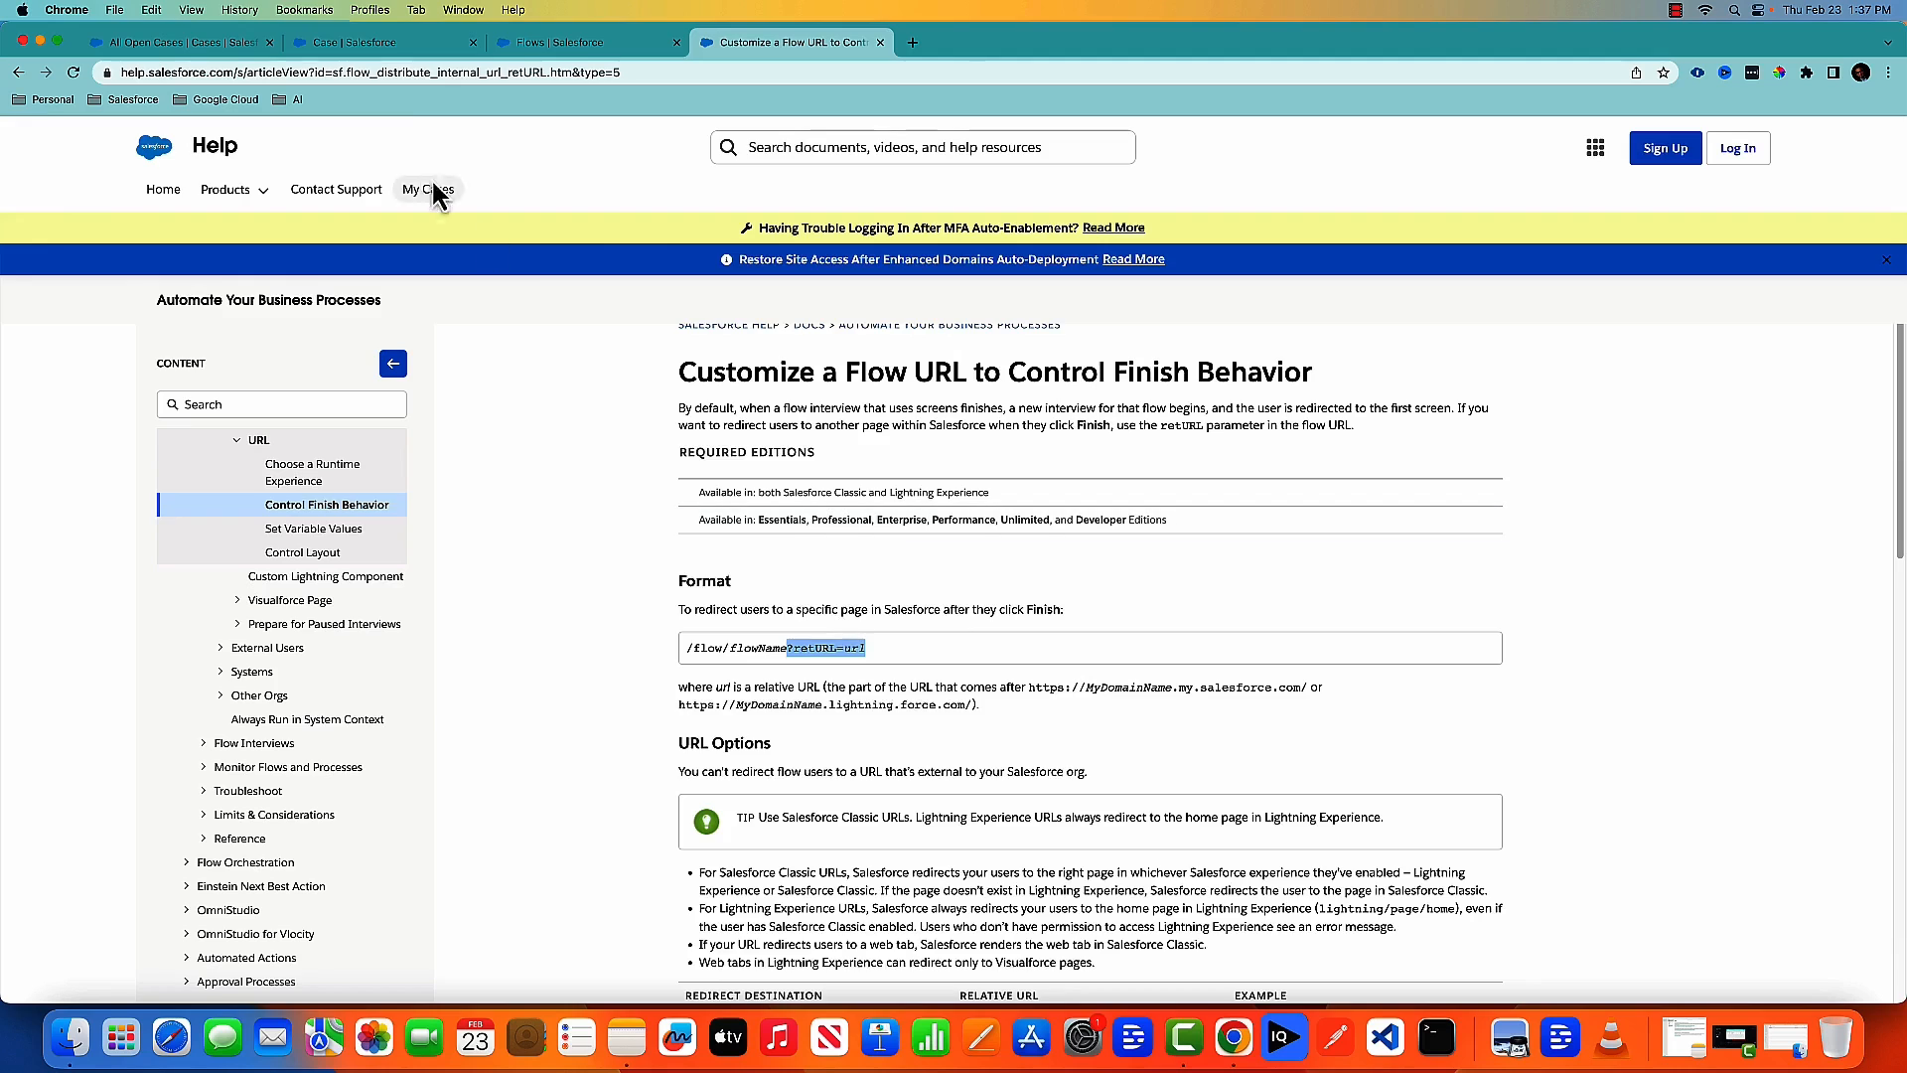
{"action": "left_click", "coordinate": [378, 42]}
{"action": "key", "text": "super+v"}
Step: Examine the help article's redirect URL format and destinations, and look at the All Open Cases list for comparison
{"action": "left_click", "coordinate": [790, 41]}
{"action": "scroll", "coordinate": [991, 672], "scroll_direction": "down", "scroll_amount": 5}
{"action": "scroll", "coordinate": [991, 671], "scroll_direction": "down", "scroll_amount": 1}
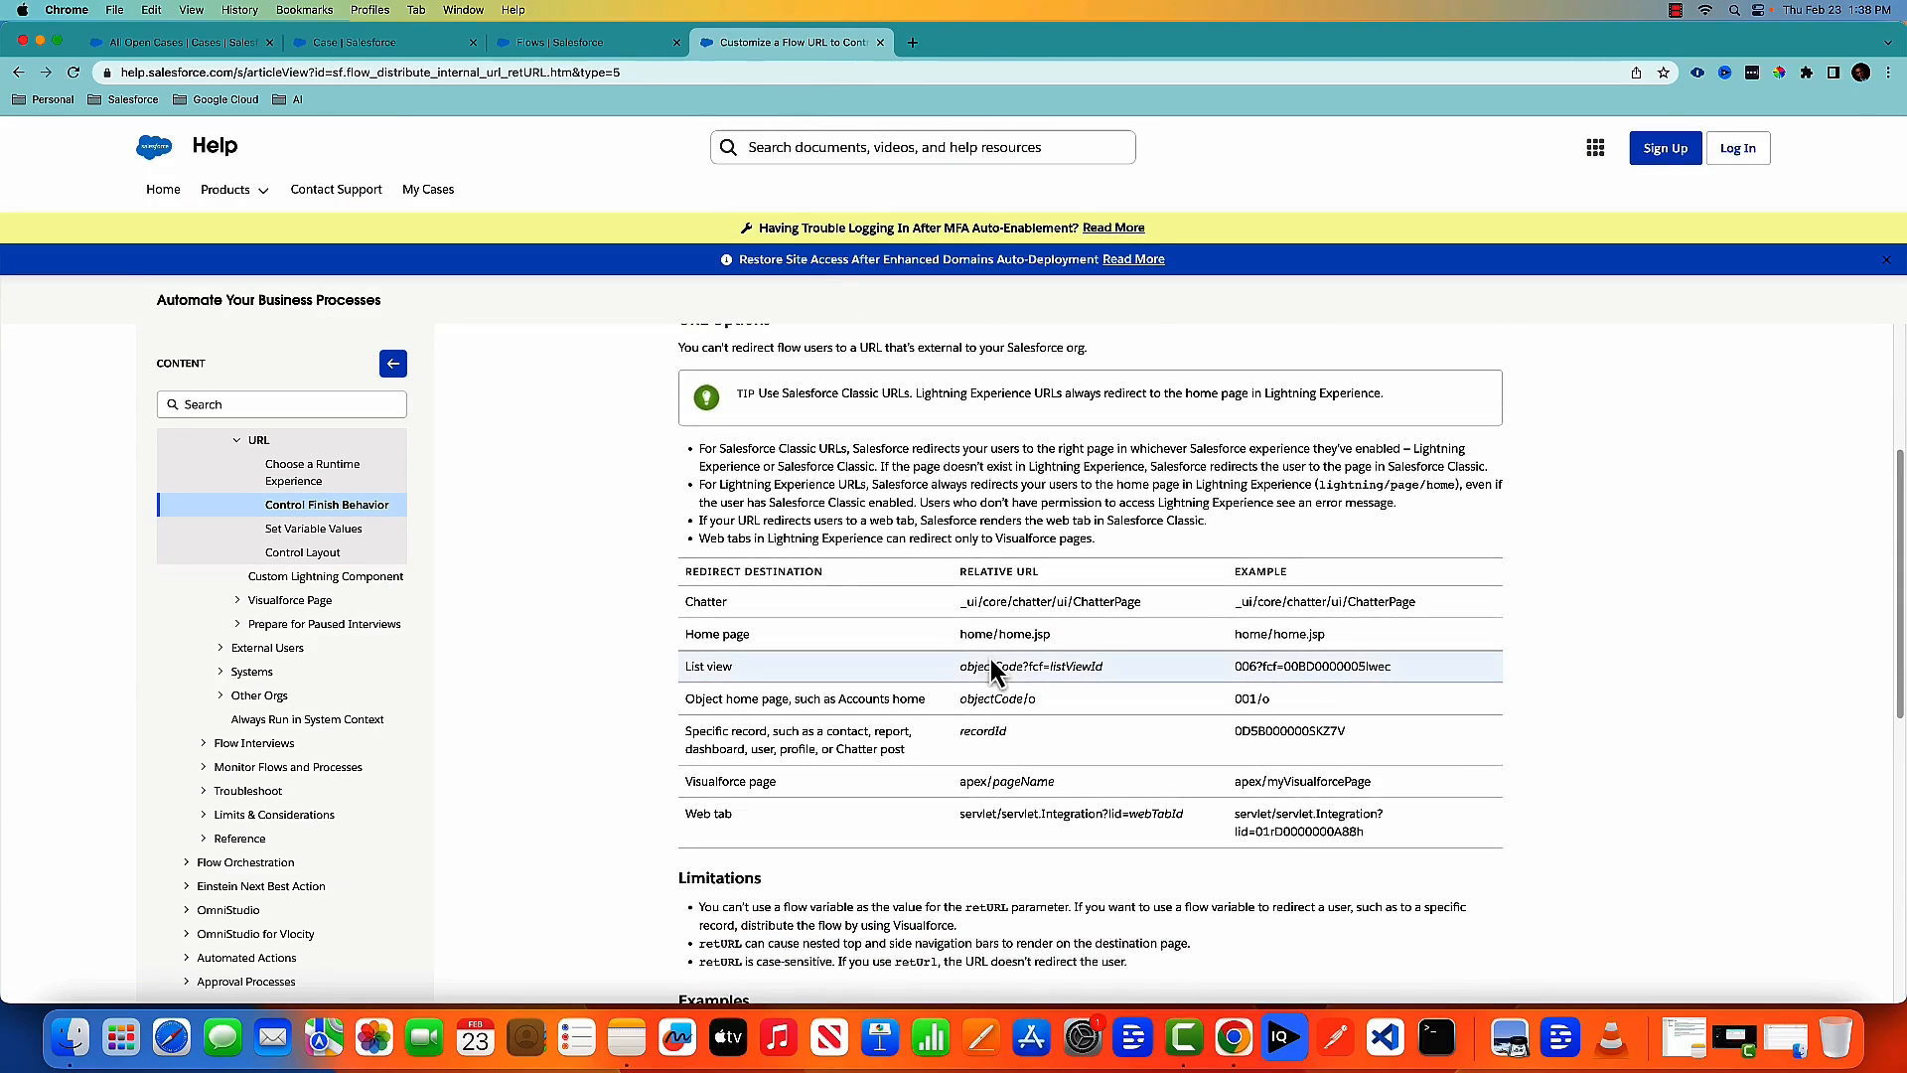
{"action": "left_click", "coordinate": [177, 42]}
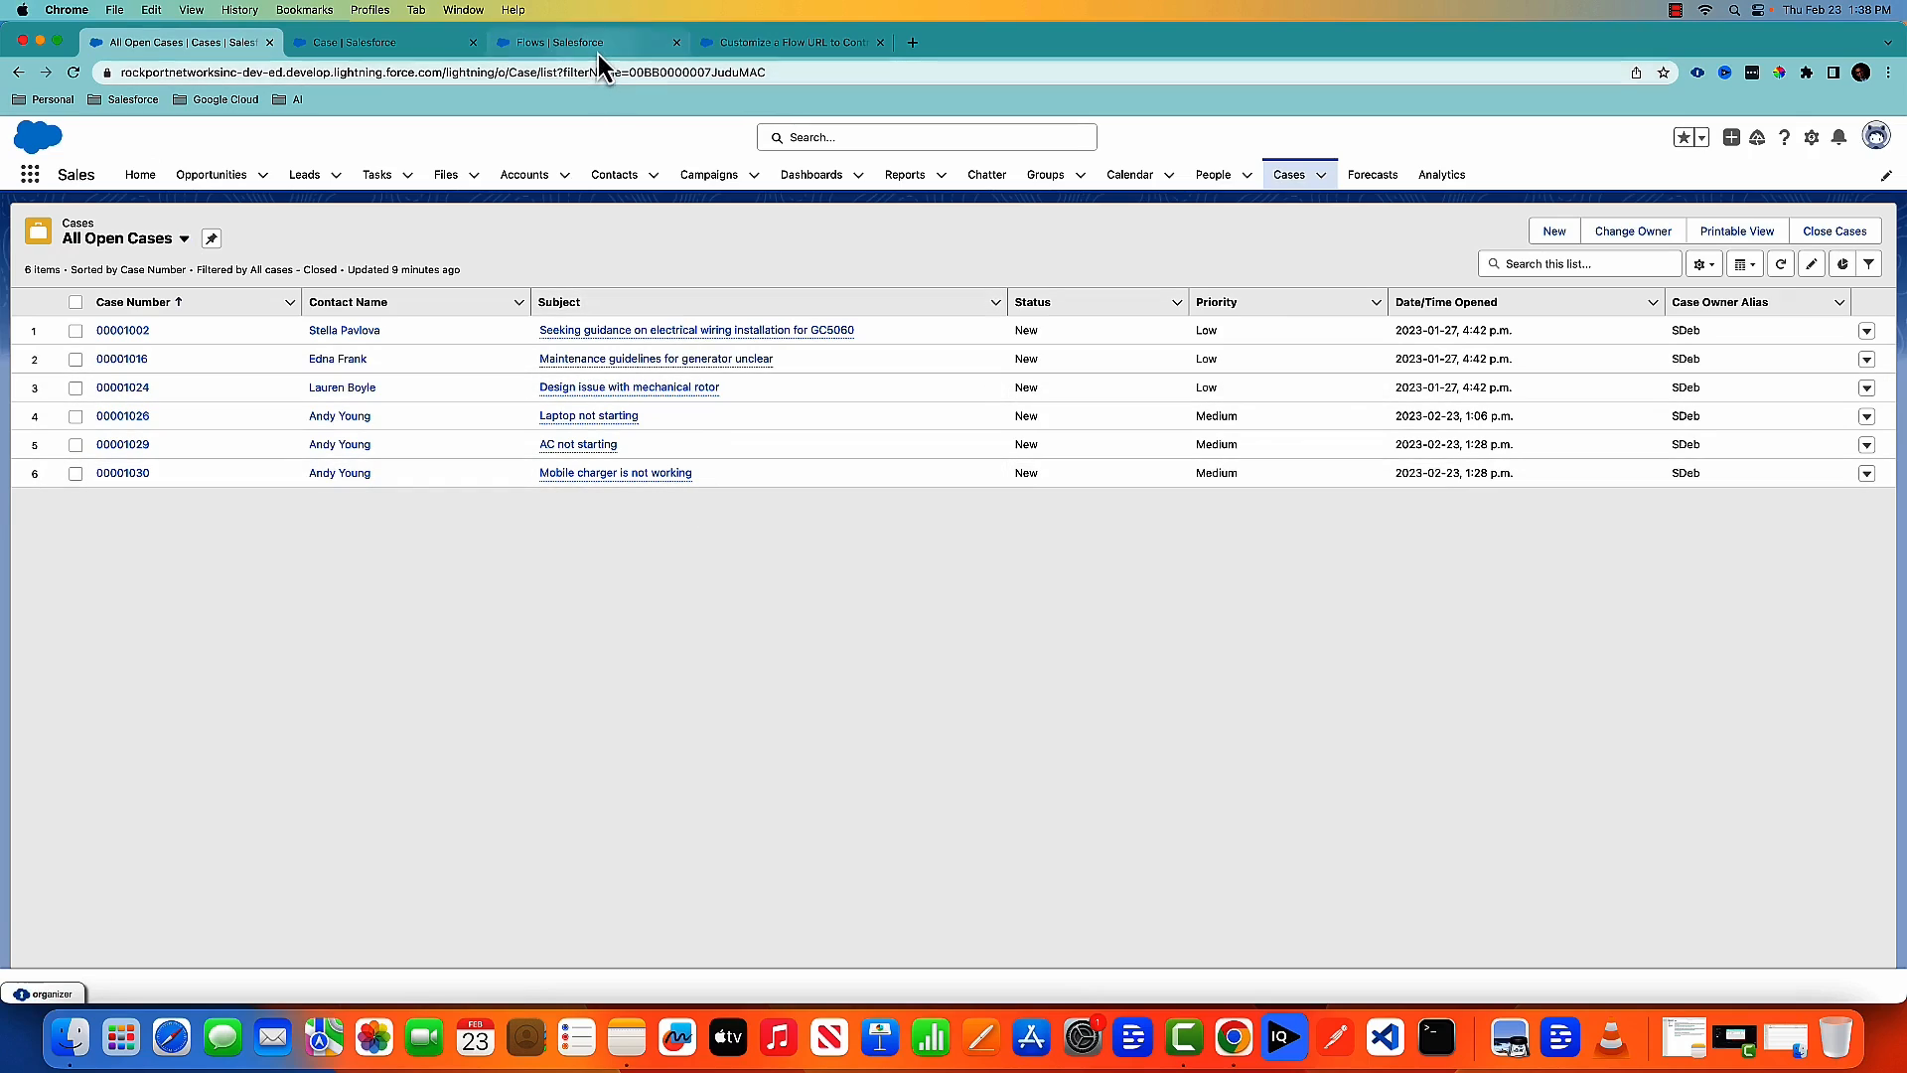
{"action": "left_click", "coordinate": [764, 42]}
{"action": "scroll", "coordinate": [932, 558], "scroll_direction": "up", "scroll_amount": 5}
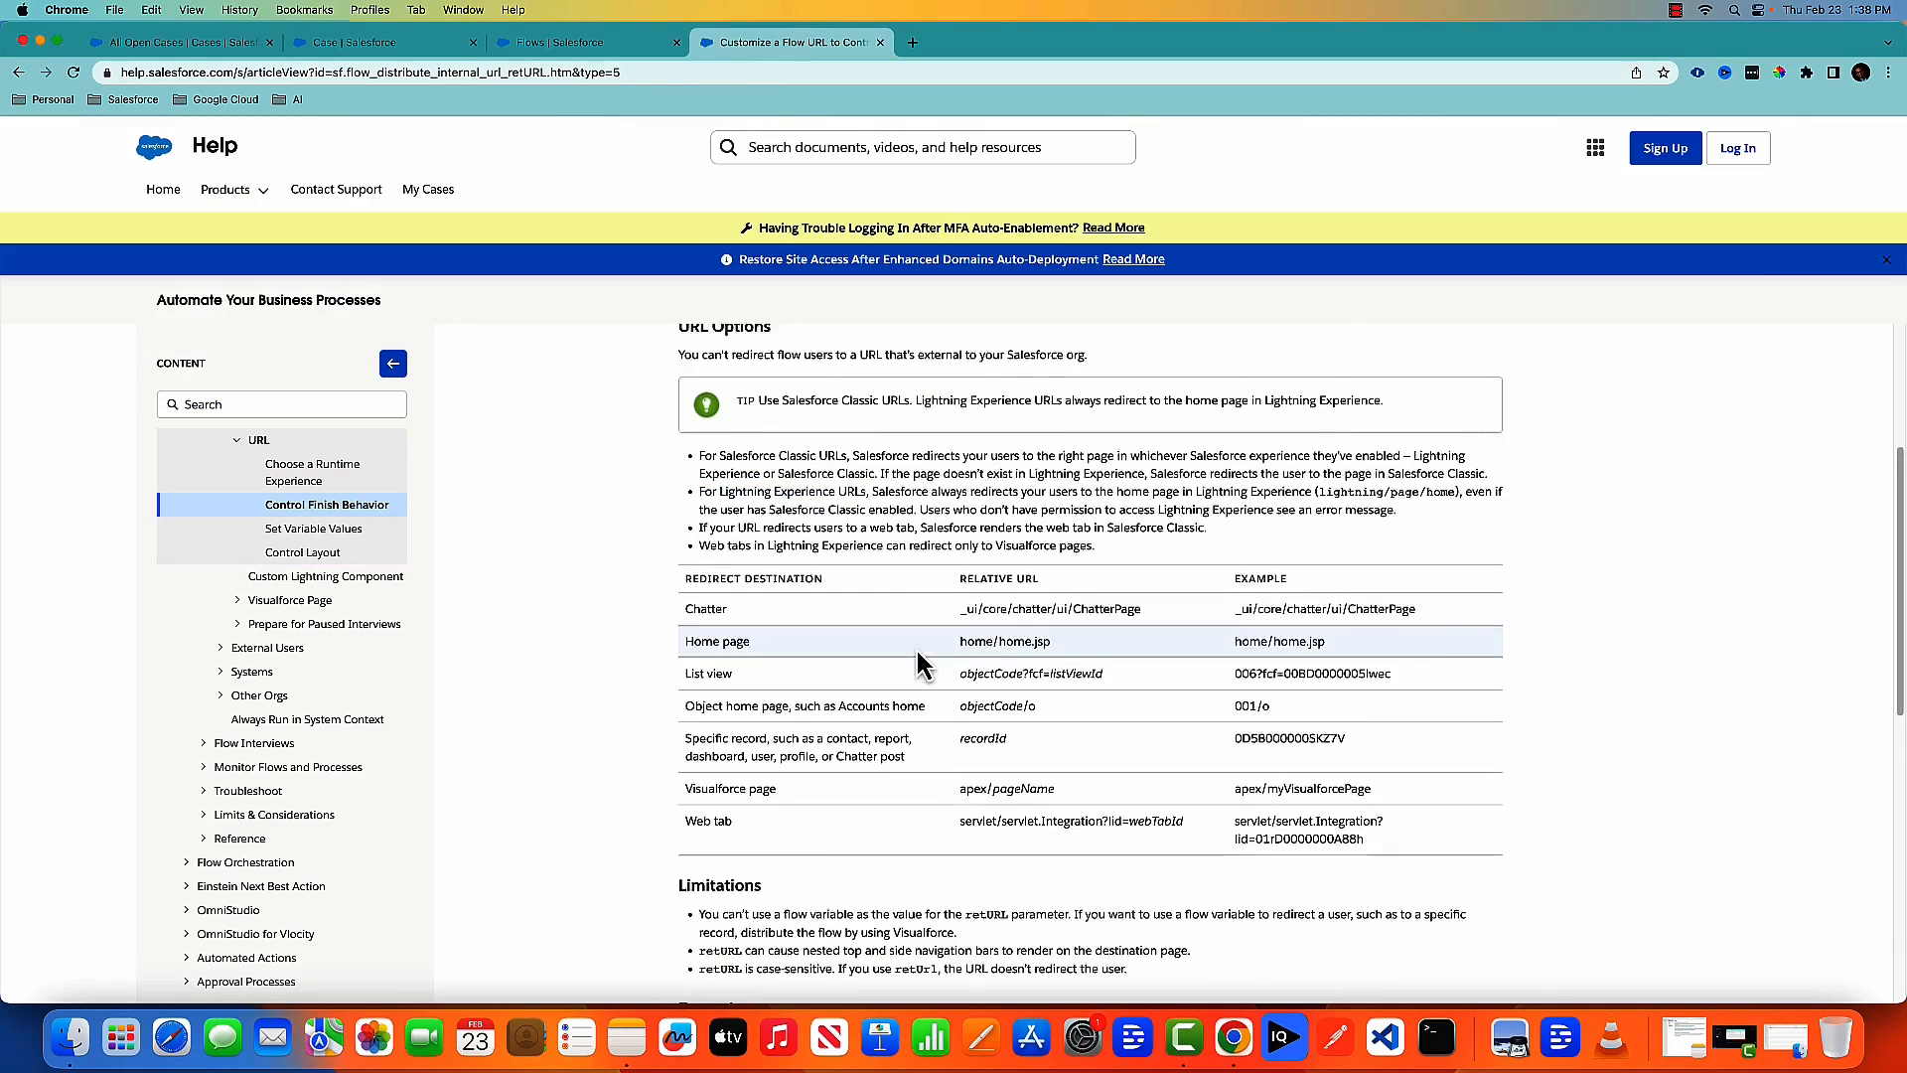
{"action": "scroll", "coordinate": [933, 596], "scroll_direction": "down", "scroll_amount": 3}
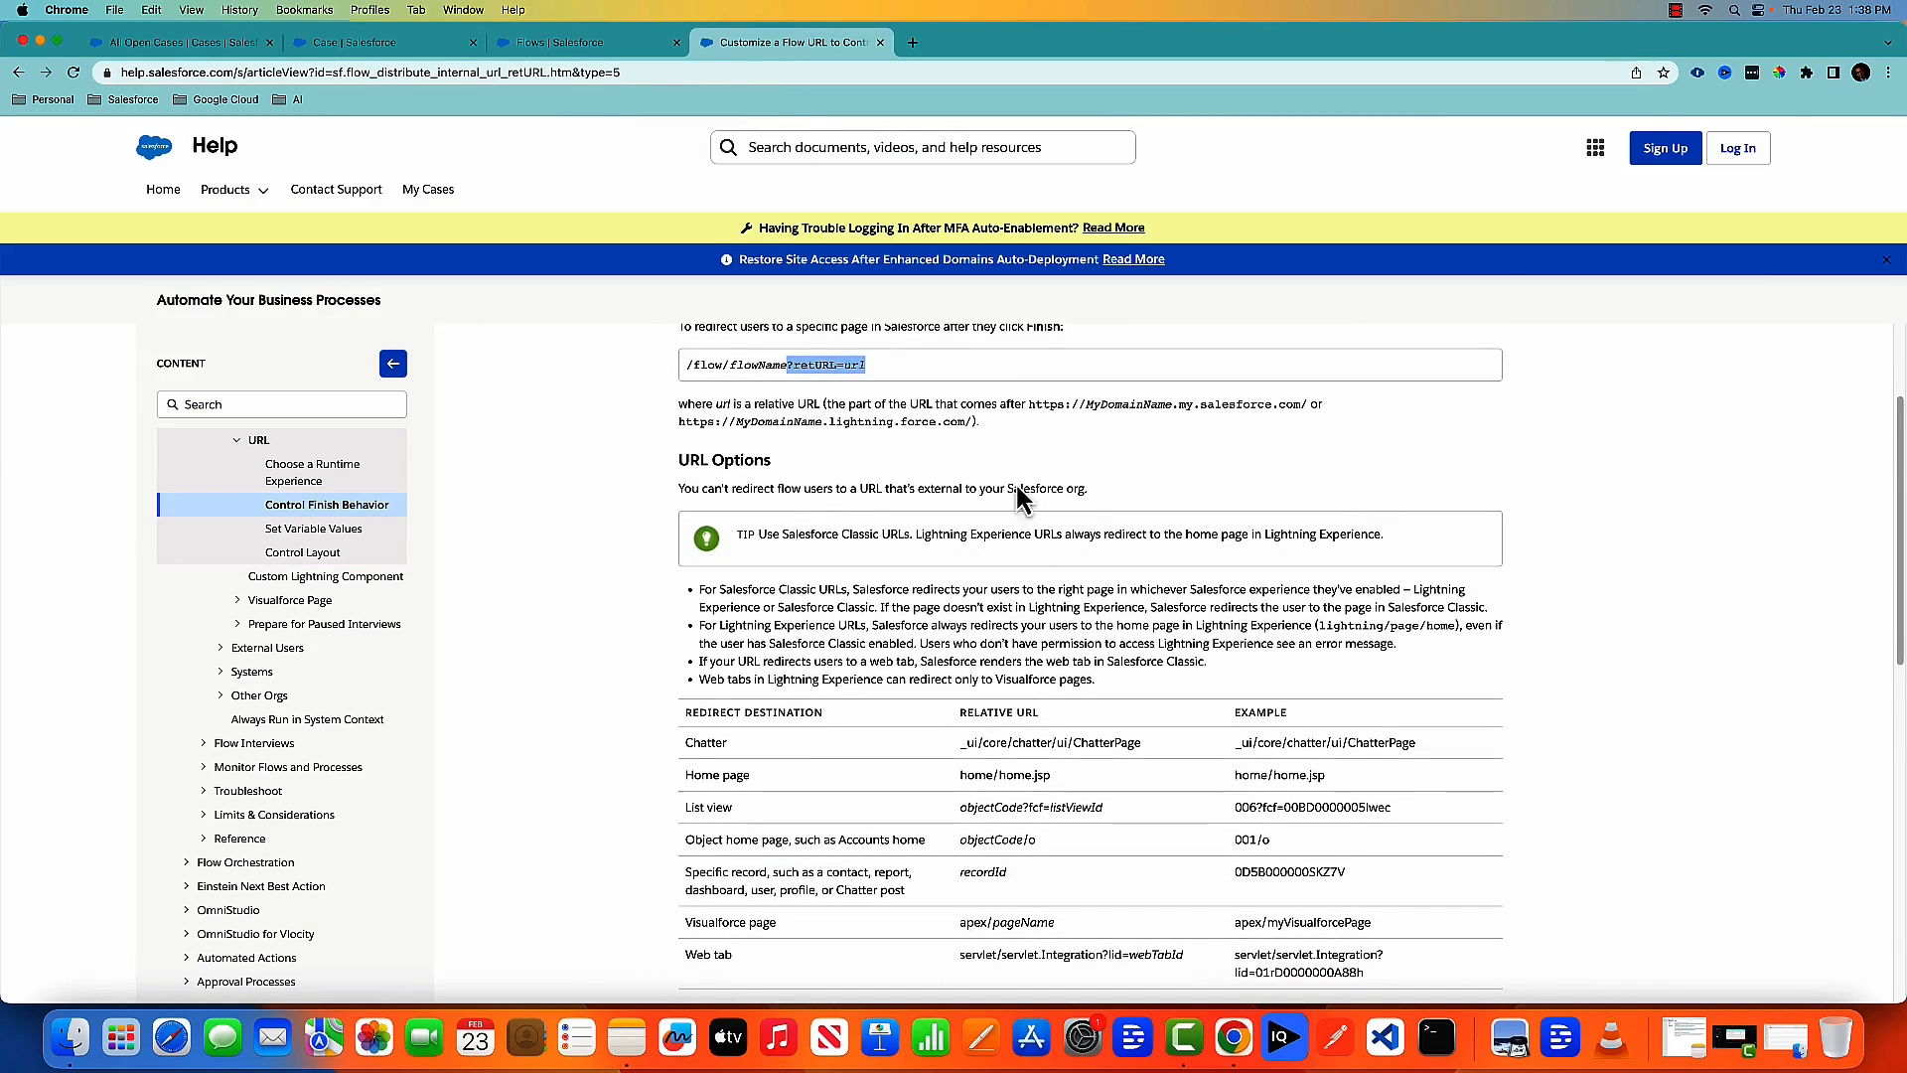
{"action": "scroll", "coordinate": [1013, 664], "scroll_direction": "up", "scroll_amount": 3}
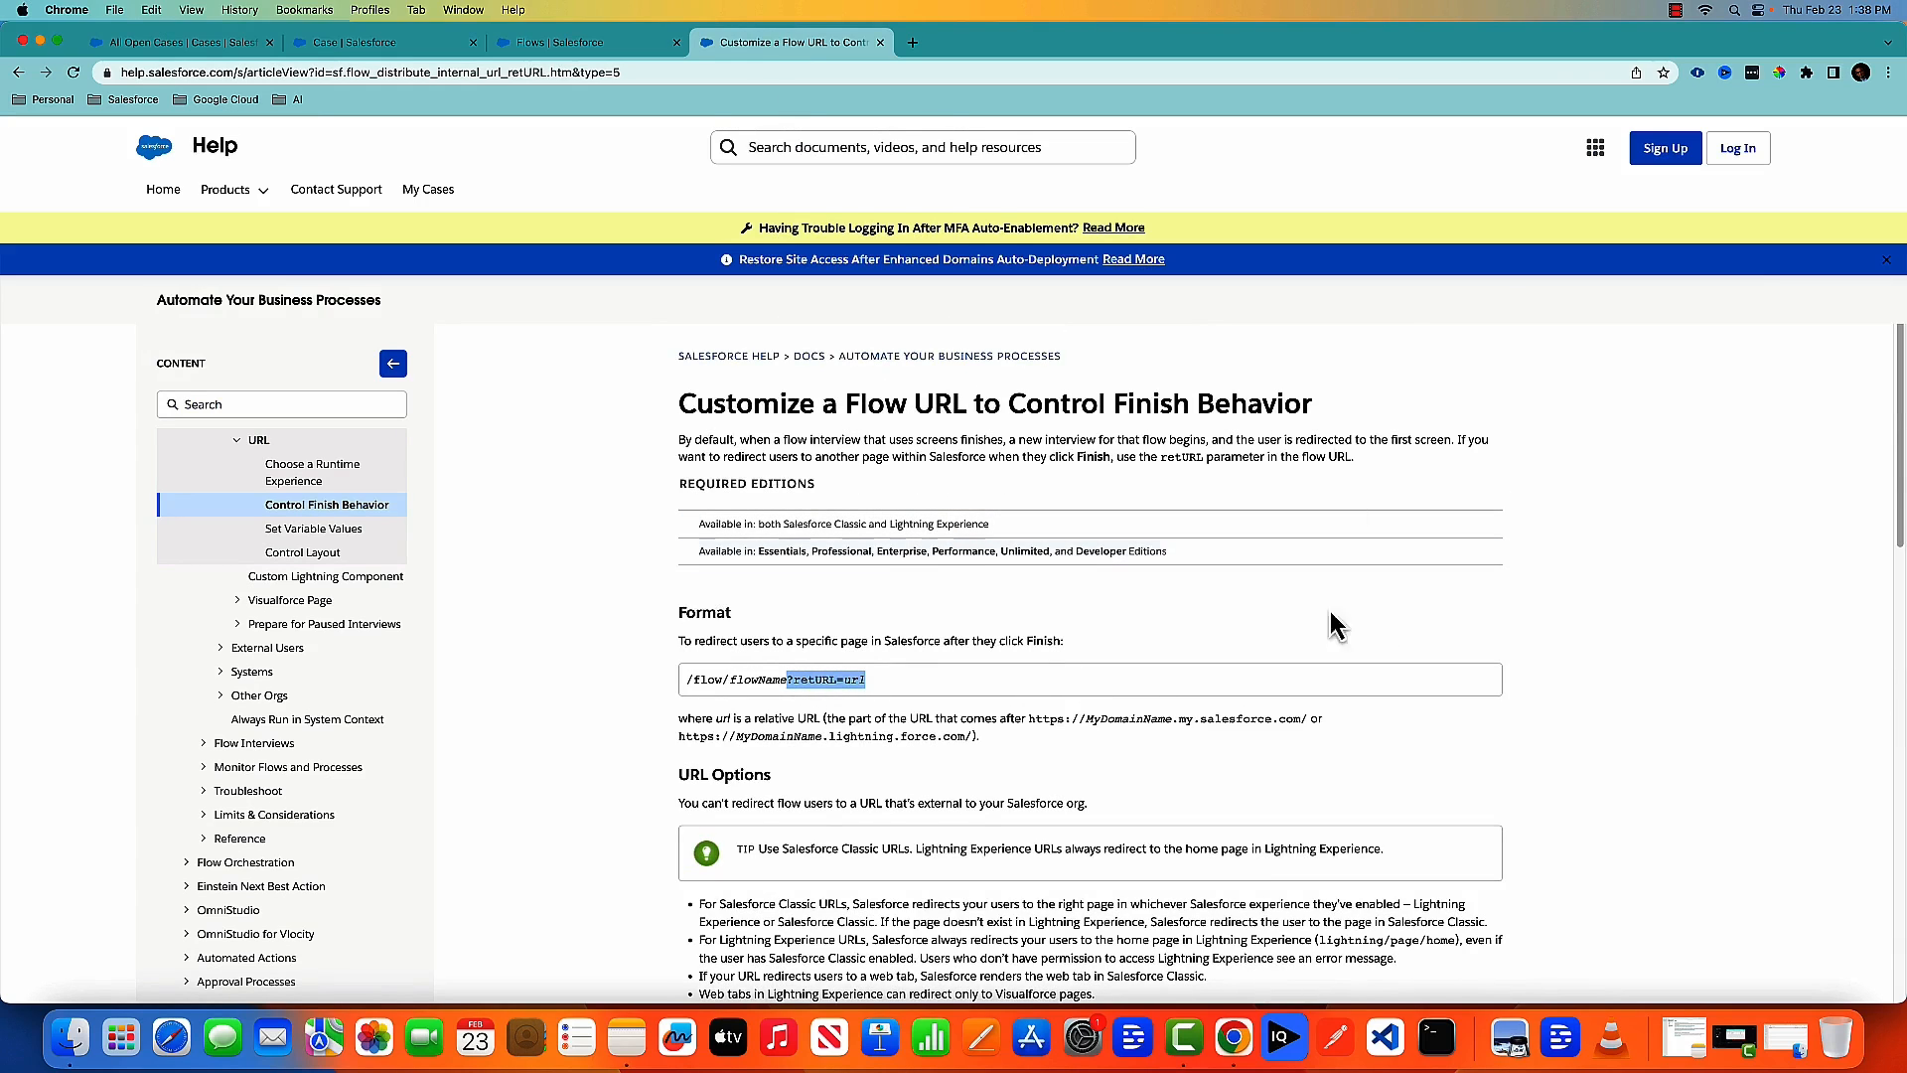
Step: Replace the url placeholder in the button's URL with the help article's List view example, 006?fcf=00BD0000005Iwec
{"action": "scroll", "coordinate": [1316, 705], "scroll_direction": "down", "scroll_amount": 5}
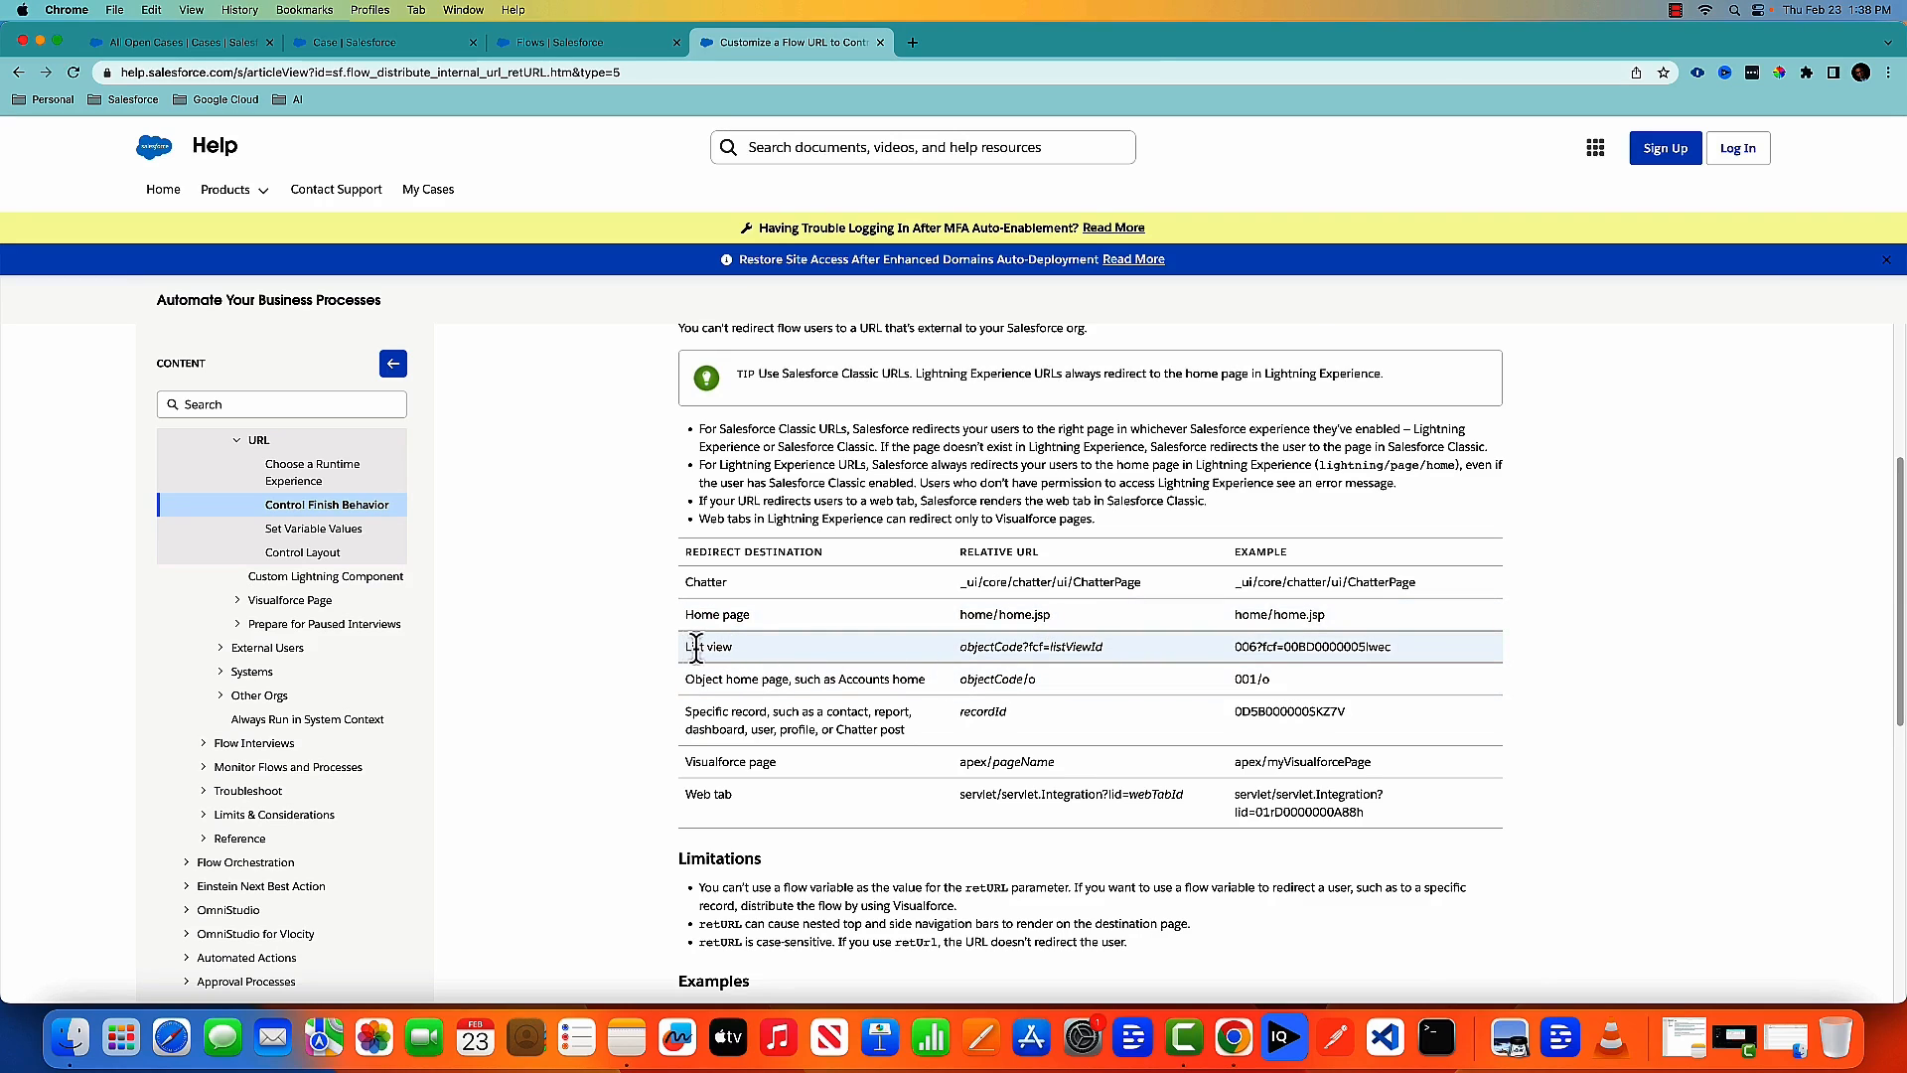
{"action": "left_click_drag", "start_coordinate": [1231, 650], "coordinate": [1452, 650]}
{"action": "key", "text": "super+c"}
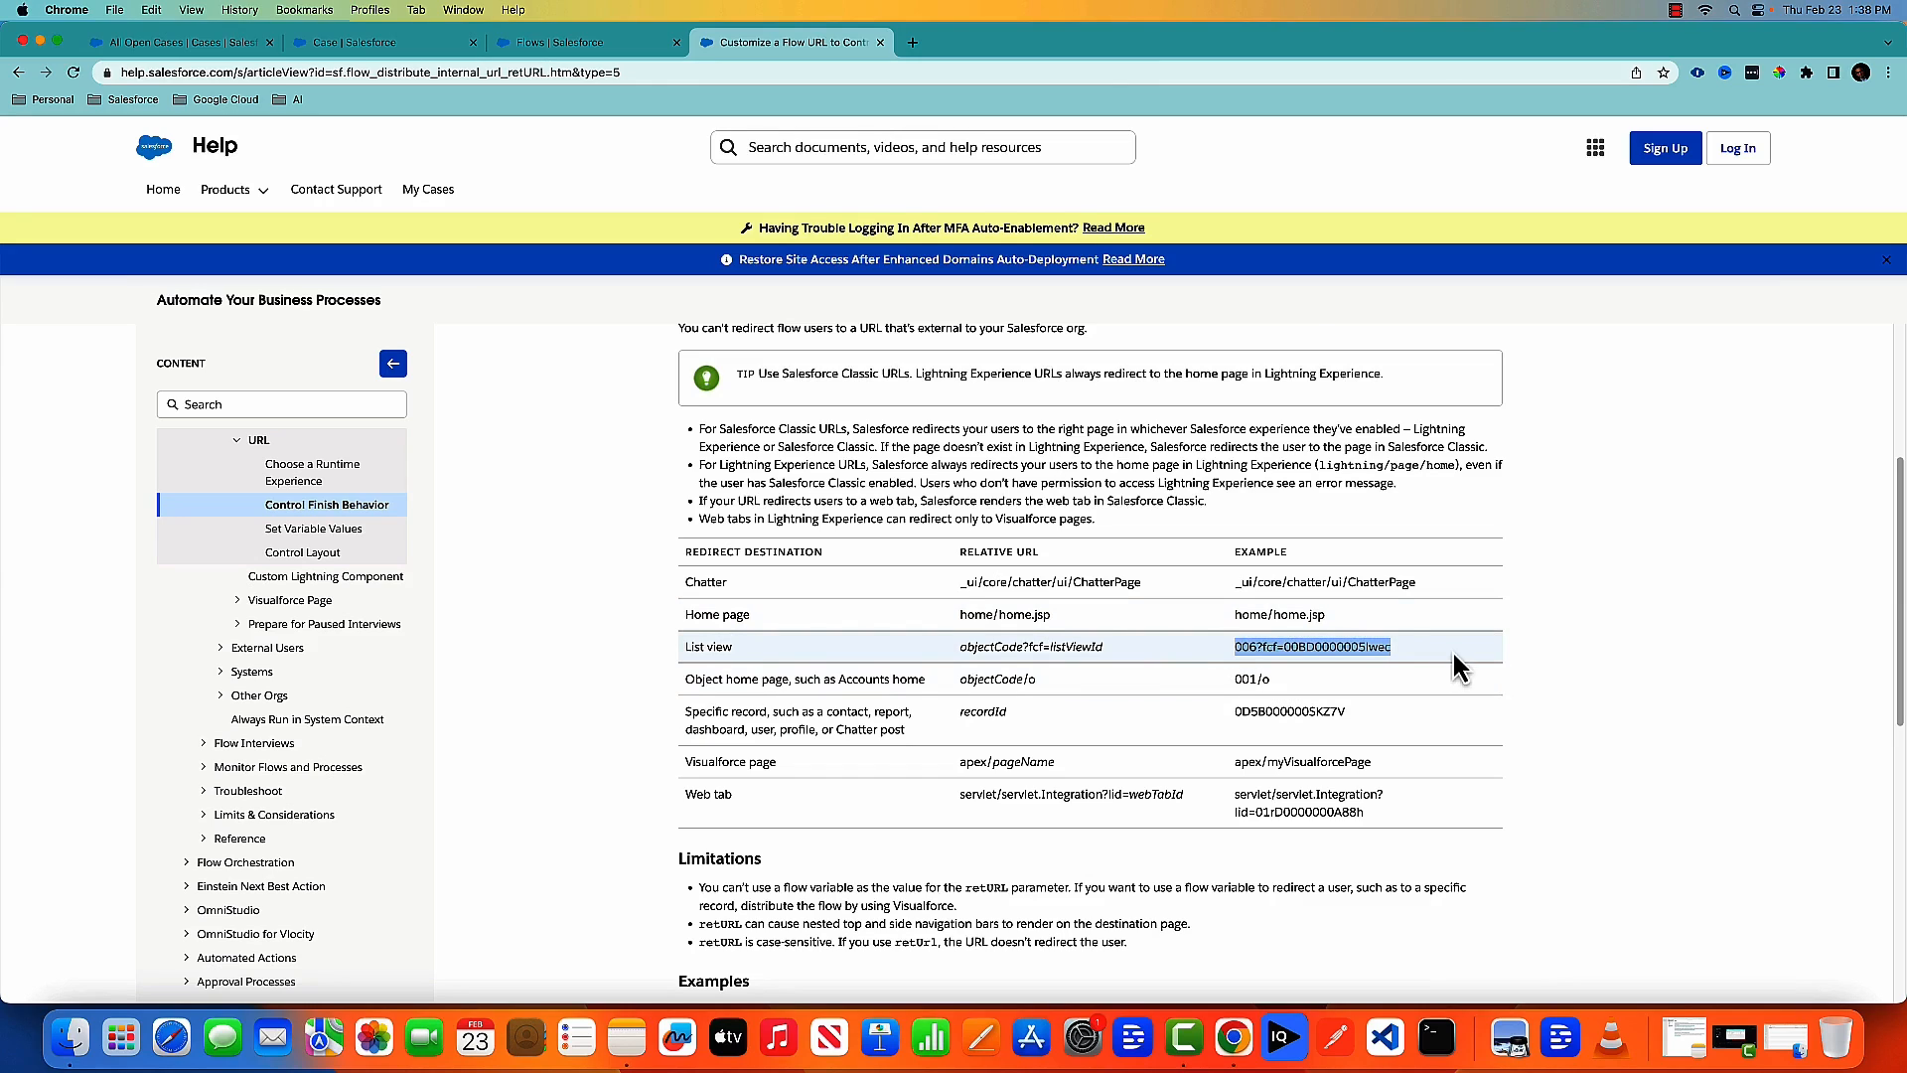
{"action": "left_click", "coordinate": [358, 48]}
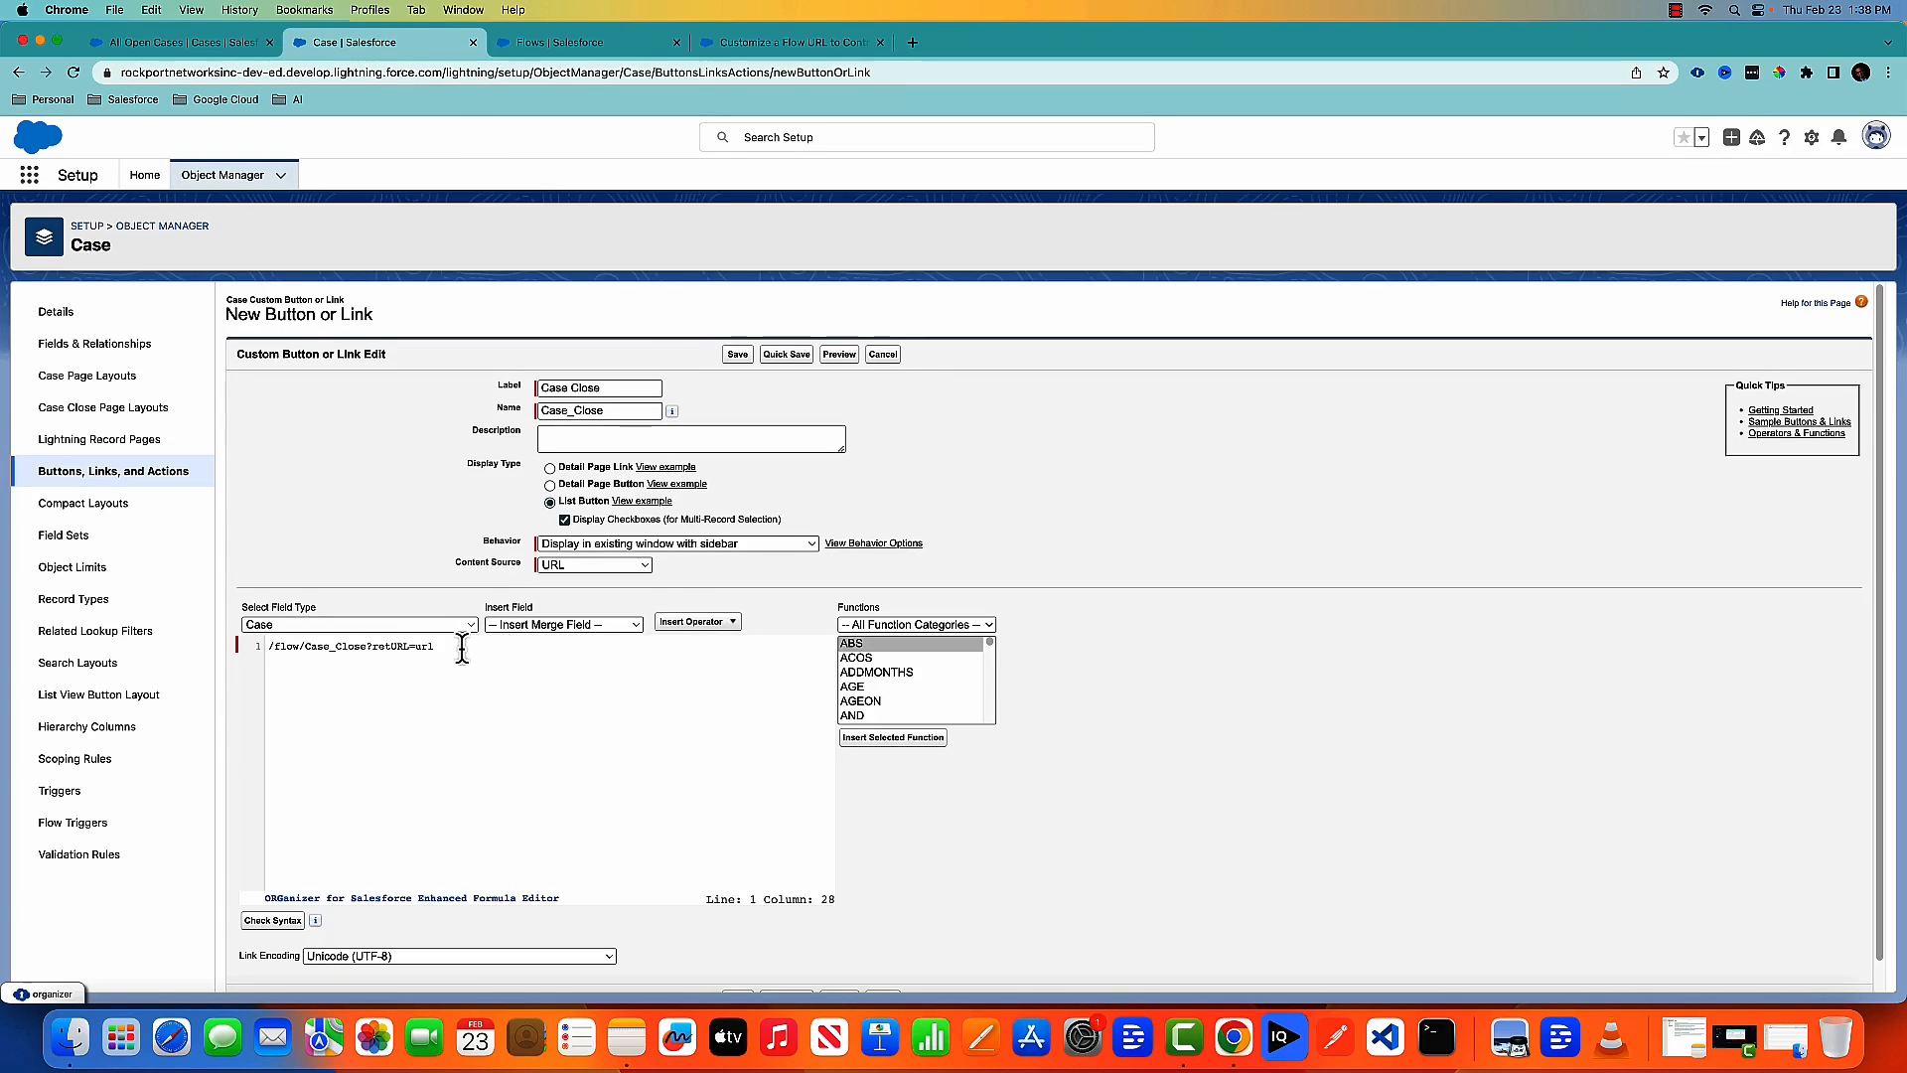
{"action": "double_click", "coordinate": [426, 646]}
{"action": "key", "text": "super+v"}
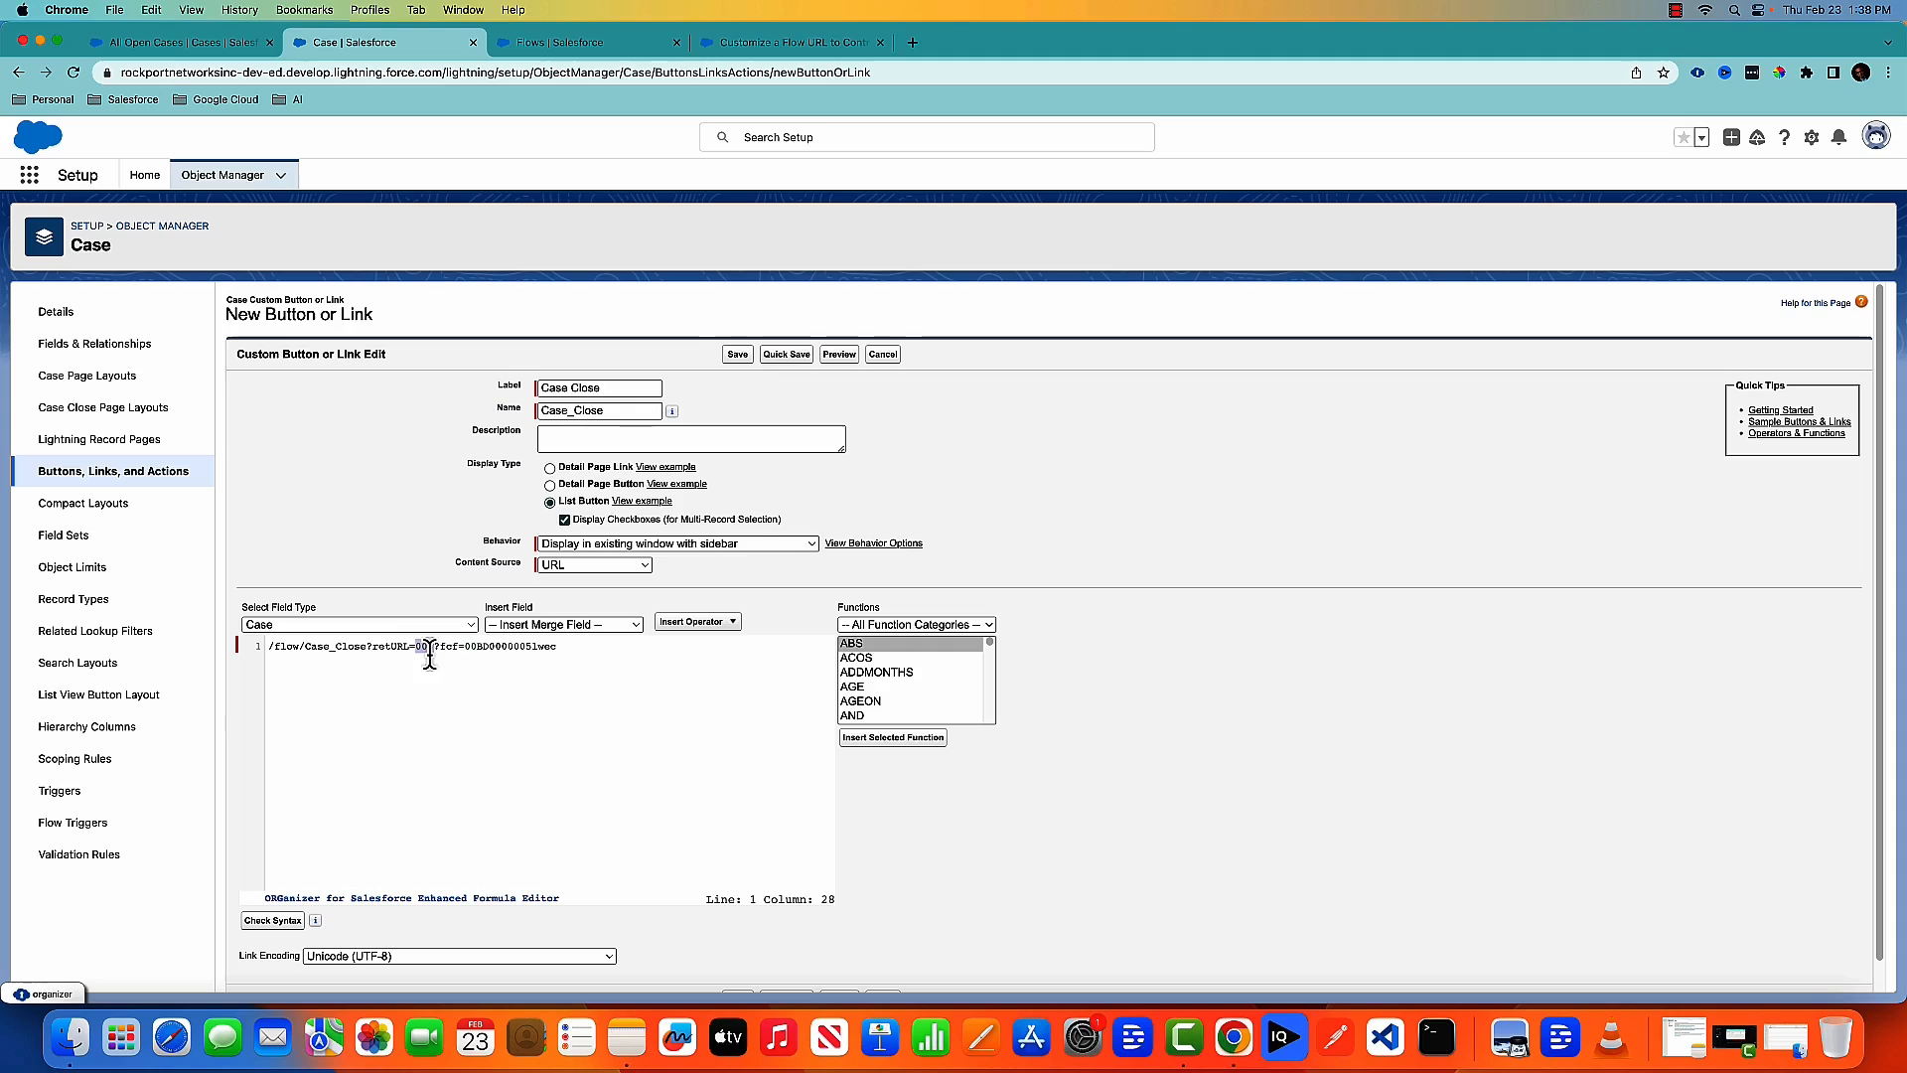
Step: Look up the Case object code in the first open case's web address and replace 006 in the button's return URL with 500
{"action": "left_click", "coordinate": [165, 42]}
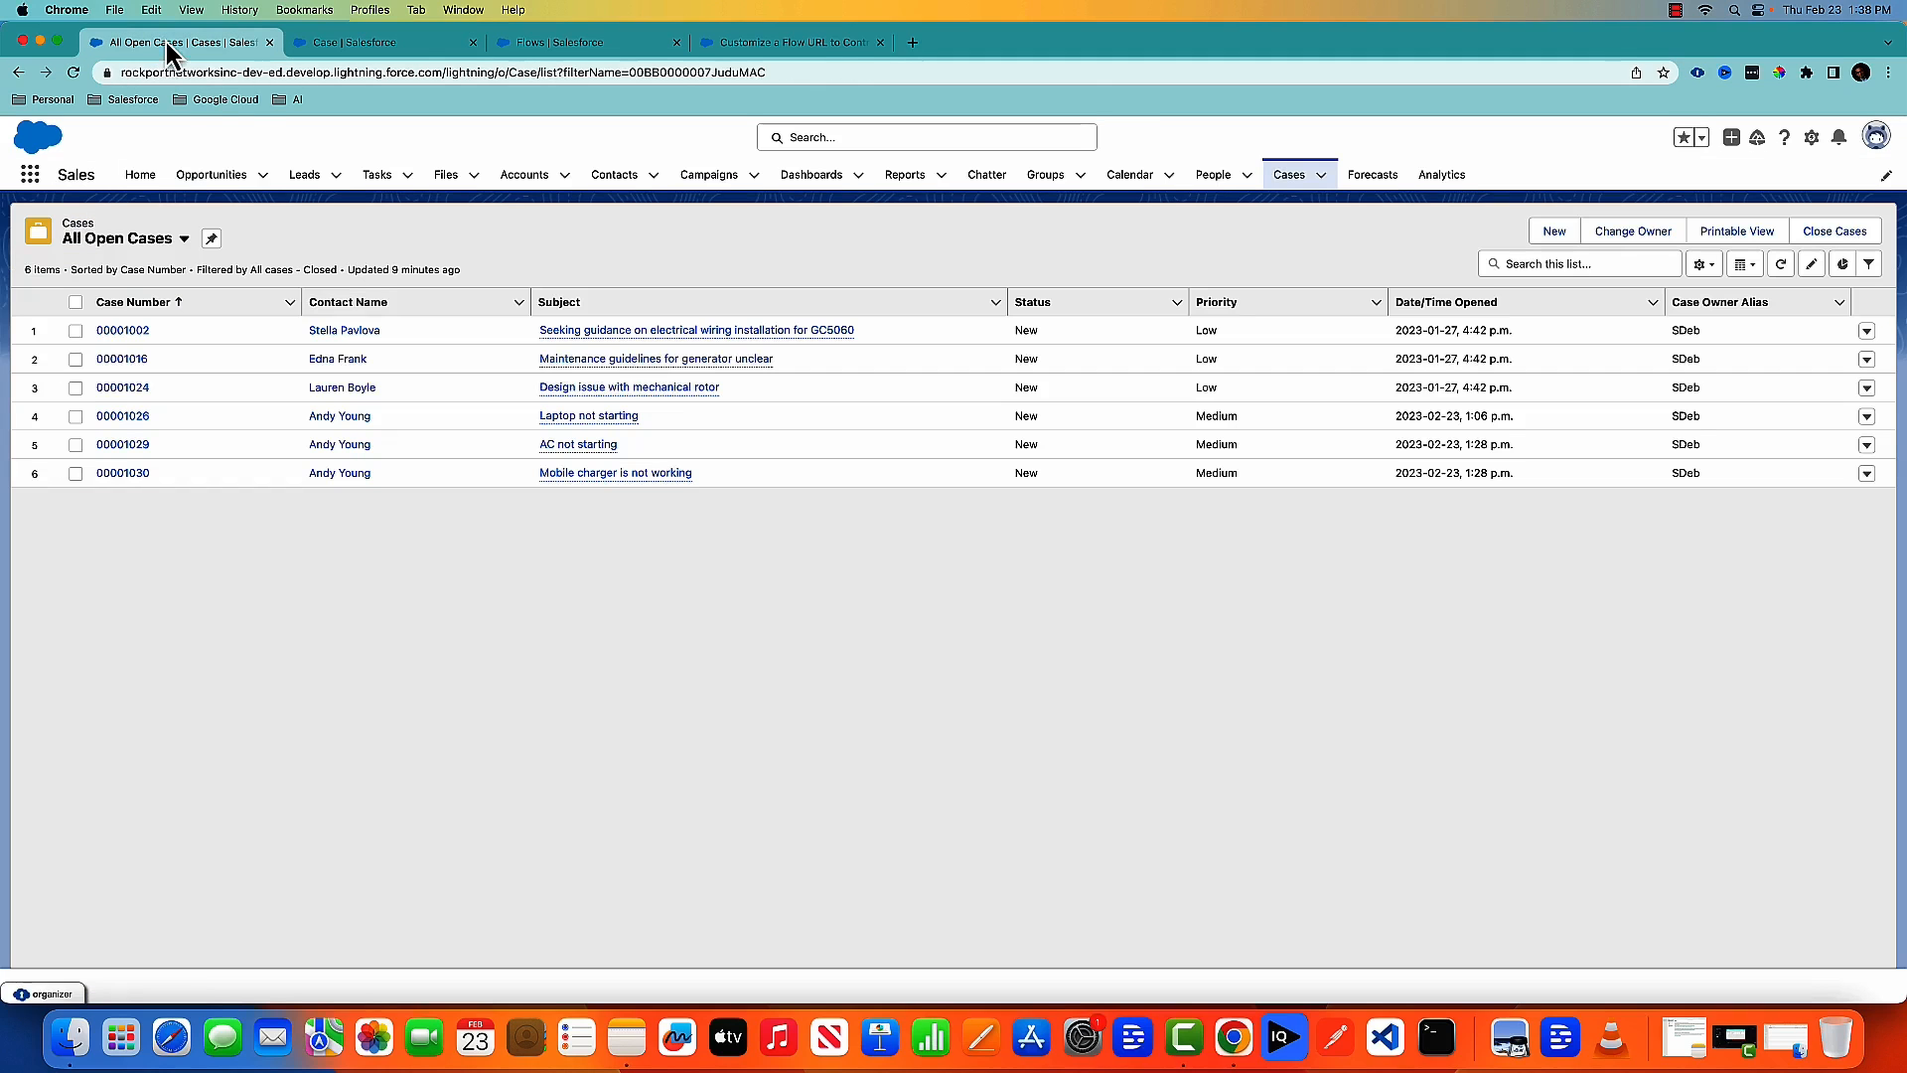
{"action": "right_click", "coordinate": [121, 333]}
{"action": "left_click", "coordinate": [183, 343]}
{"action": "left_click", "coordinate": [328, 50]}
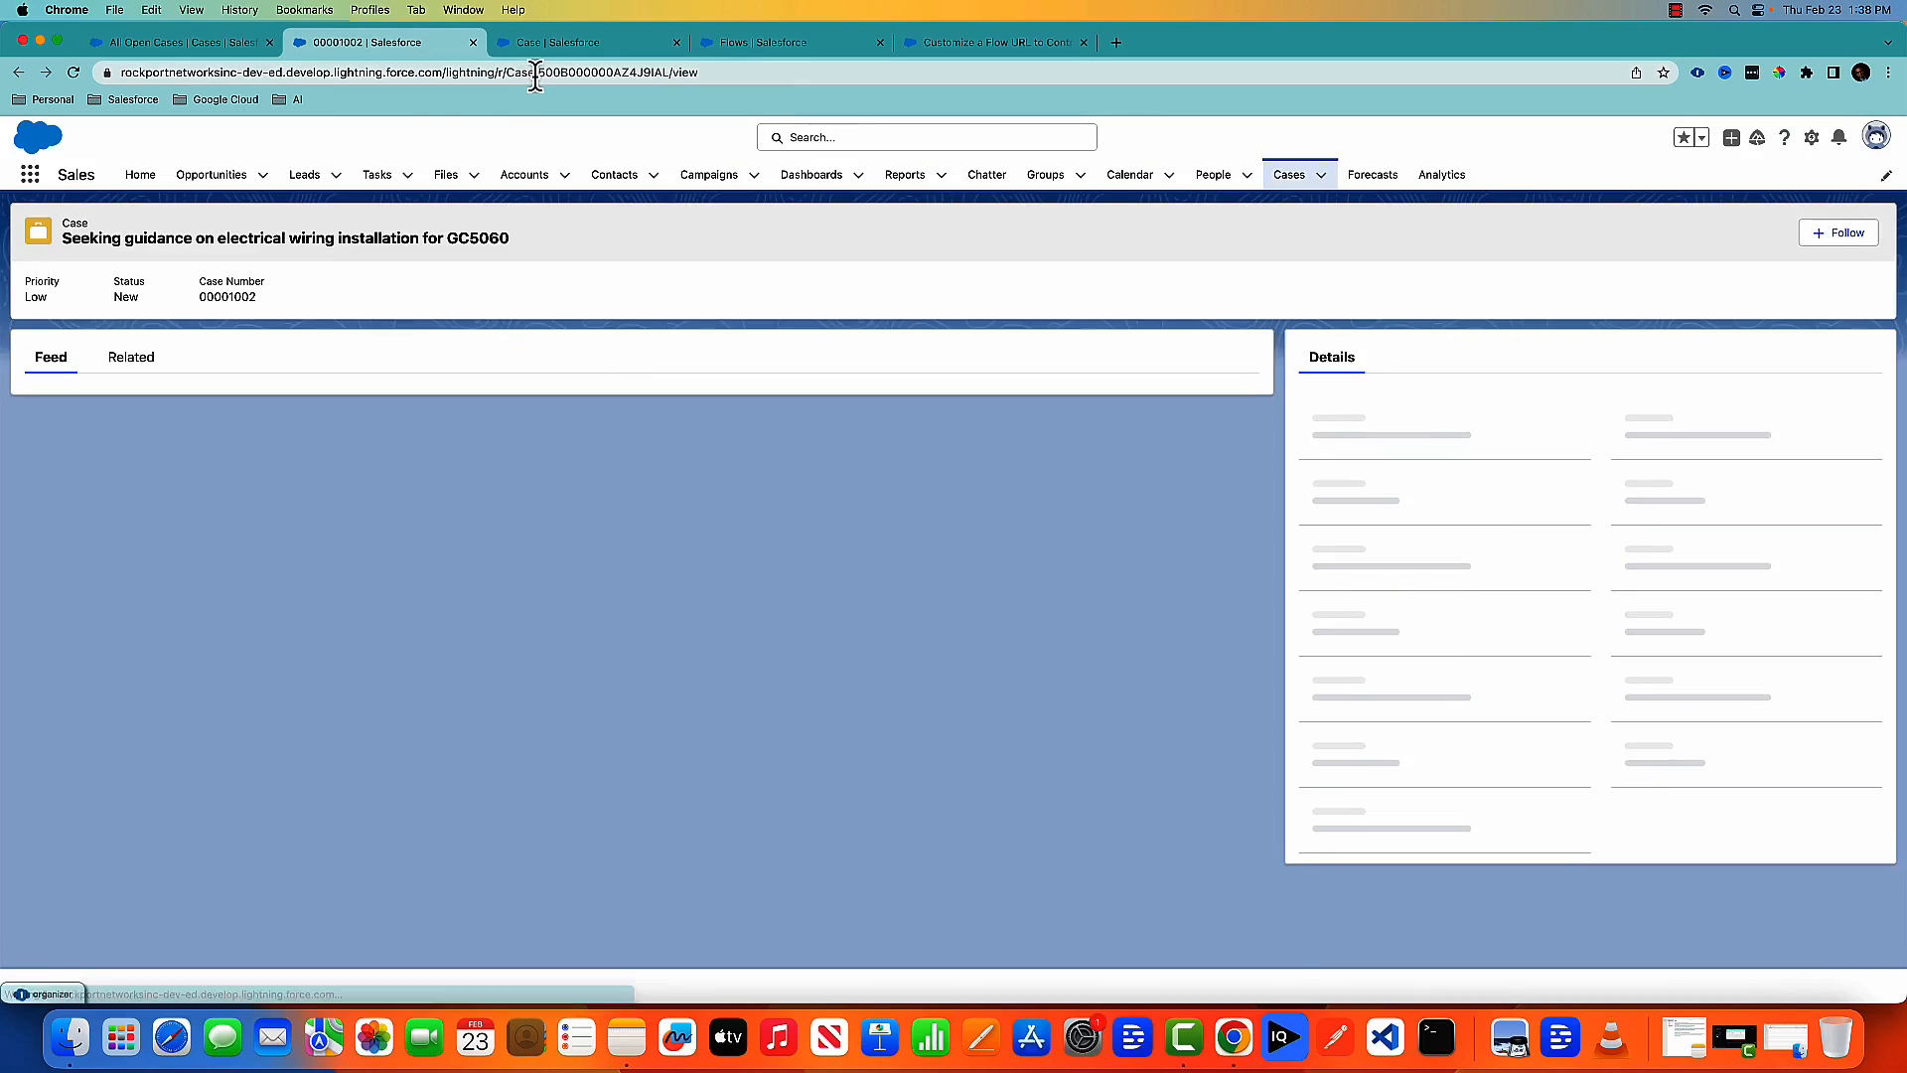
{"action": "left_click_drag", "start_coordinate": [537, 75], "coordinate": [562, 79]}
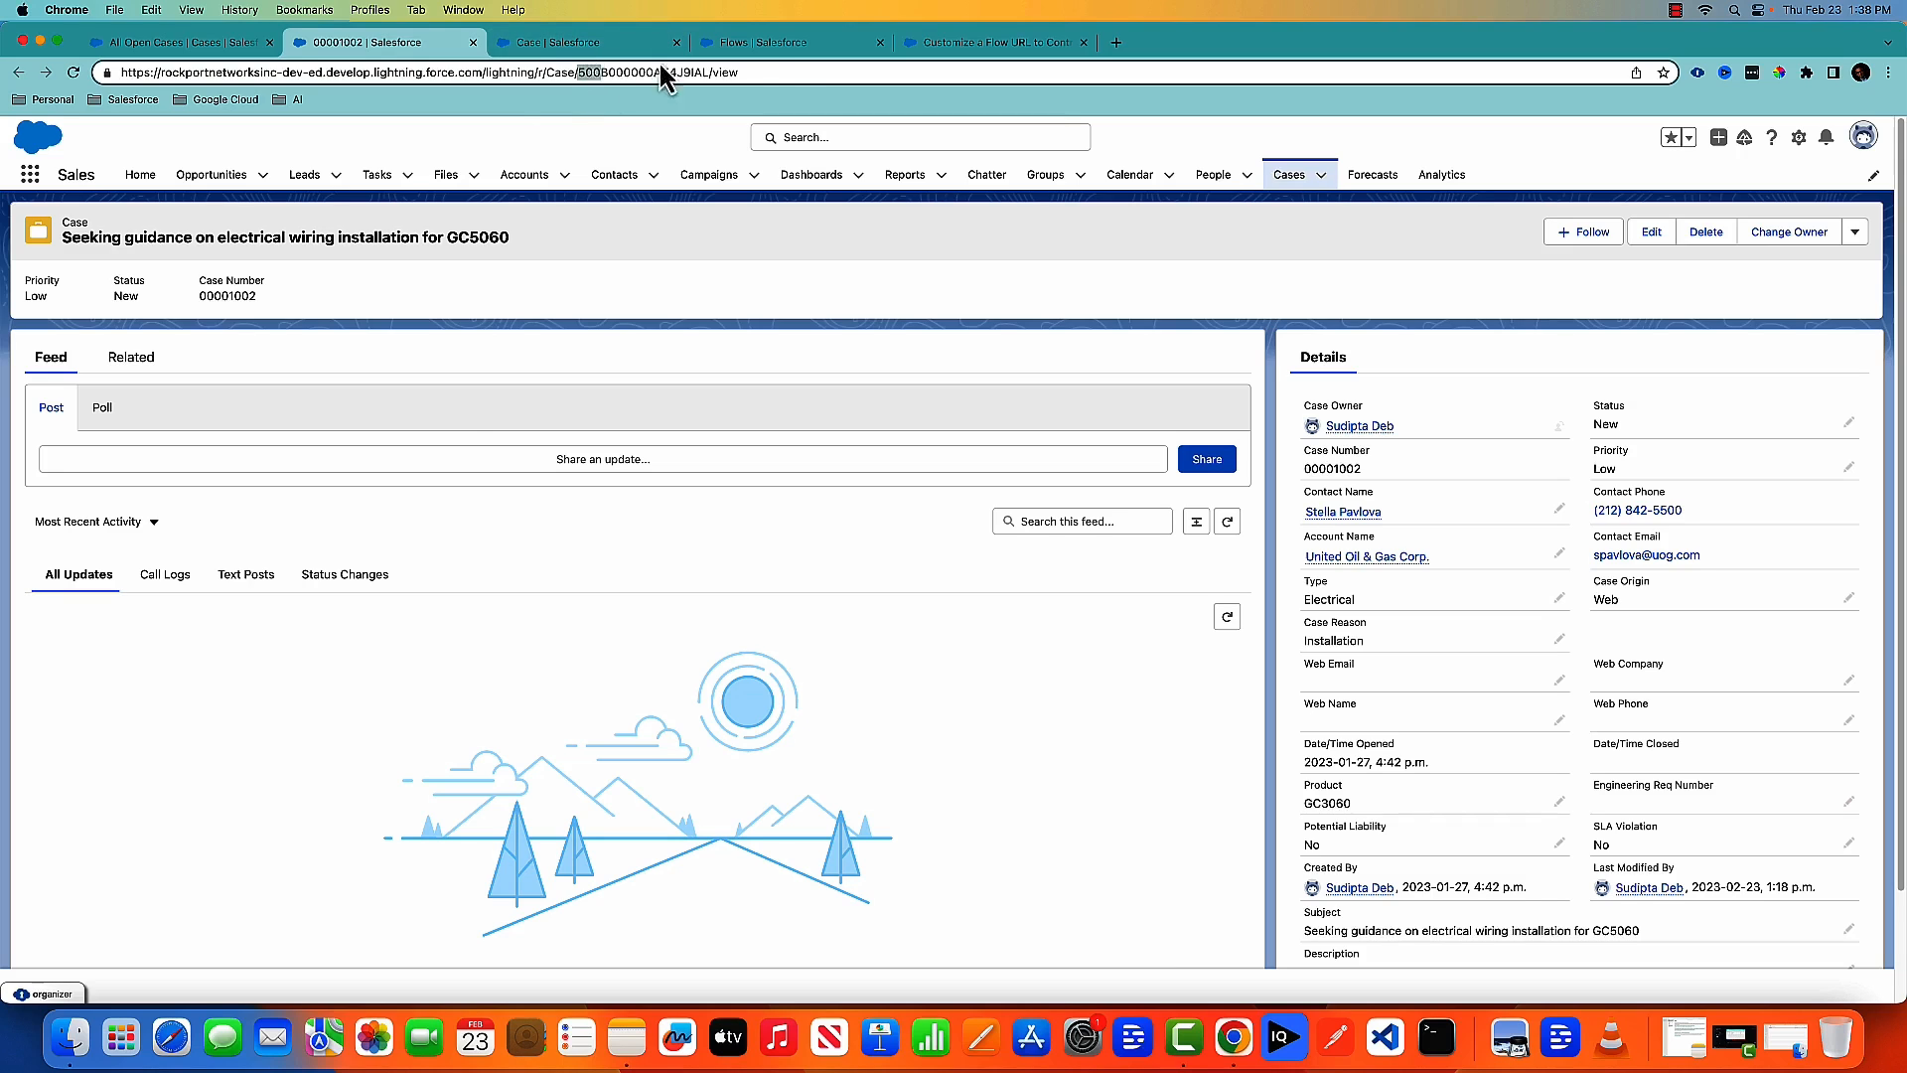
{"action": "left_click", "coordinate": [795, 51]}
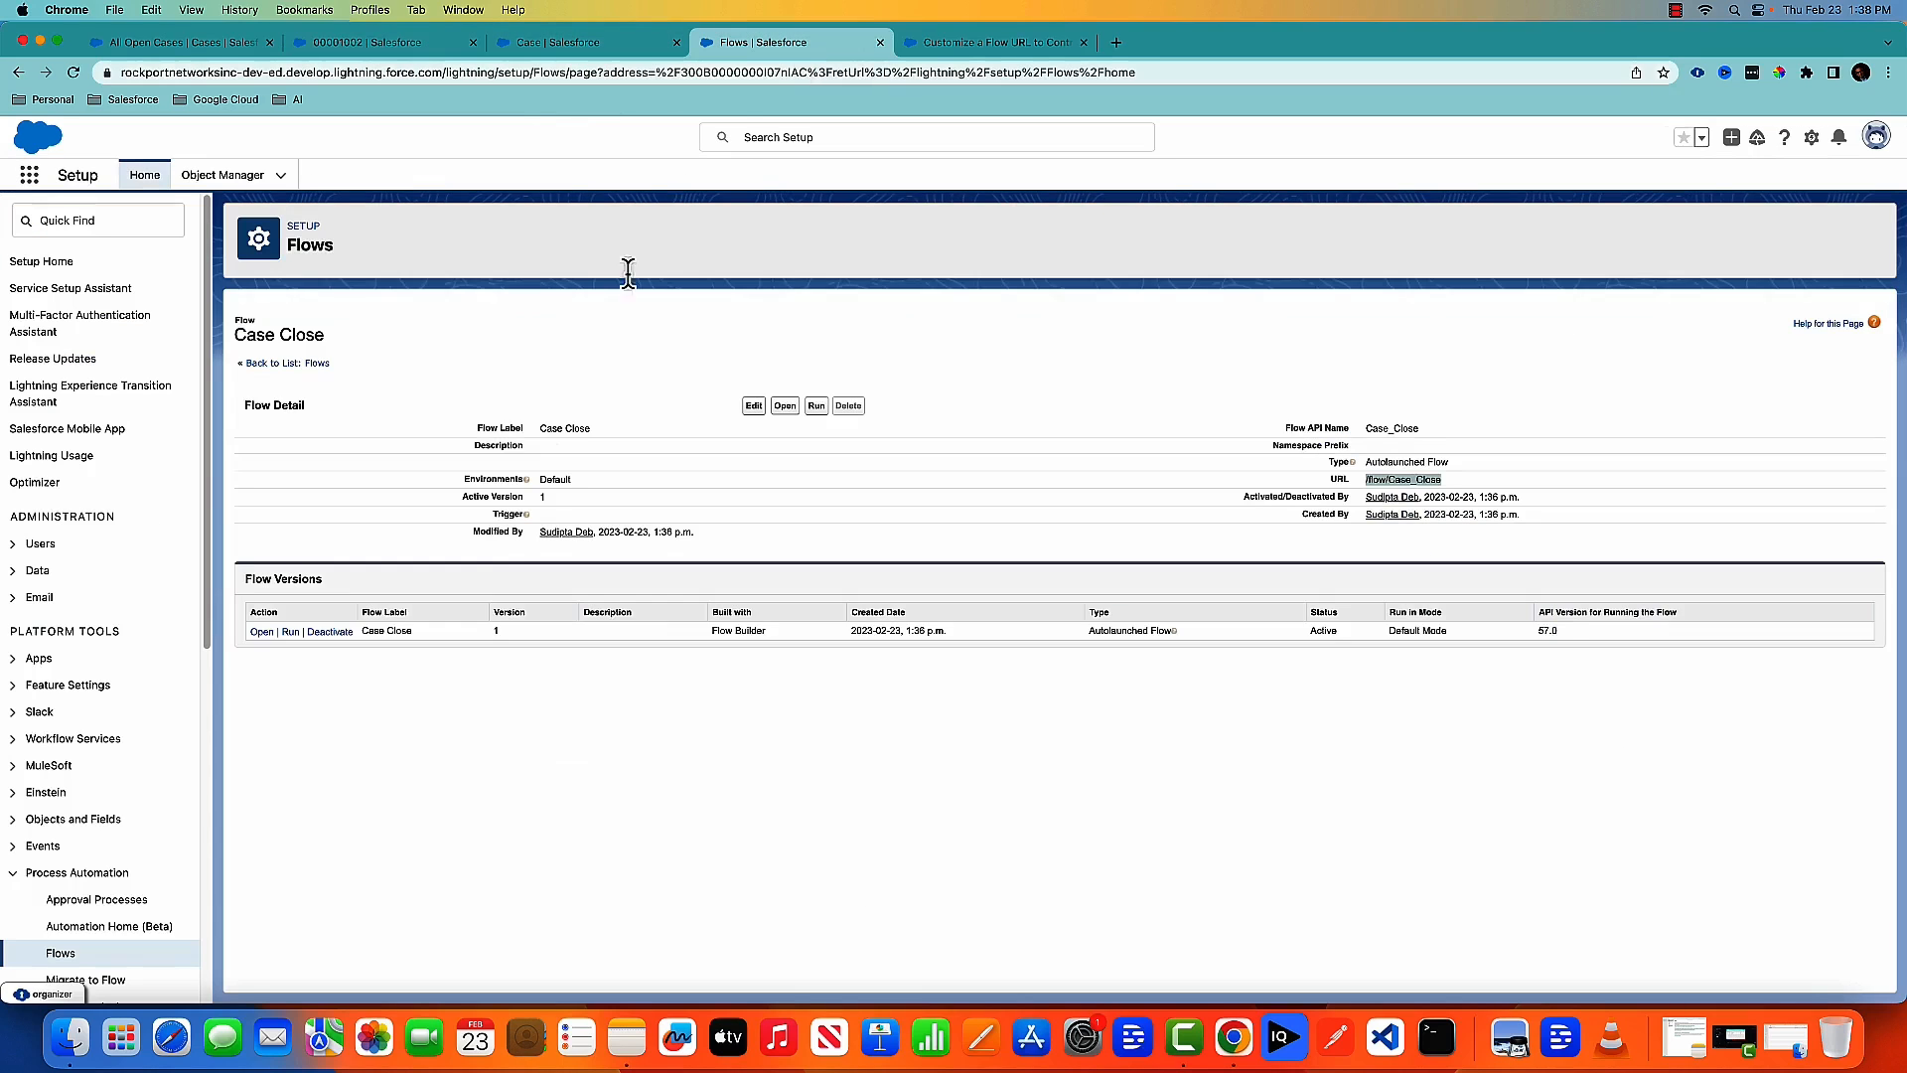
{"action": "left_click", "coordinate": [578, 45]}
{"action": "left_click_drag", "start_coordinate": [435, 644], "coordinate": [422, 644]}
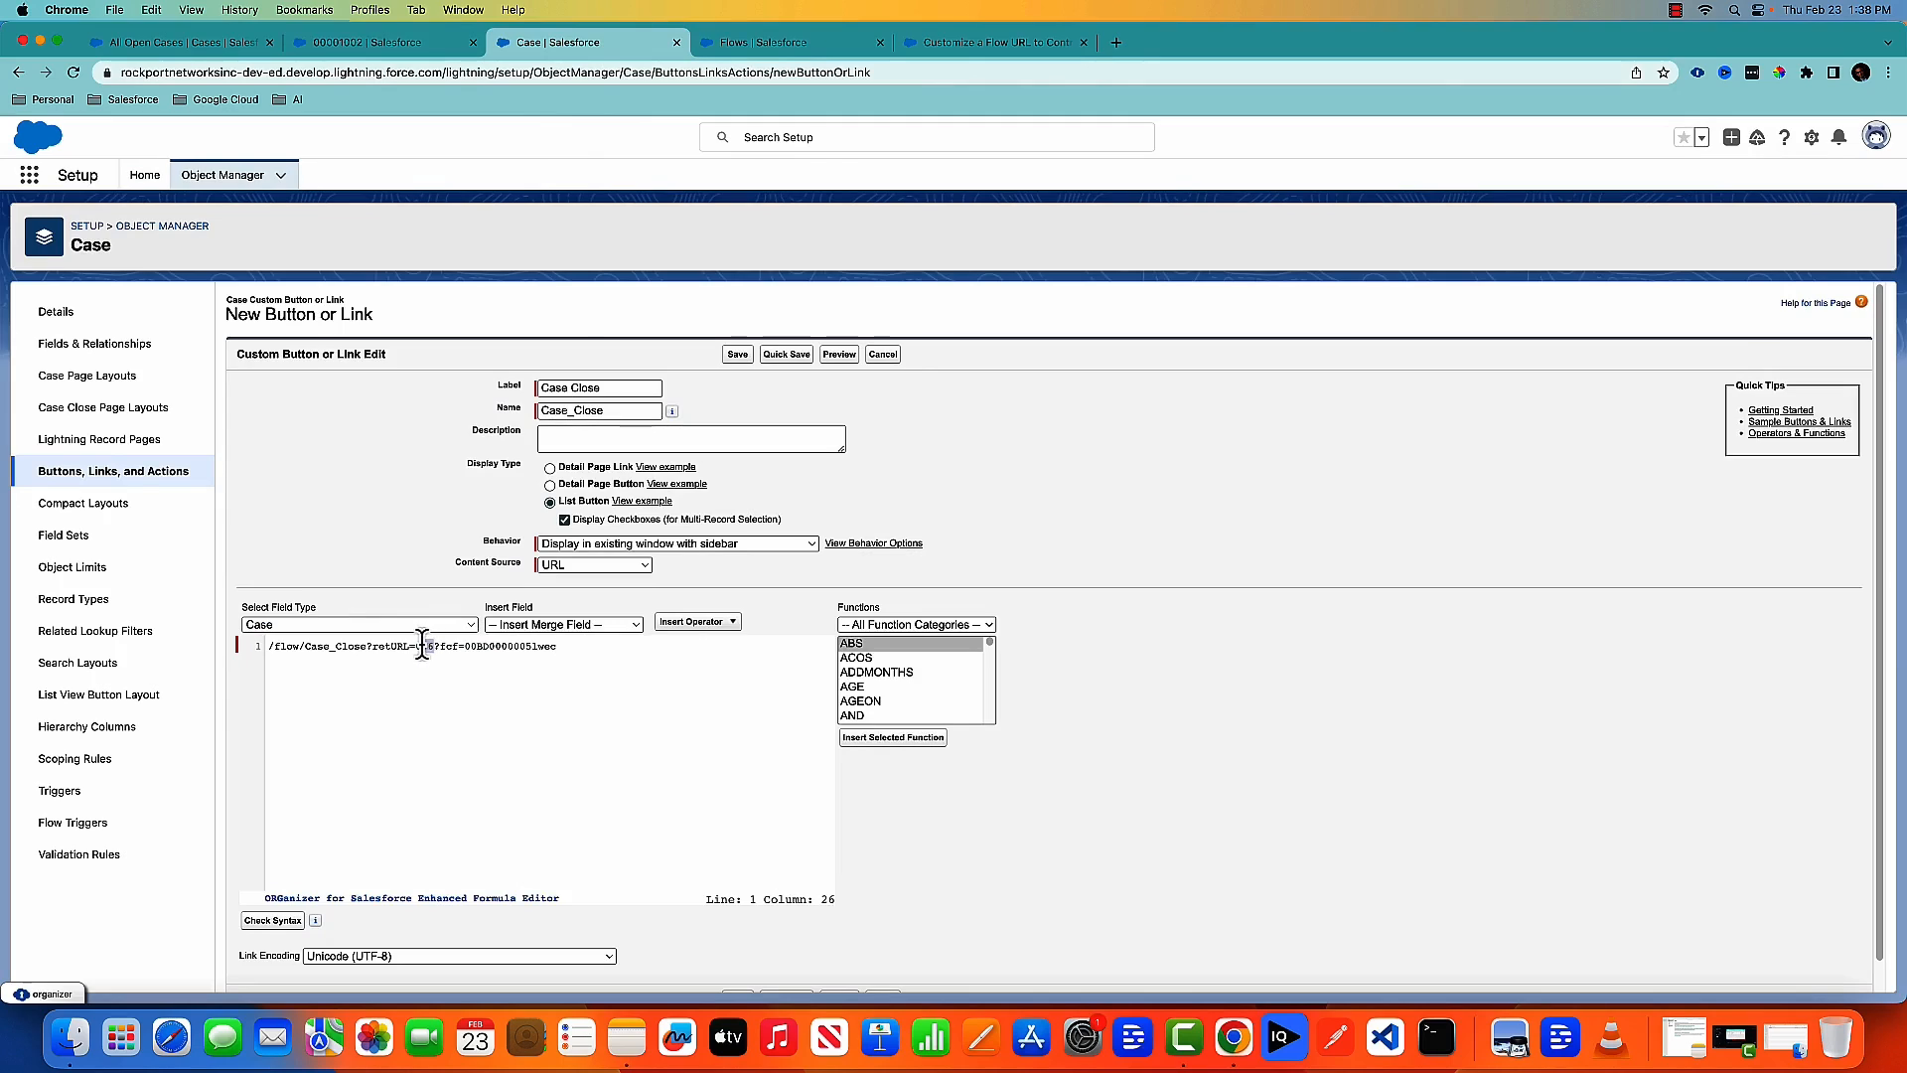
{"action": "type", "text": "500"}
Step: Replace the example list view ID in the button's URL with the All Open Cases filter ID, 00BB0000007JuduMAC
{"action": "double_click", "coordinate": [511, 646]}
{"action": "left_click", "coordinate": [210, 50]}
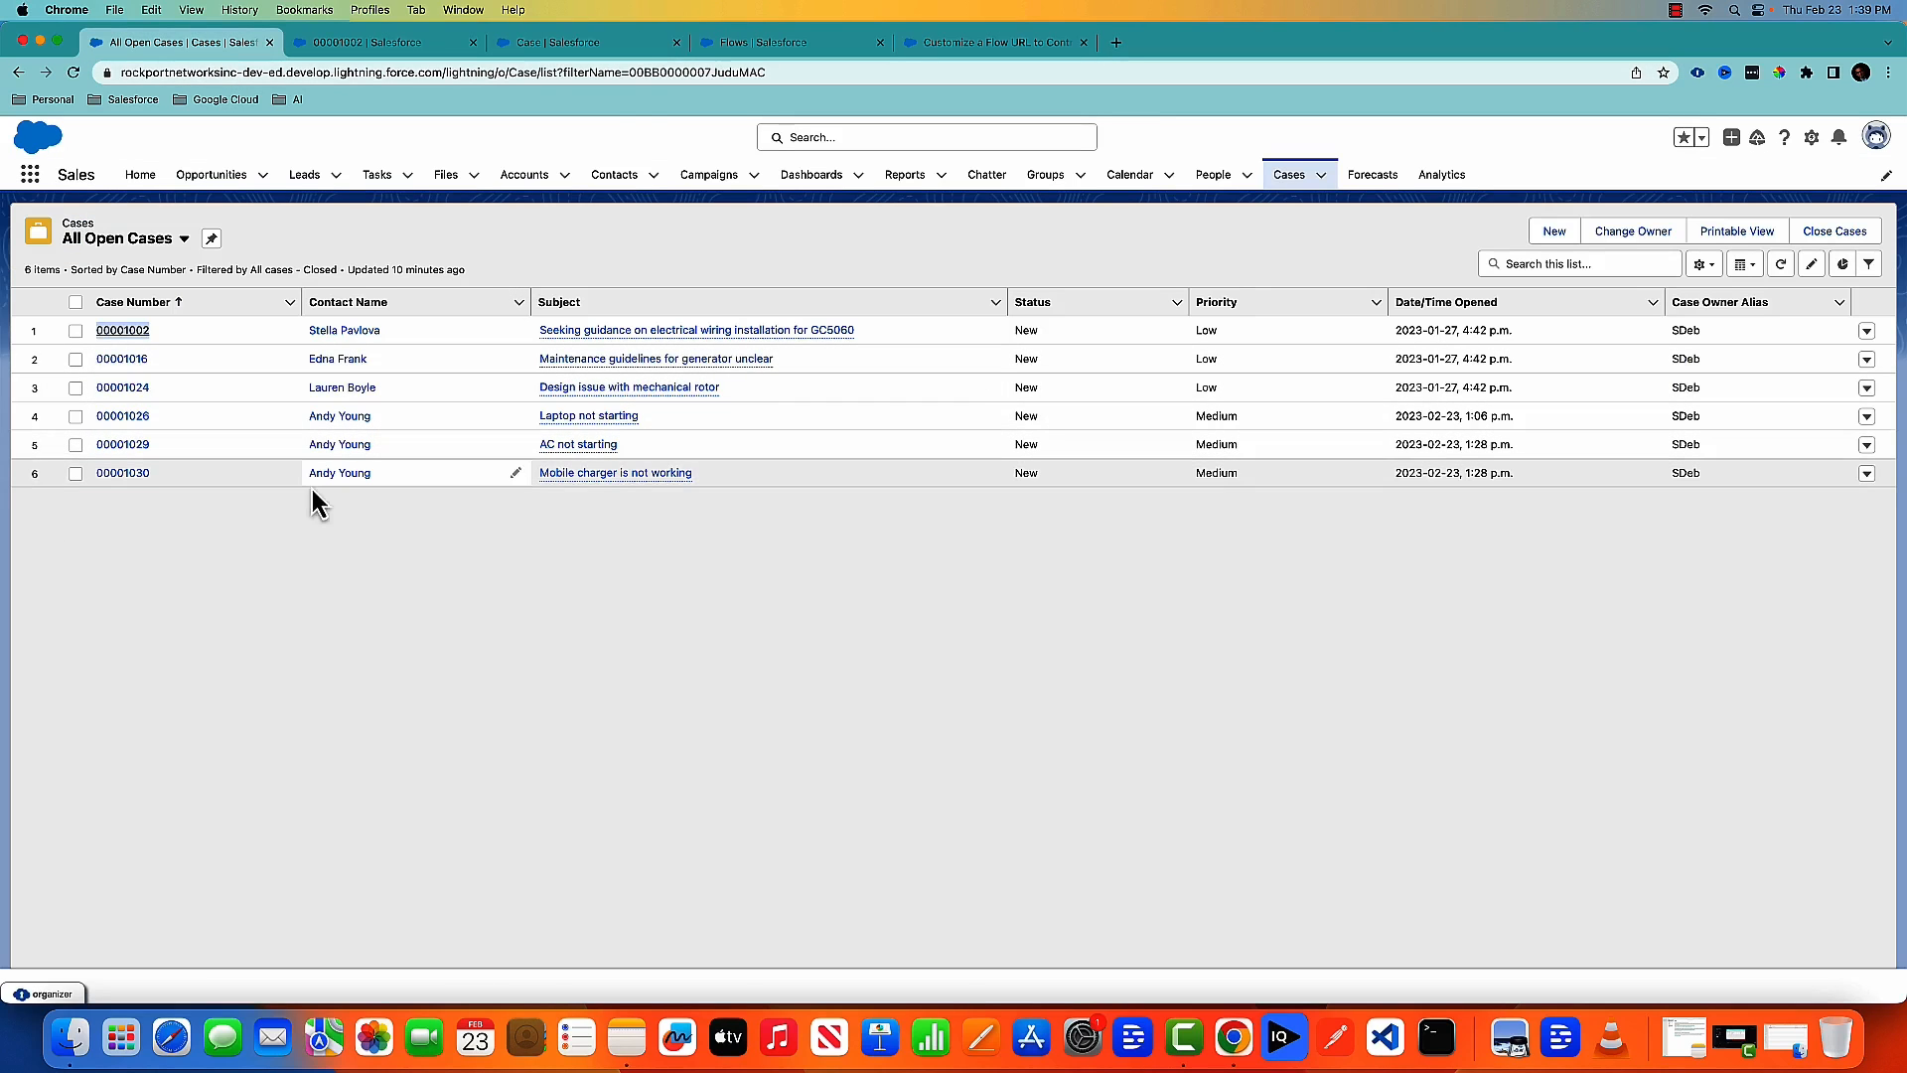
{"action": "left_click", "coordinate": [656, 73]}
{"action": "double_click", "coordinate": [670, 72]}
{"action": "key", "text": "super+c"}
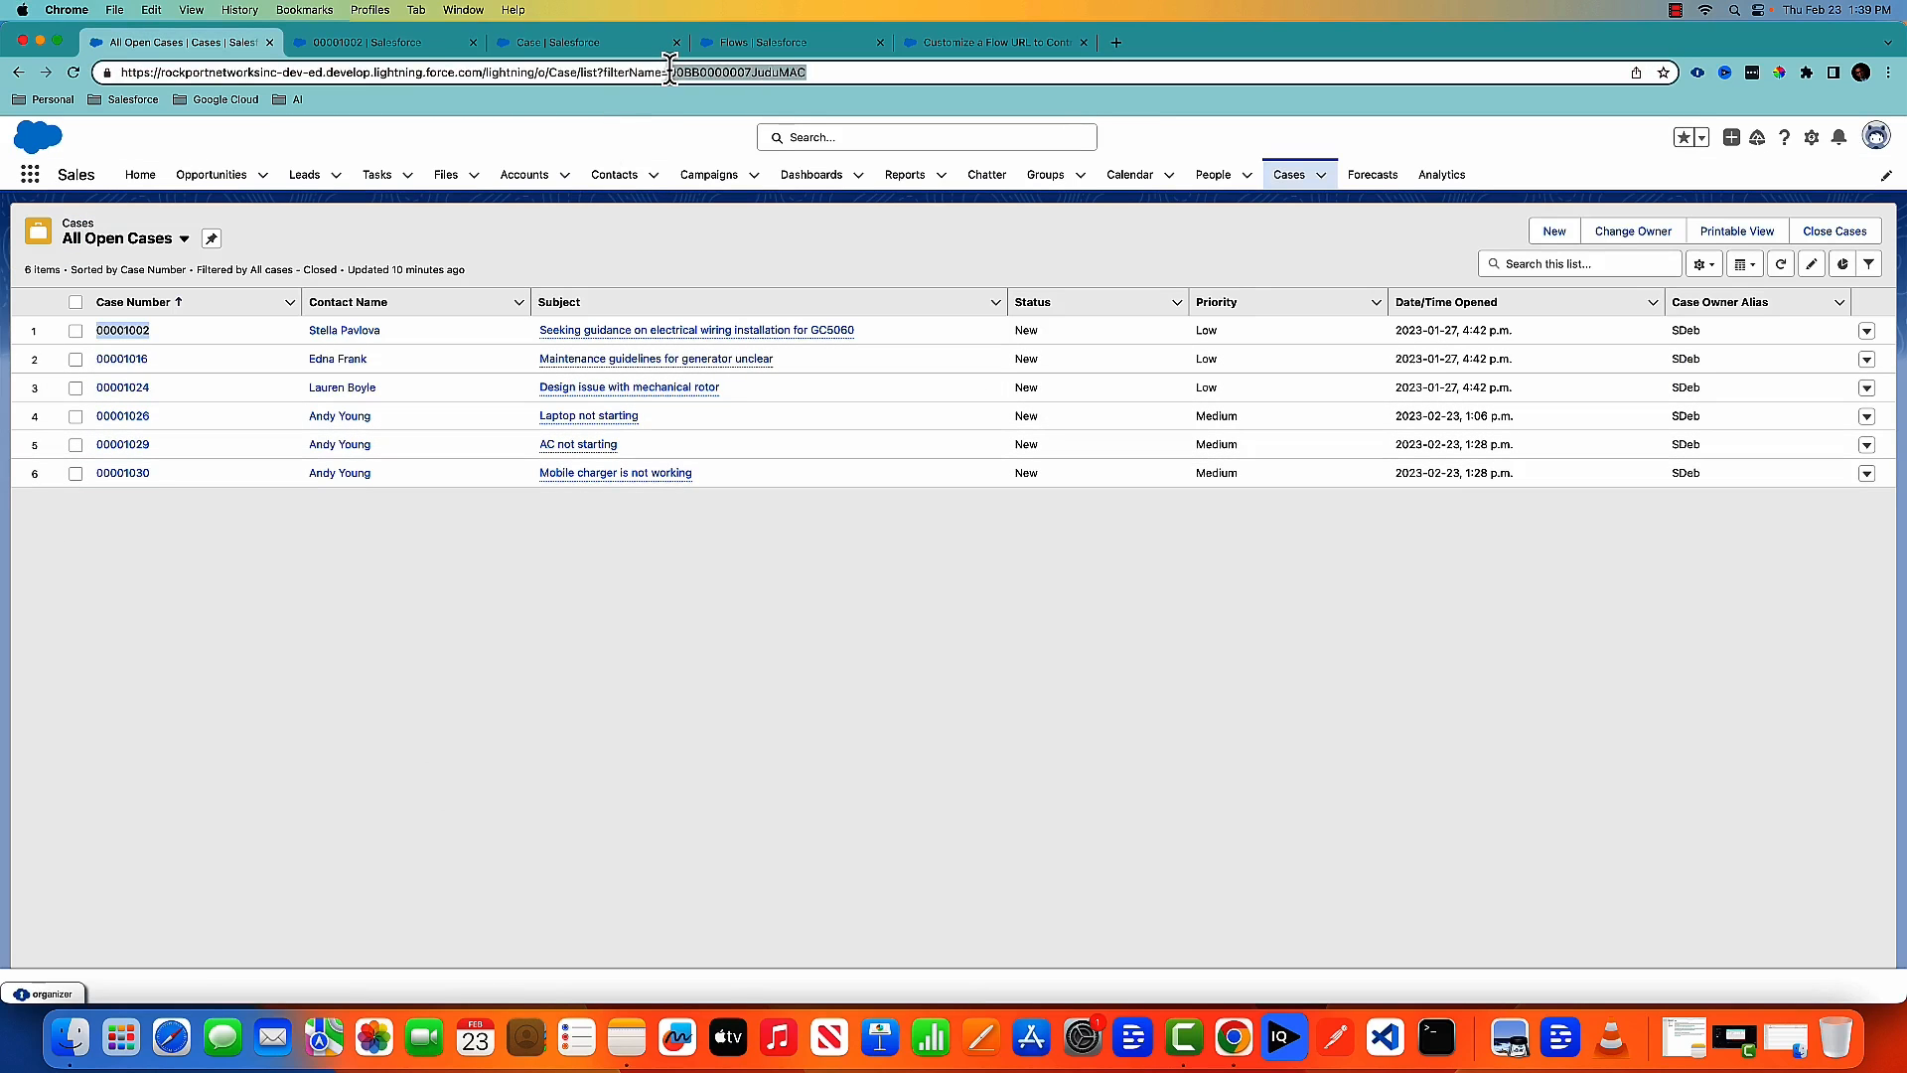
{"action": "left_click", "coordinate": [551, 46]}
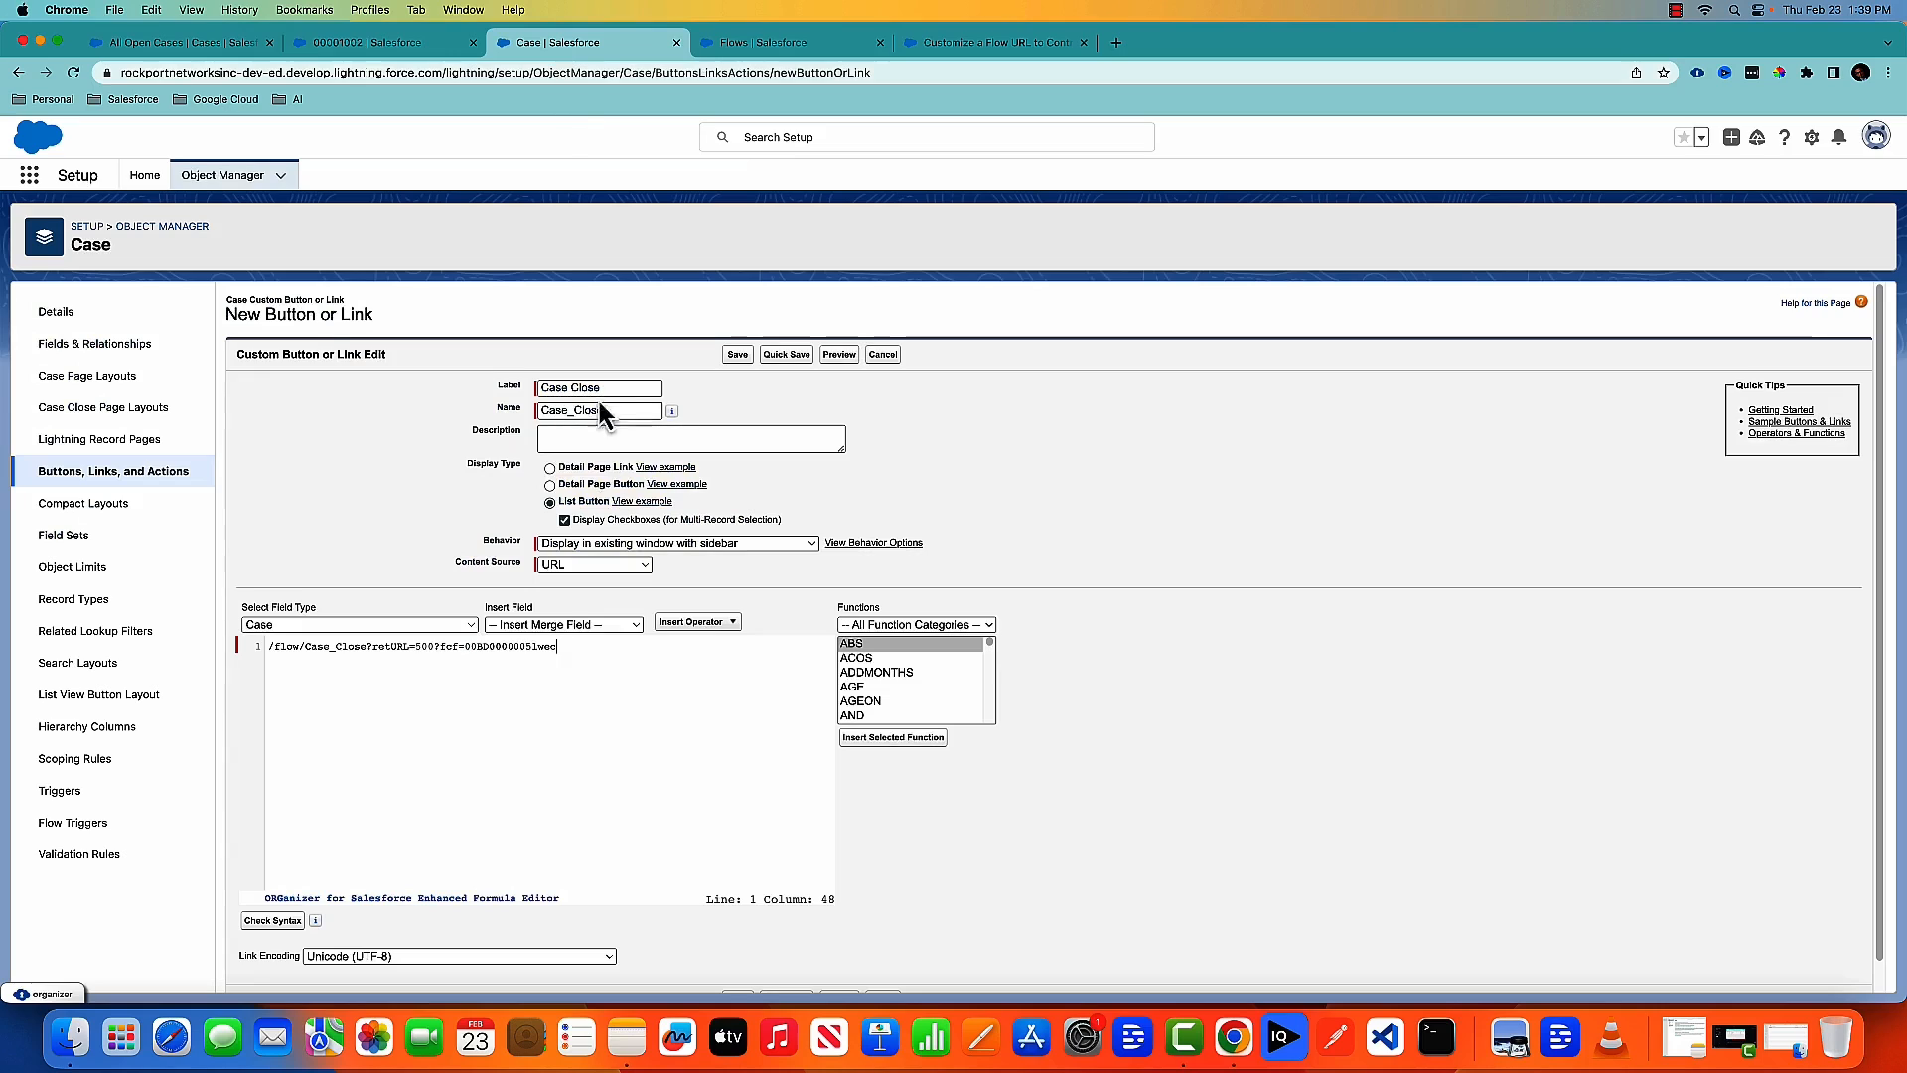
{"action": "double_click", "coordinate": [508, 647]}
{"action": "key", "text": "super+v"}
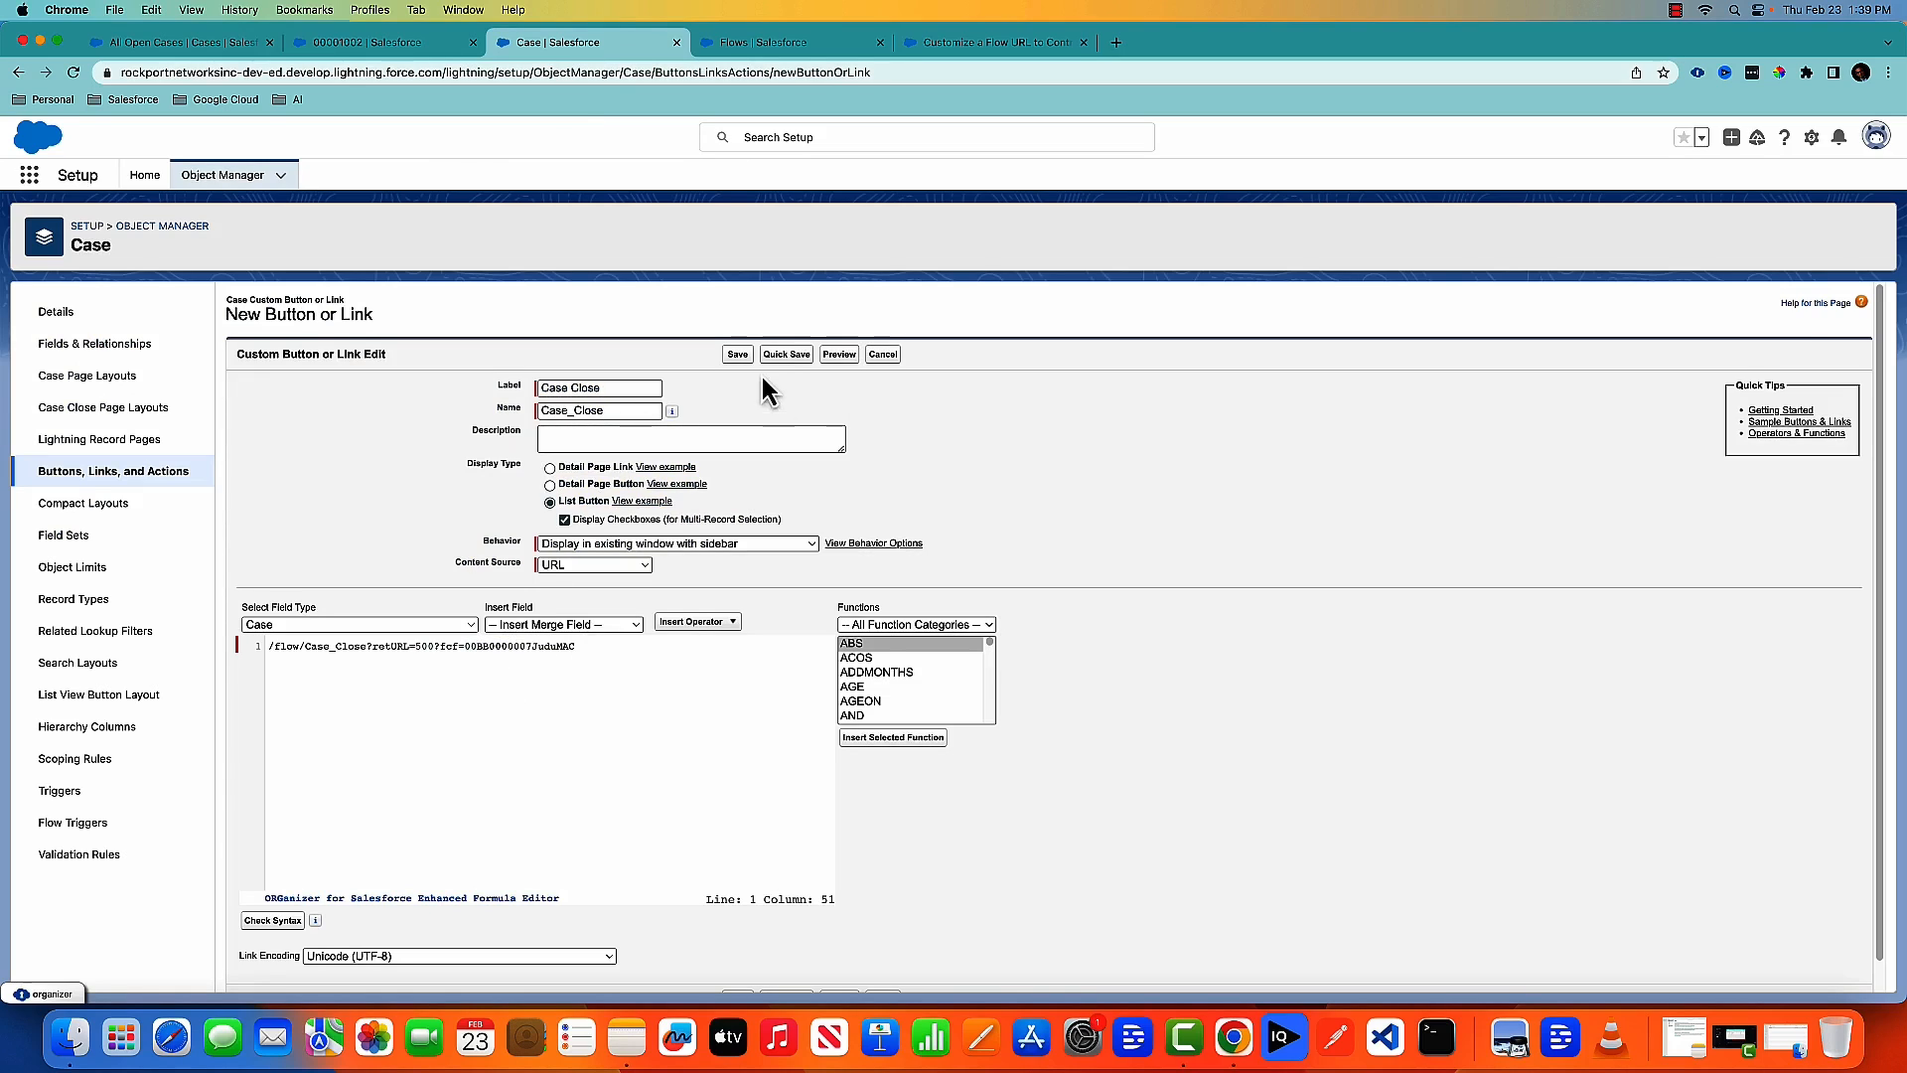
Step: Save the Case Close list button and add it to the selected custom buttons of the Cases list view layout
{"action": "left_click", "coordinate": [737, 355]}
{"action": "left_click", "coordinate": [1045, 514]}
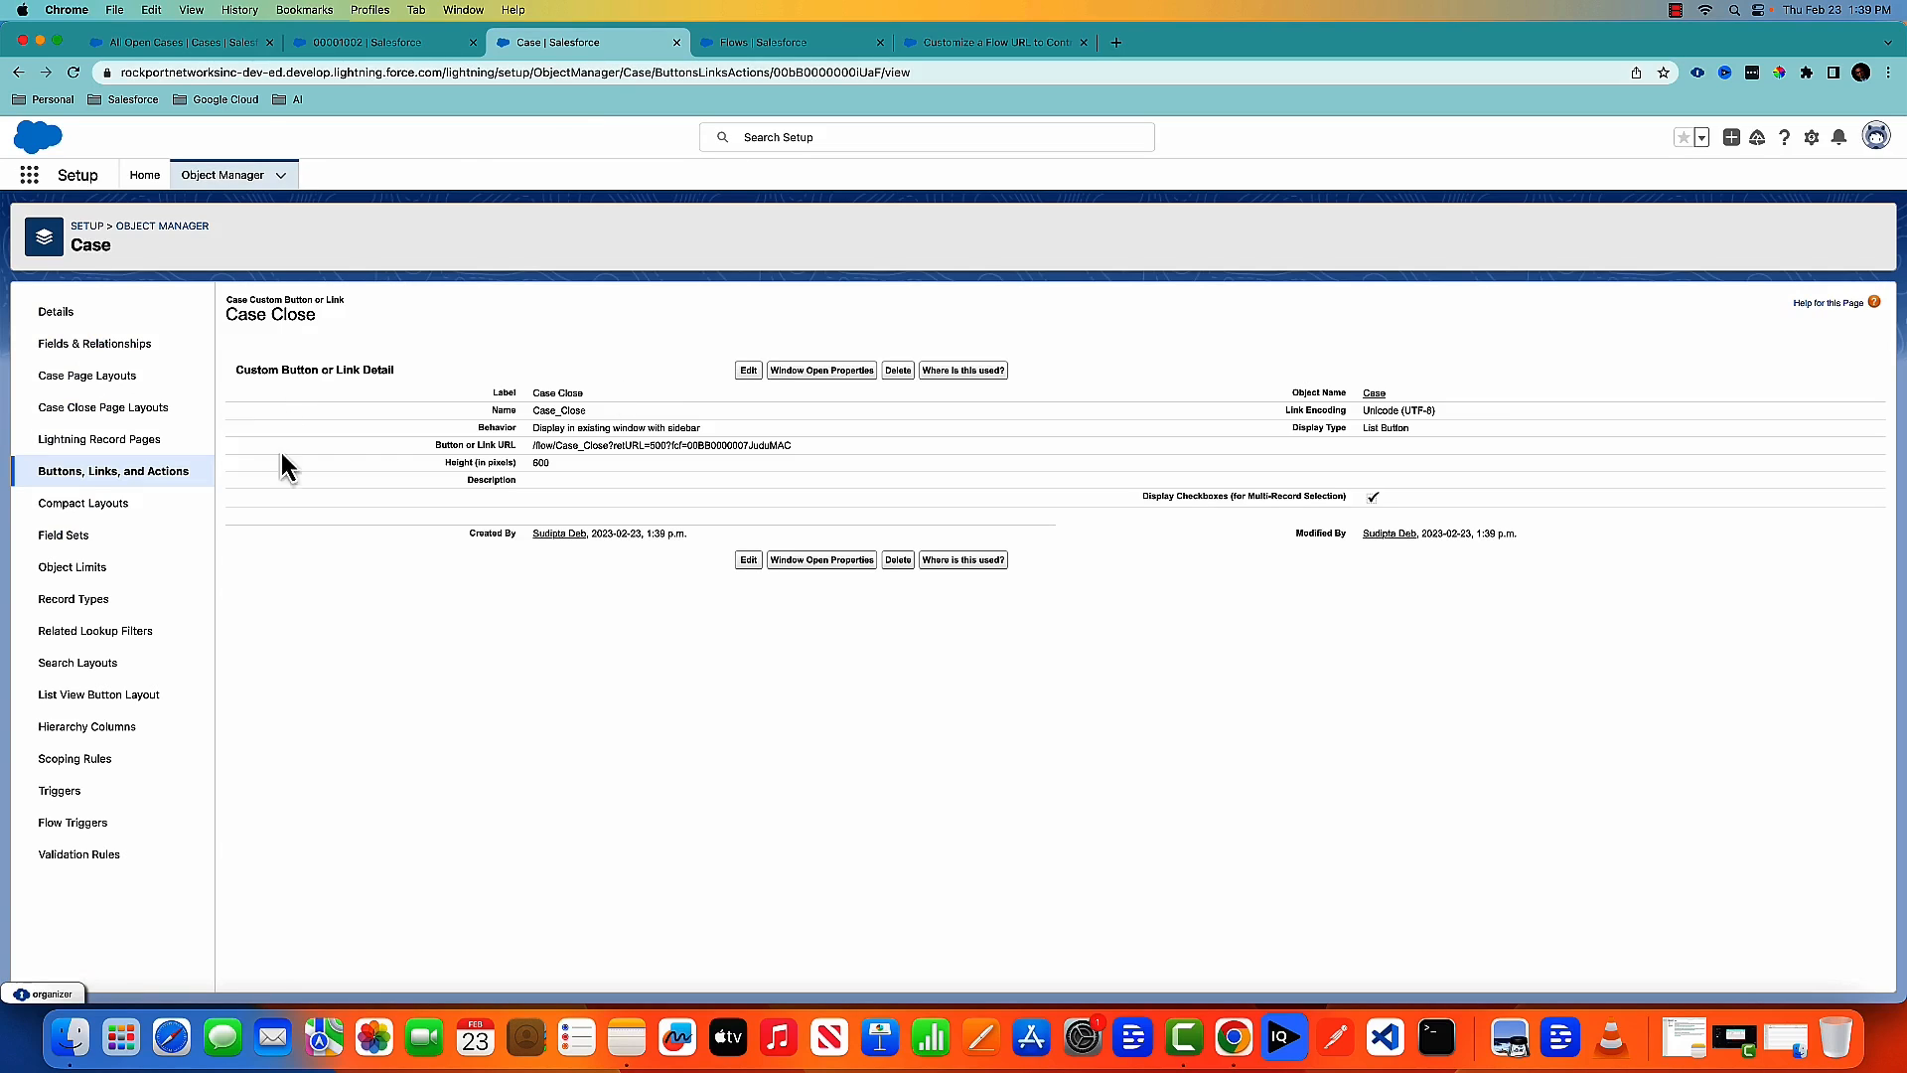
{"action": "left_click", "coordinate": [132, 707]}
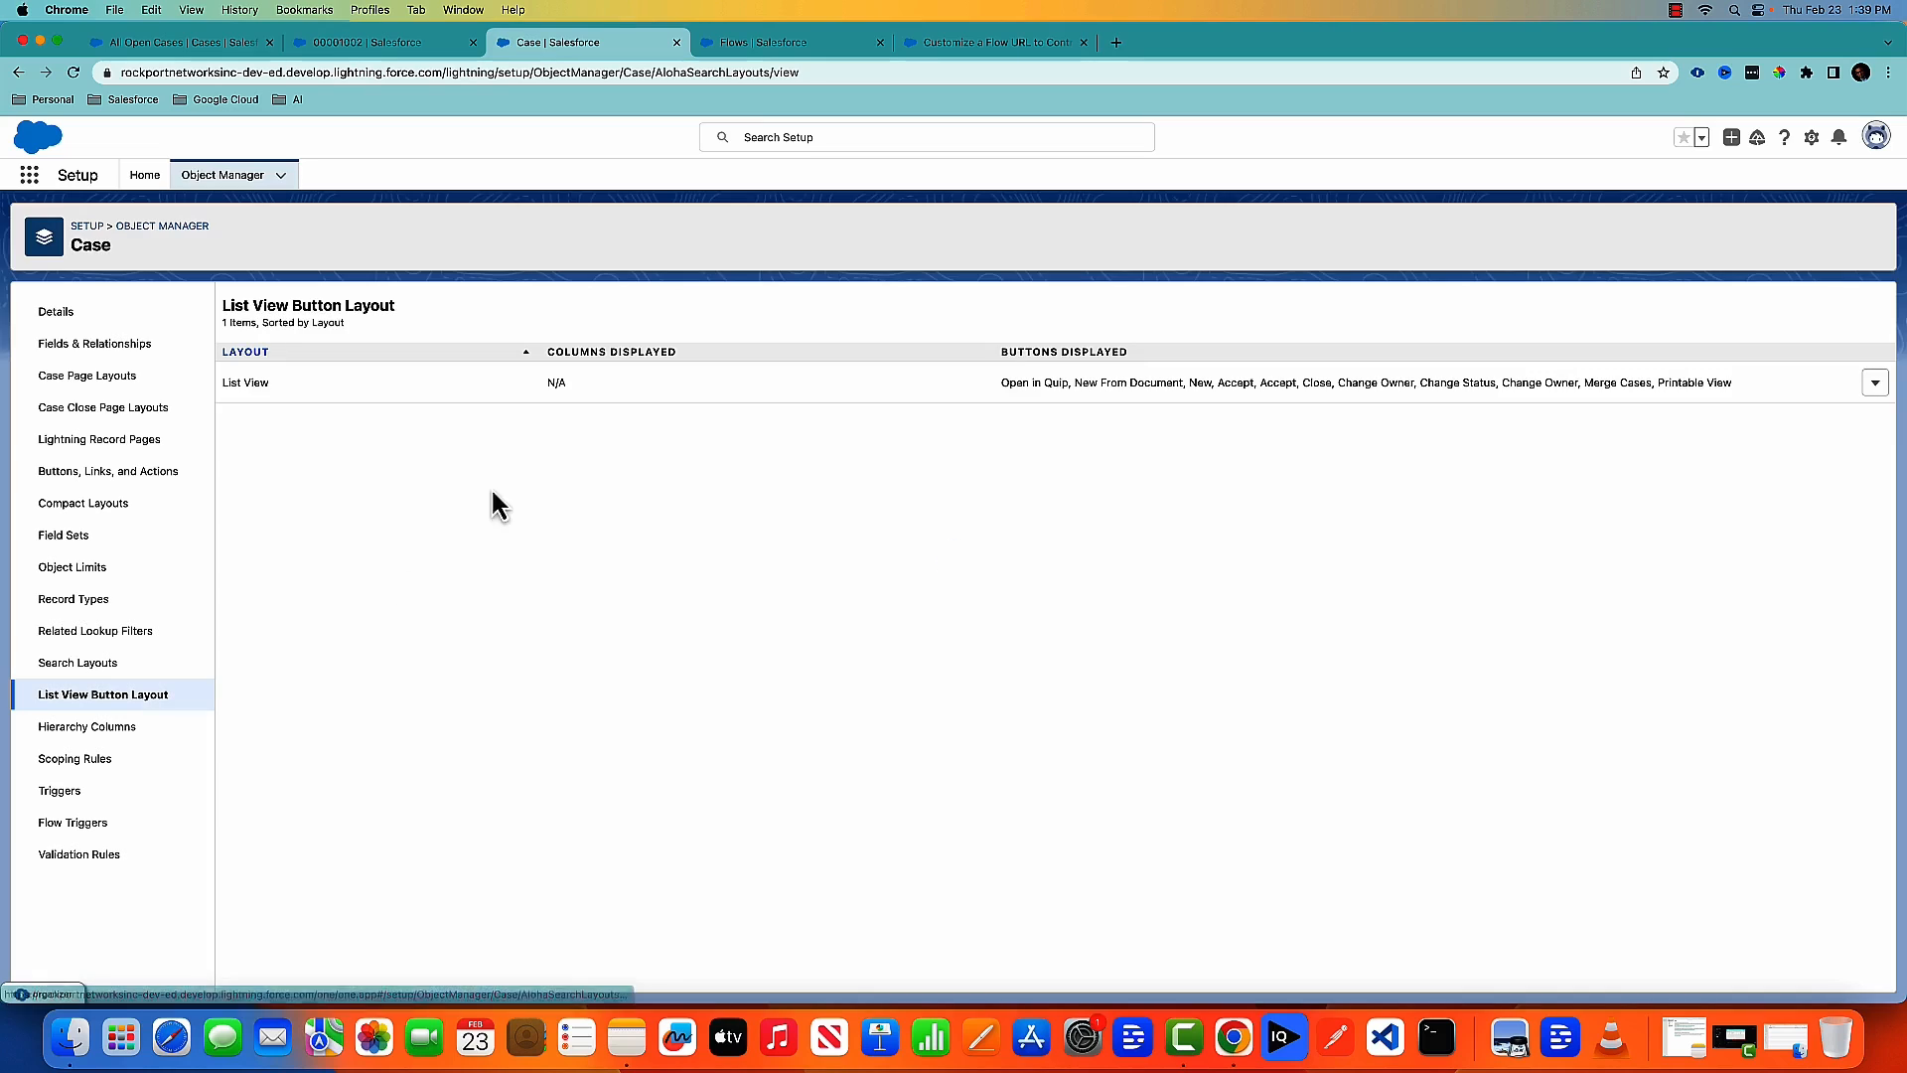
{"action": "left_click", "coordinate": [1874, 382]}
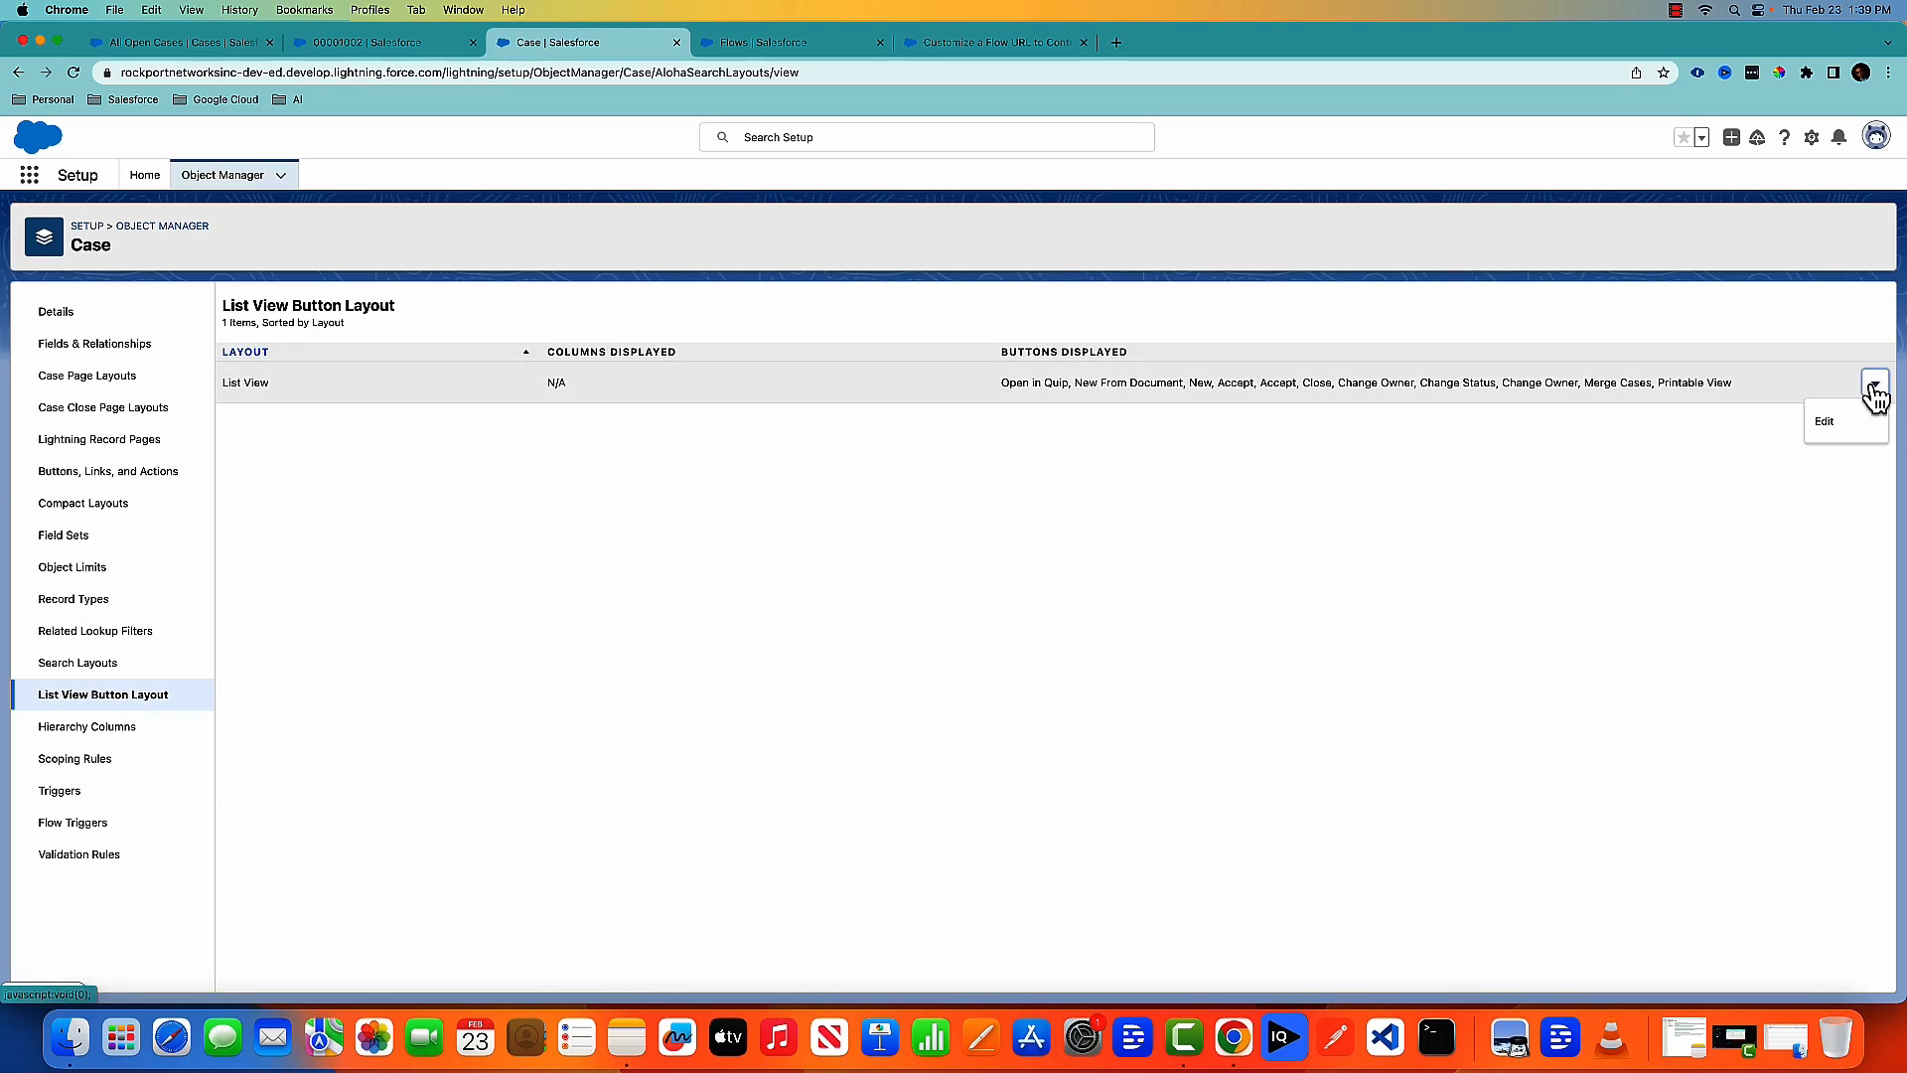
{"action": "left_click", "coordinate": [1853, 437]}
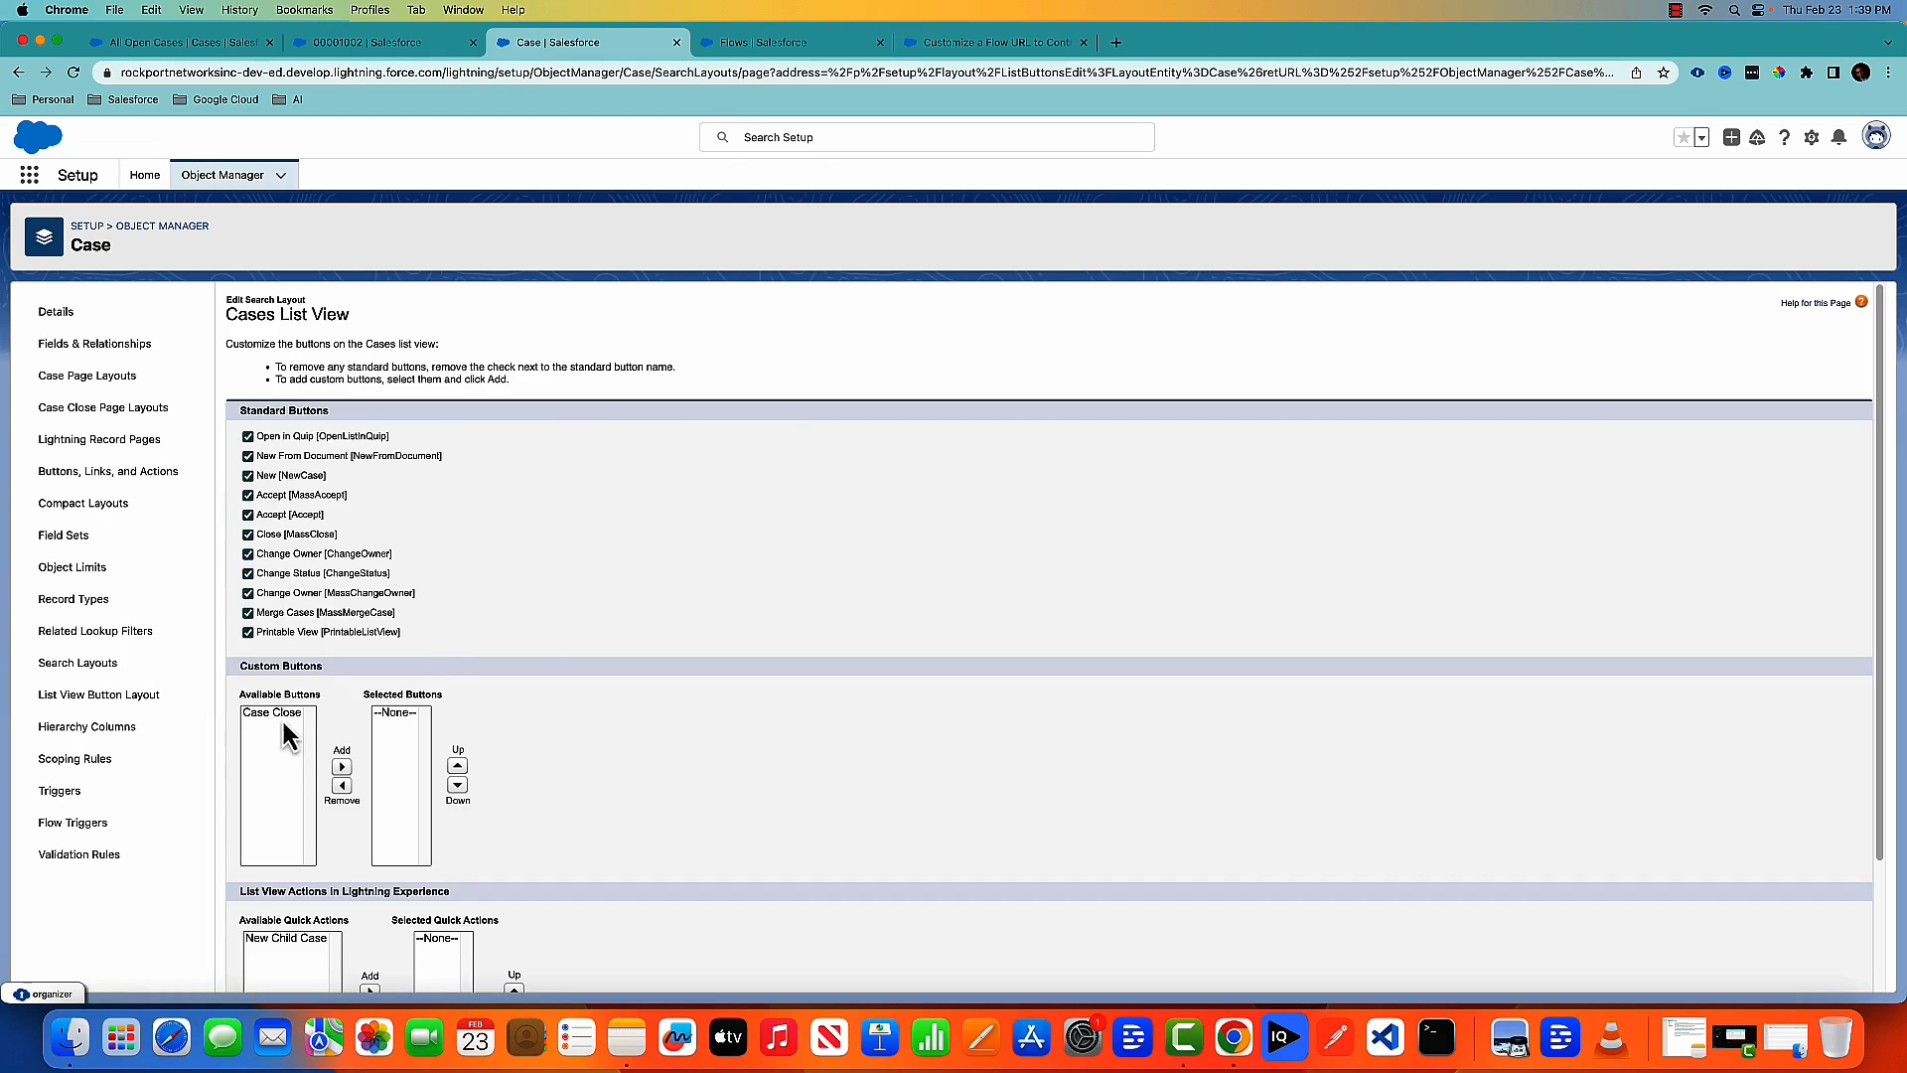
{"action": "left_click", "coordinate": [342, 766]}
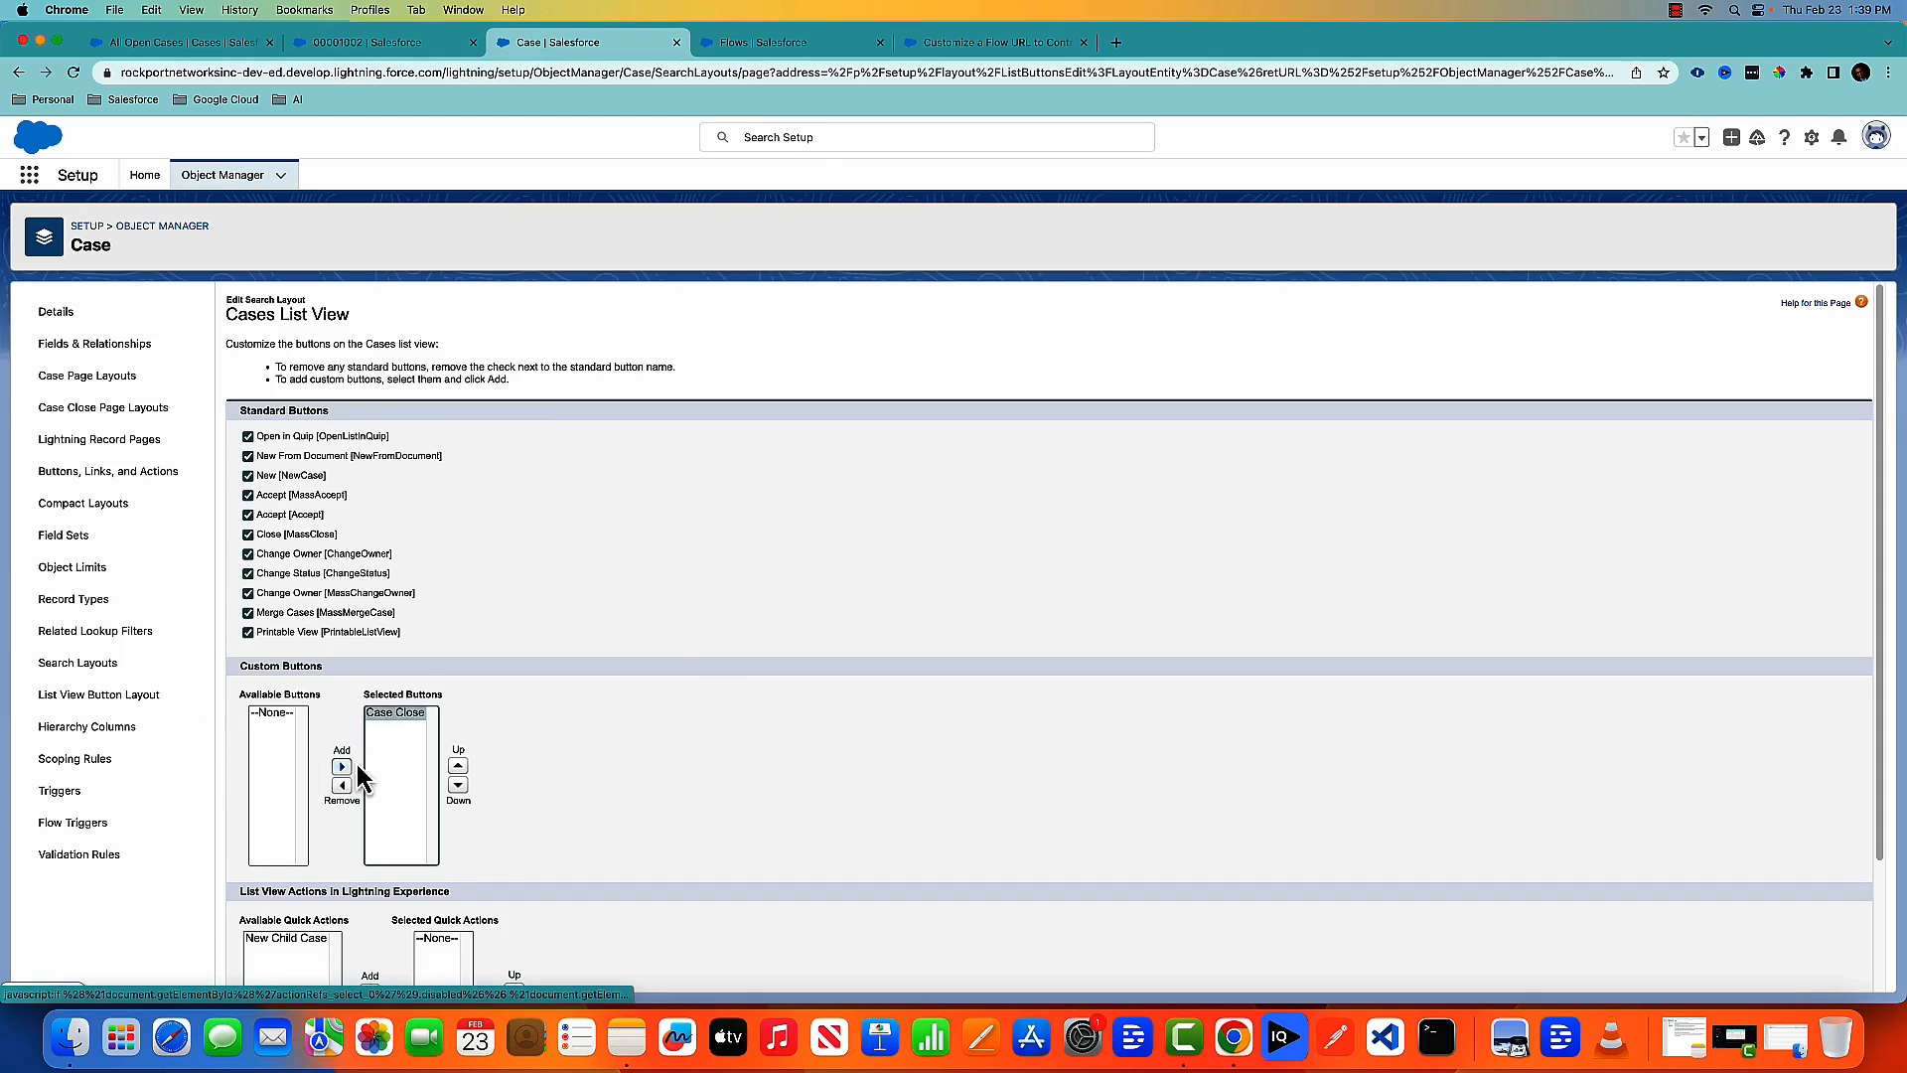
{"action": "scroll", "coordinate": [700, 686], "scroll_direction": "down", "scroll_amount": 2}
{"action": "scroll", "coordinate": [700, 686], "scroll_direction": "down", "scroll_amount": 1}
{"action": "left_click", "coordinate": [737, 969]}
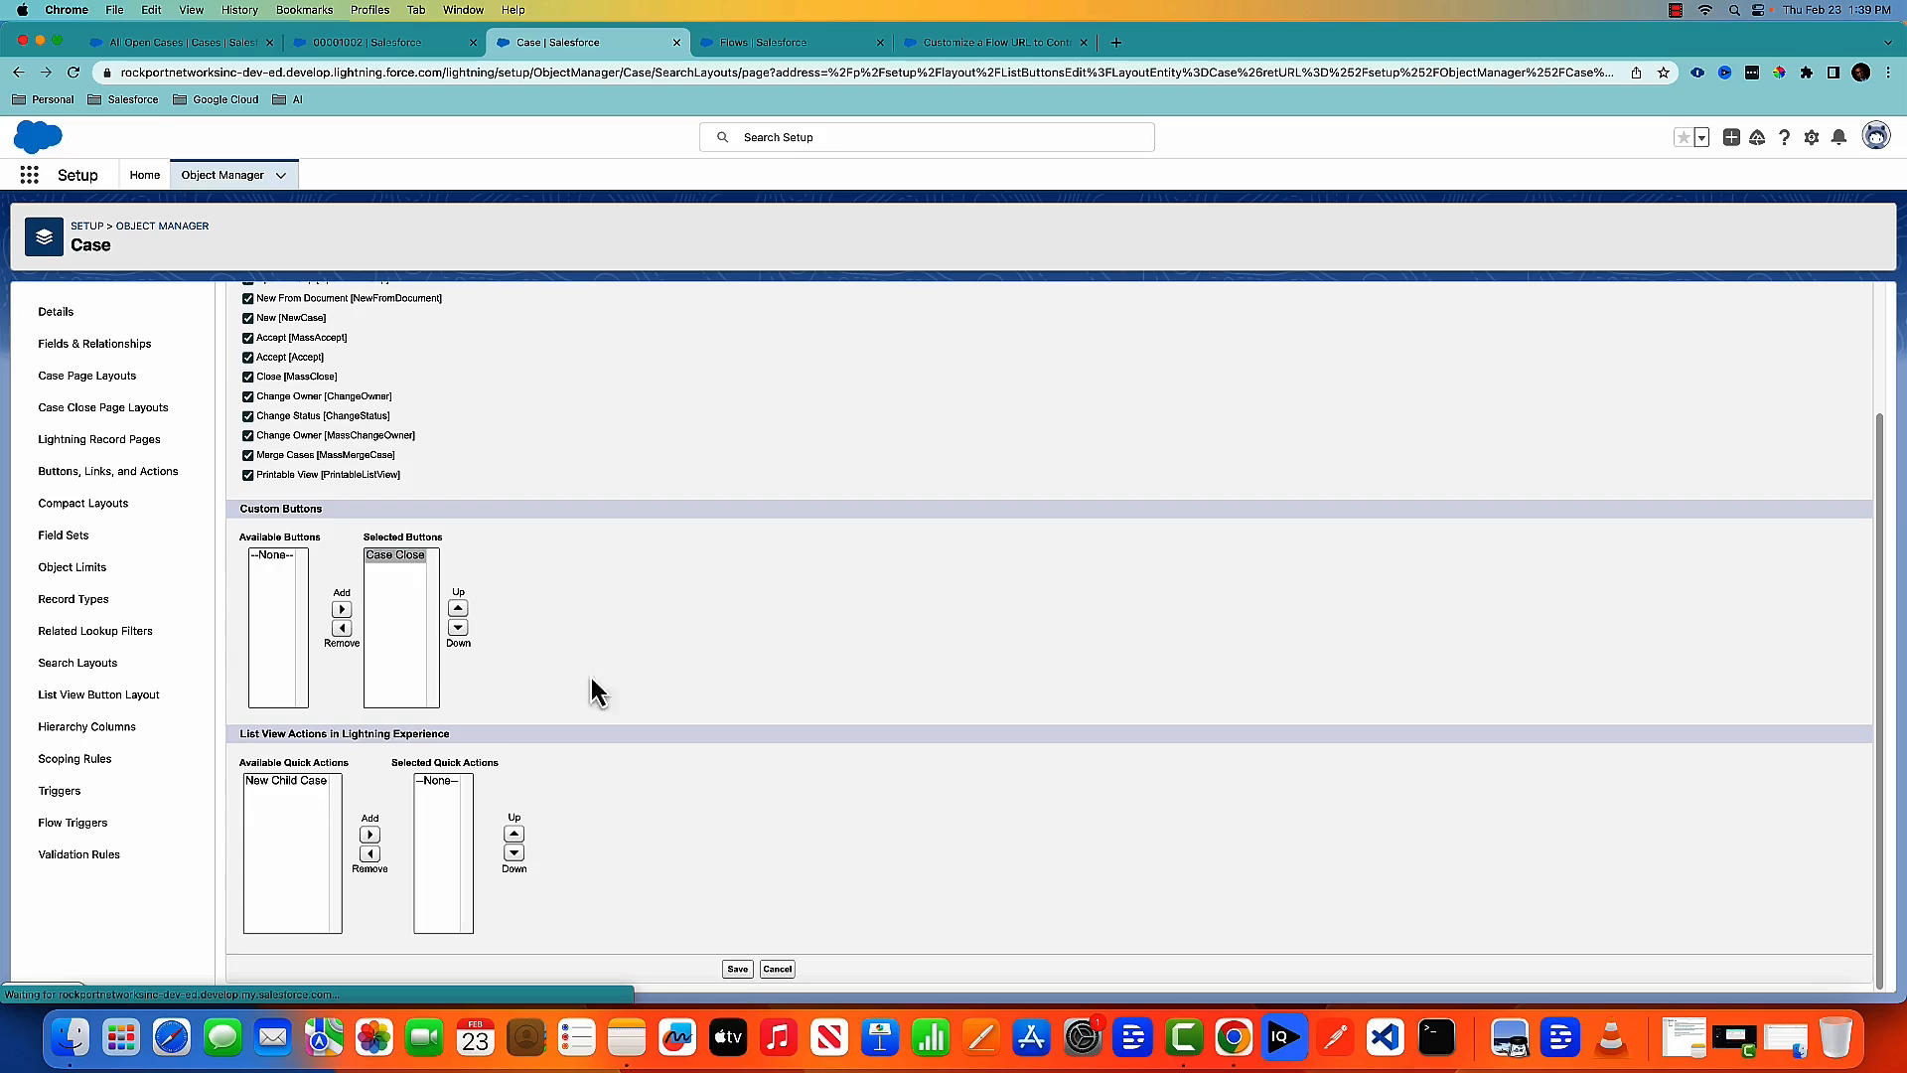
Step: Reload the All Open Cases list and run Case Close on the "AC not starting" and "Mobile charger is not working" cases
{"action": "left_click", "coordinate": [181, 41]}
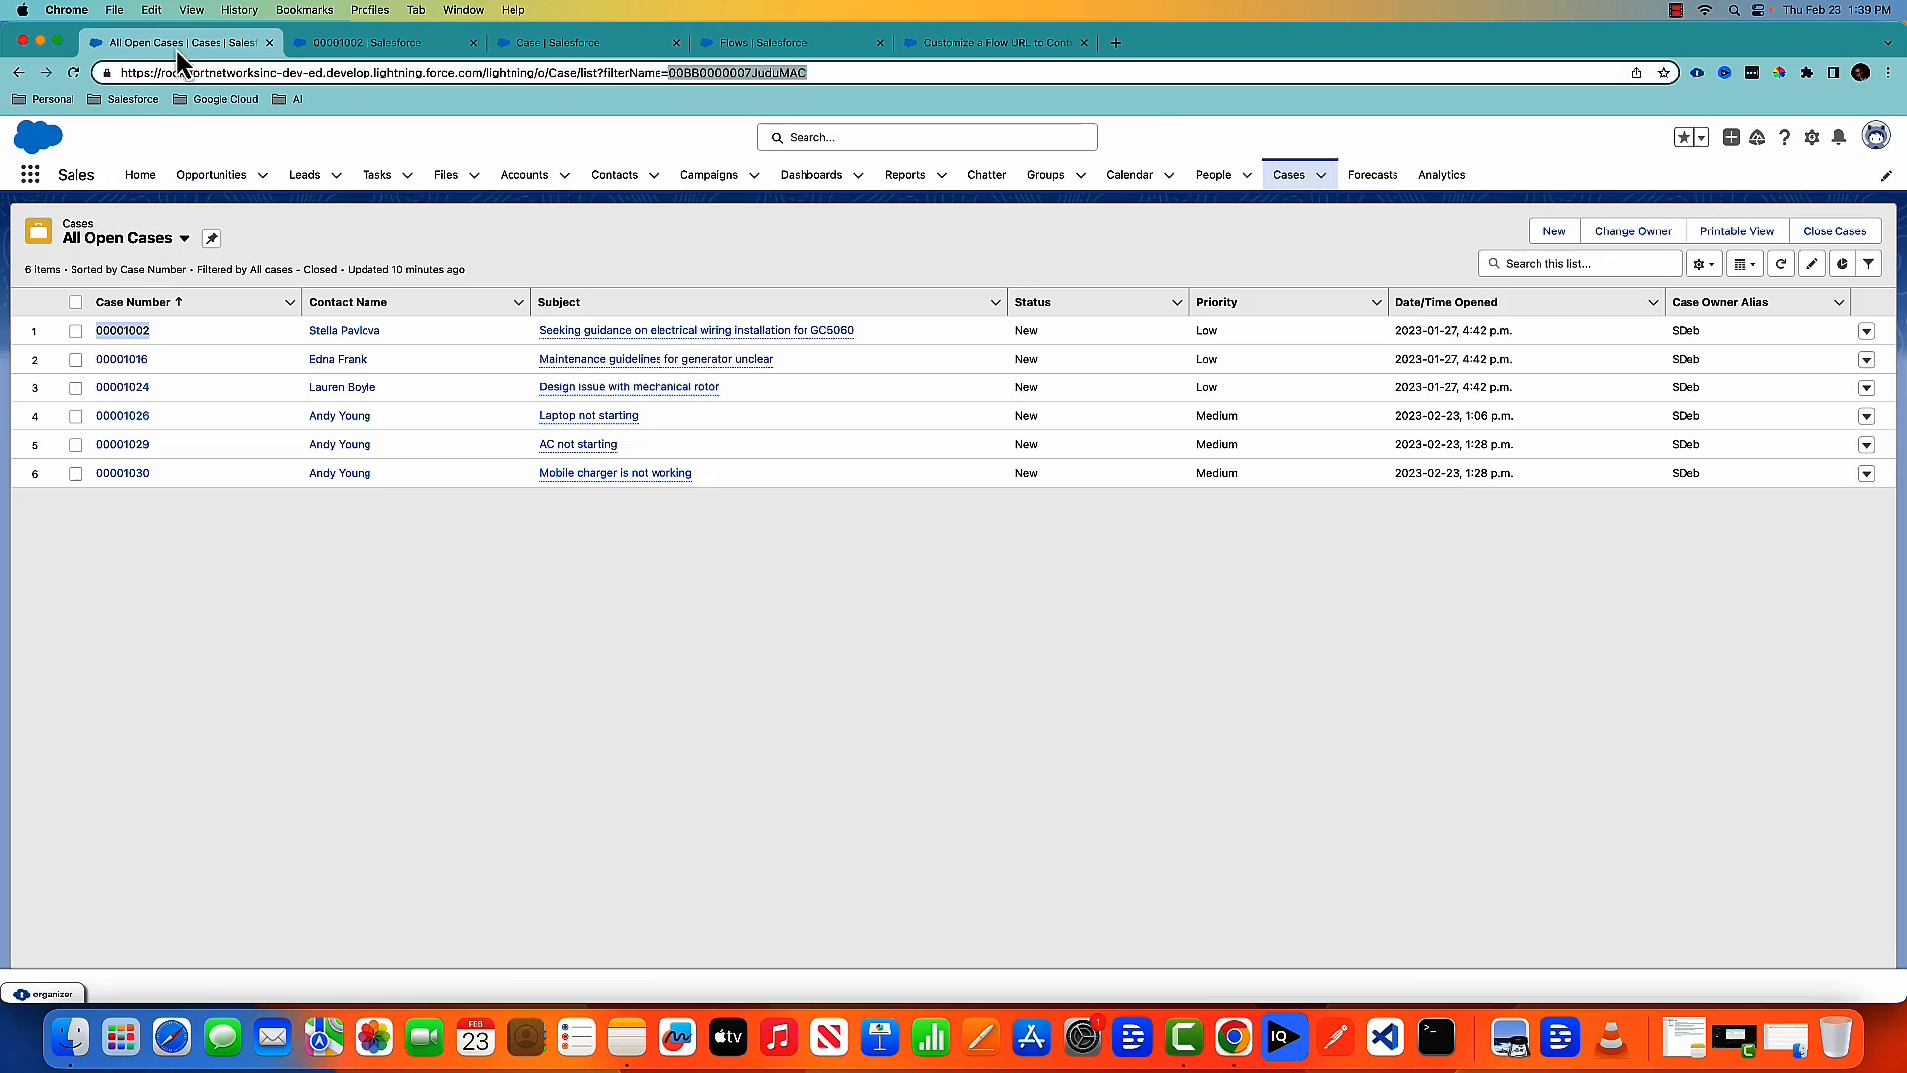
{"action": "left_click", "coordinate": [73, 73]}
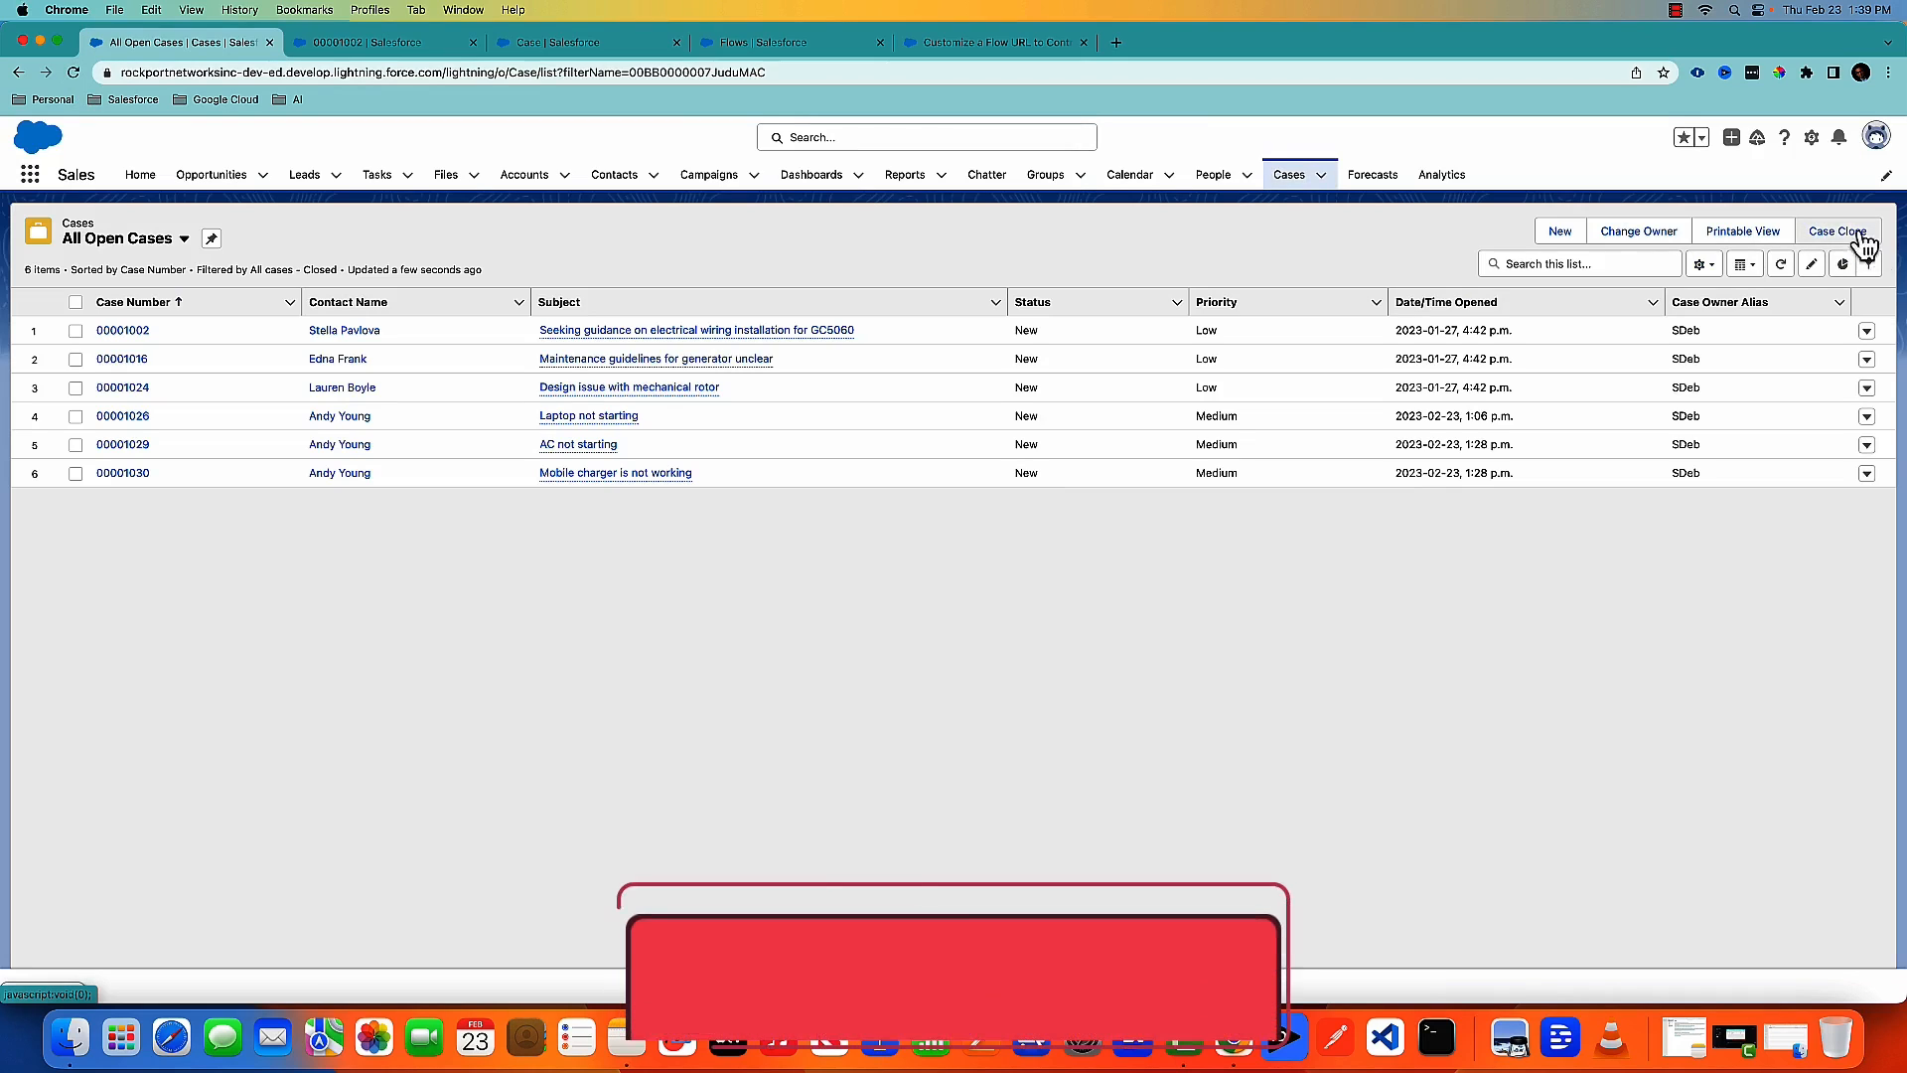
{"action": "left_click", "coordinate": [75, 443]}
{"action": "left_click", "coordinate": [75, 472]}
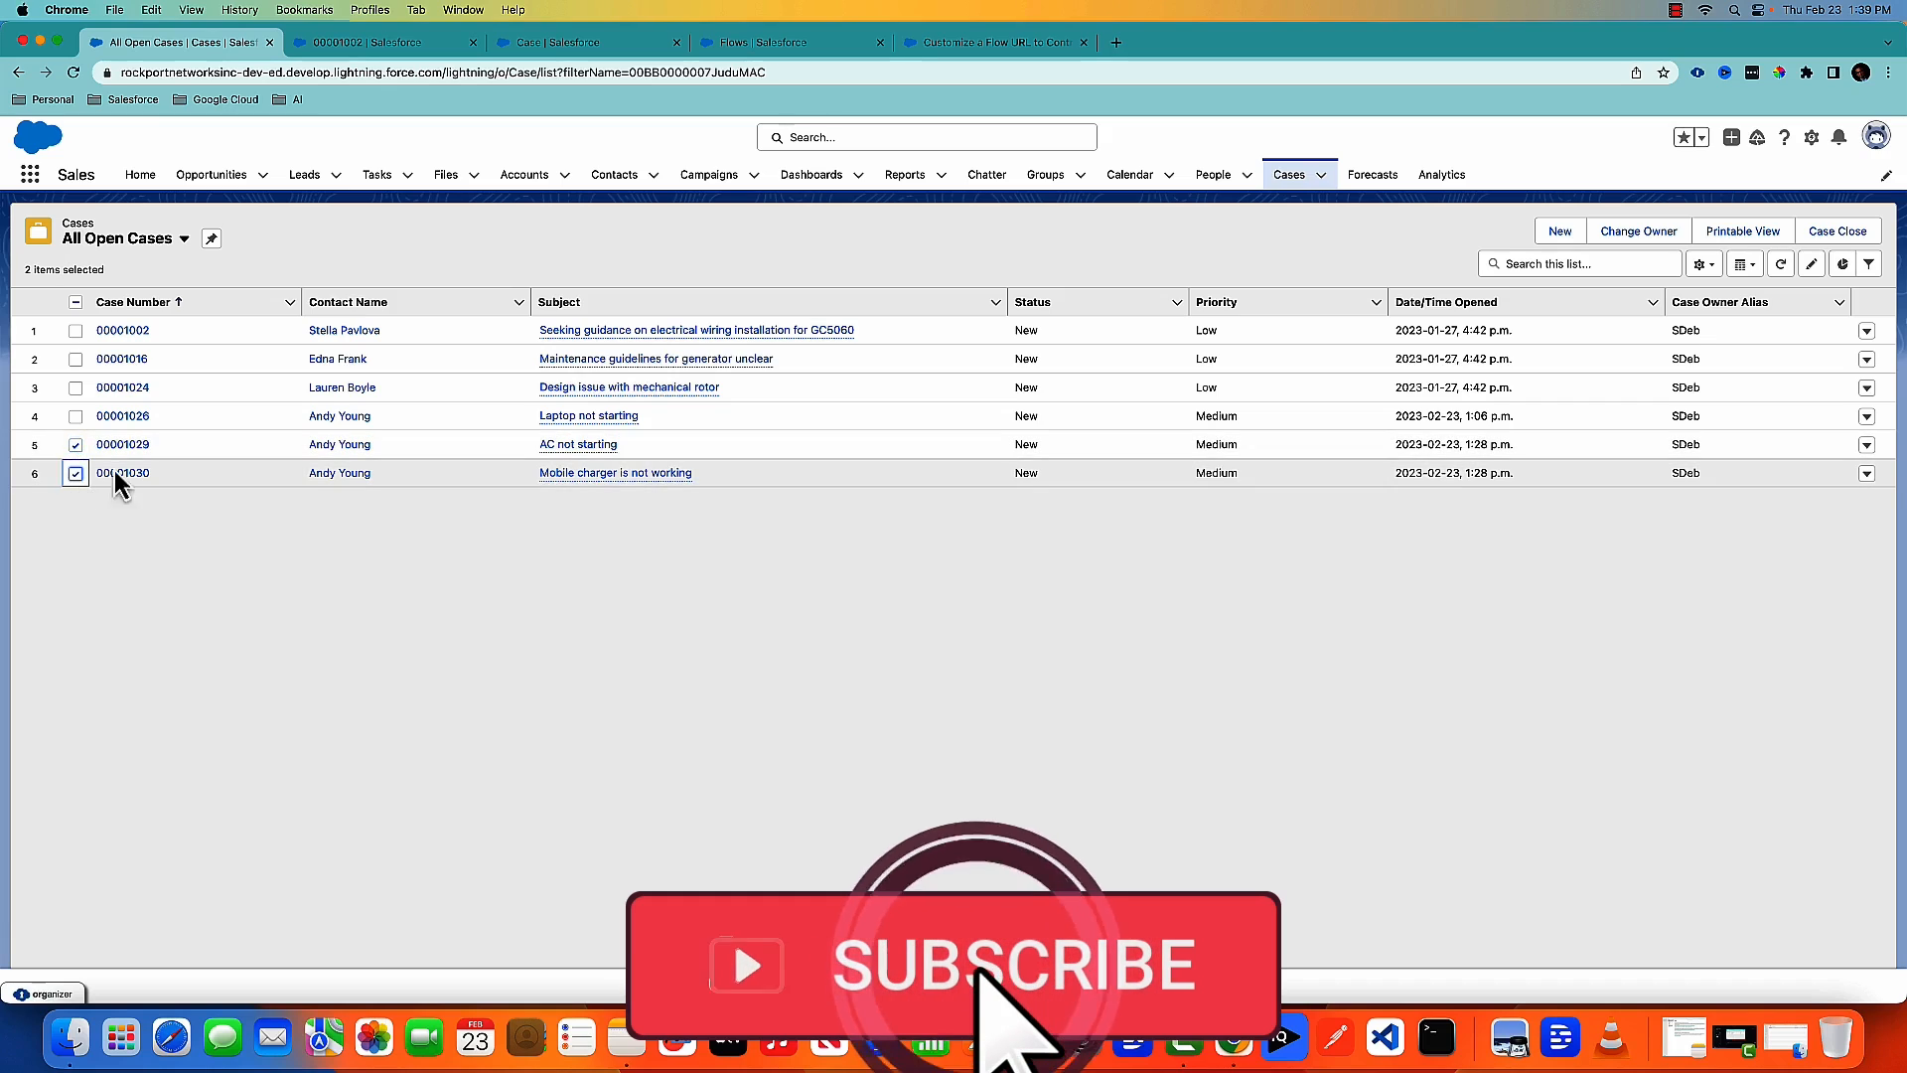
{"action": "left_click", "coordinate": [1837, 231]}
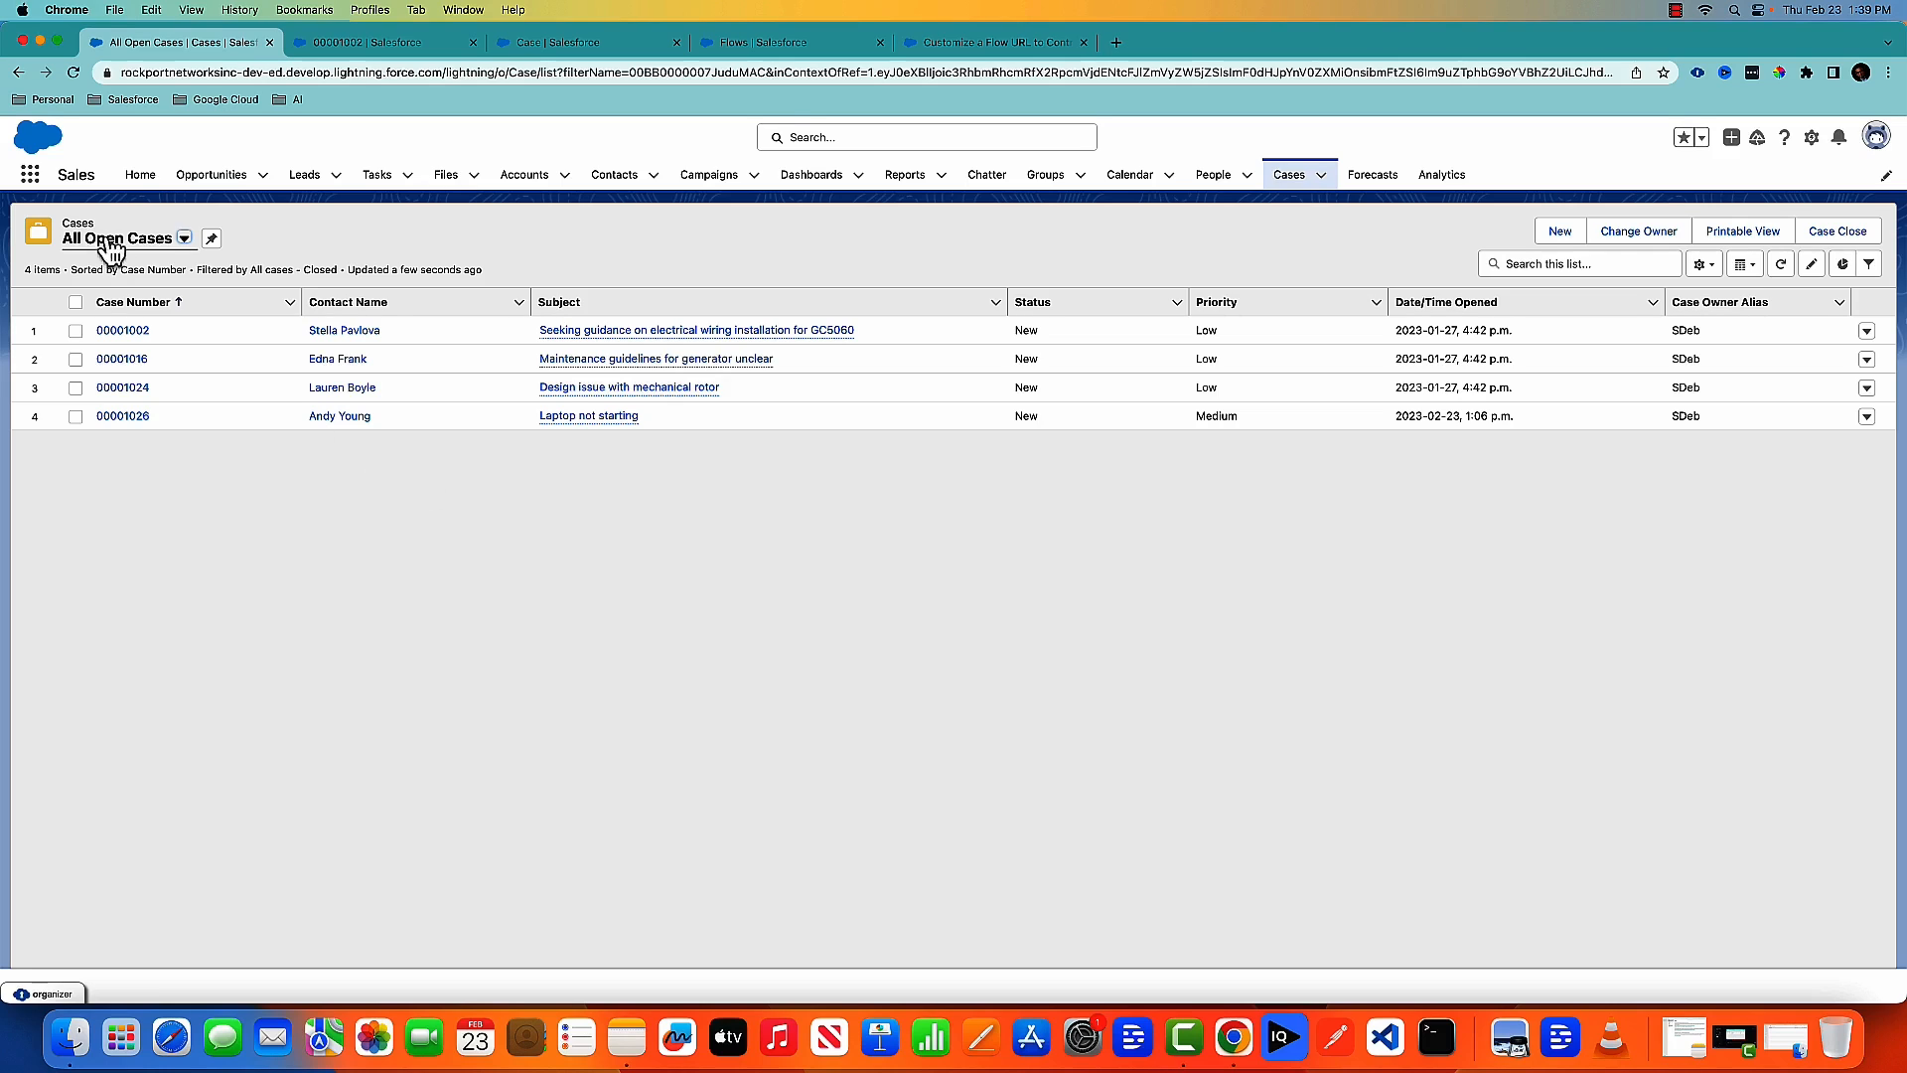
Step: Check the All Closed Cases list sorted by Date/Time Opened in descending order, and return to All Open Cases
{"action": "left_click", "coordinate": [183, 239]}
{"action": "left_click", "coordinate": [147, 293]}
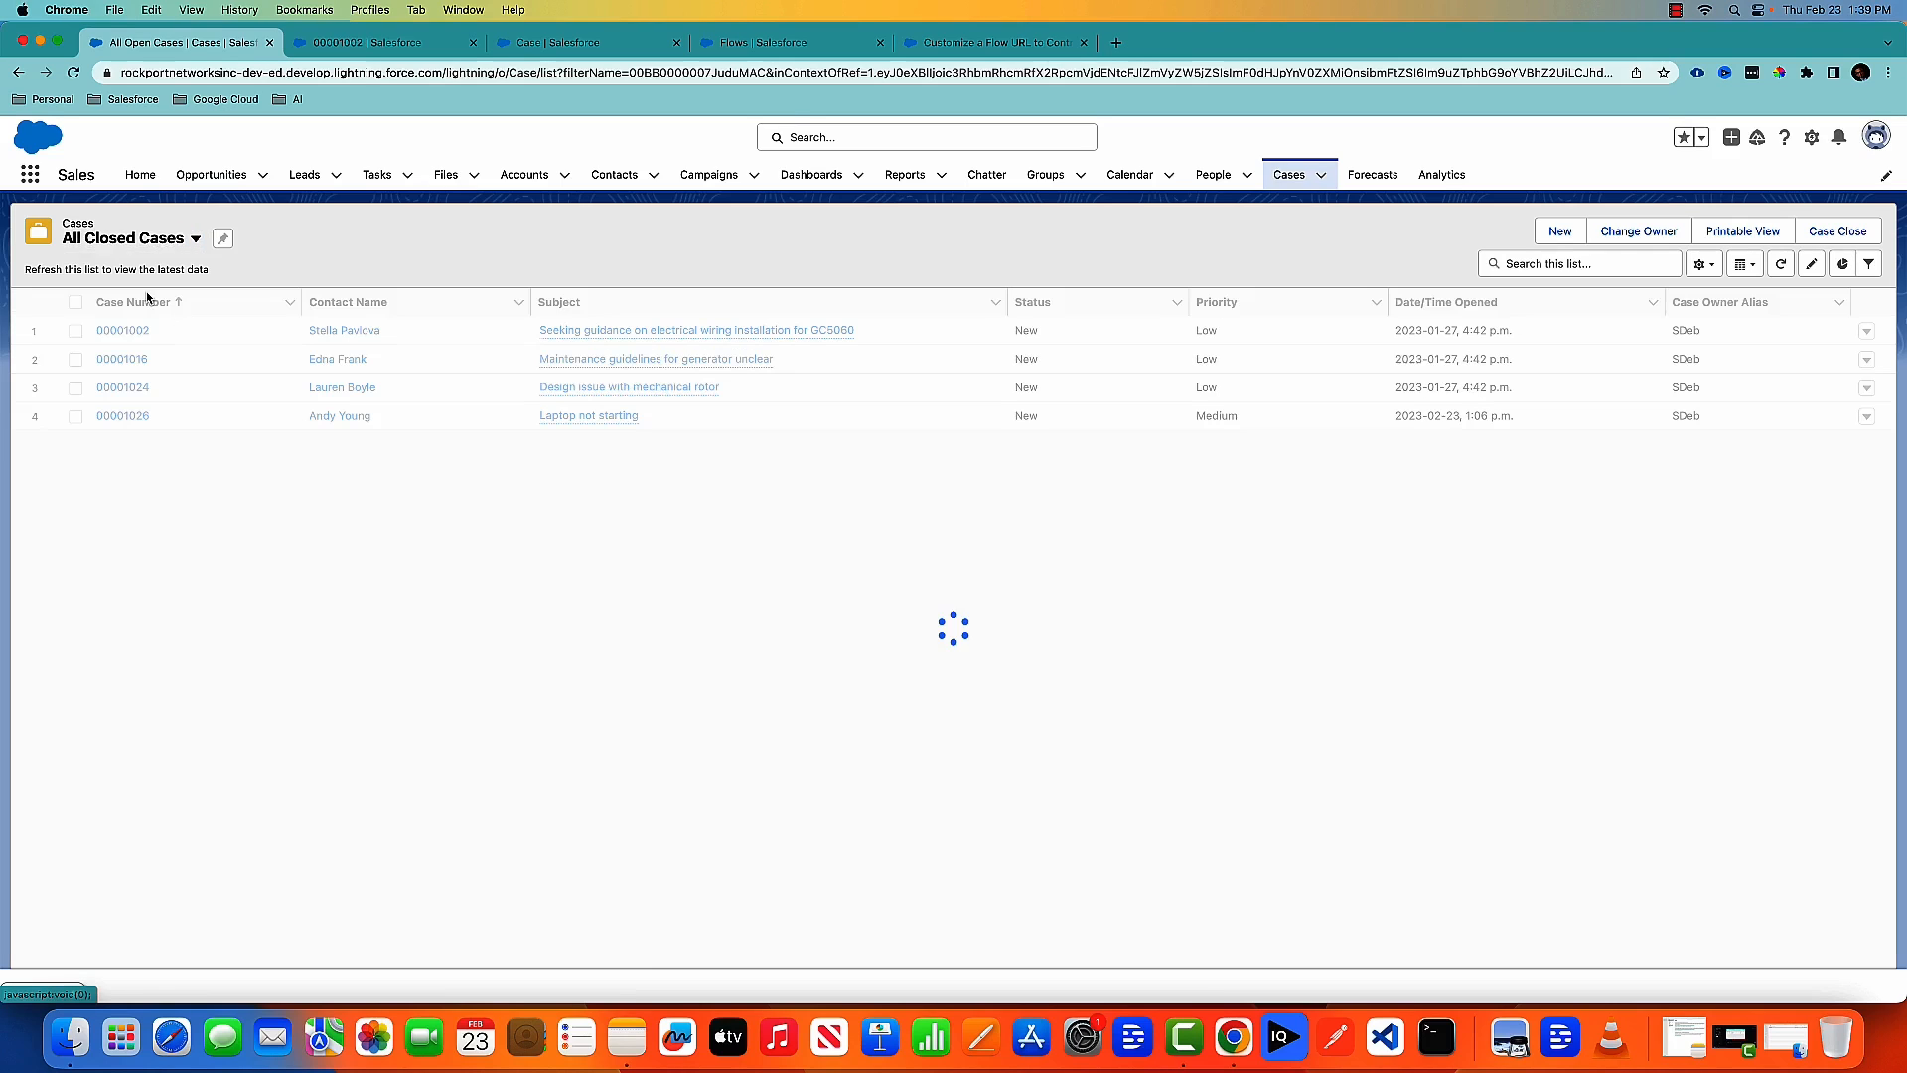
{"action": "left_click", "coordinate": [1447, 312]}
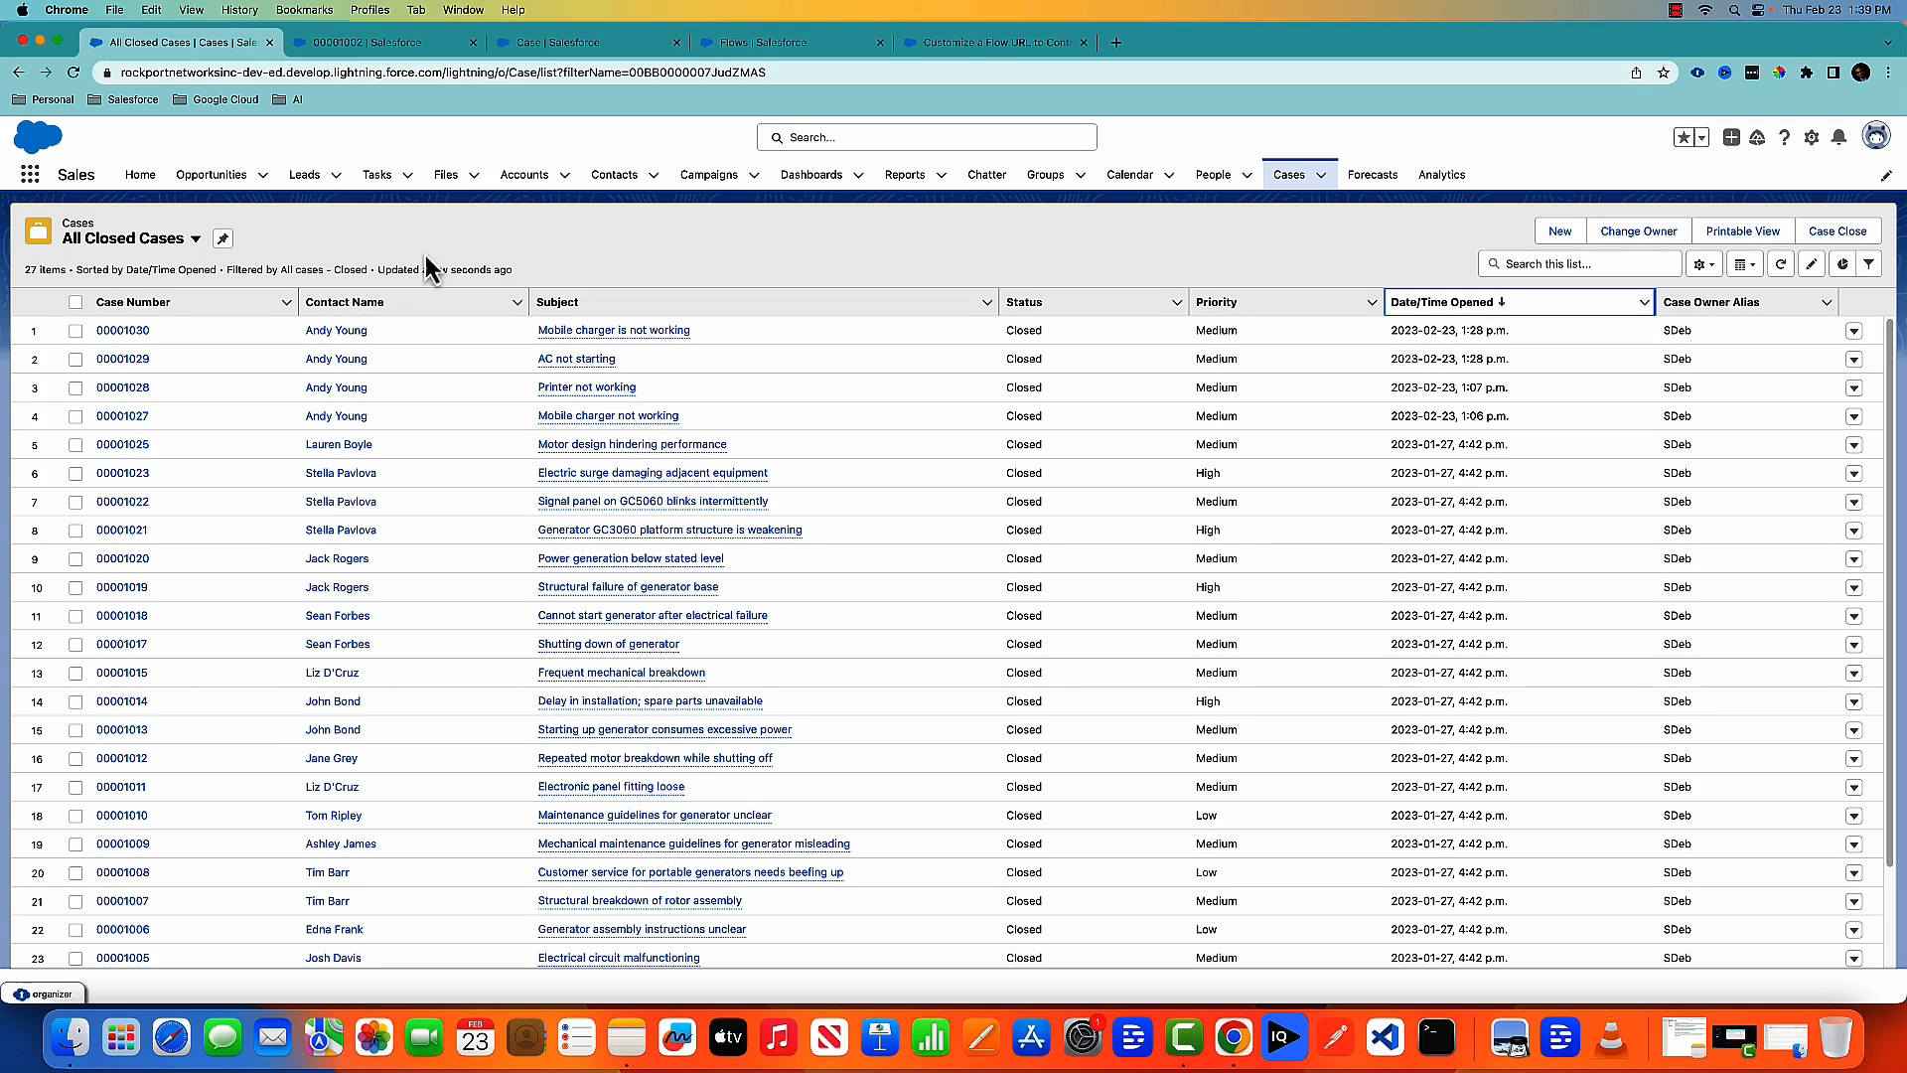
{"action": "left_click", "coordinate": [196, 247]}
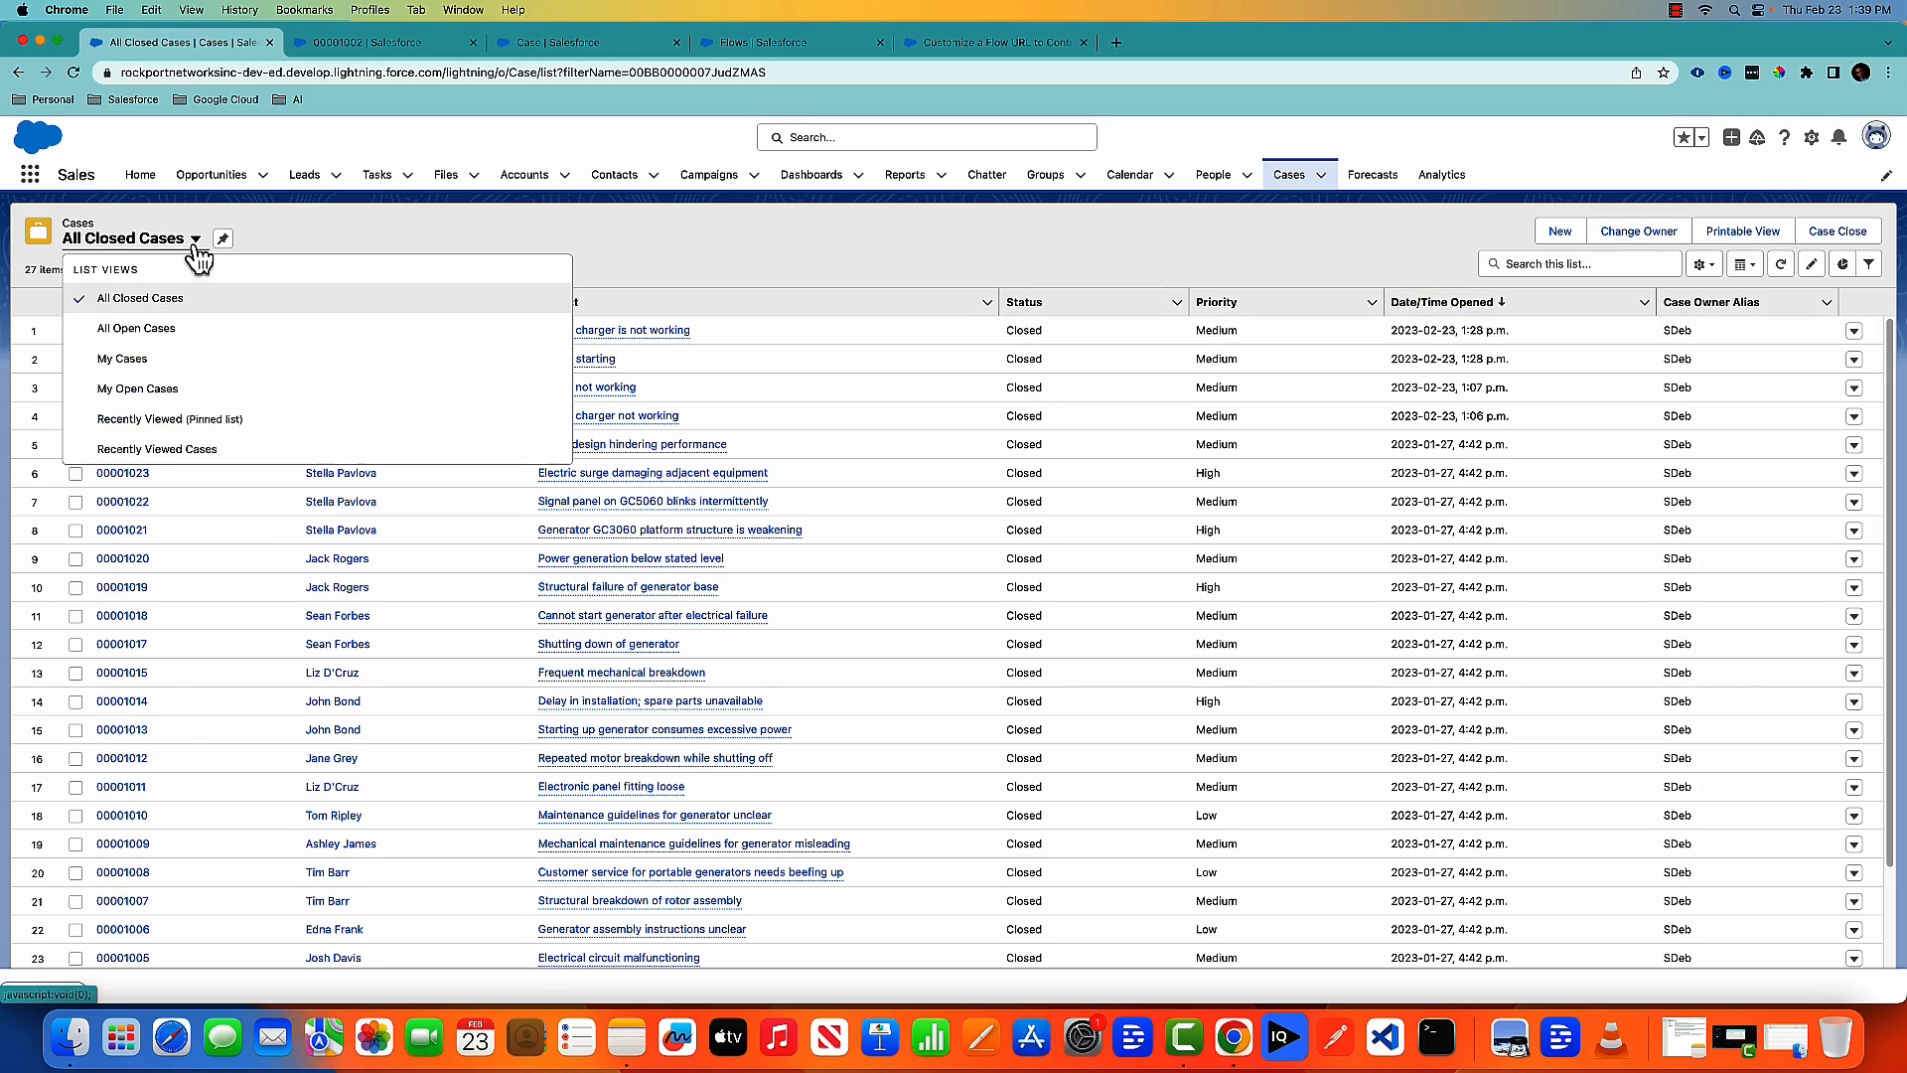
{"action": "left_click", "coordinate": [174, 329]}
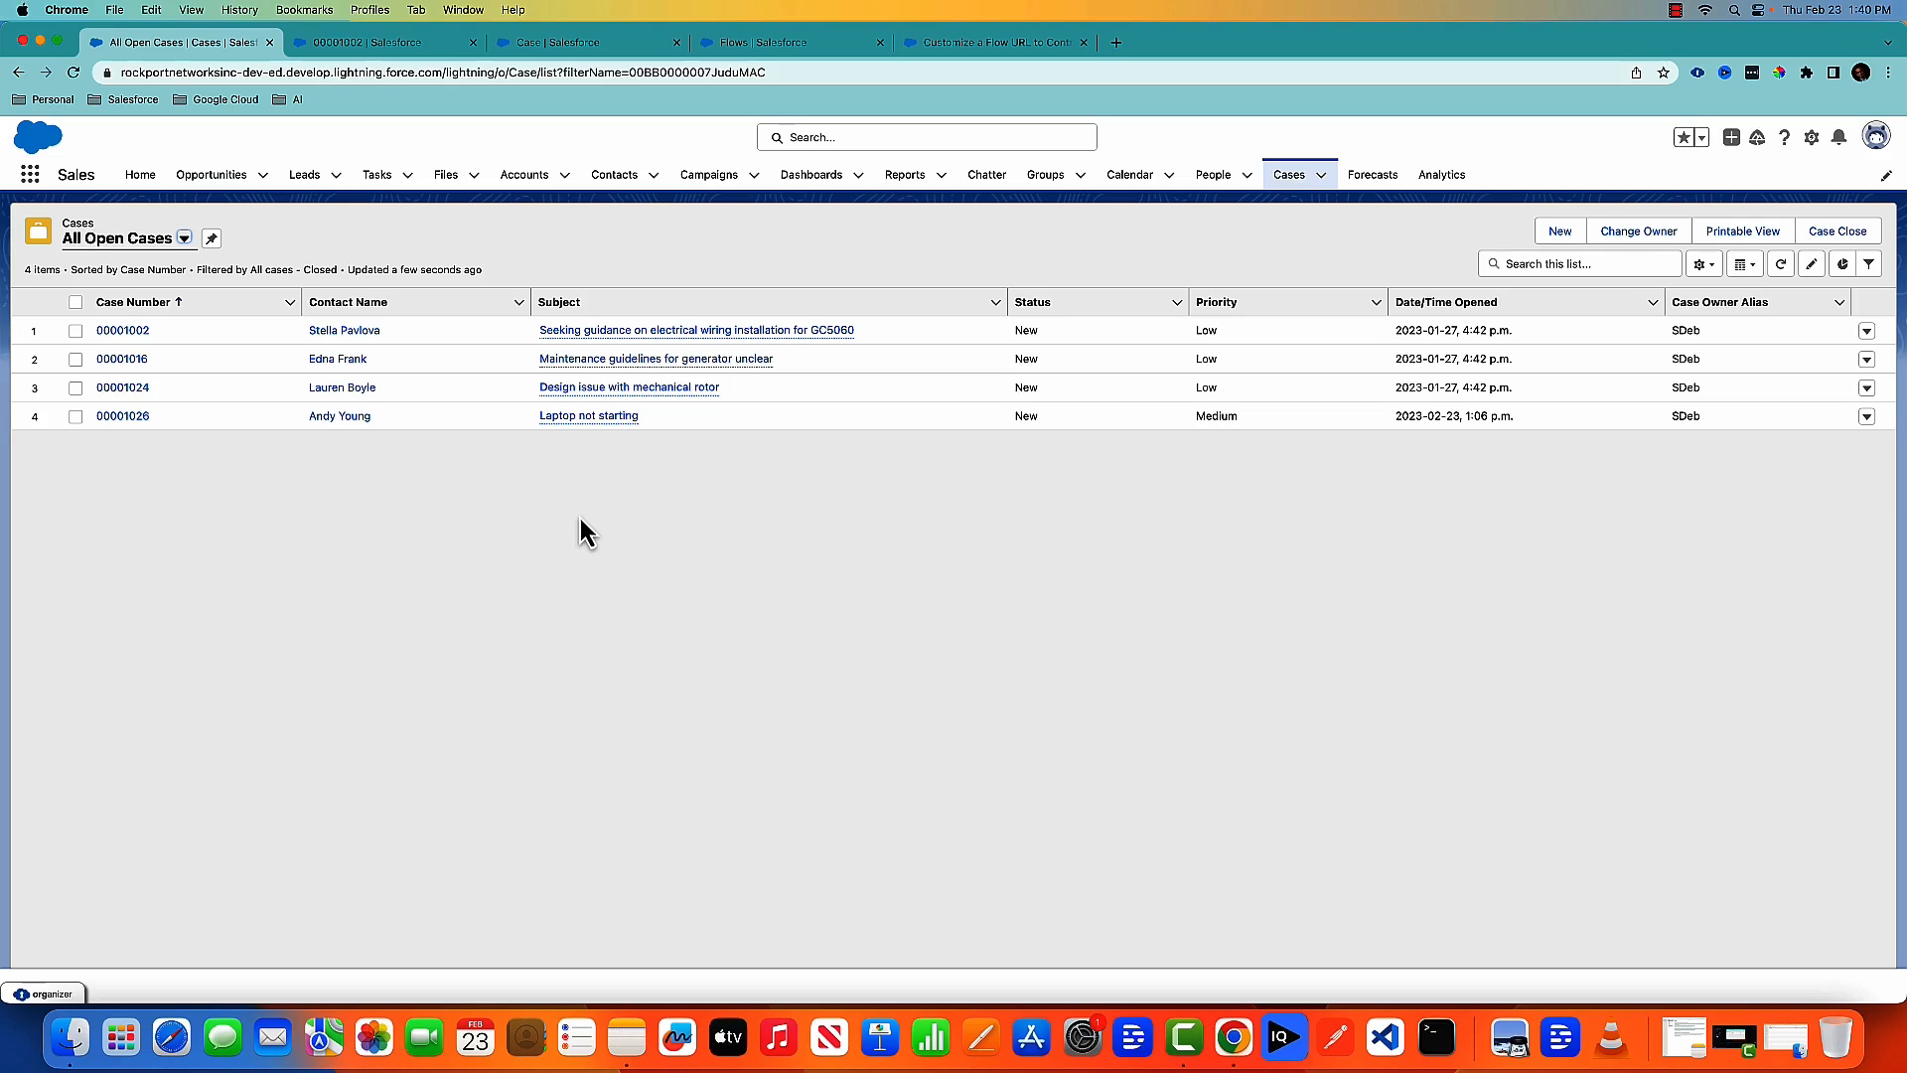
{"action": "left_click", "coordinate": [1676, 11]}
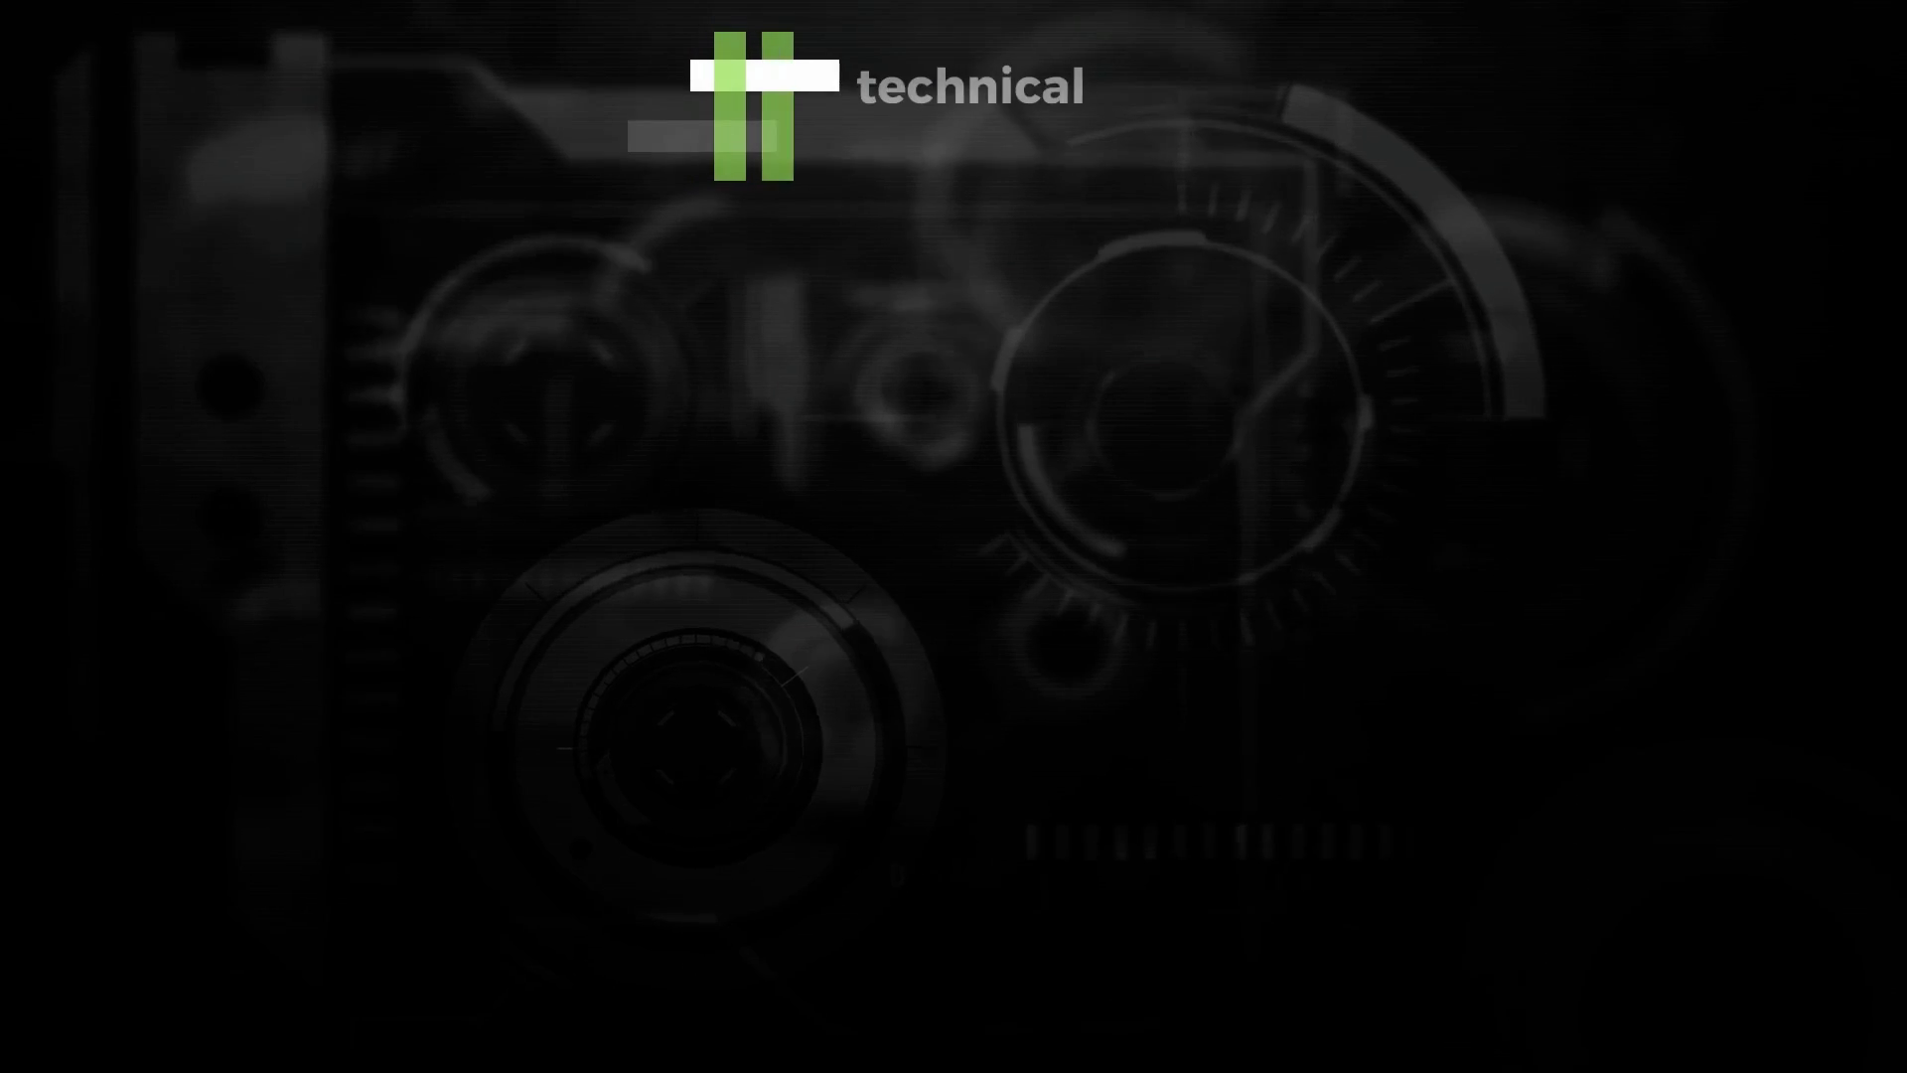